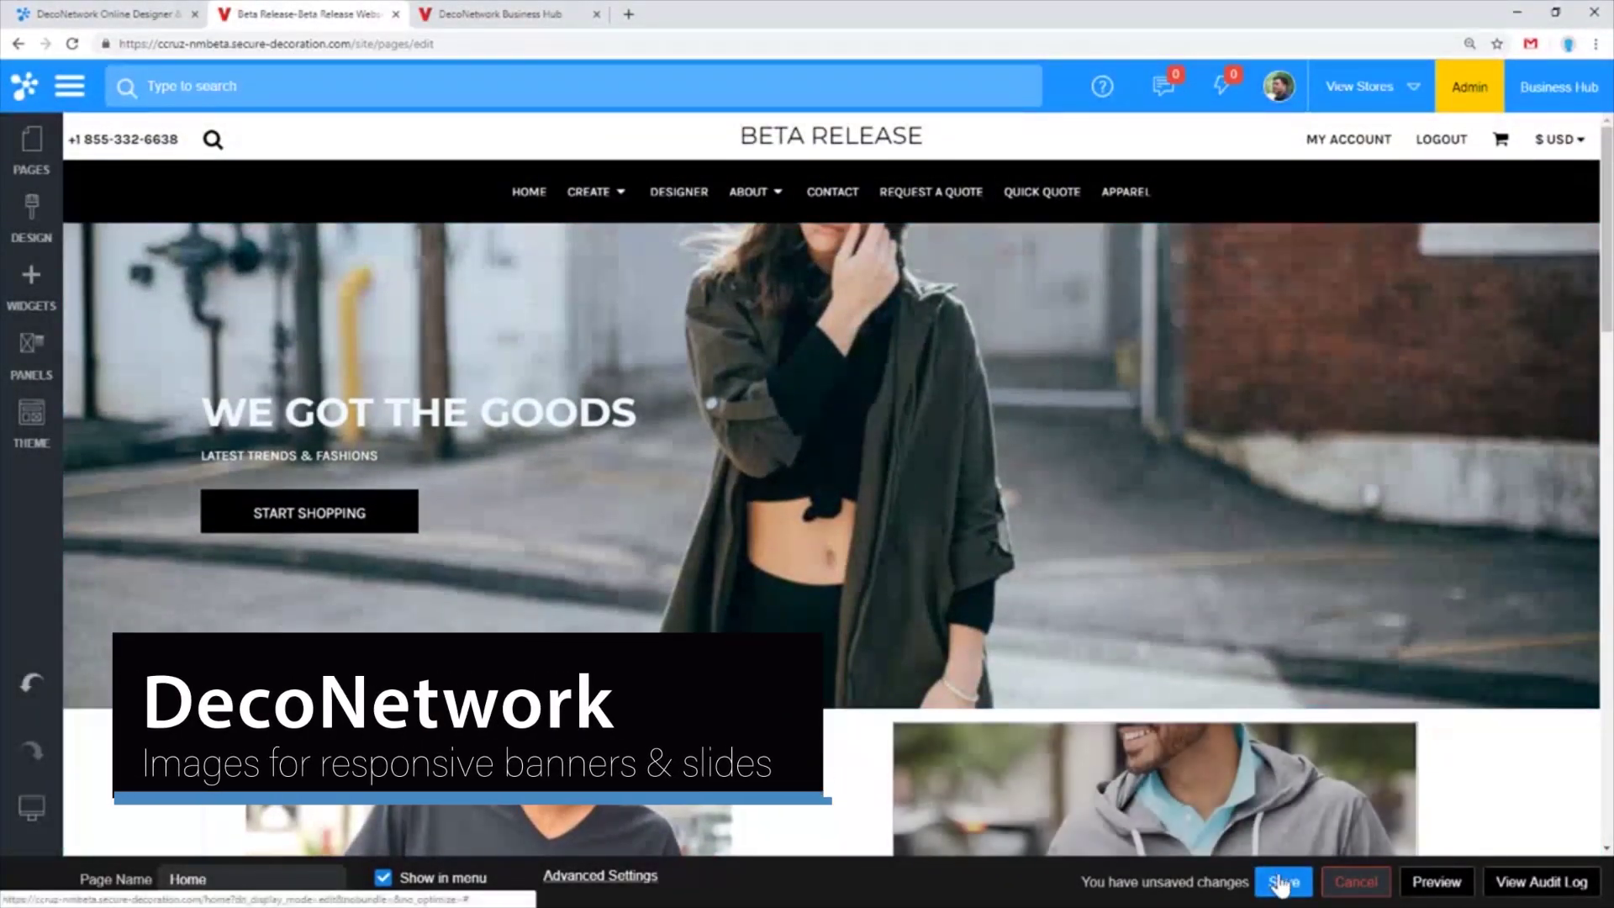
# Save the Home page and dismiss the Save Complete confirmation
pyautogui.click(1282, 881)
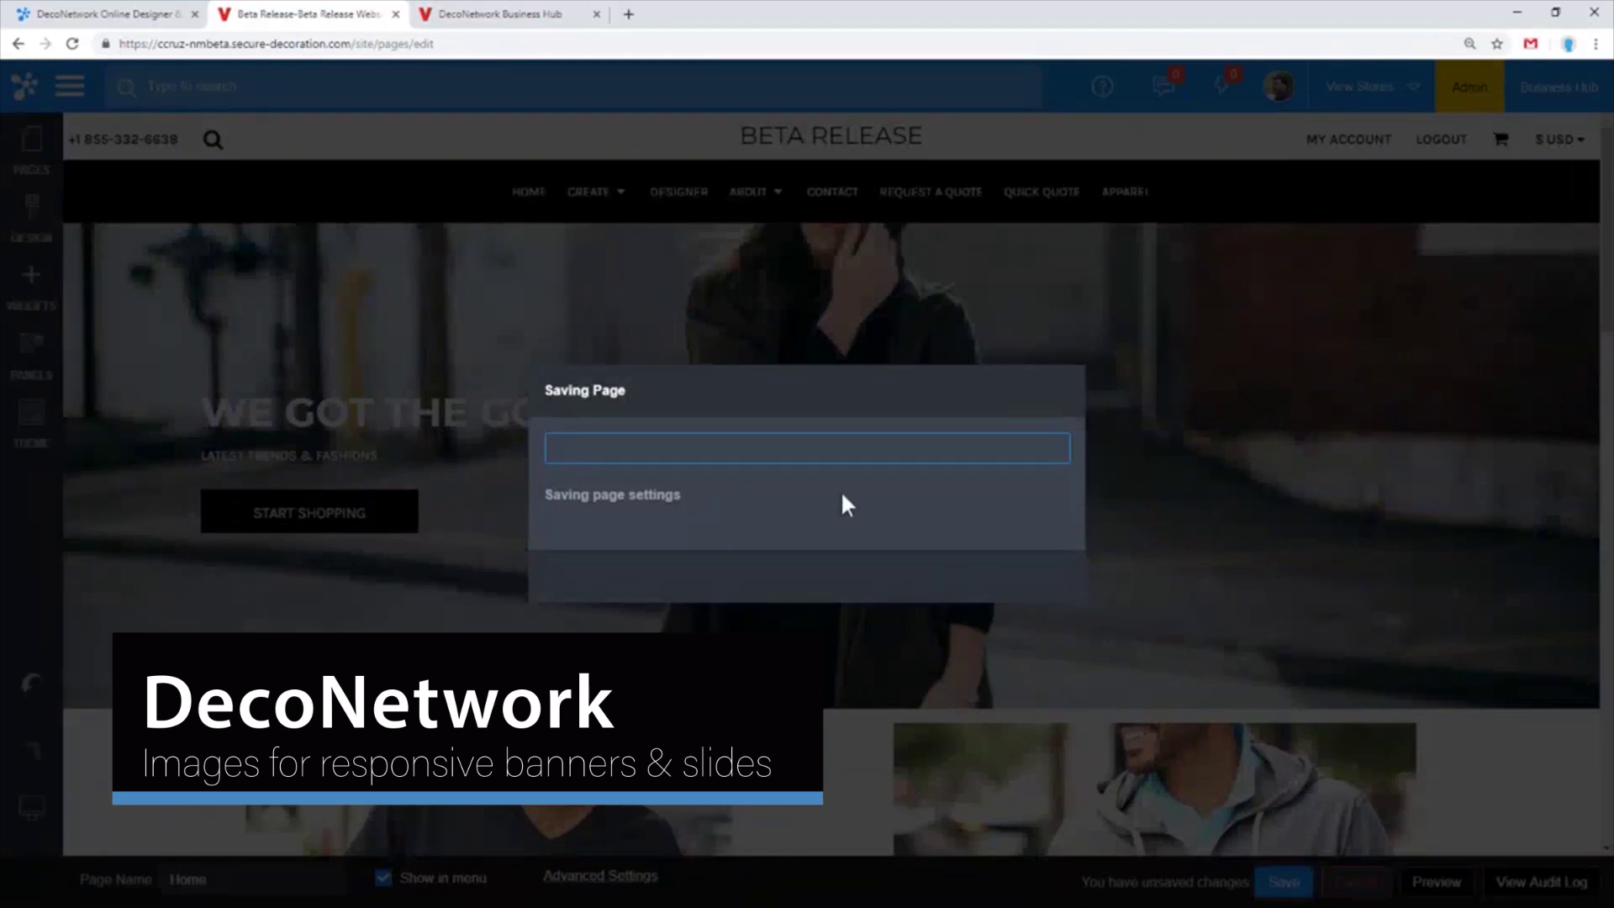
pyautogui.click(829, 580)
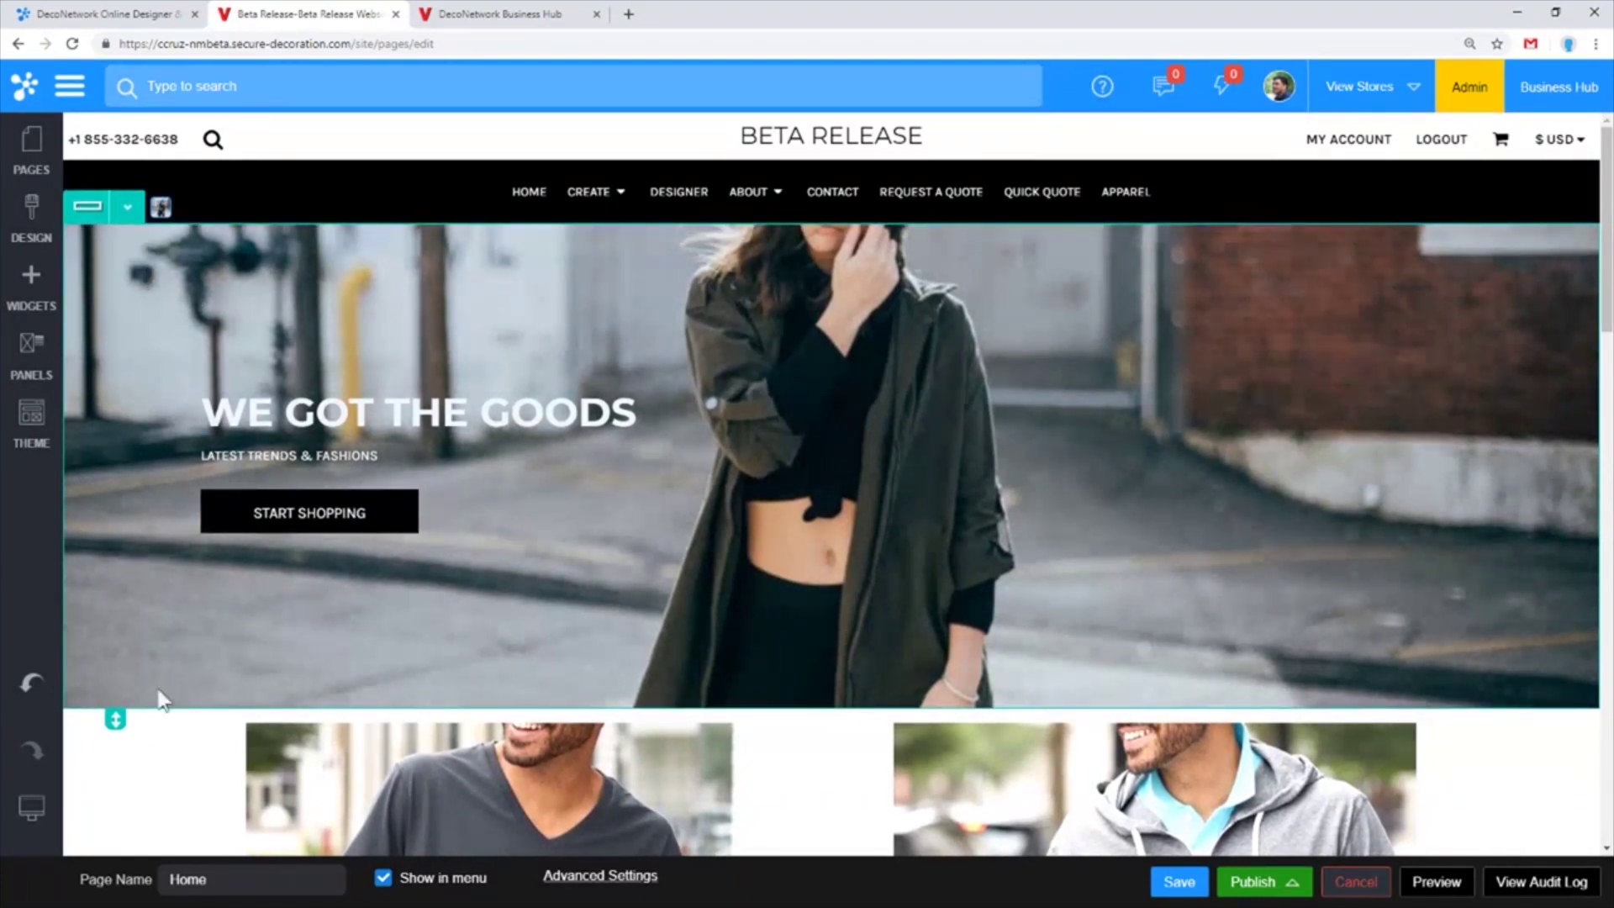
# Preview the hero banner at Monitor, Tablet and Mobile device sizes
pyautogui.moveTo(31, 817)
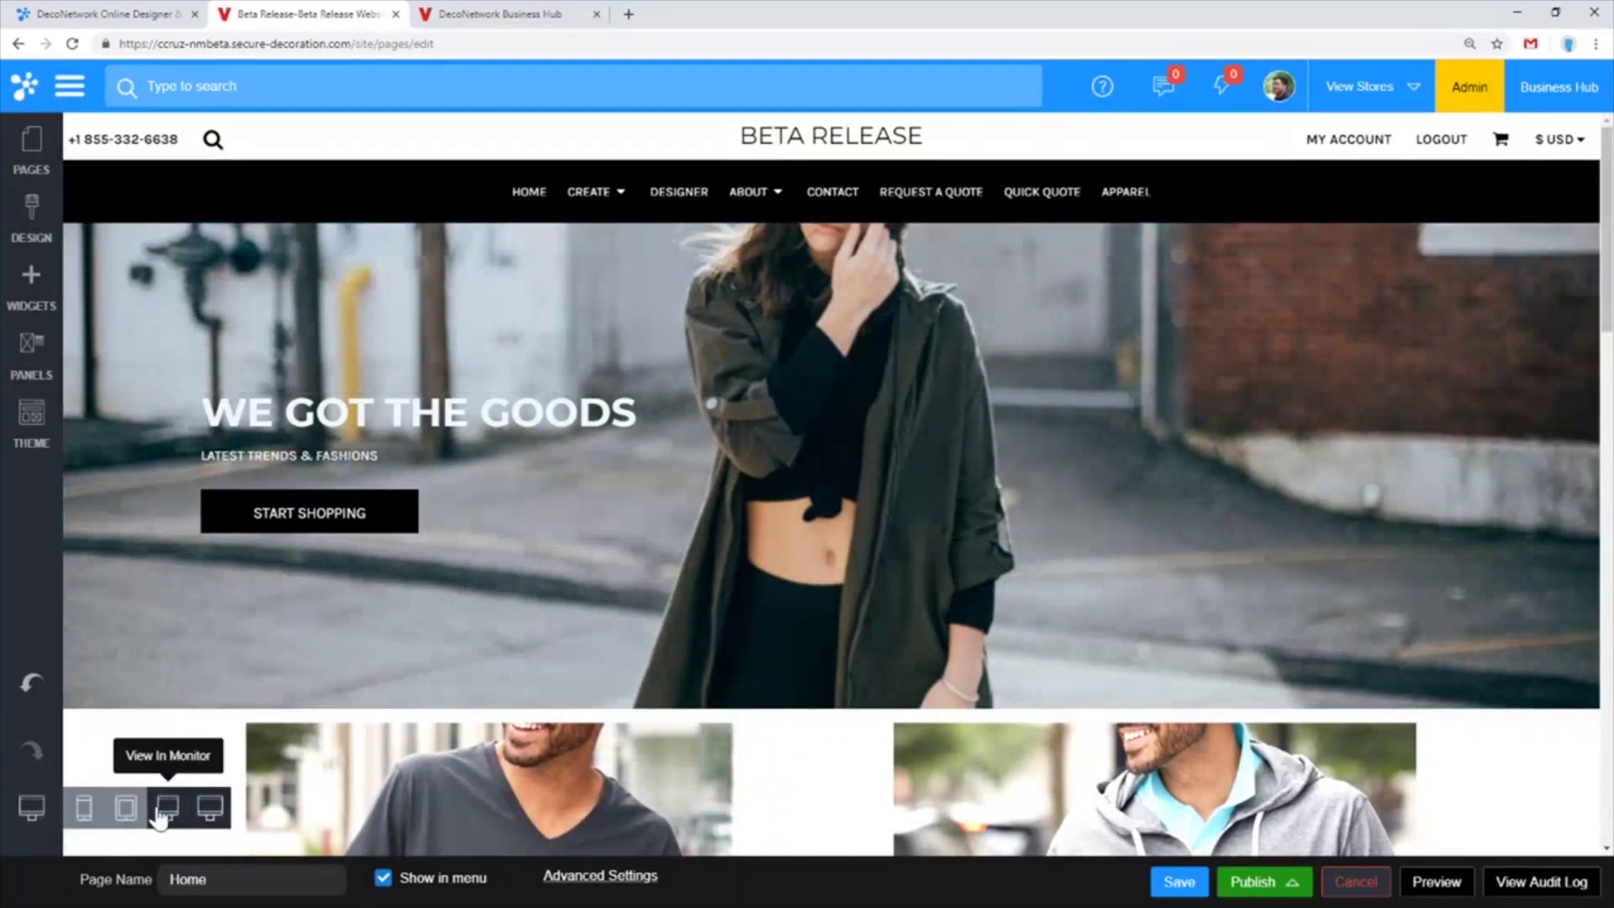
pyautogui.click(168, 807)
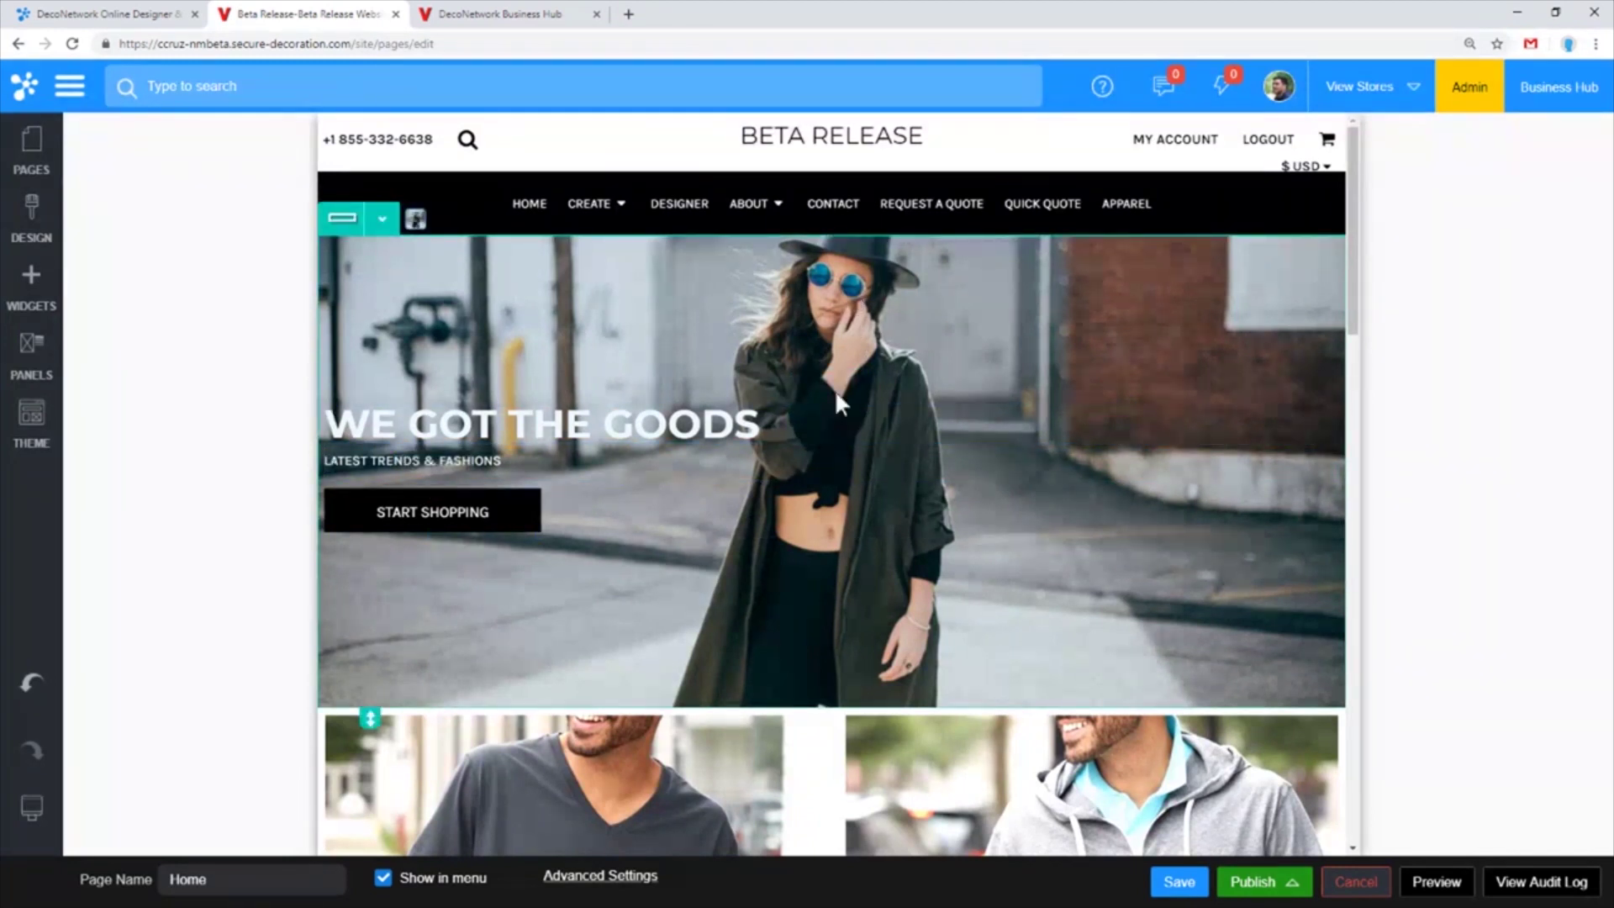
pyautogui.moveTo(32, 809)
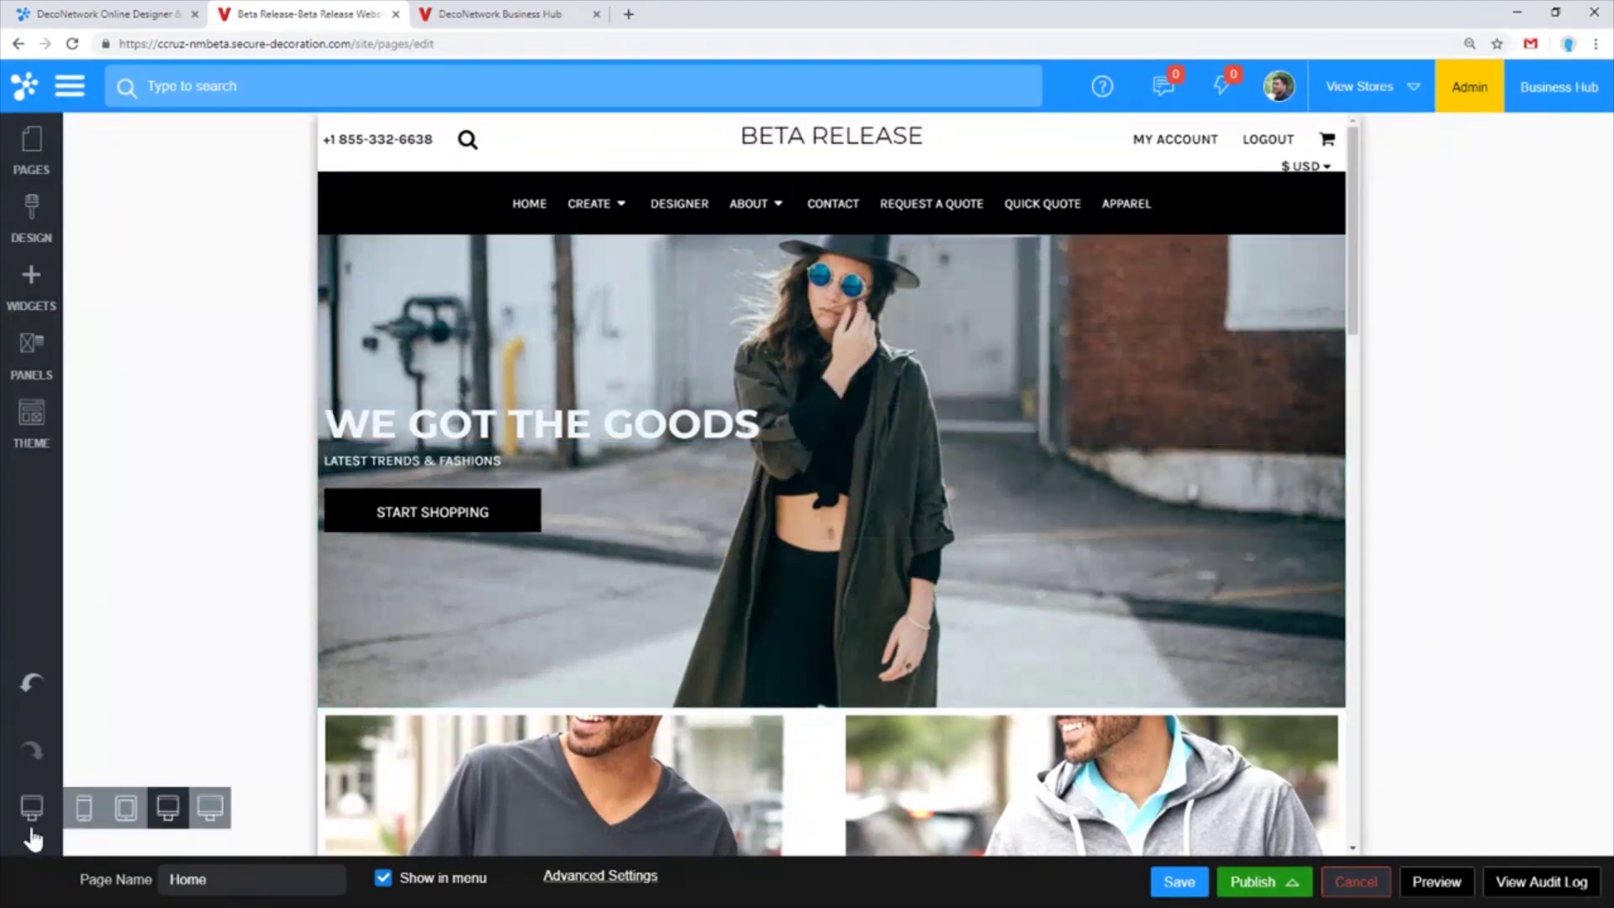
pyautogui.click(126, 823)
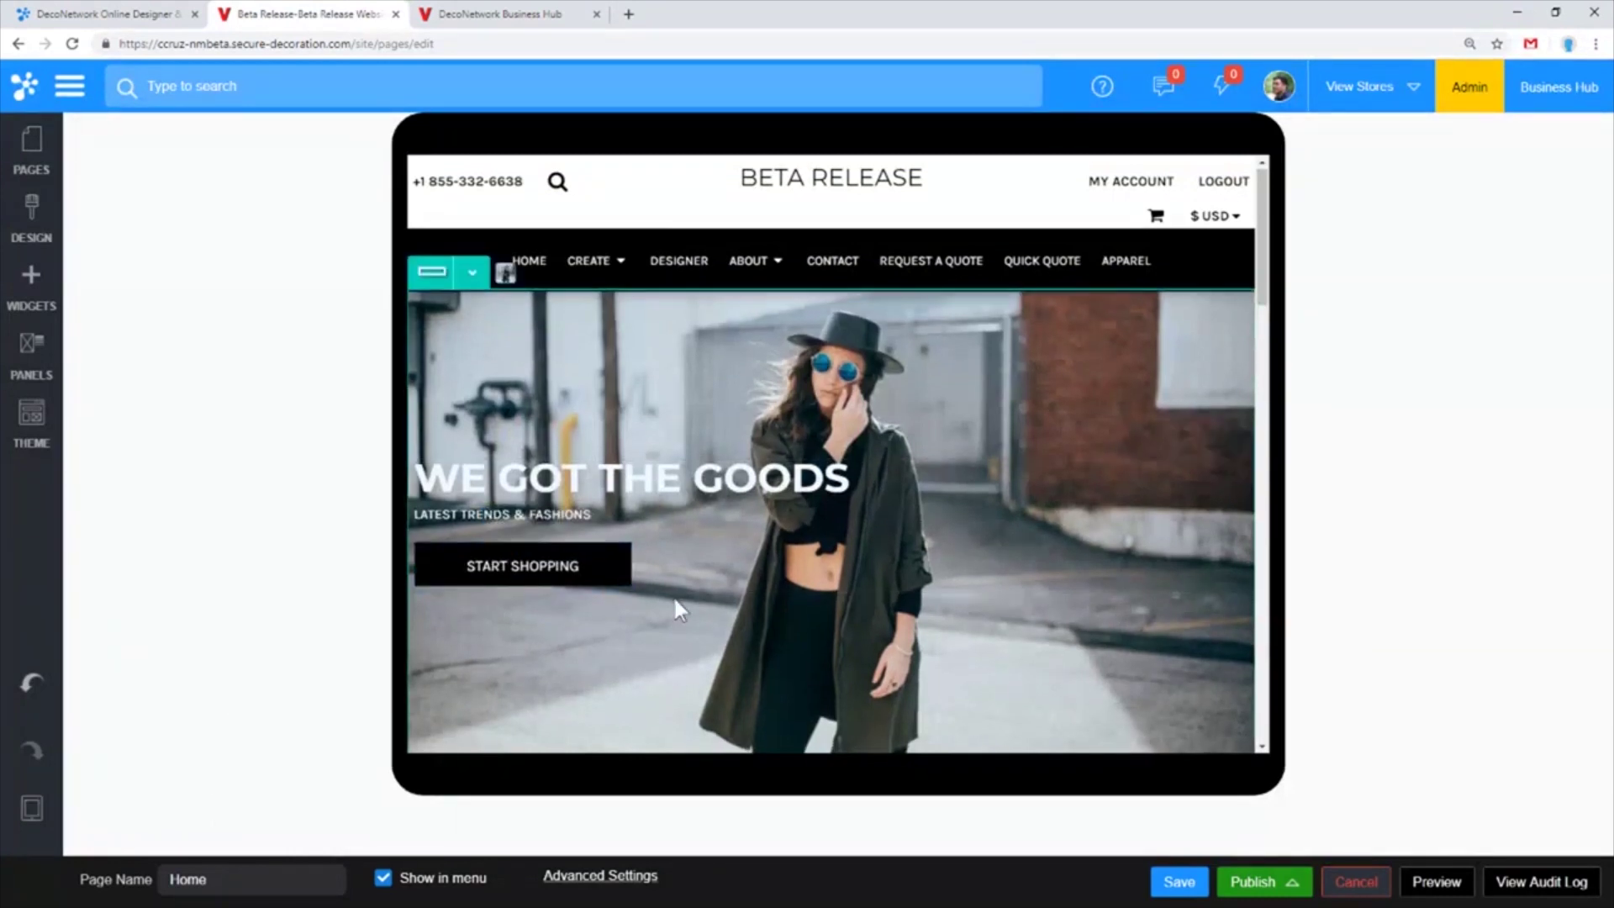
pyautogui.moveTo(32, 809)
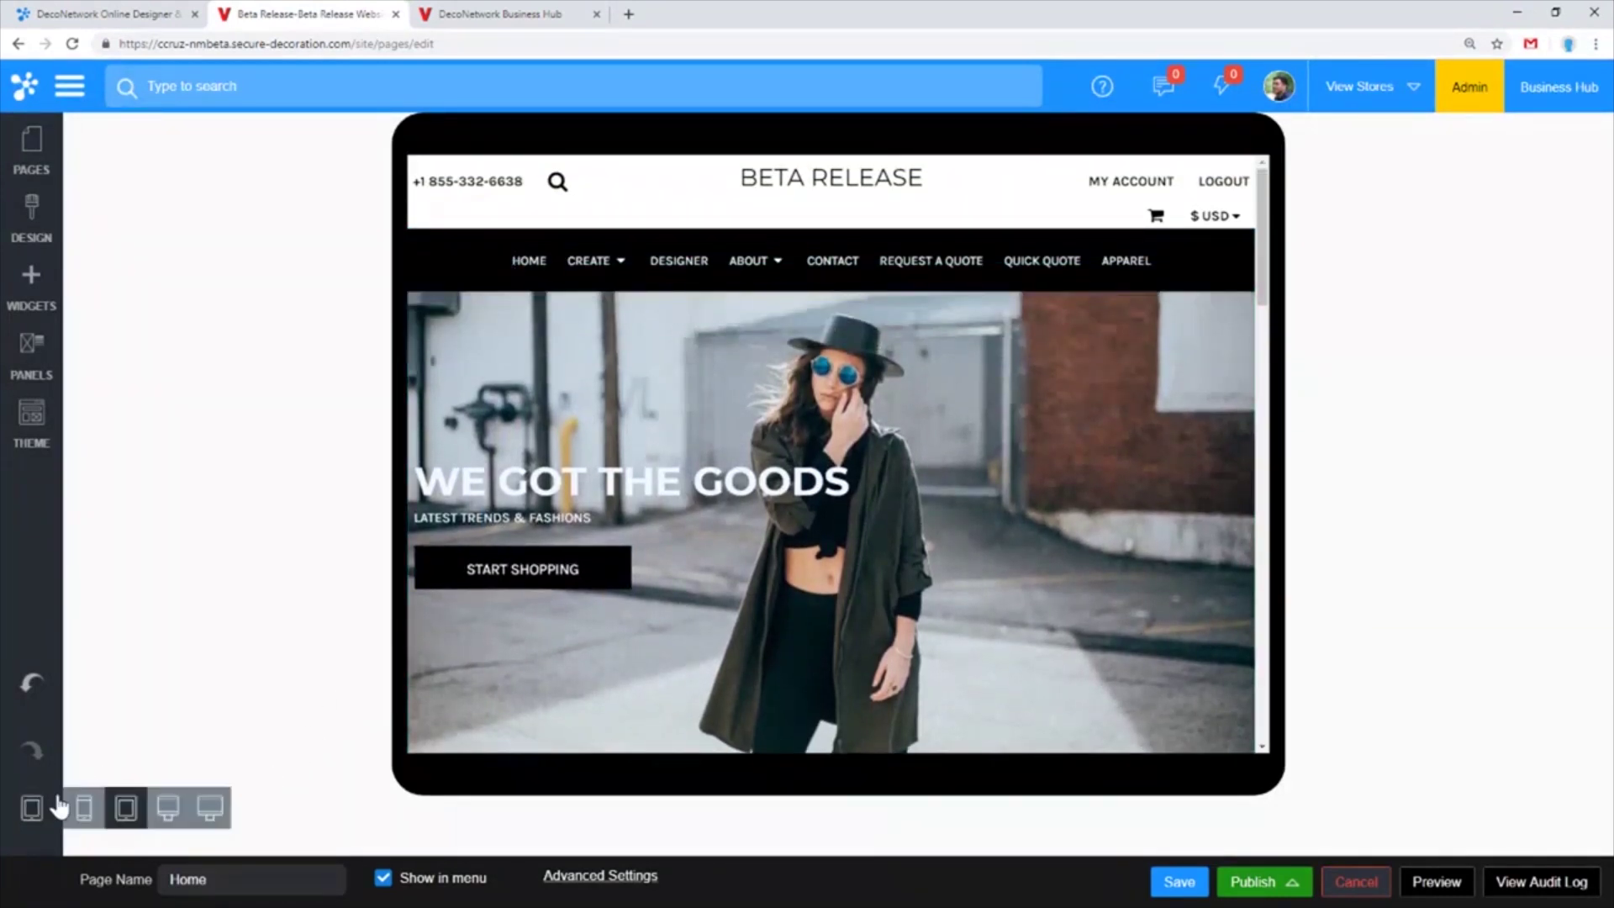
pyautogui.click(83, 809)
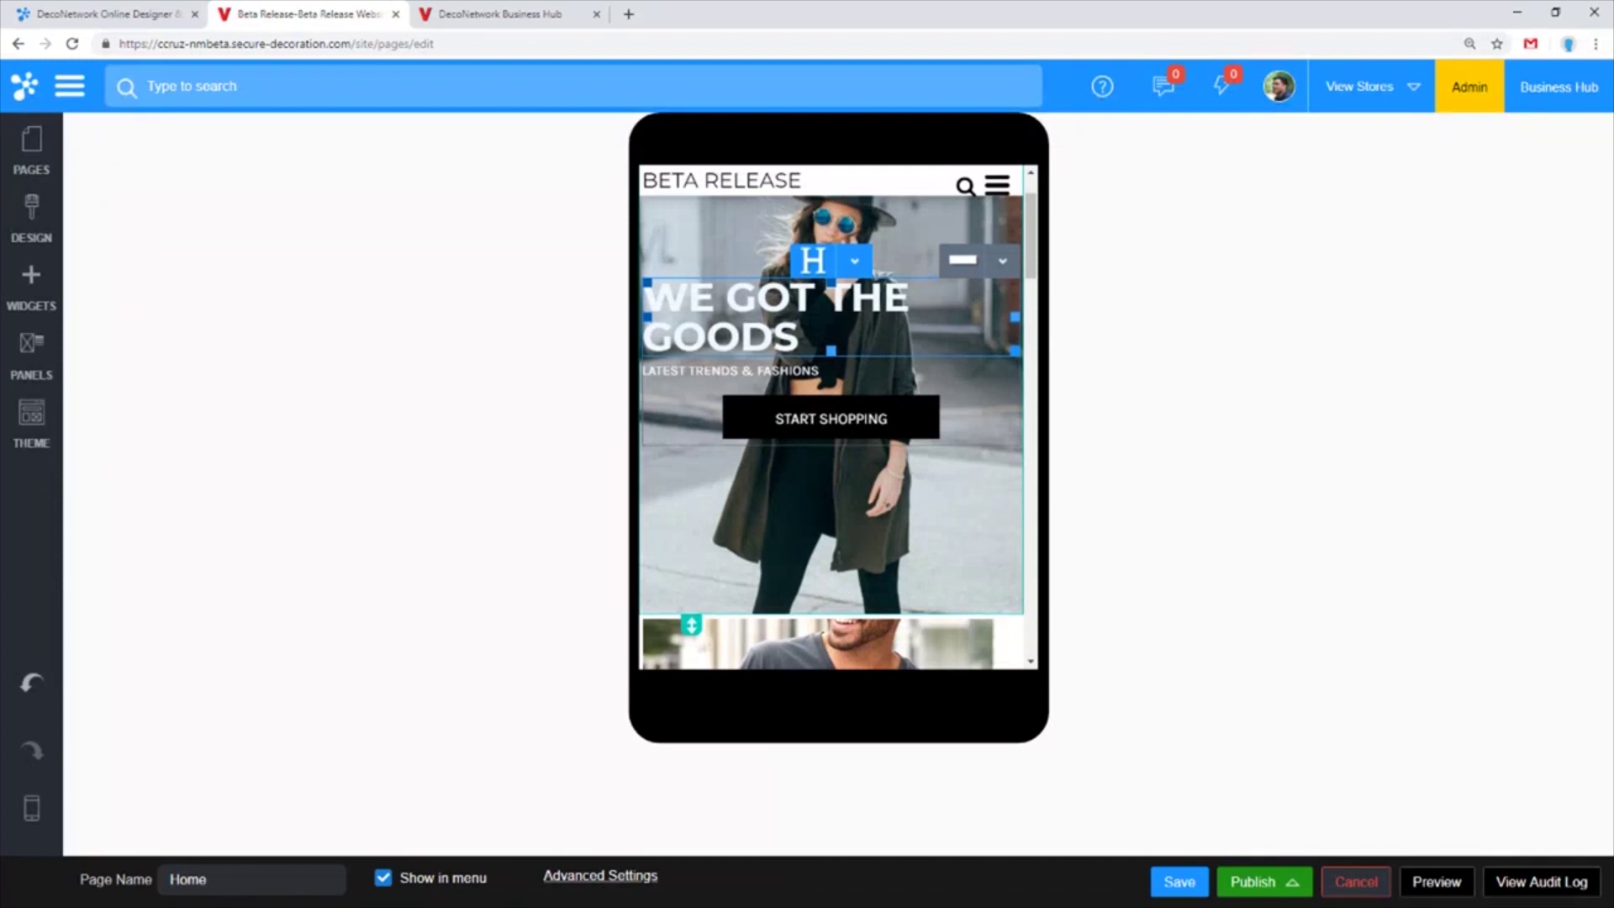
pyautogui.scroll(1, 810, 360)
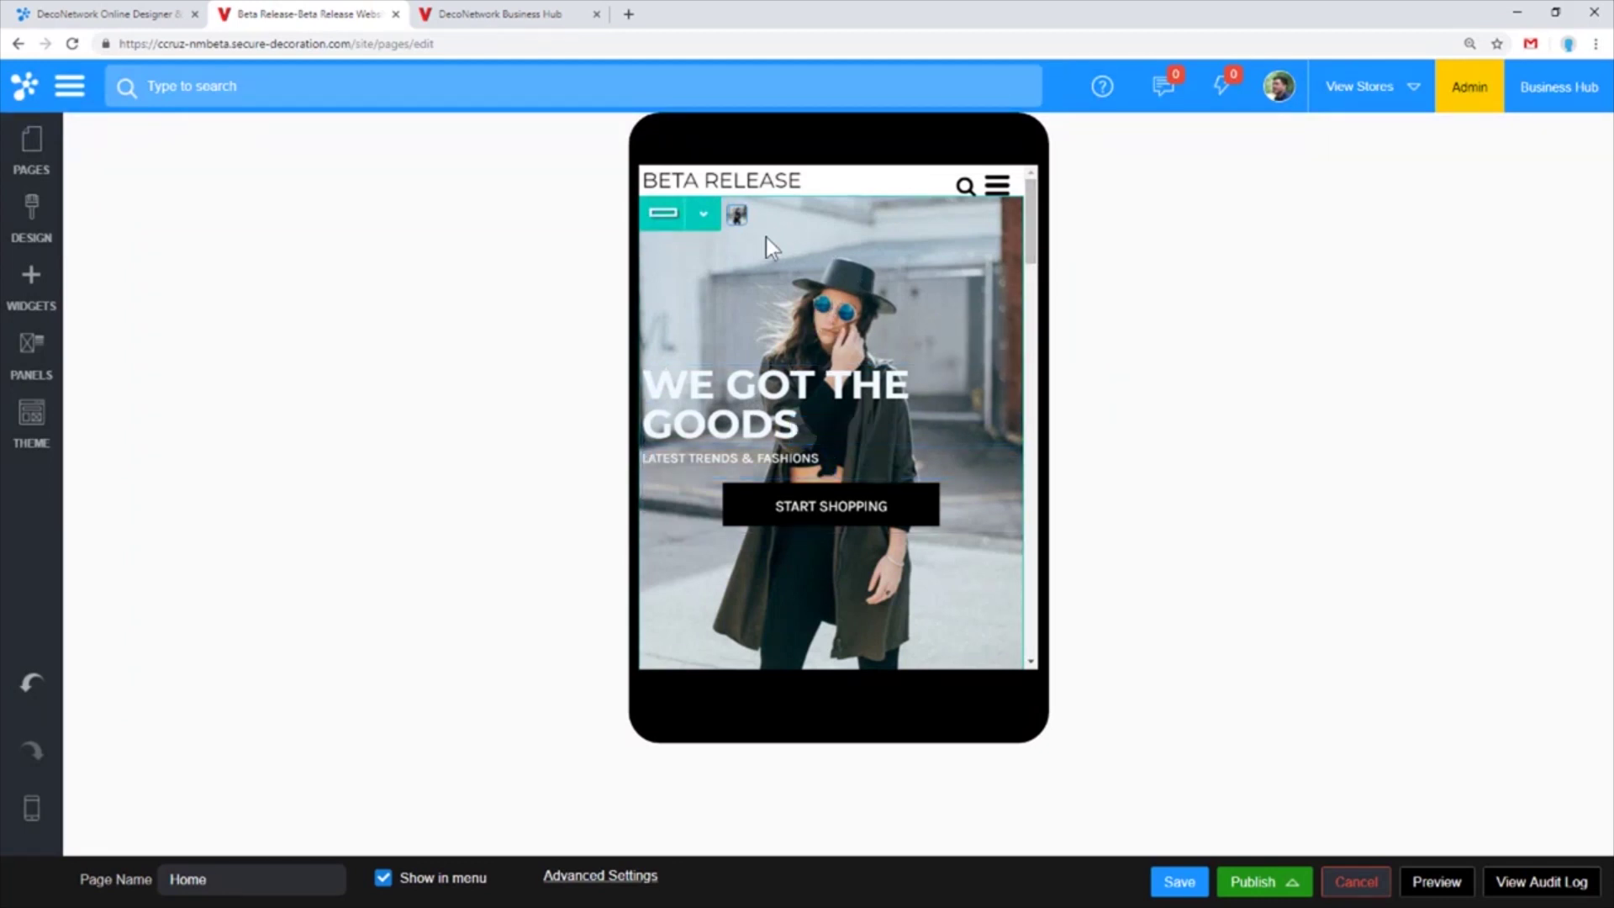
# Return through Tablet and Monitor to Wide Monitor view and bring up the hero row's options
pyautogui.click(704, 216)
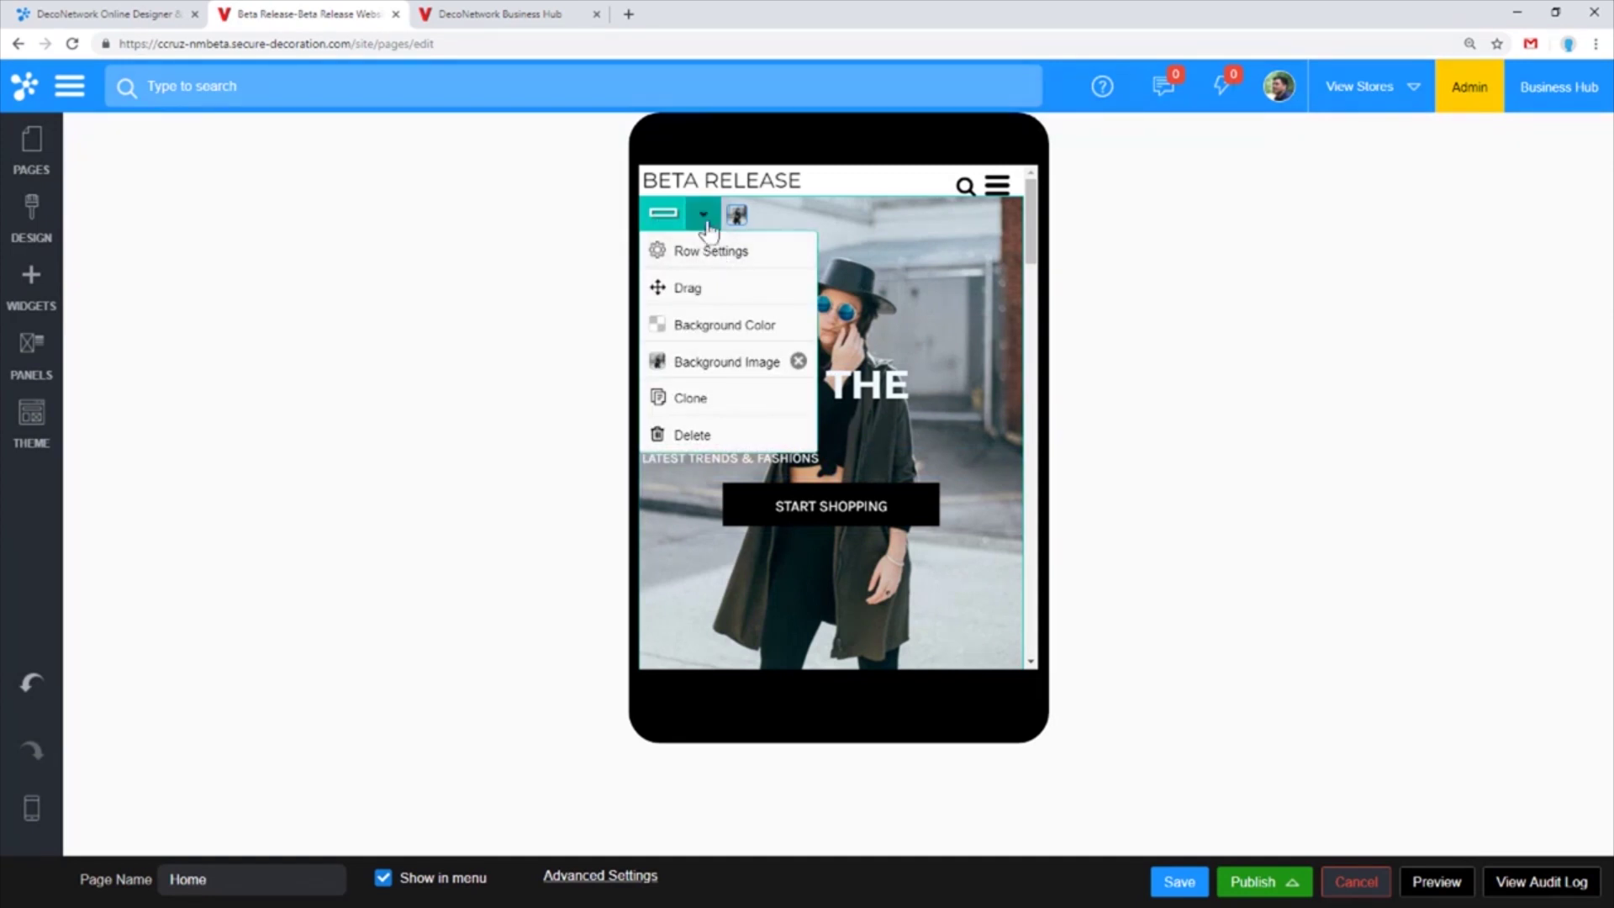
pyautogui.click(706, 219)
pyautogui.moveTo(82, 803)
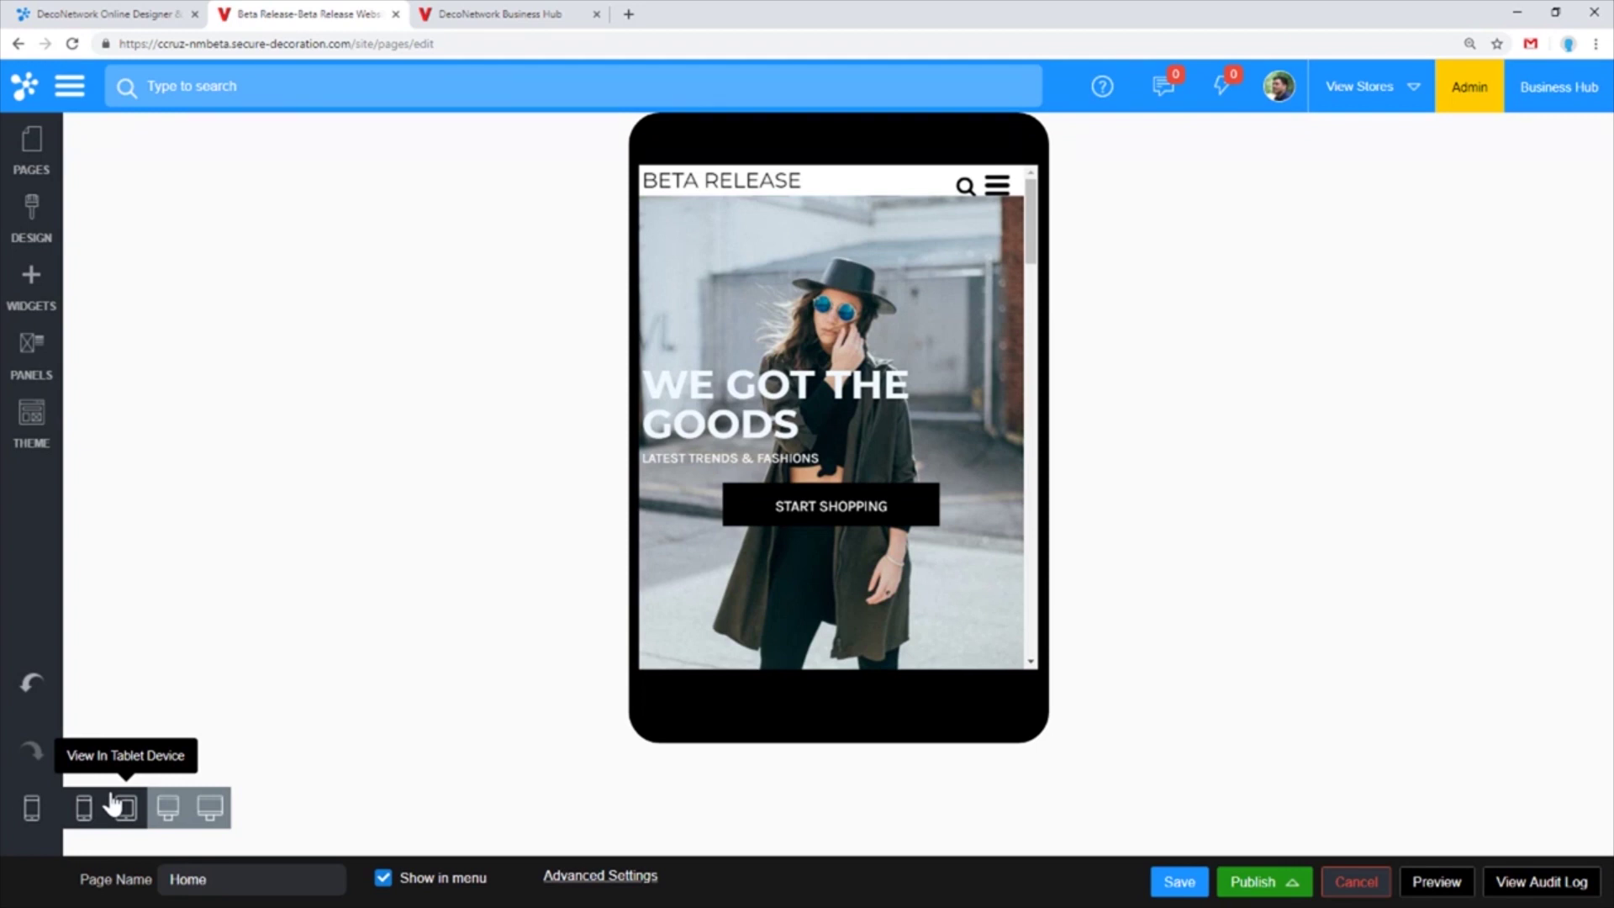
pyautogui.click(125, 809)
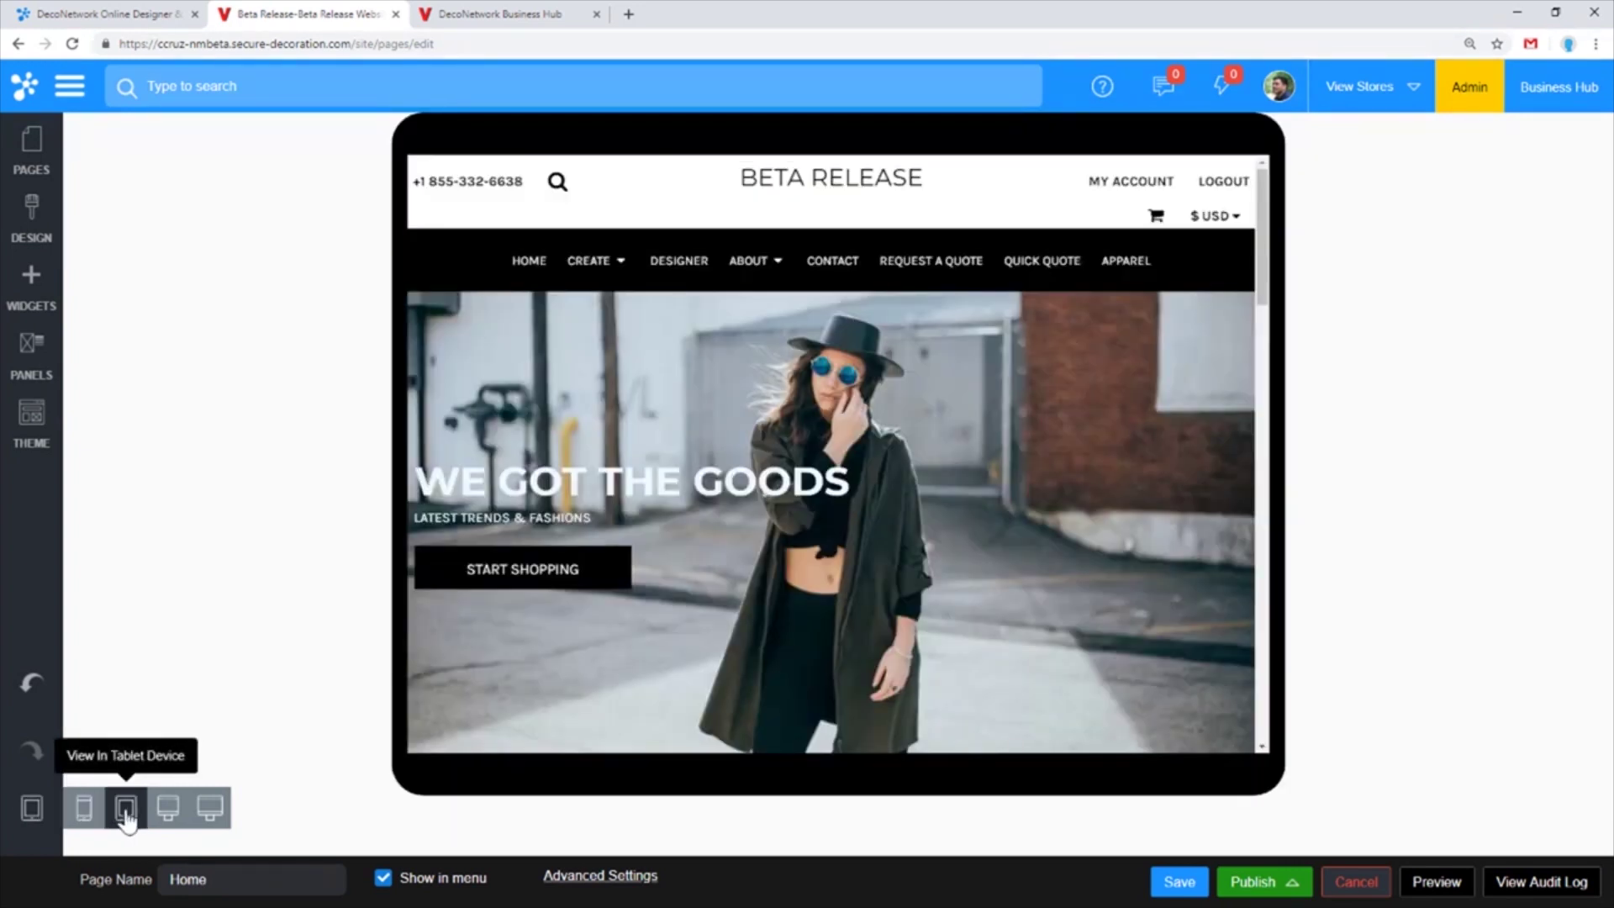
pyautogui.click(210, 809)
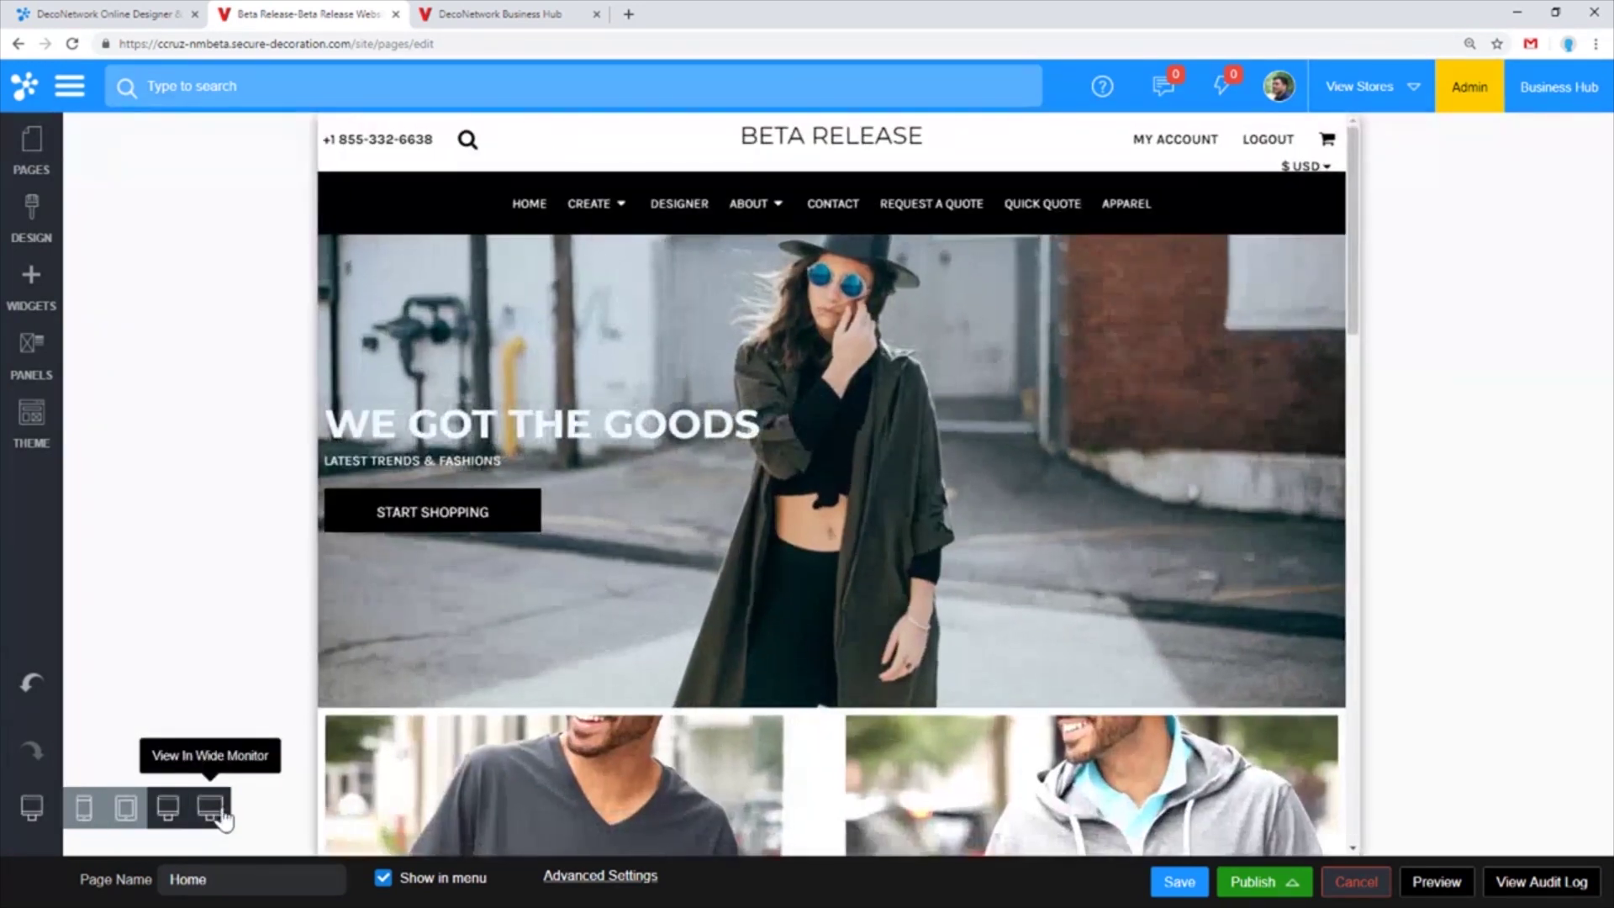
pyautogui.click(220, 812)
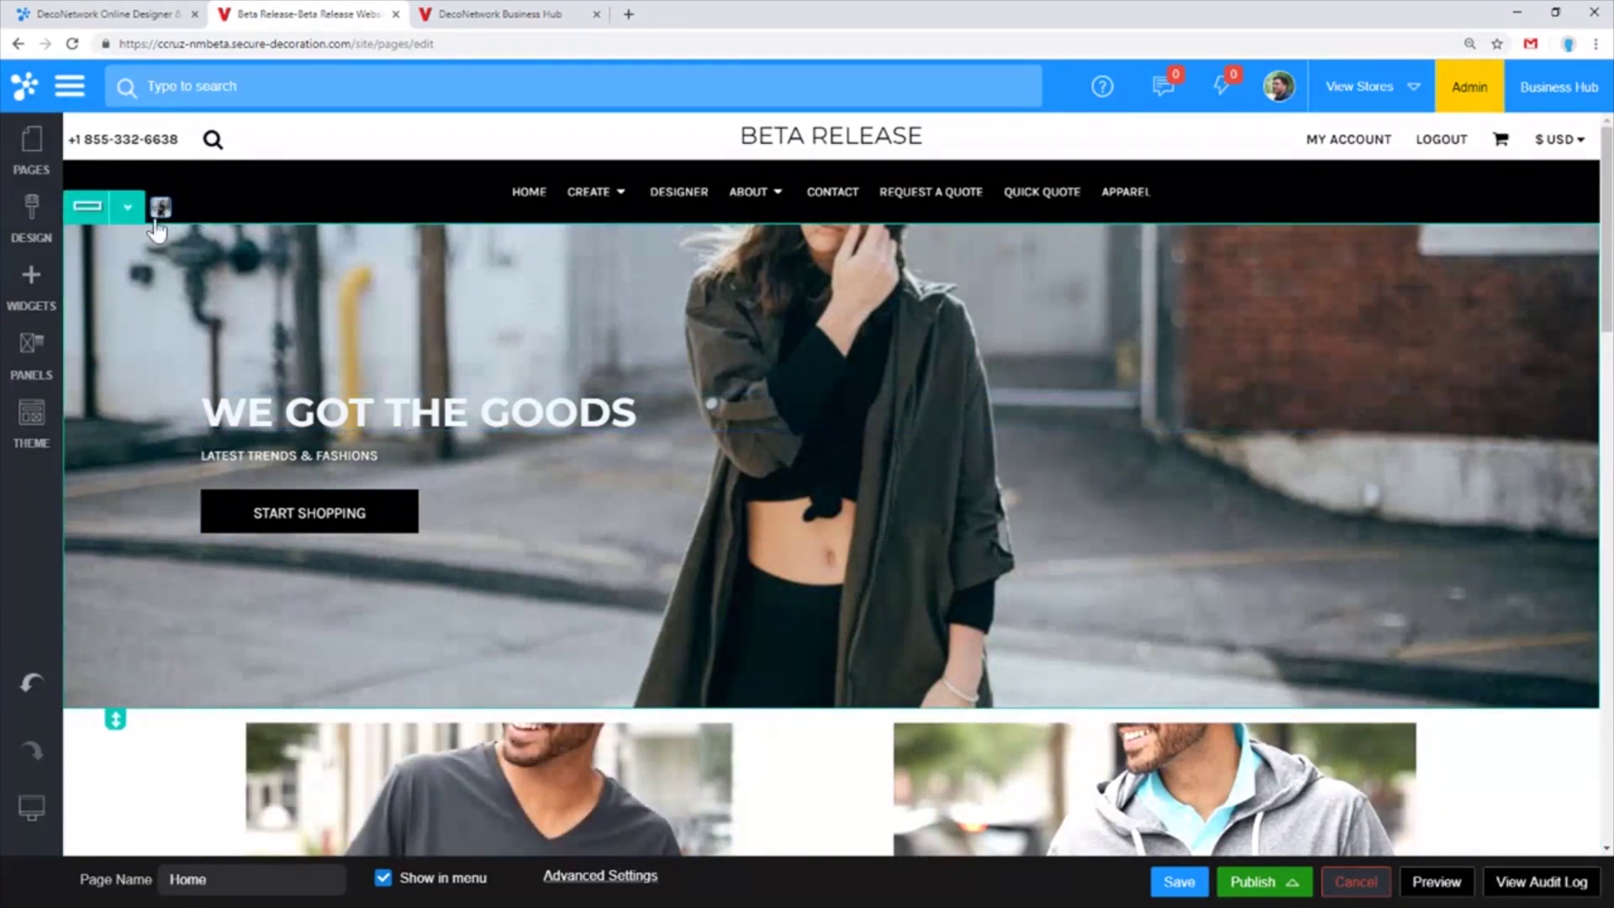
pyautogui.click(139, 214)
# Set the hero row's background Image Size to Original and Image Repeating to None
pyautogui.click(137, 244)
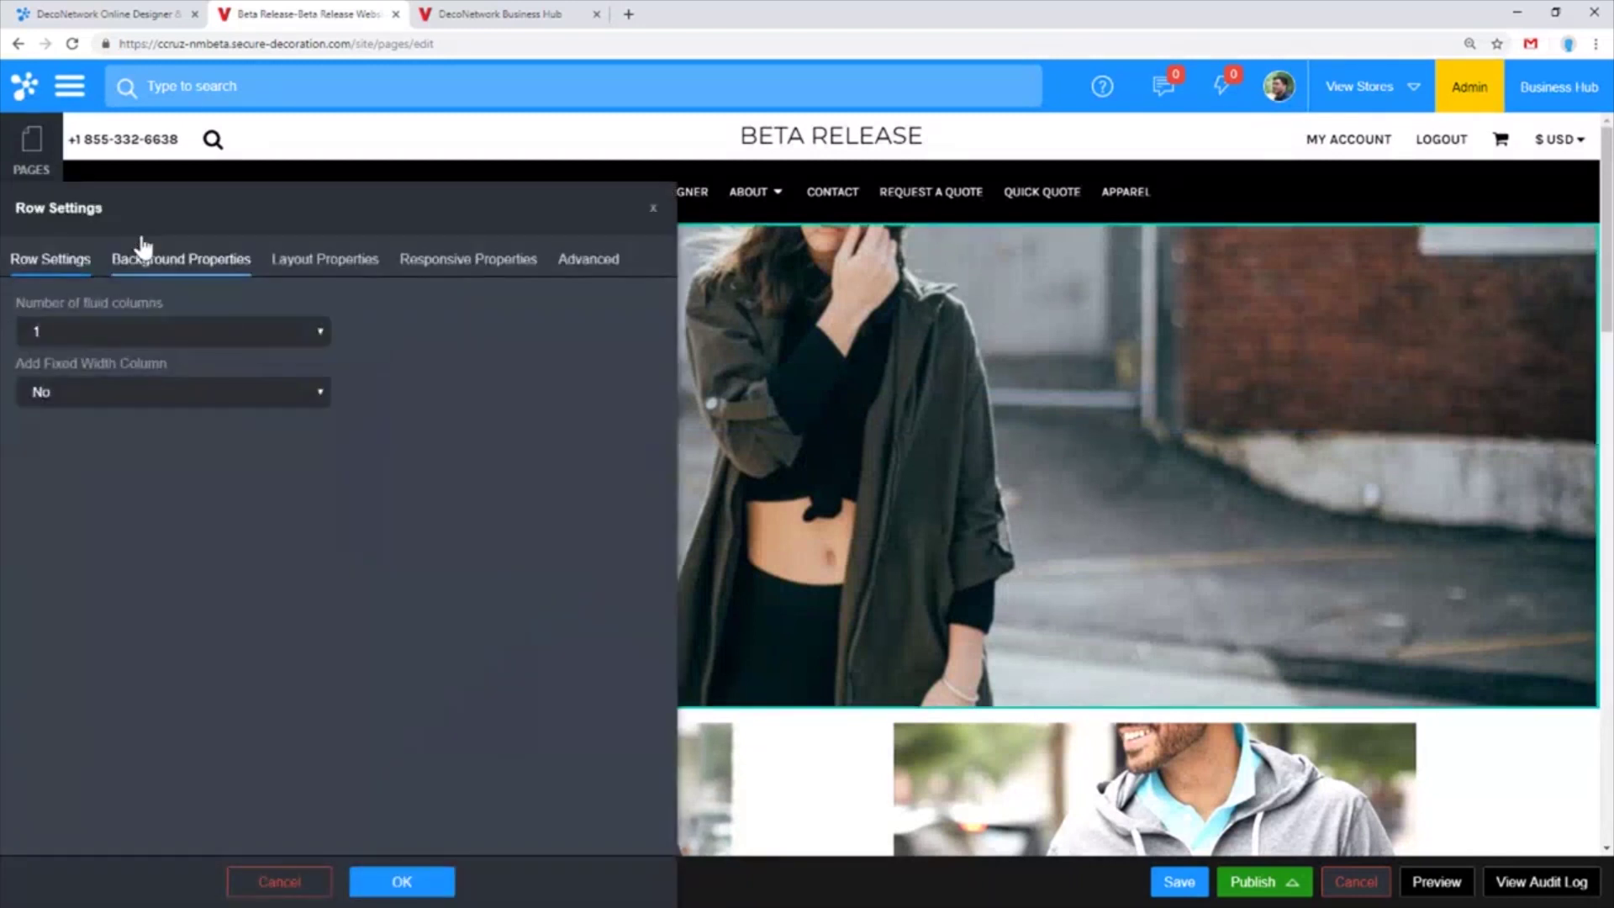
pyautogui.click(188, 261)
pyautogui.click(93, 311)
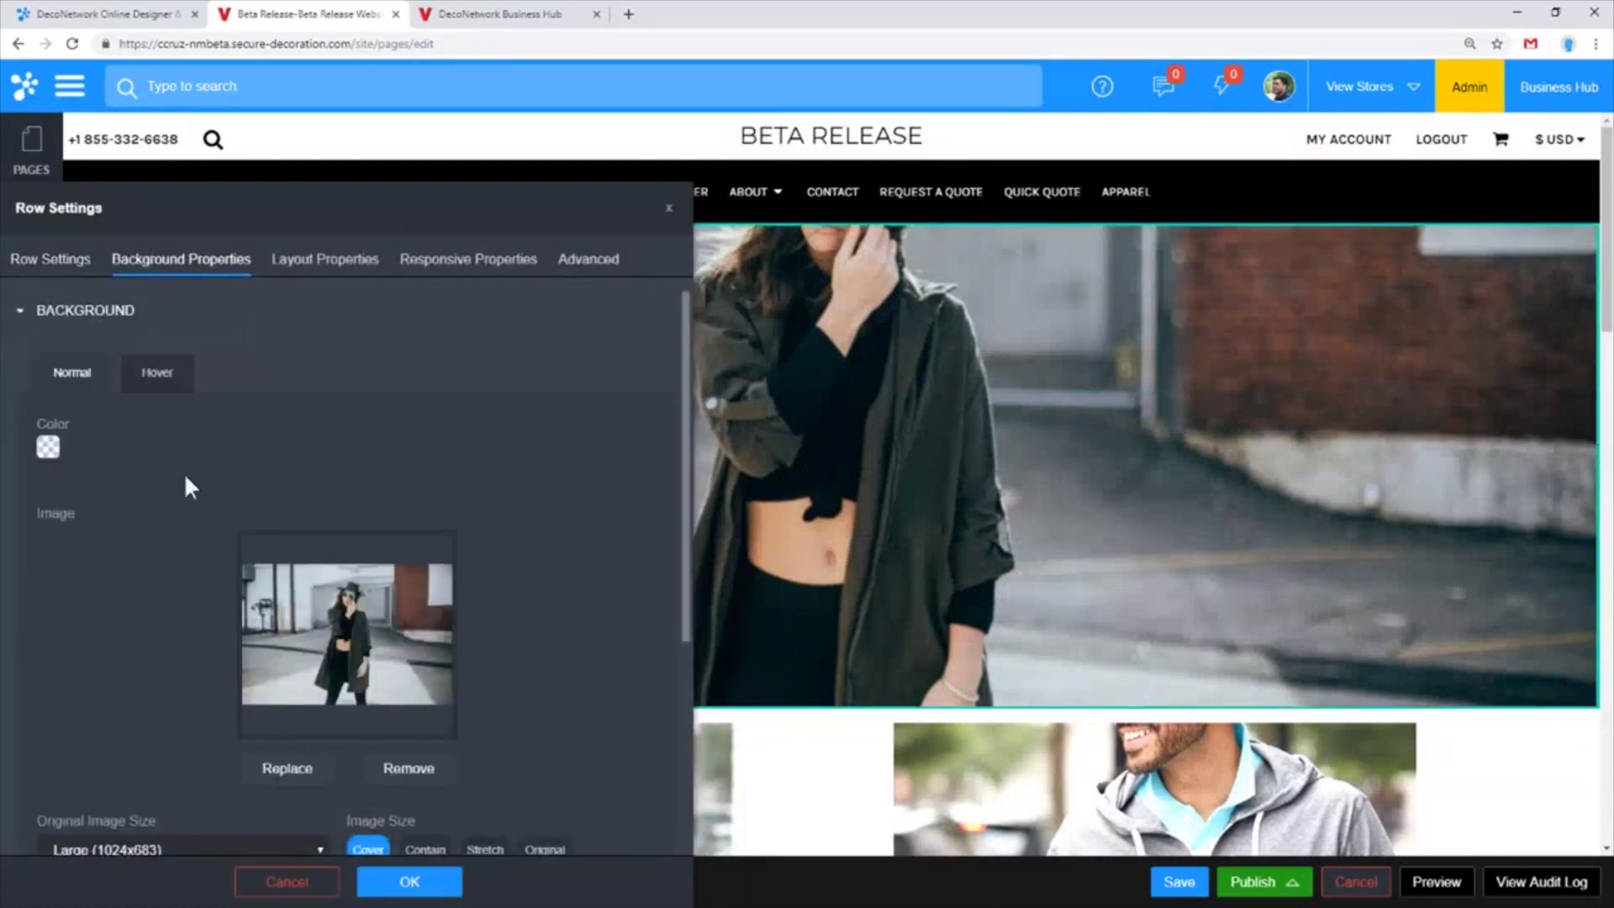
pyautogui.scroll(-3, 389, 589)
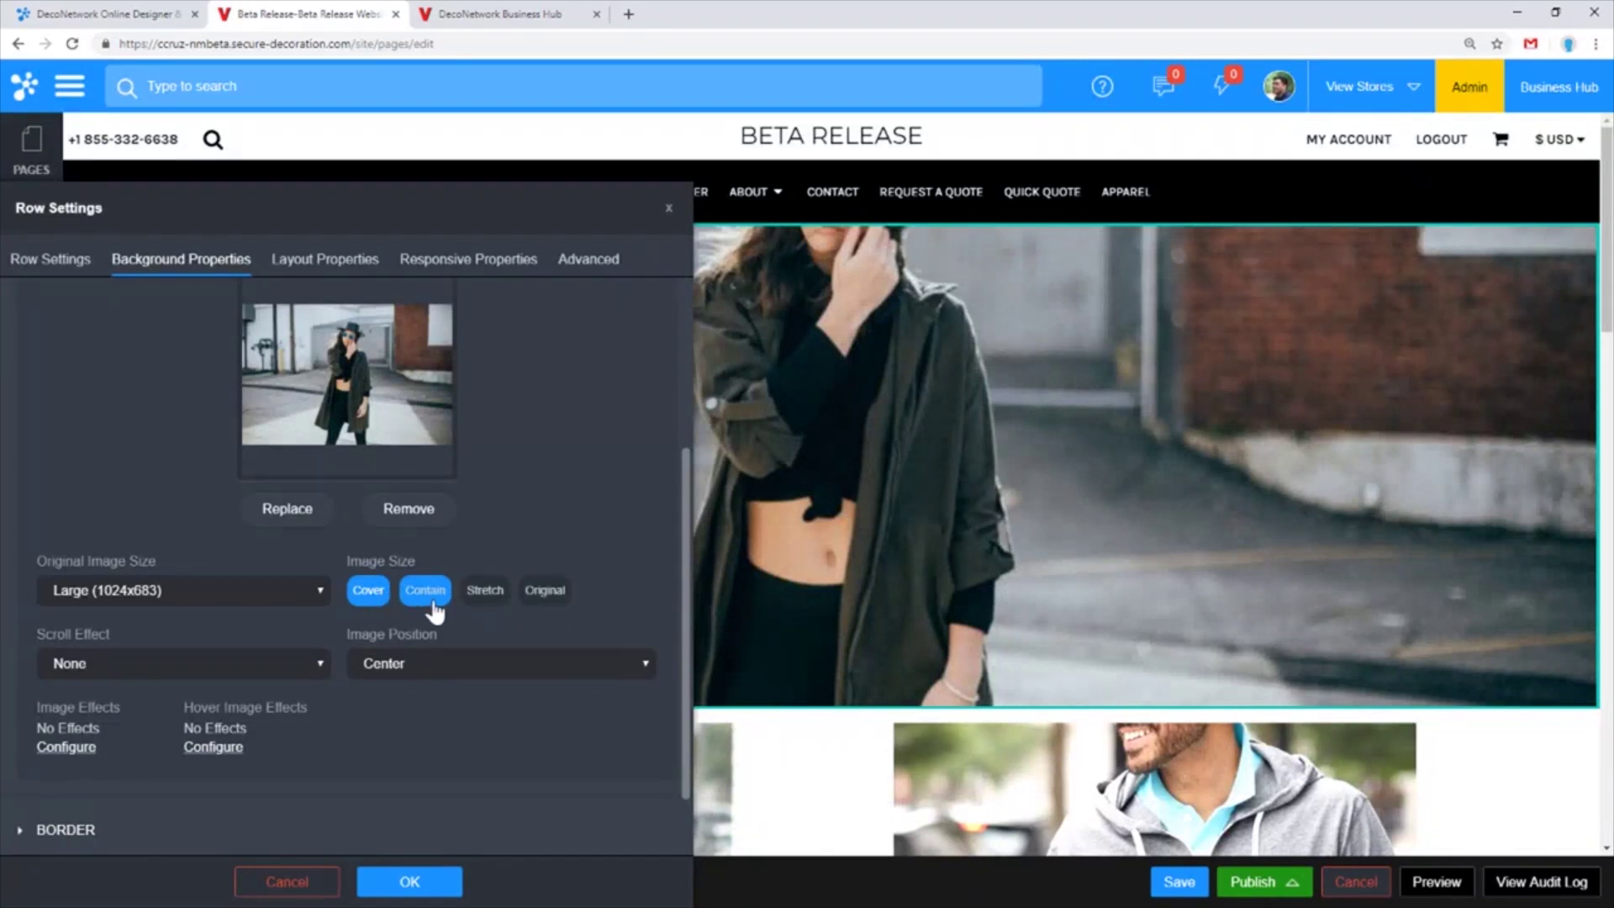
pyautogui.moveTo(430, 604); pyautogui.dragTo(510, 653)
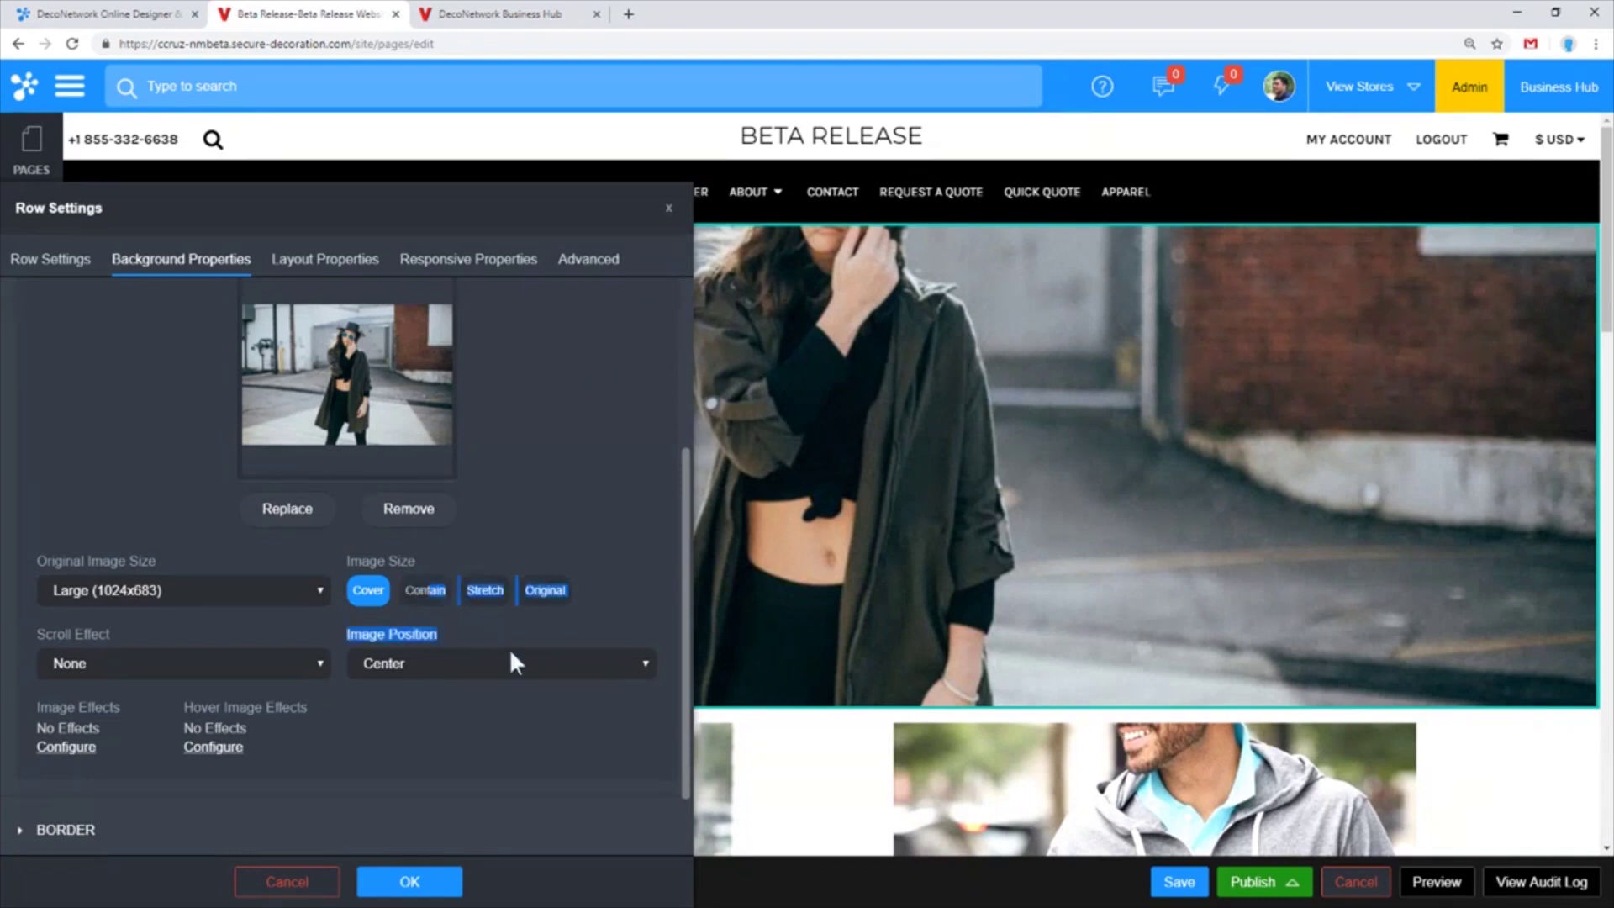
pyautogui.click(544, 590)
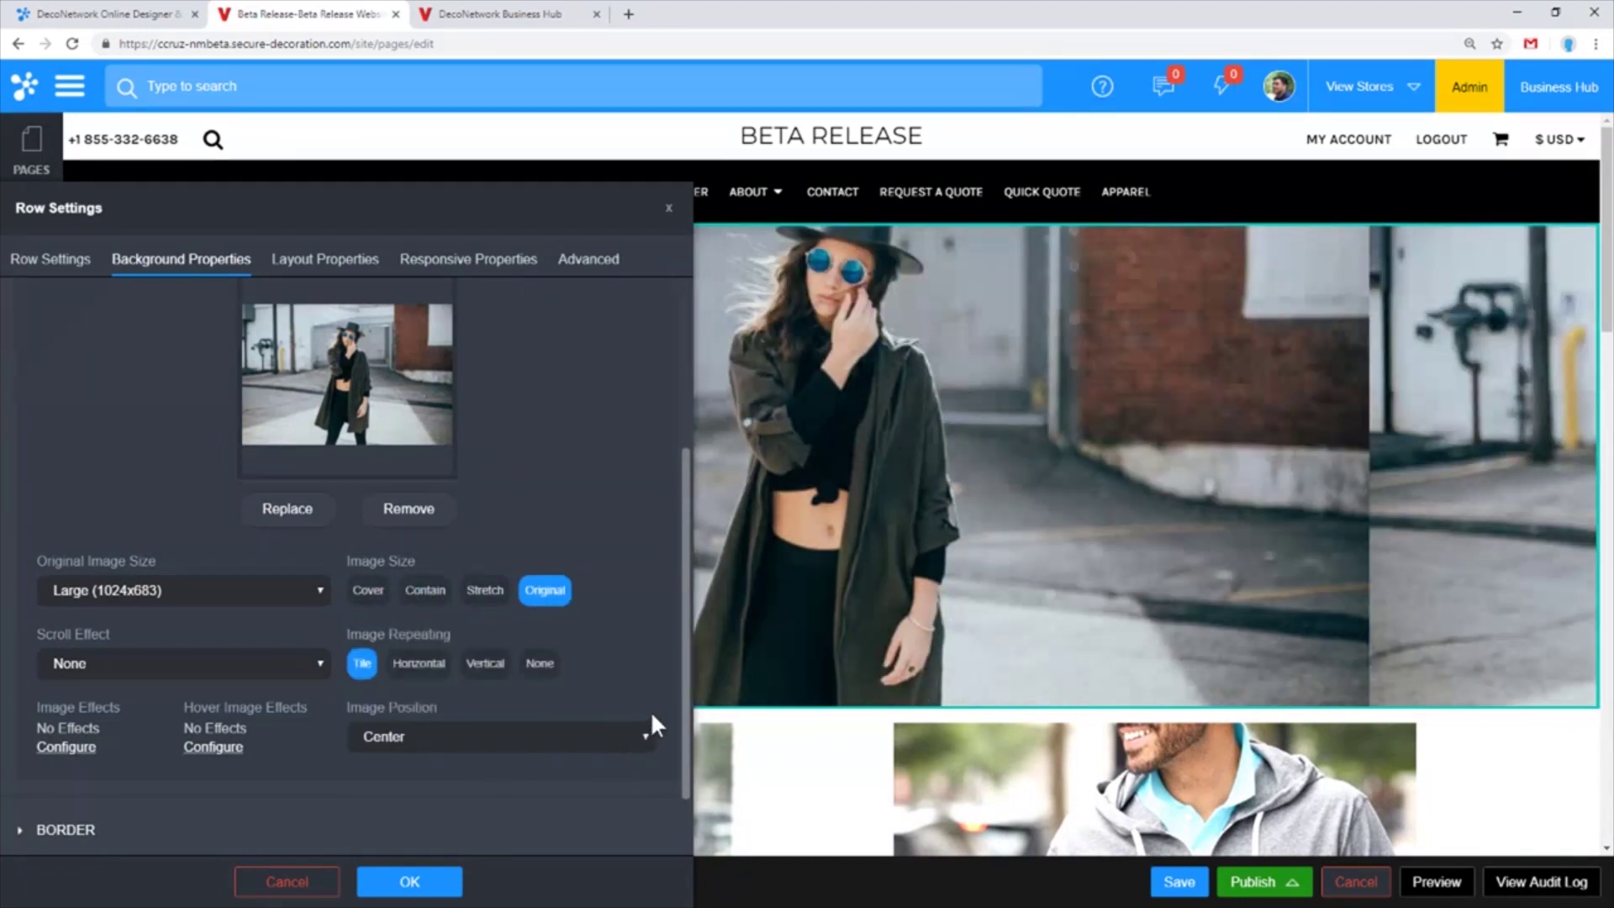
pyautogui.click(543, 666)
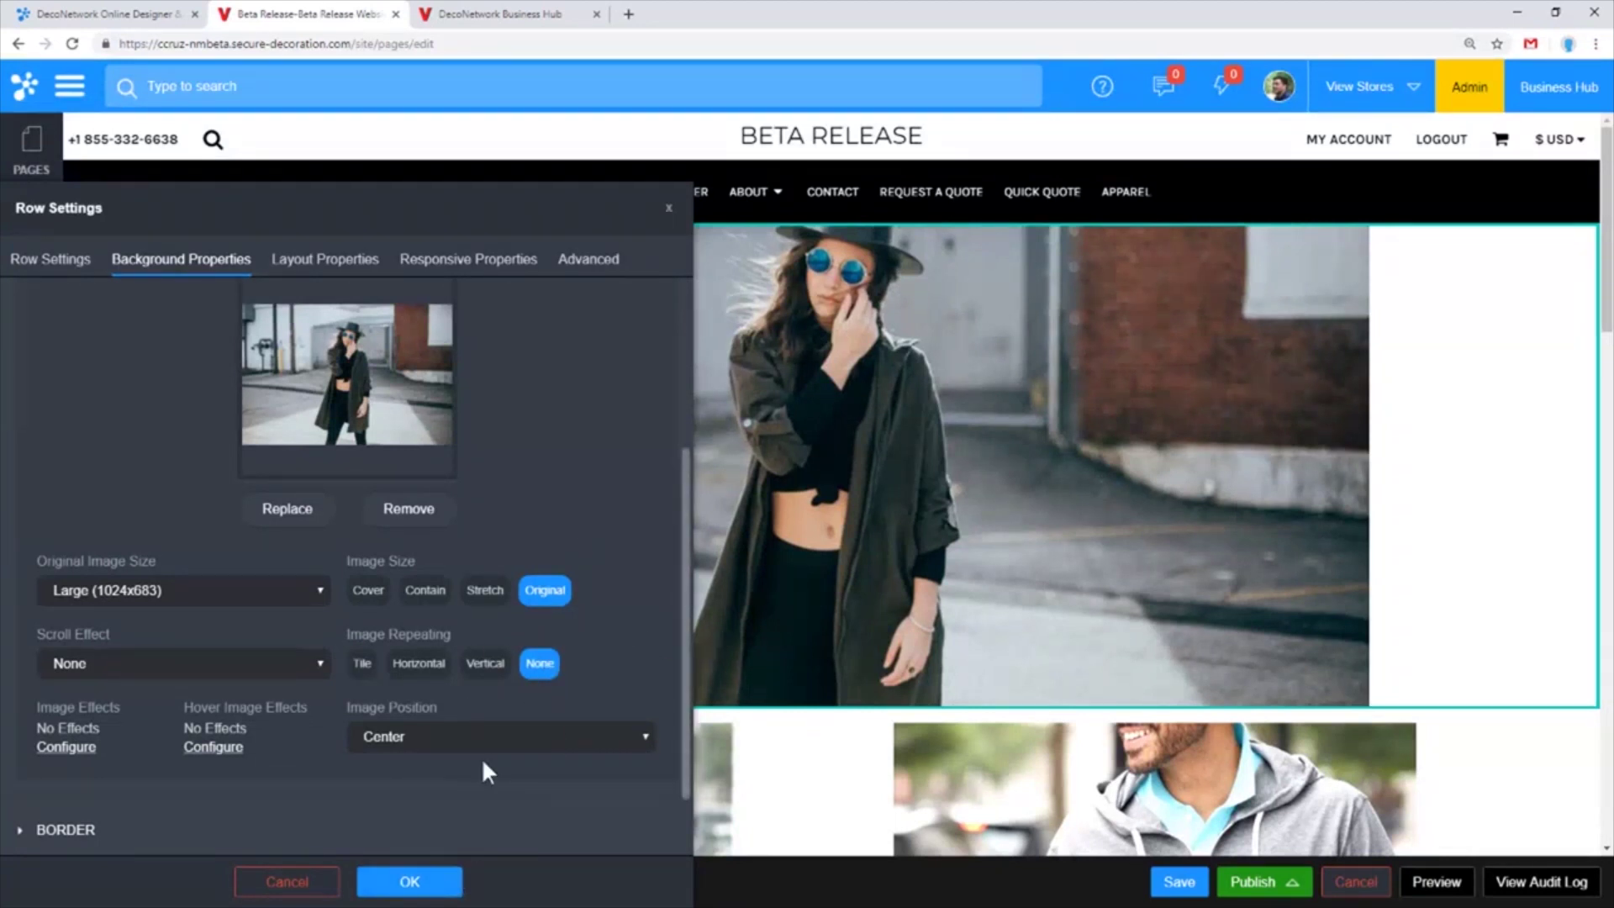
pyautogui.click(410, 881)
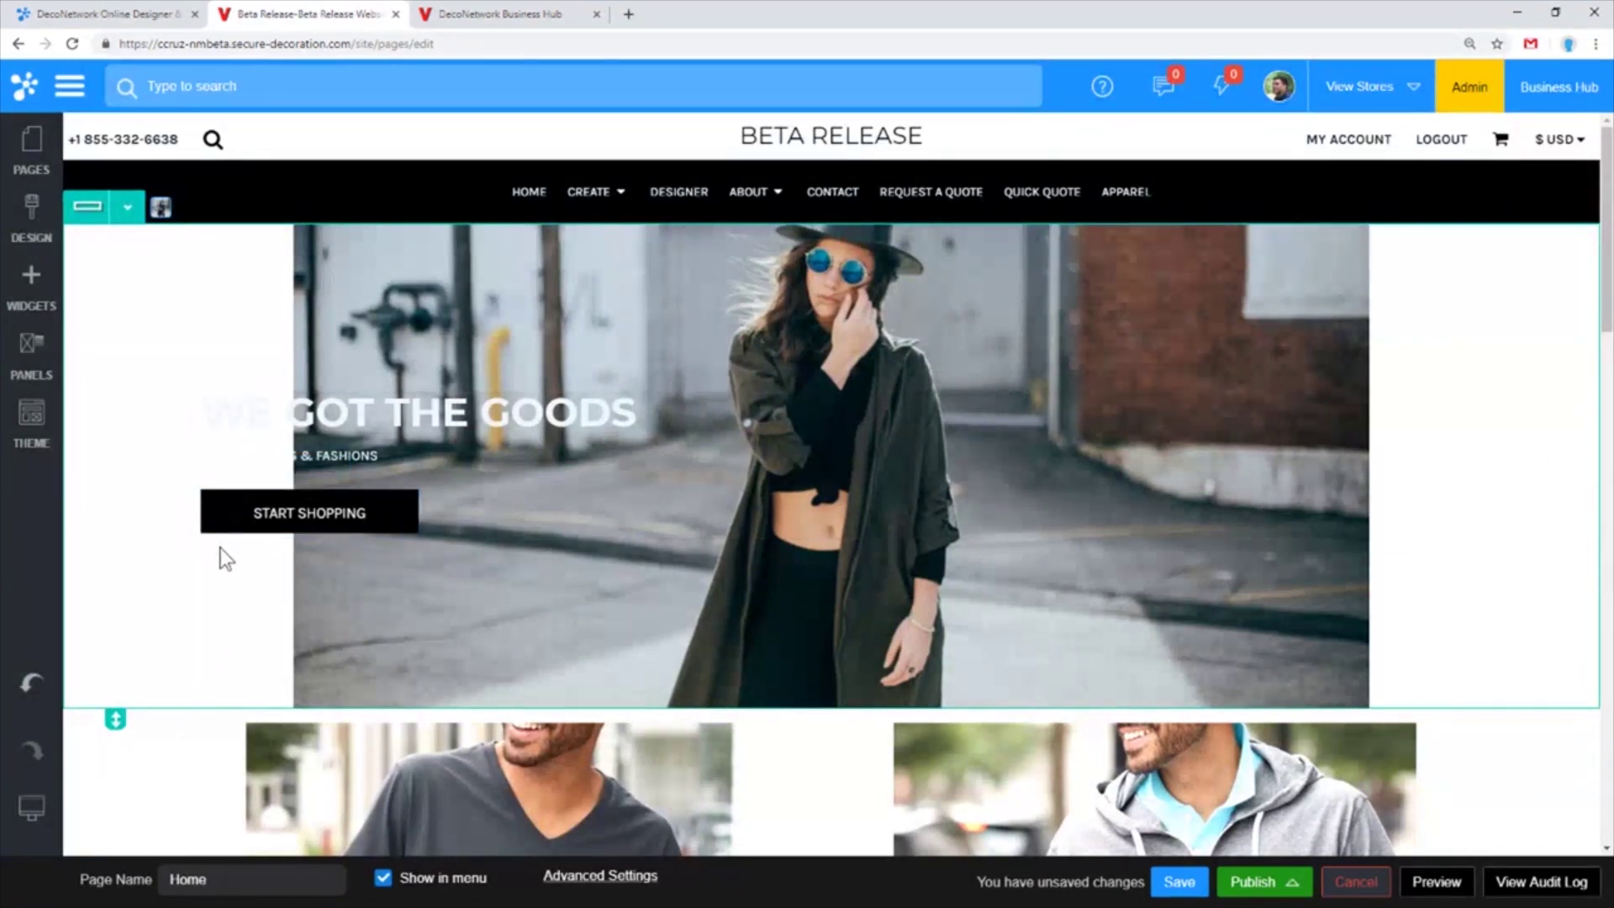
# Preview at Monitor, Tablet, Mobile, Tablet and Wide Monitor, then reopen the hero Row Settings
pyautogui.moveTo(31, 807)
pyautogui.click(168, 817)
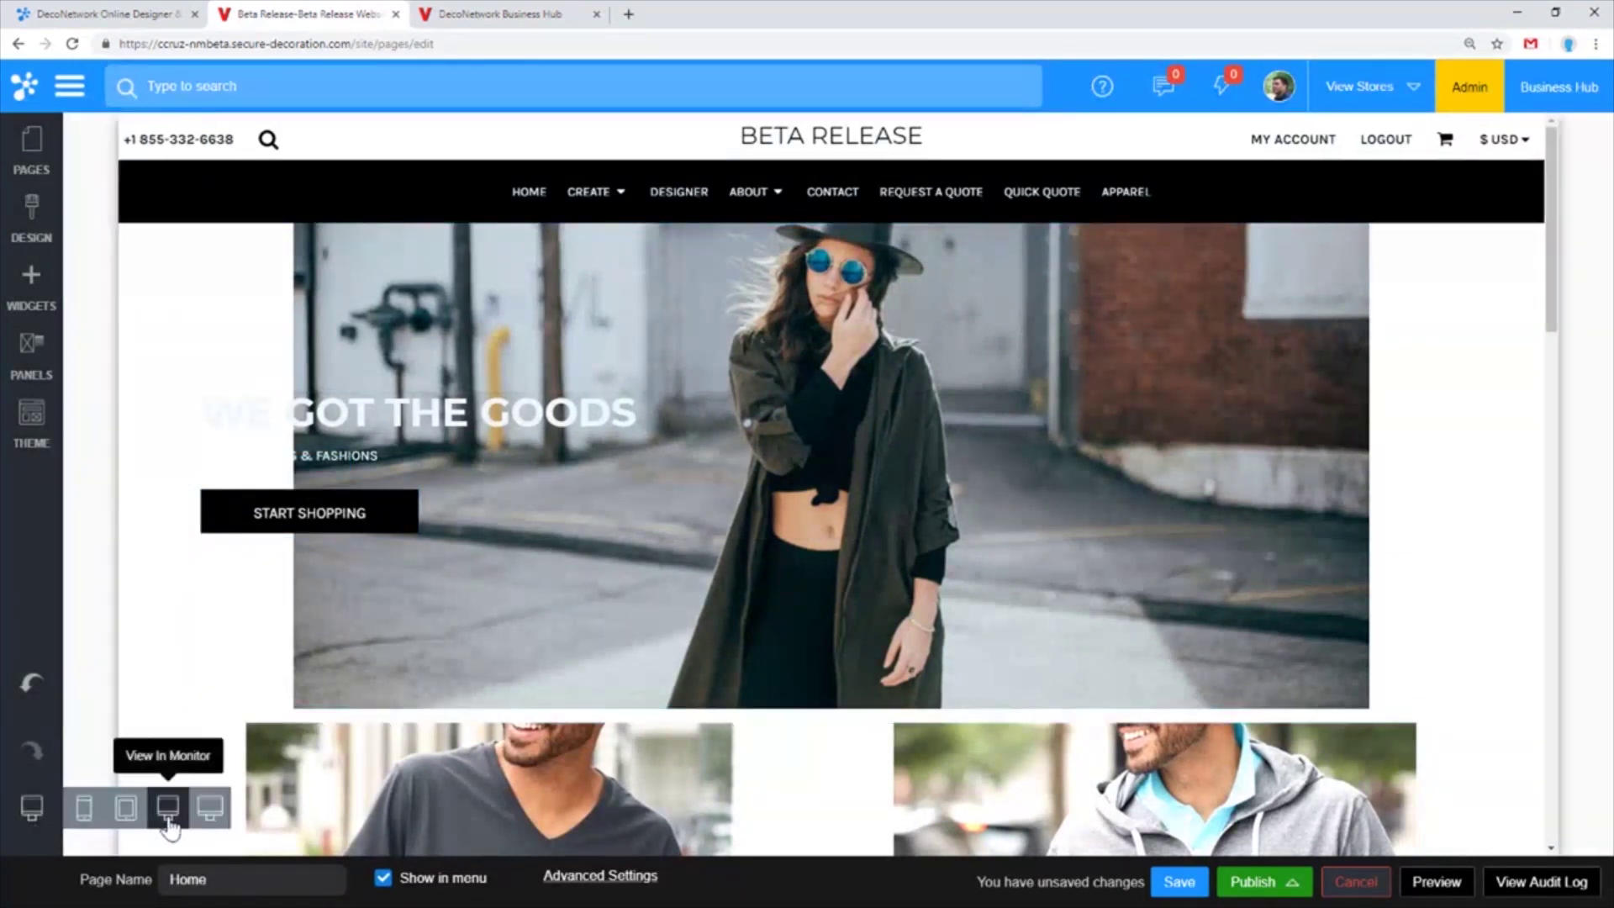
pyautogui.click(126, 811)
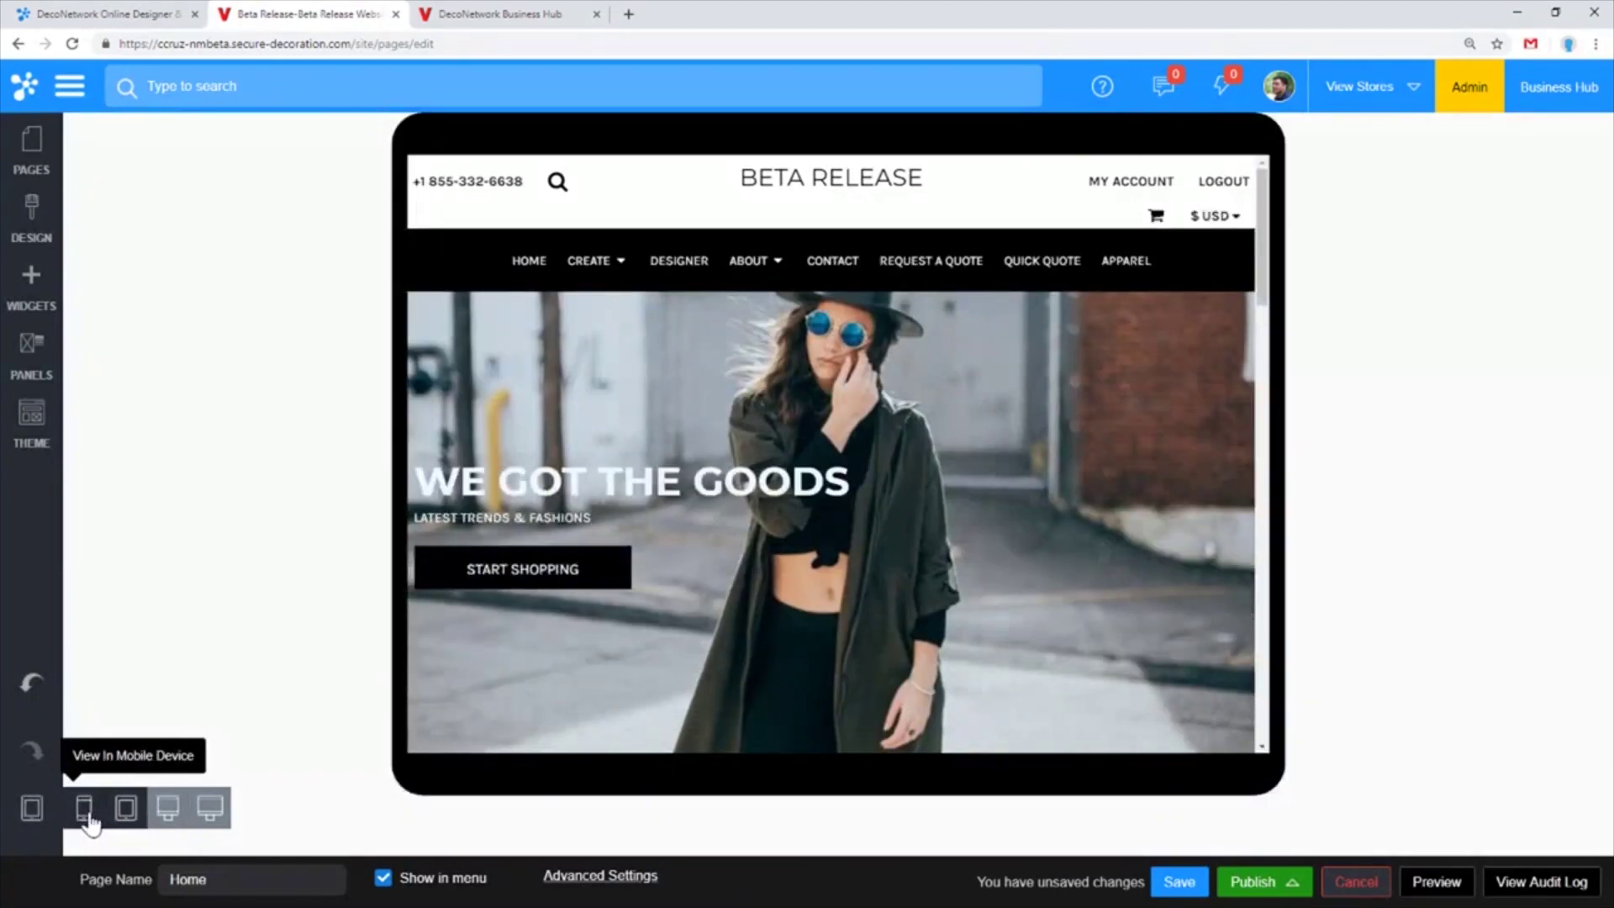
pyautogui.click(87, 814)
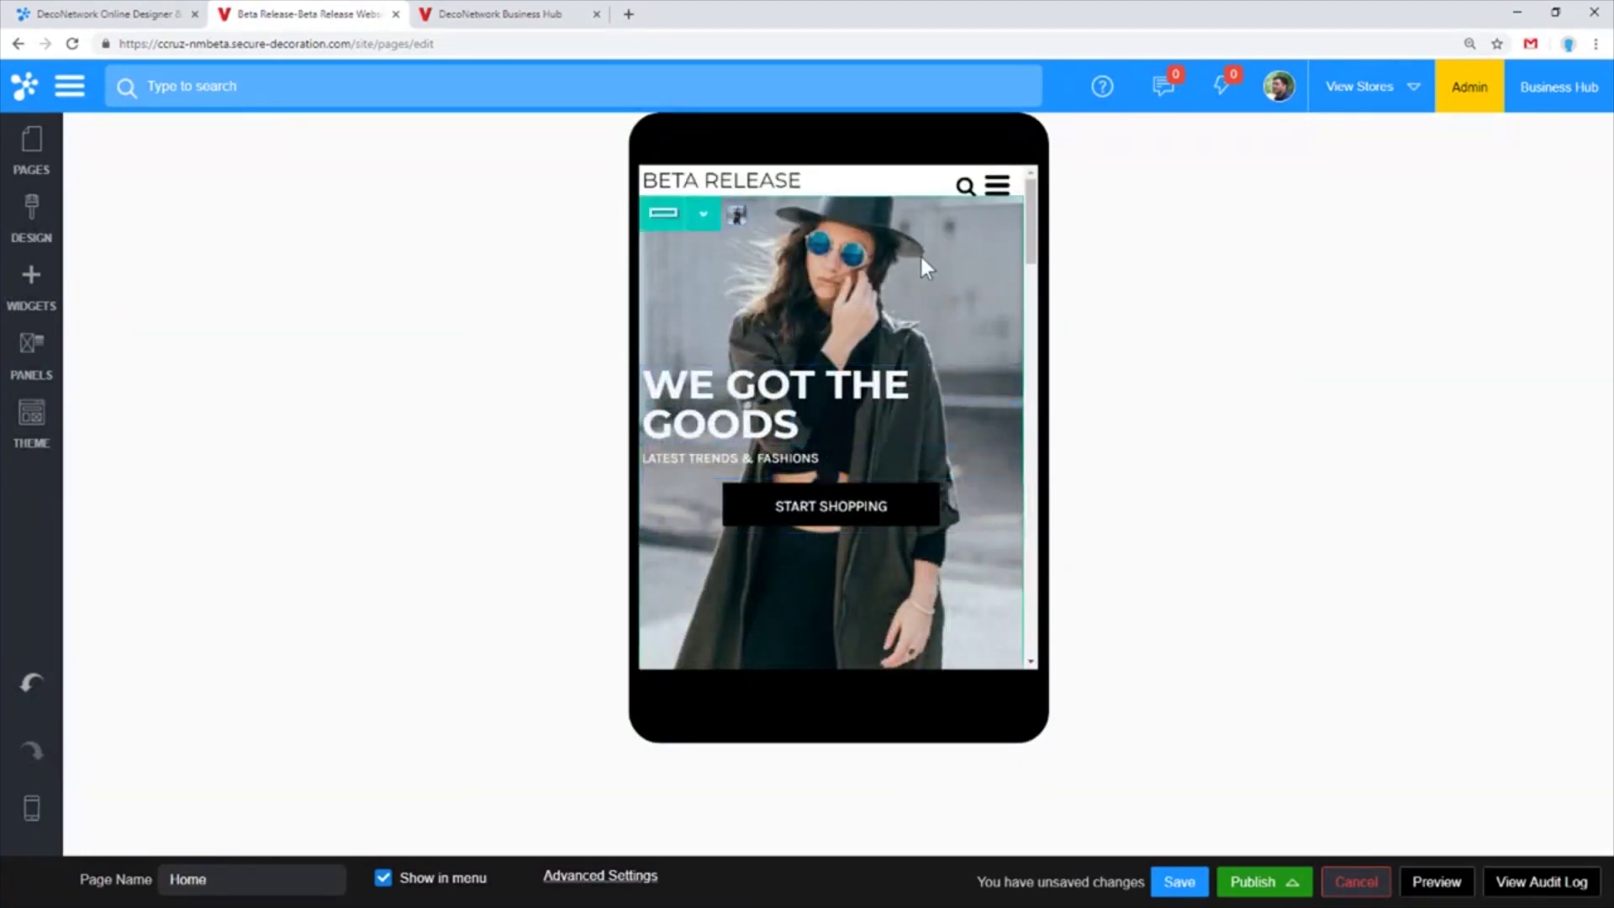
pyautogui.moveTo(33, 809)
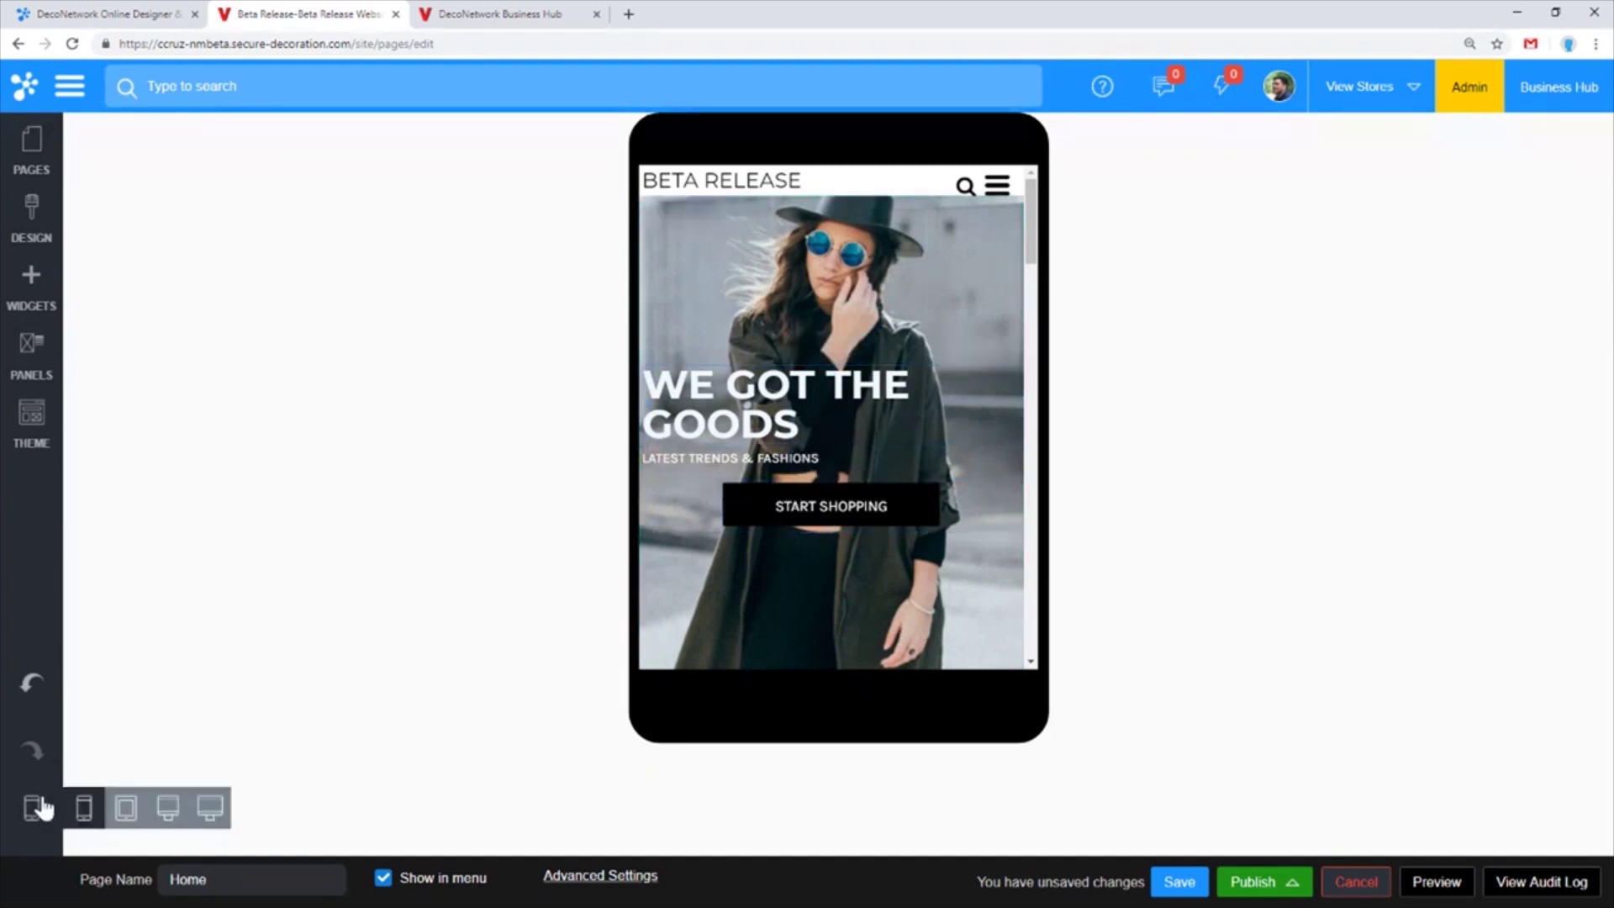
pyautogui.click(122, 811)
pyautogui.click(165, 810)
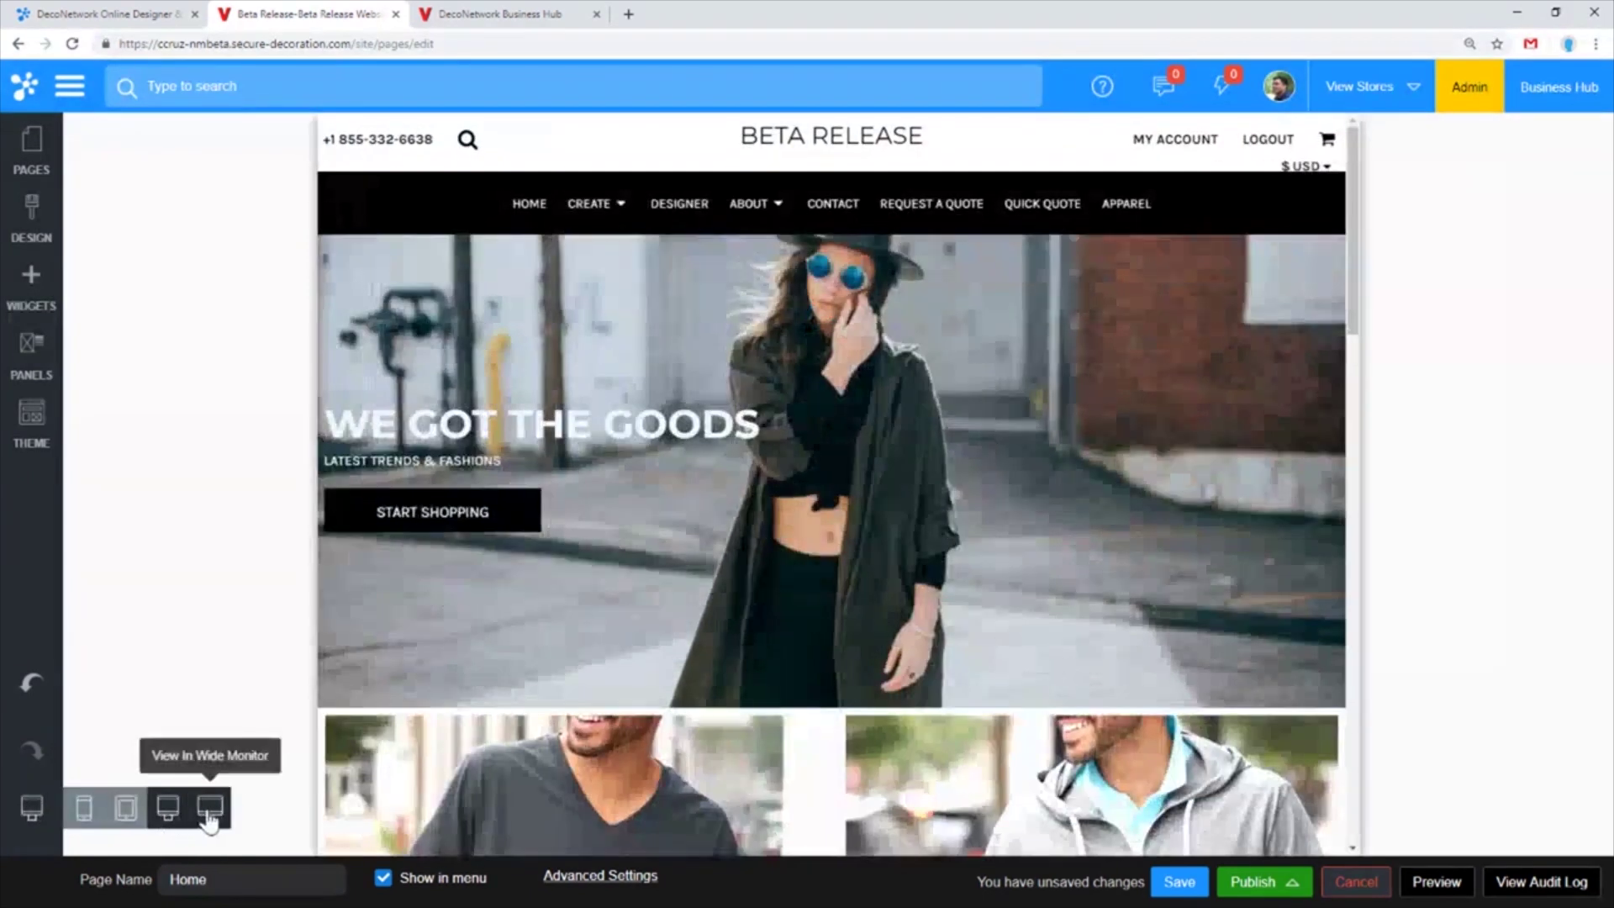
pyautogui.click(210, 809)
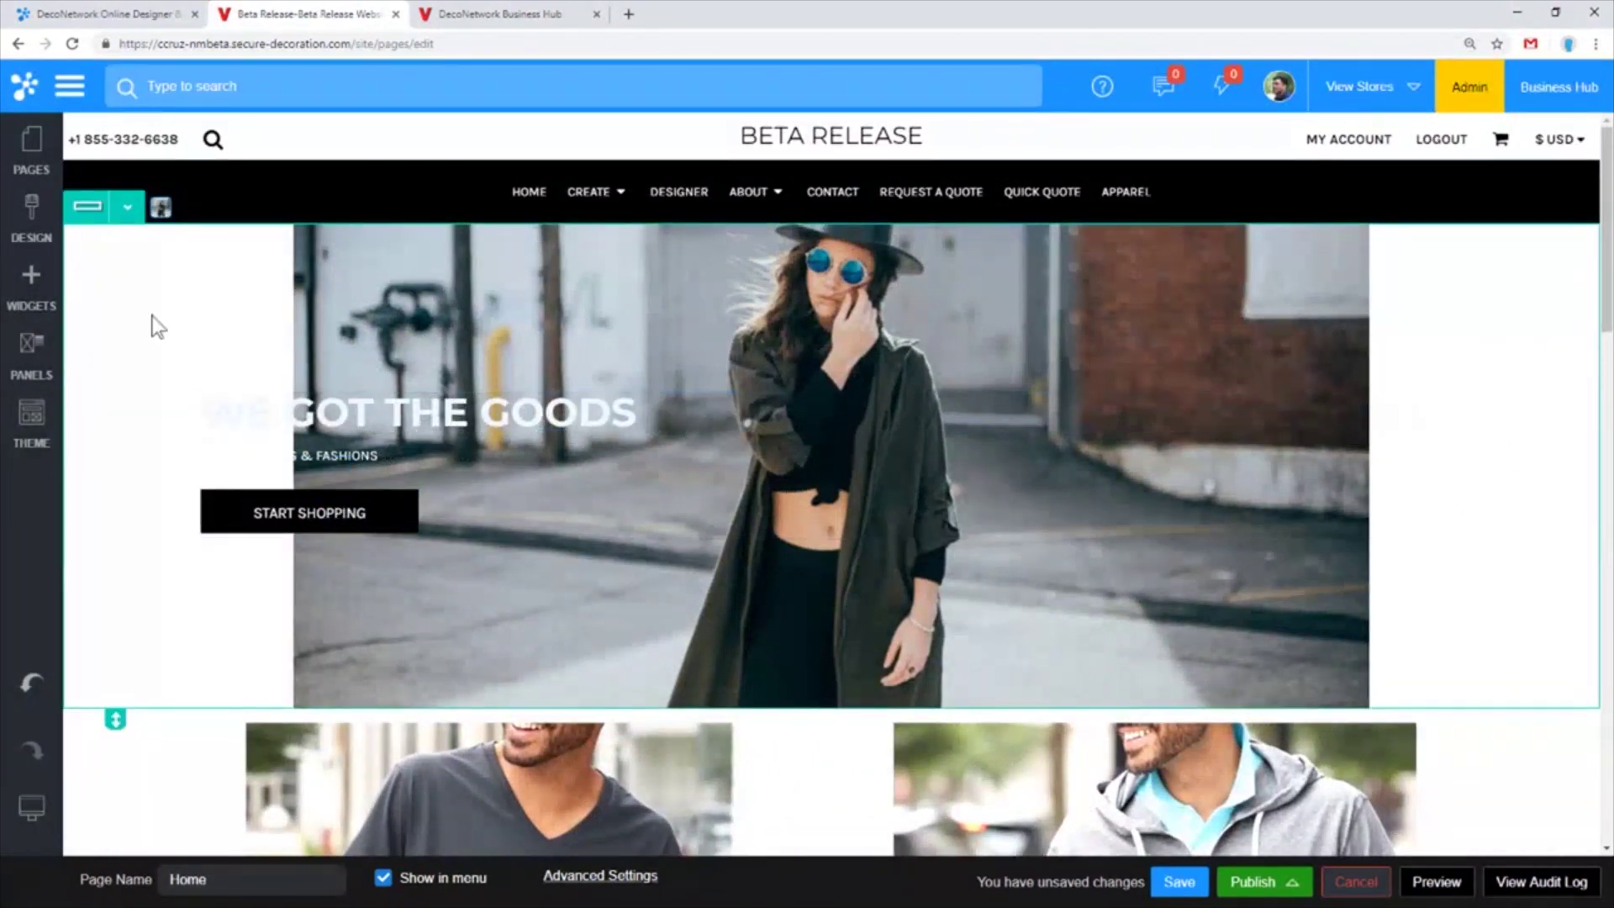
pyautogui.click(128, 207)
pyautogui.click(141, 243)
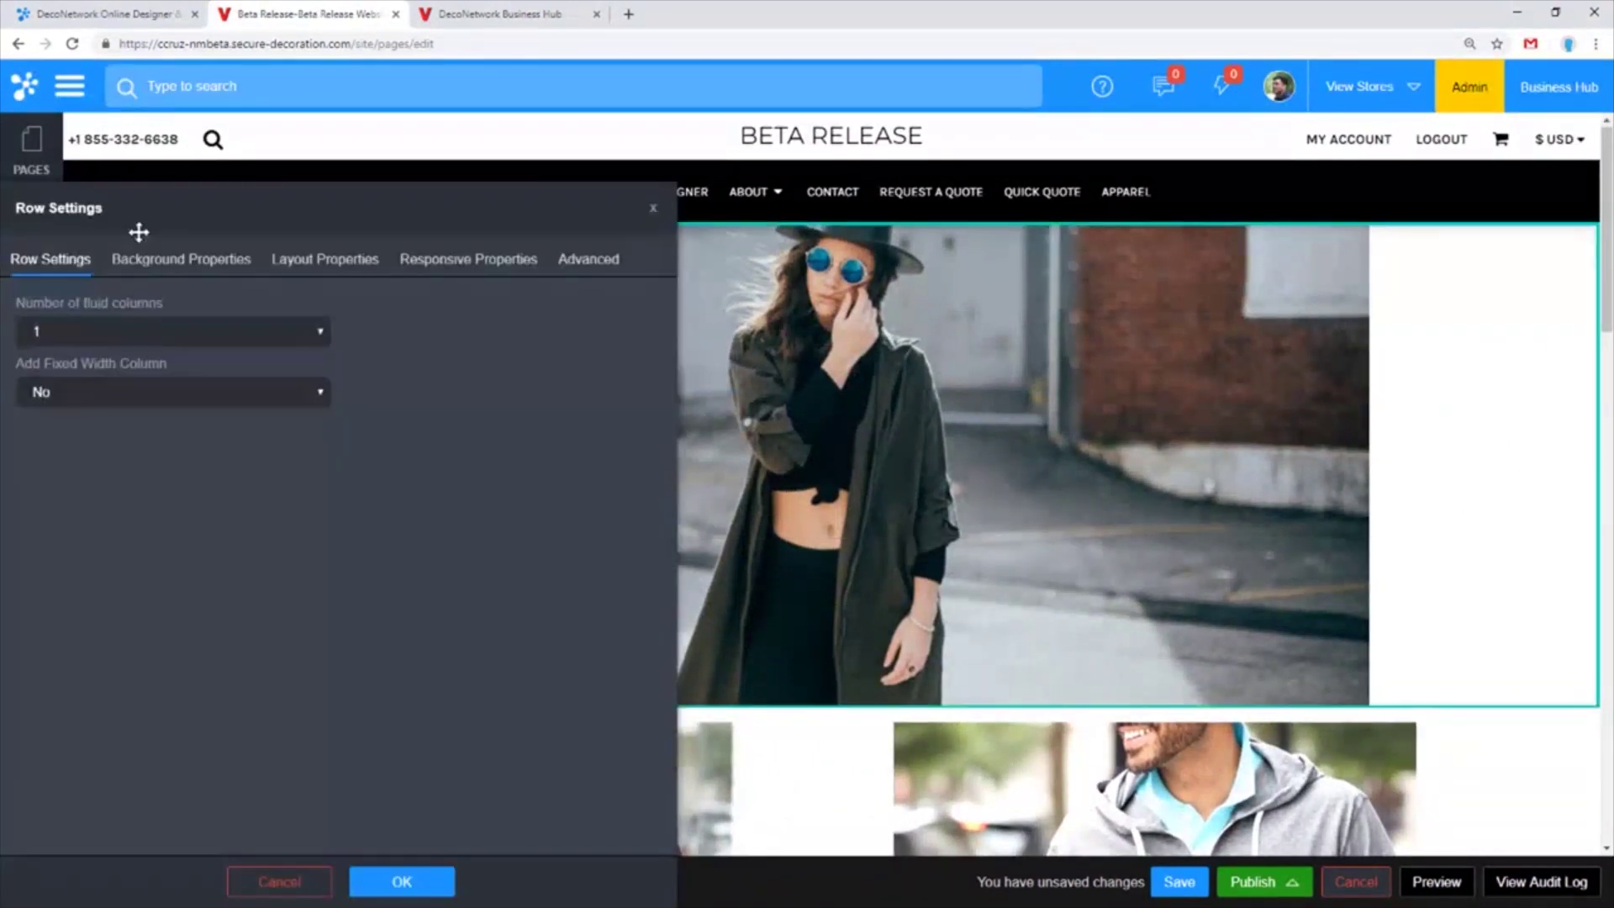
# Change the hero background Image Size from Cover to Contain and apply the row settings
pyautogui.click(209, 261)
pyautogui.scroll(-1, 485, 660)
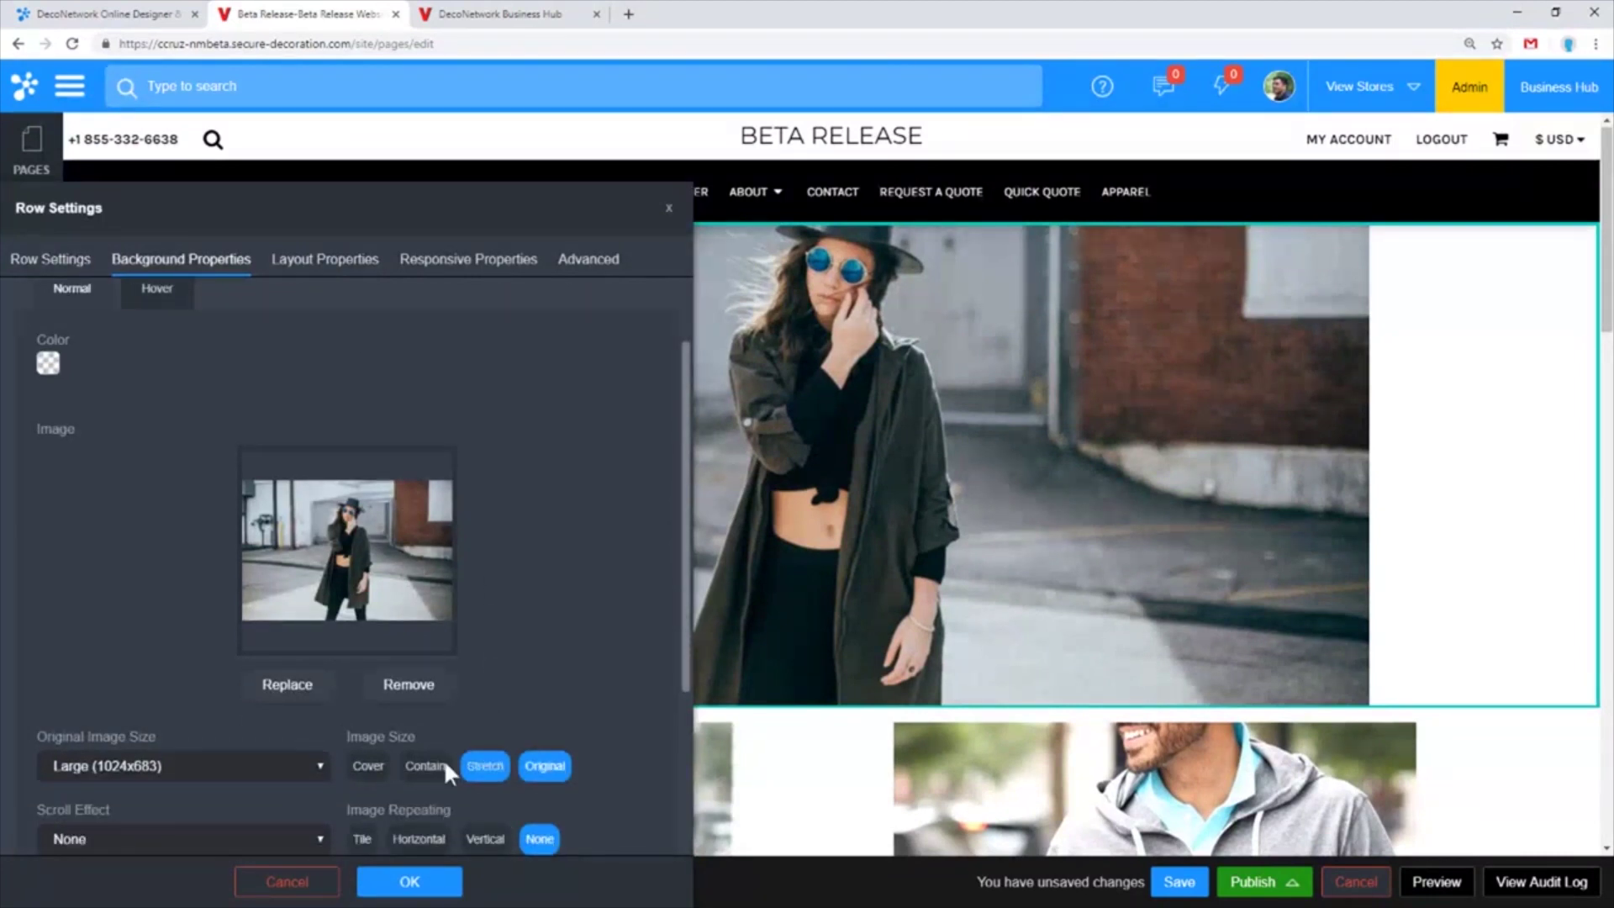
pyautogui.click(367, 768)
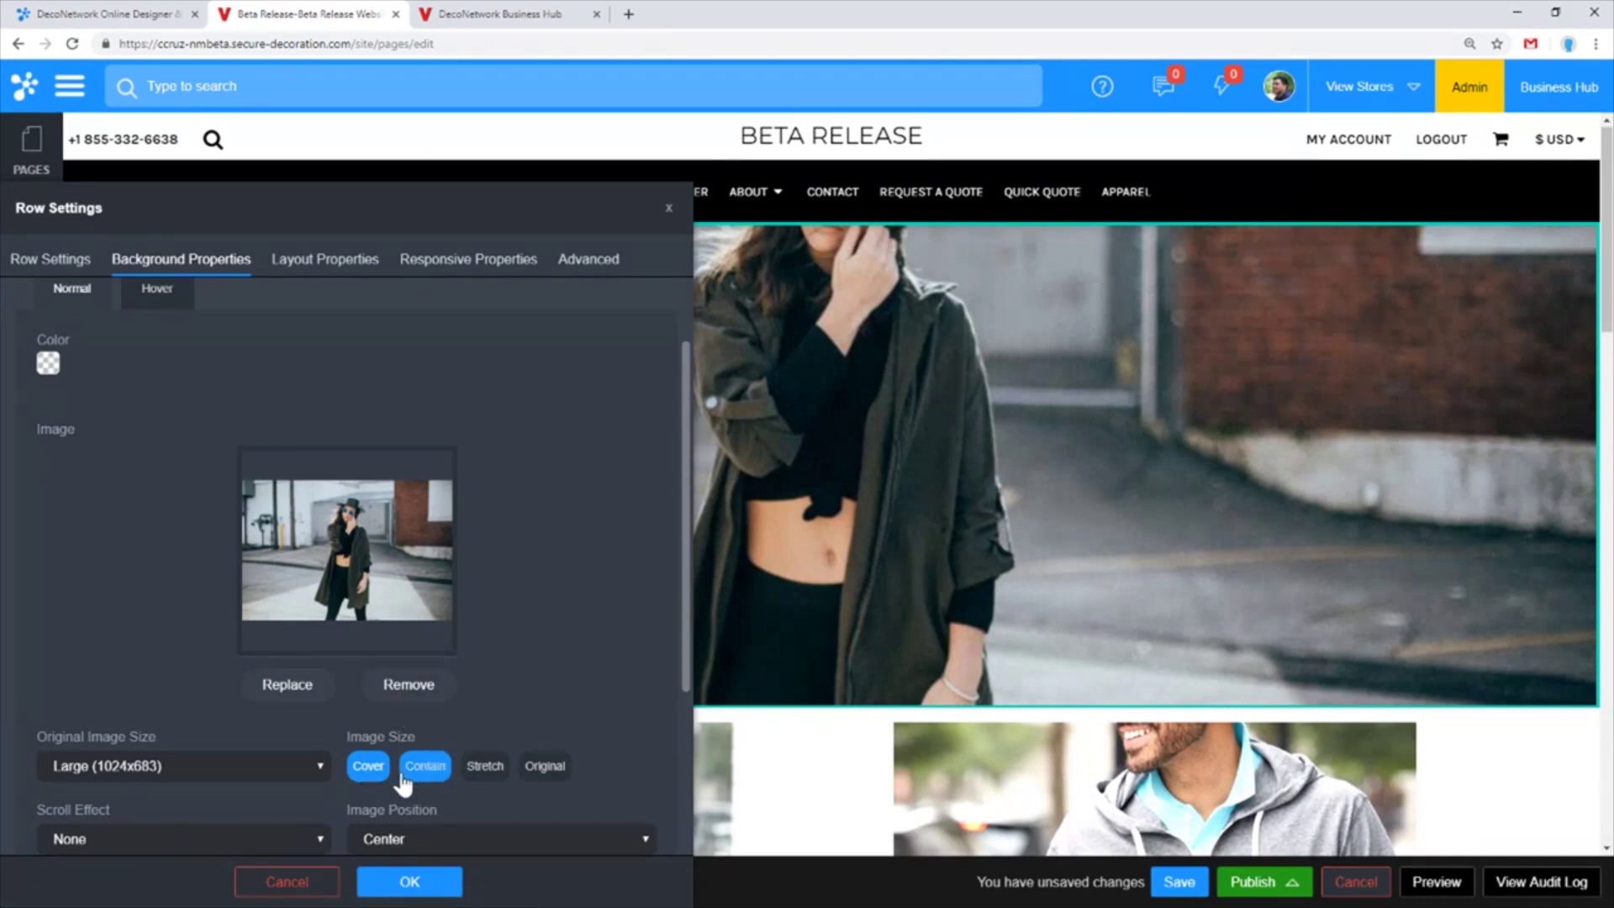
pyautogui.click(427, 787)
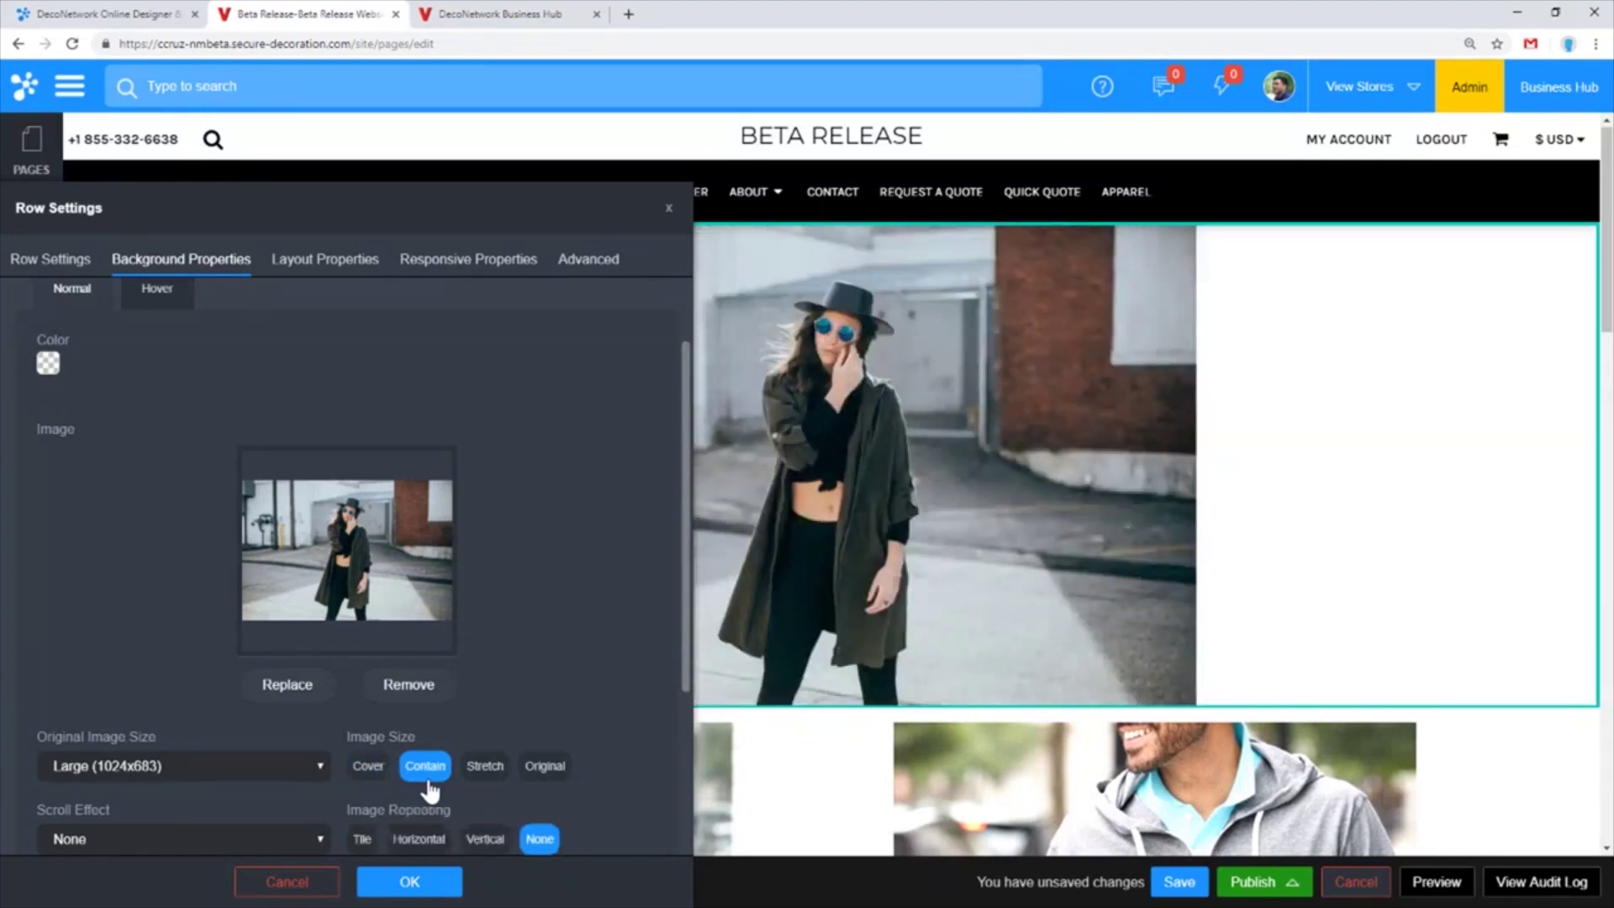
pyautogui.click(409, 881)
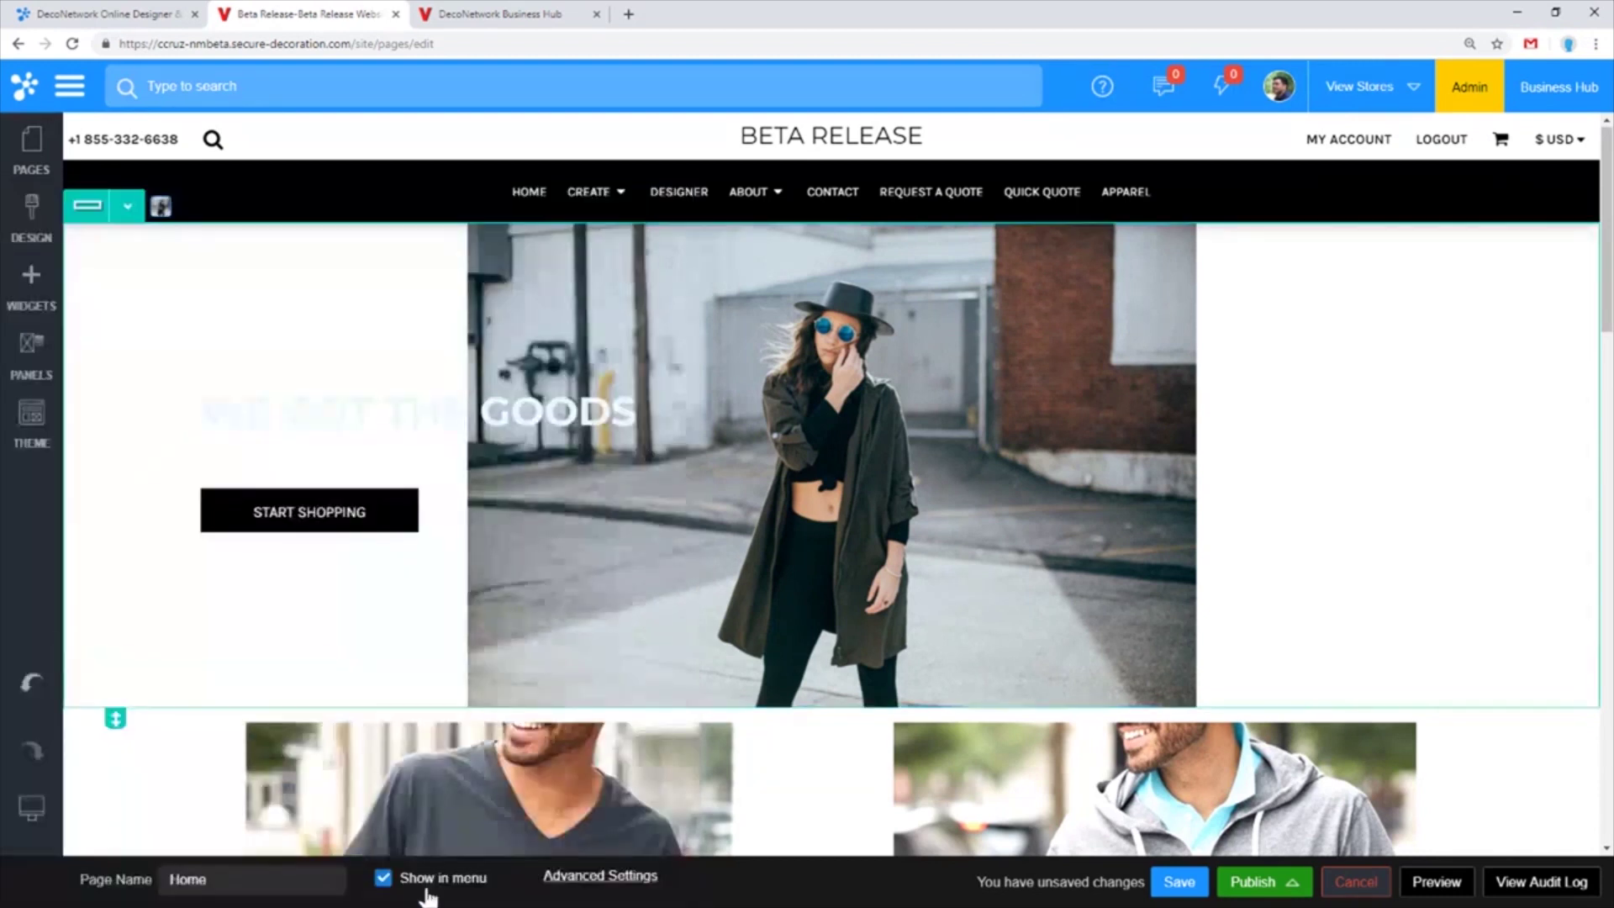
pyautogui.moveTo(52, 832)
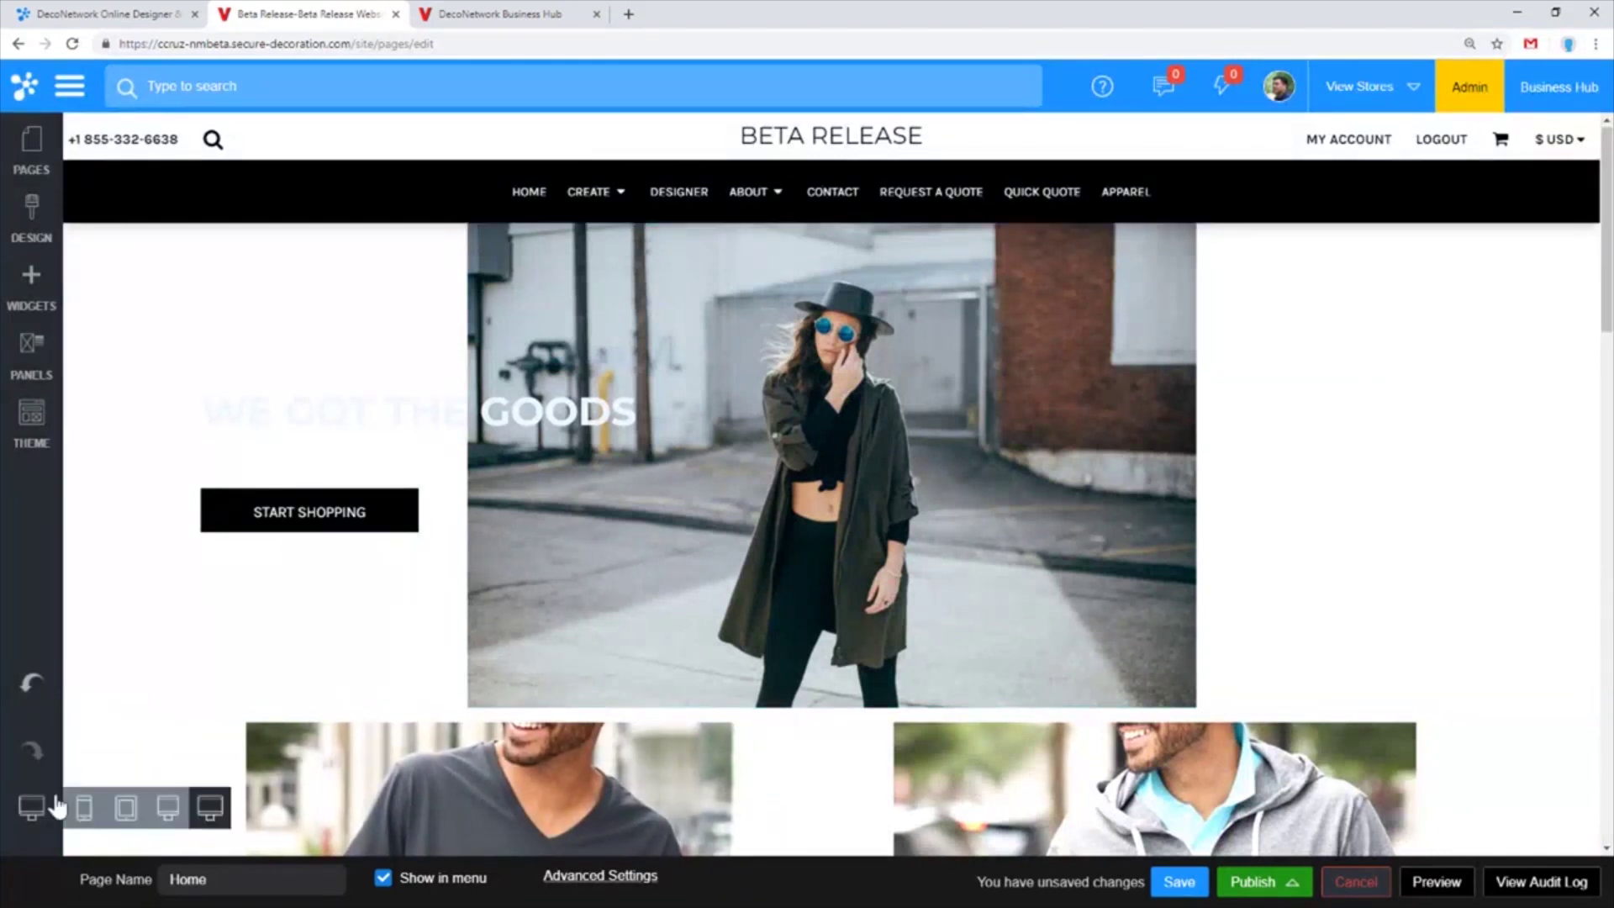
pyautogui.click(84, 809)
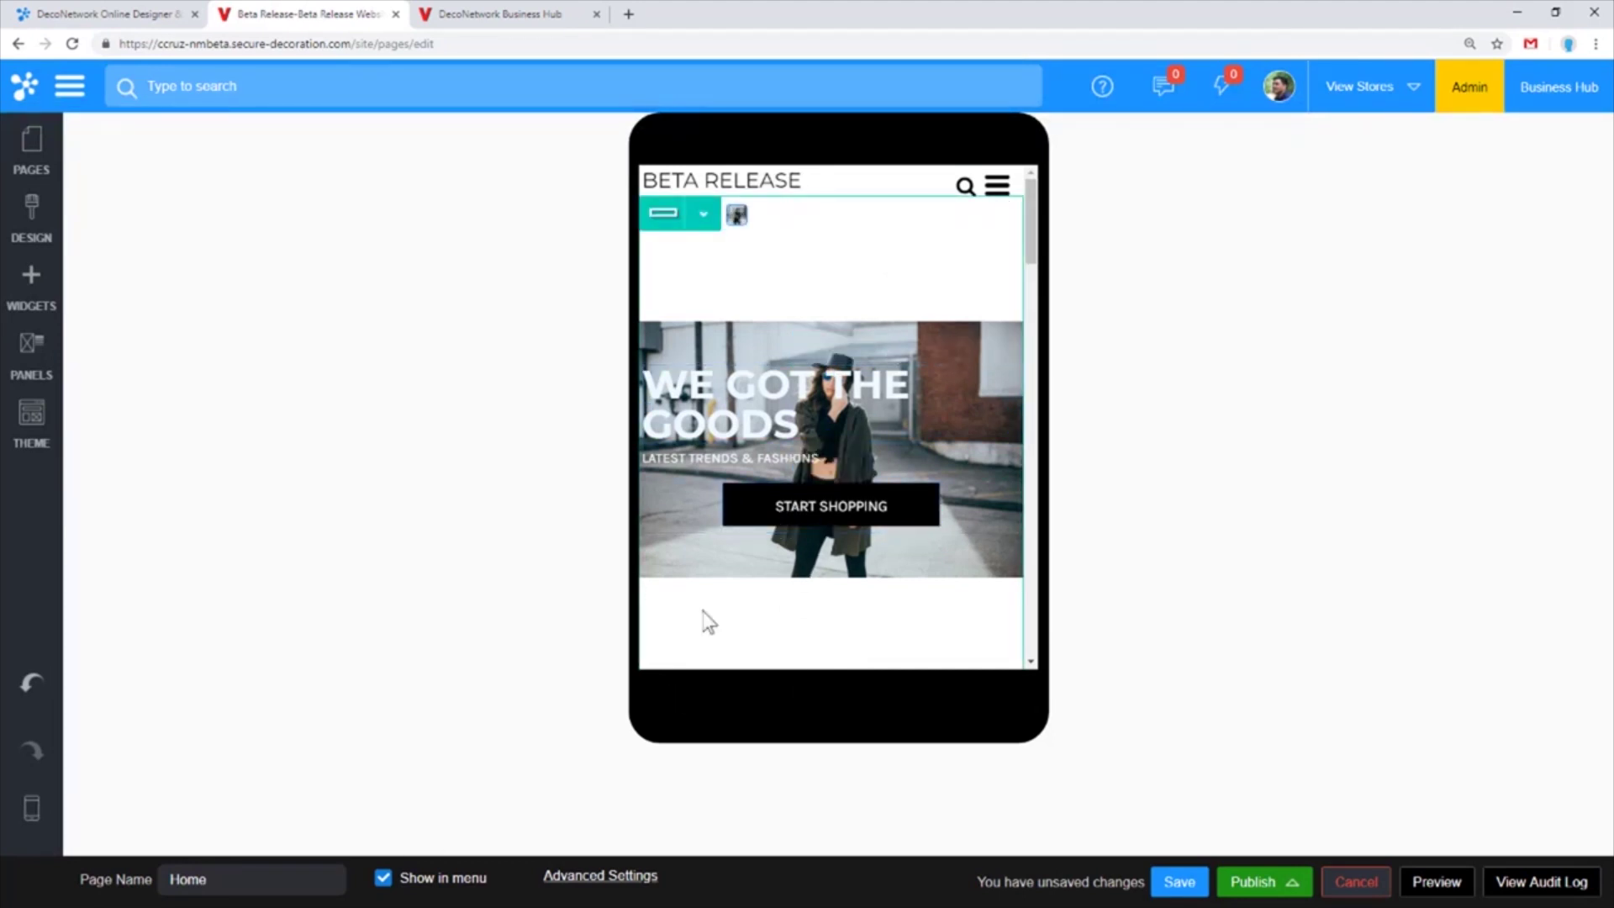
pyautogui.moveTo(72, 812)
pyautogui.click(207, 809)
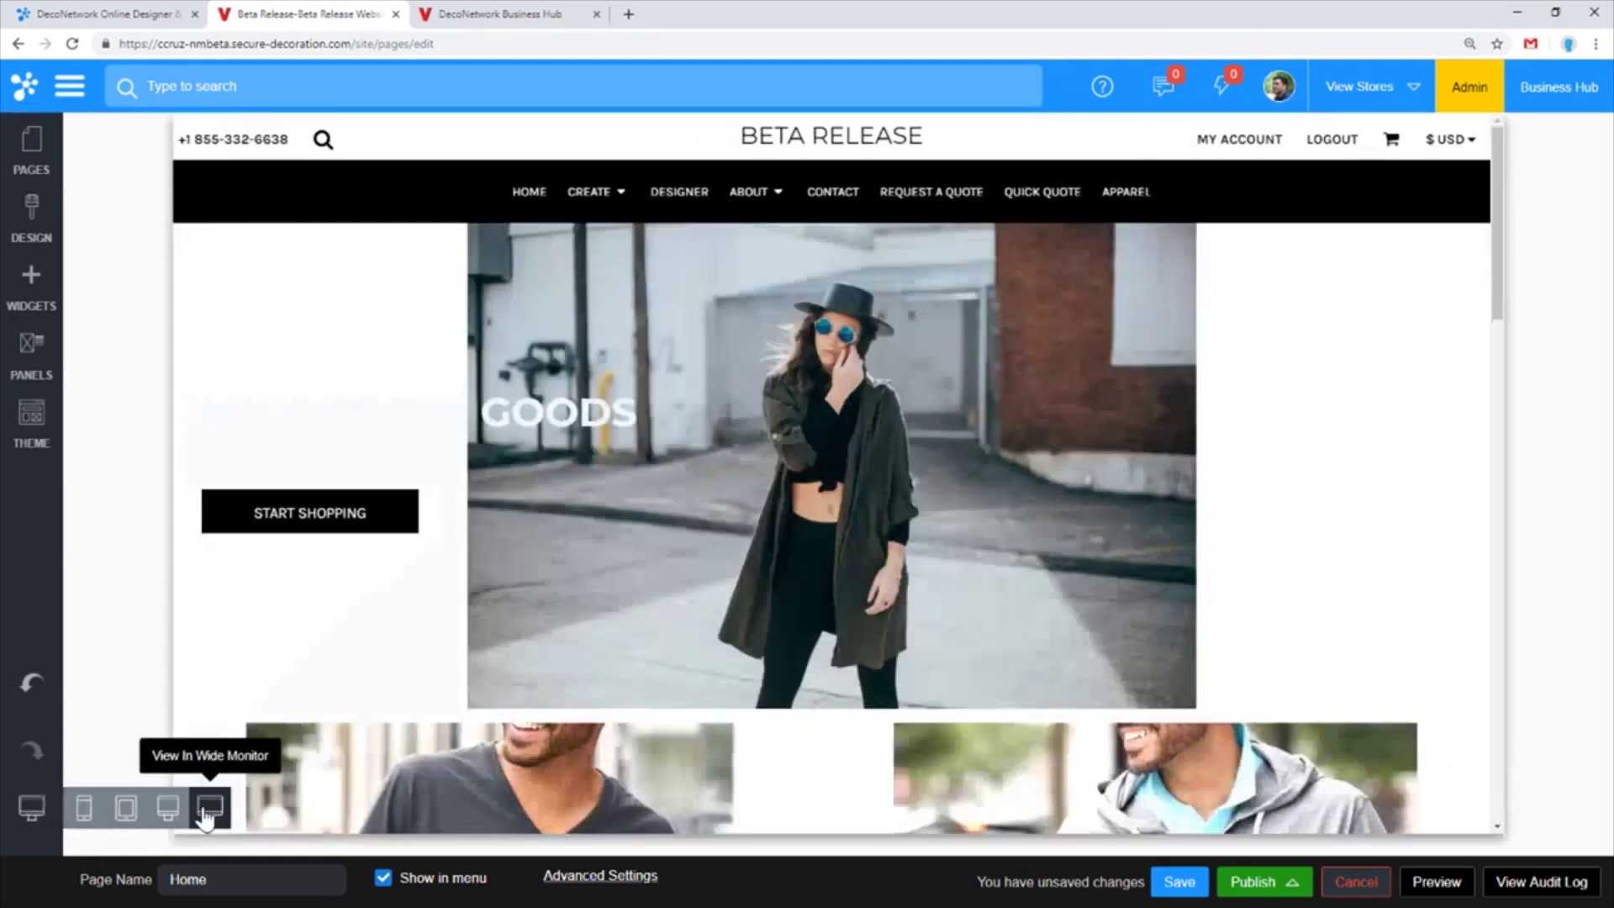
pyautogui.click(565, 877)
pyautogui.click(816, 762)
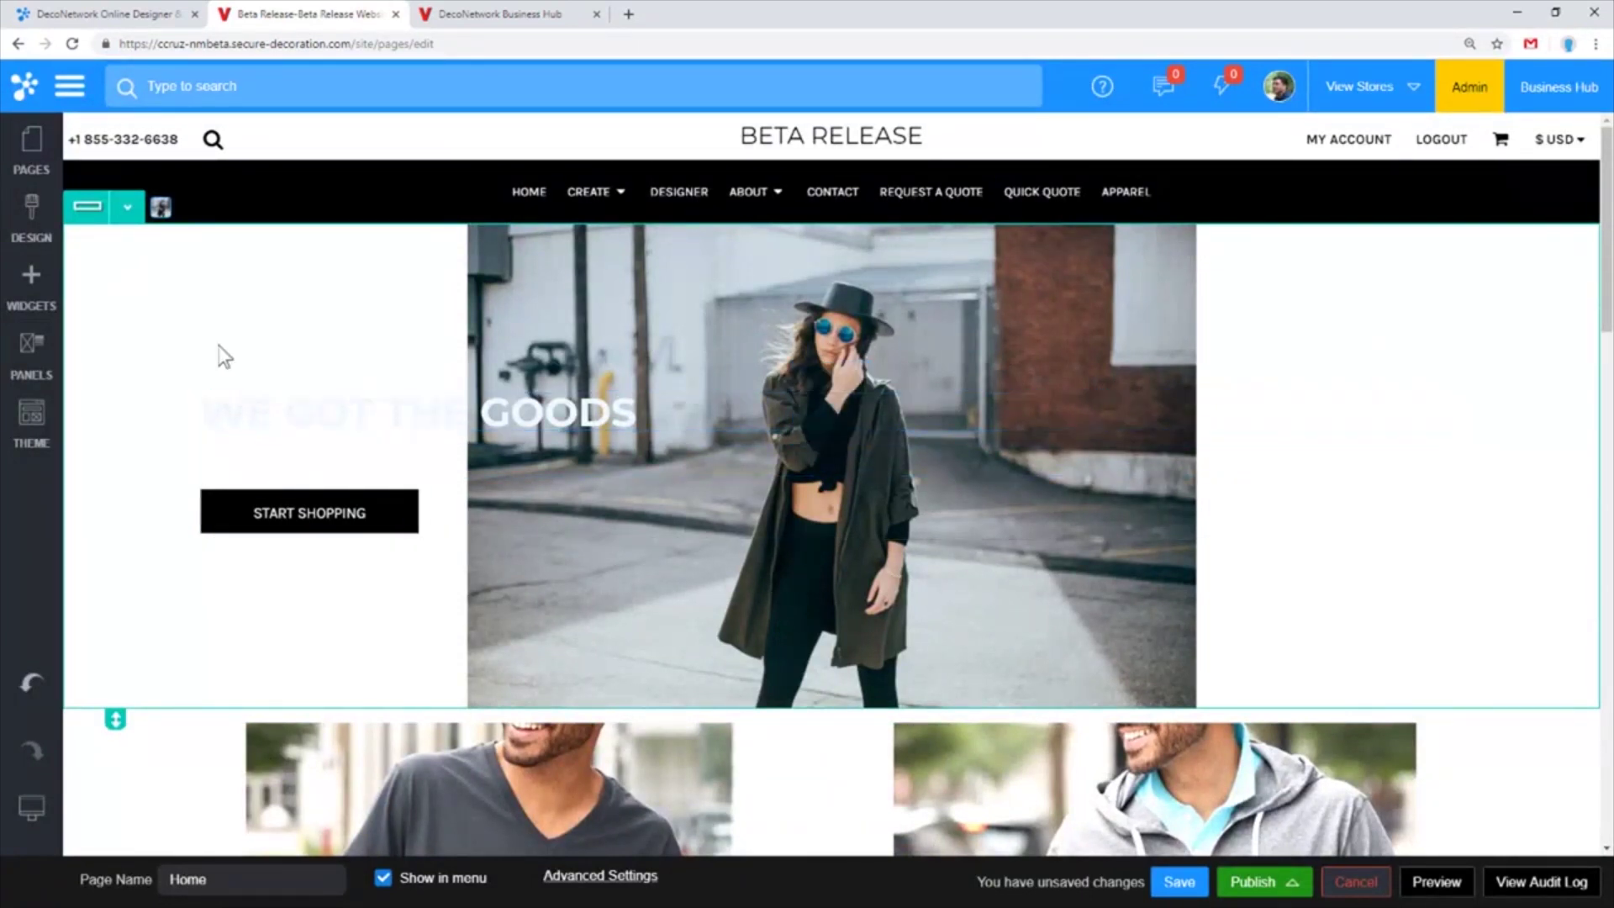
# In the hero Row Settings, try Stretch and Original, then set the background Image Size to Cover
pyautogui.click(127, 206)
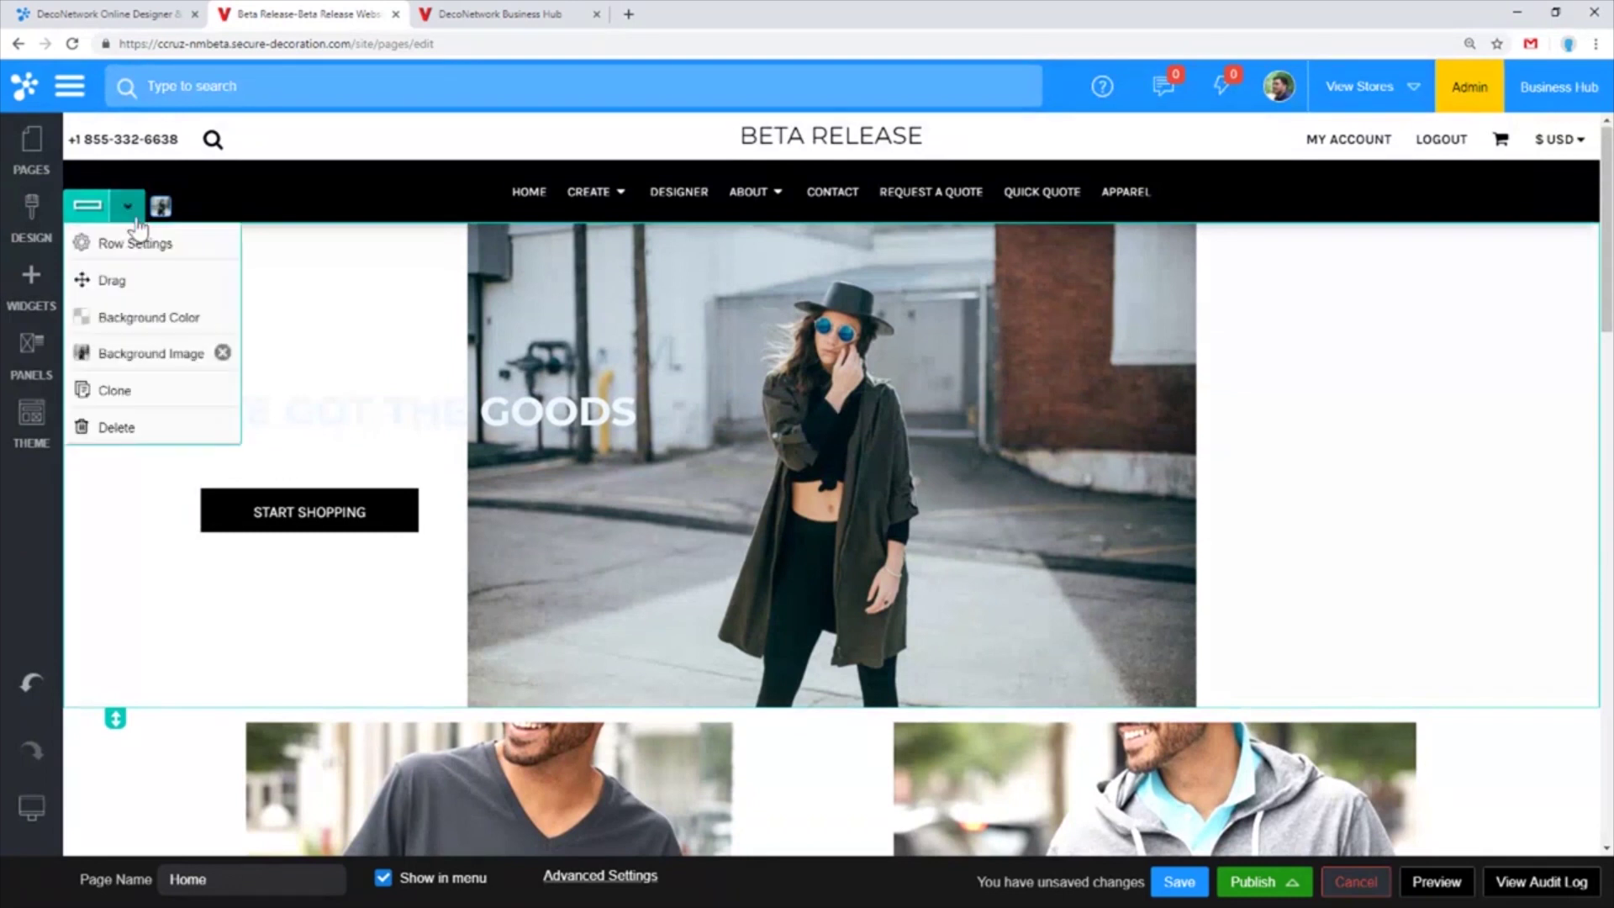
pyautogui.click(152, 246)
pyautogui.click(177, 260)
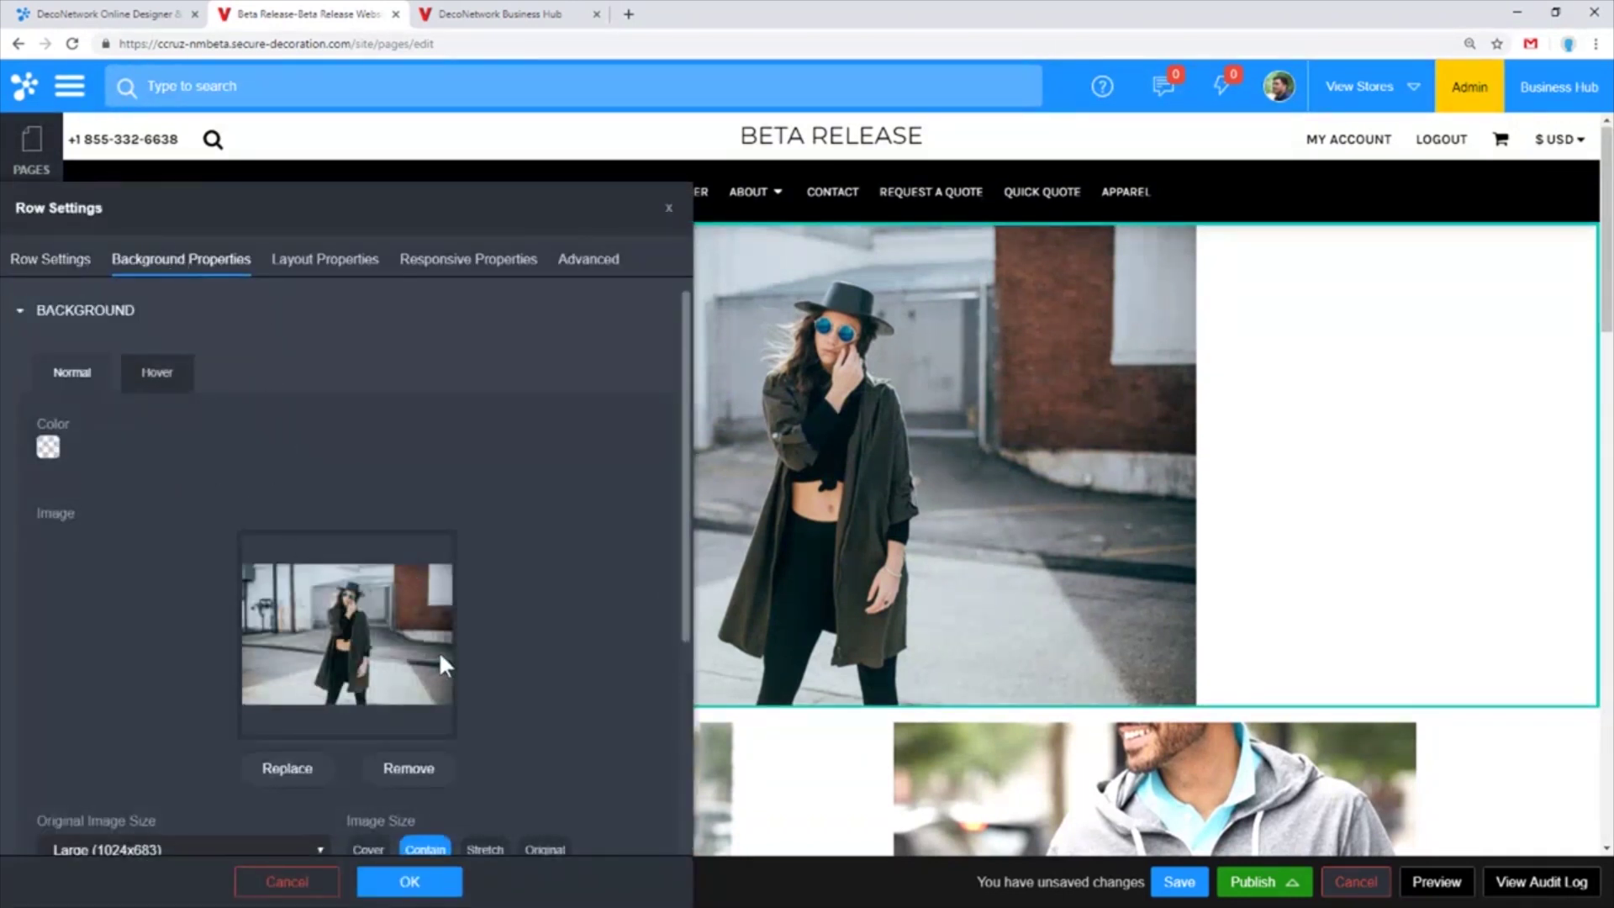
pyautogui.scroll(-2, 442, 651)
pyautogui.click(496, 713)
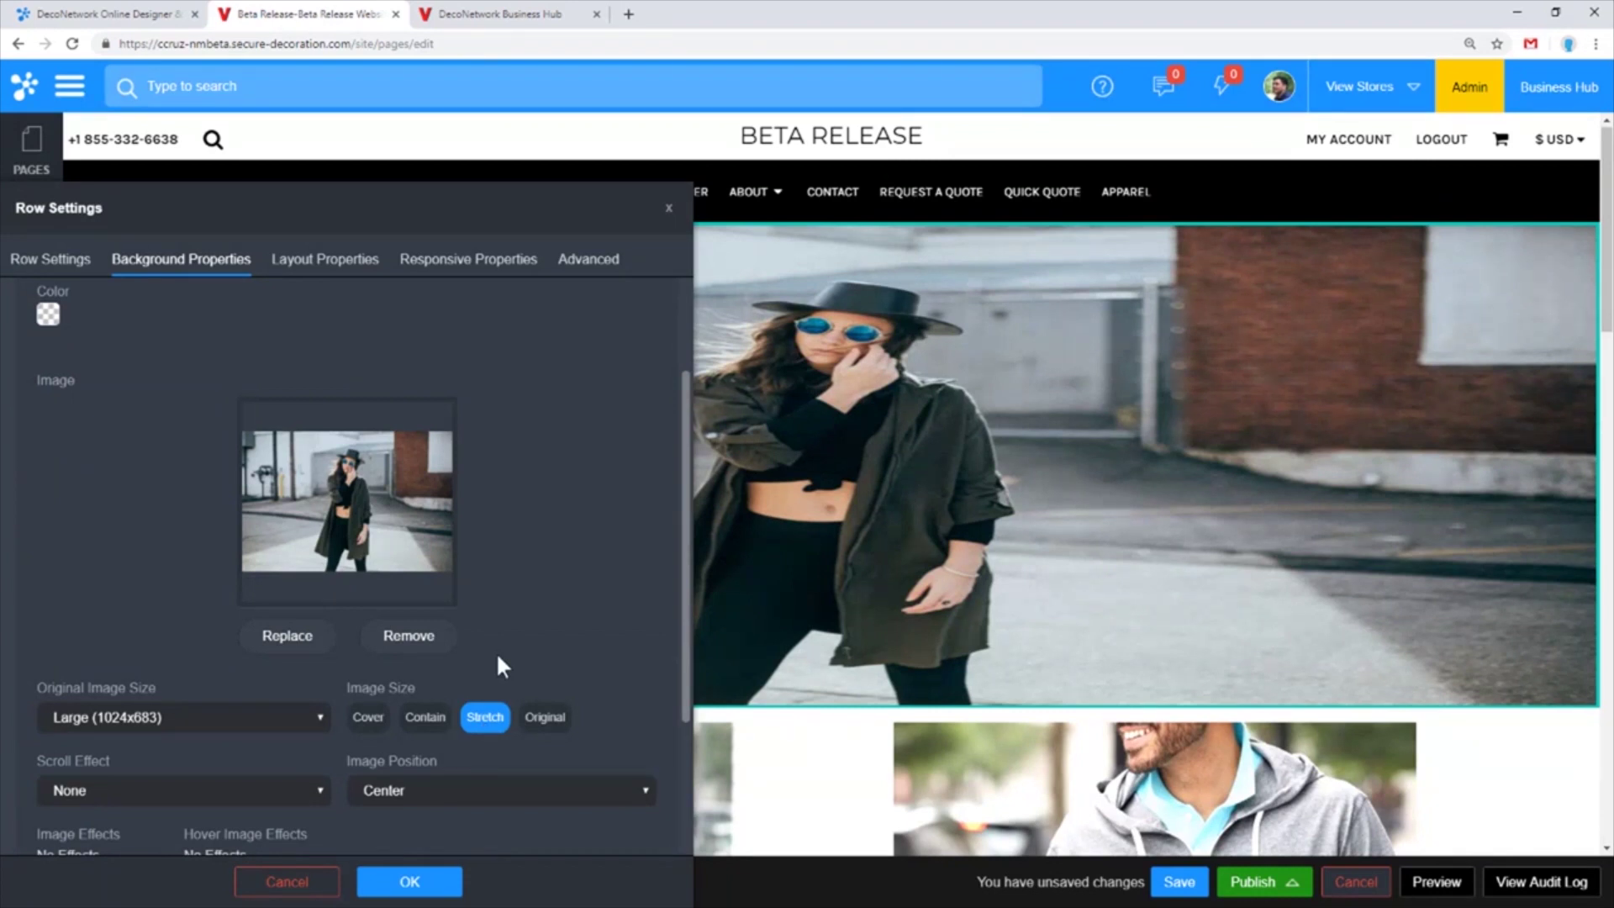
pyautogui.click(545, 717)
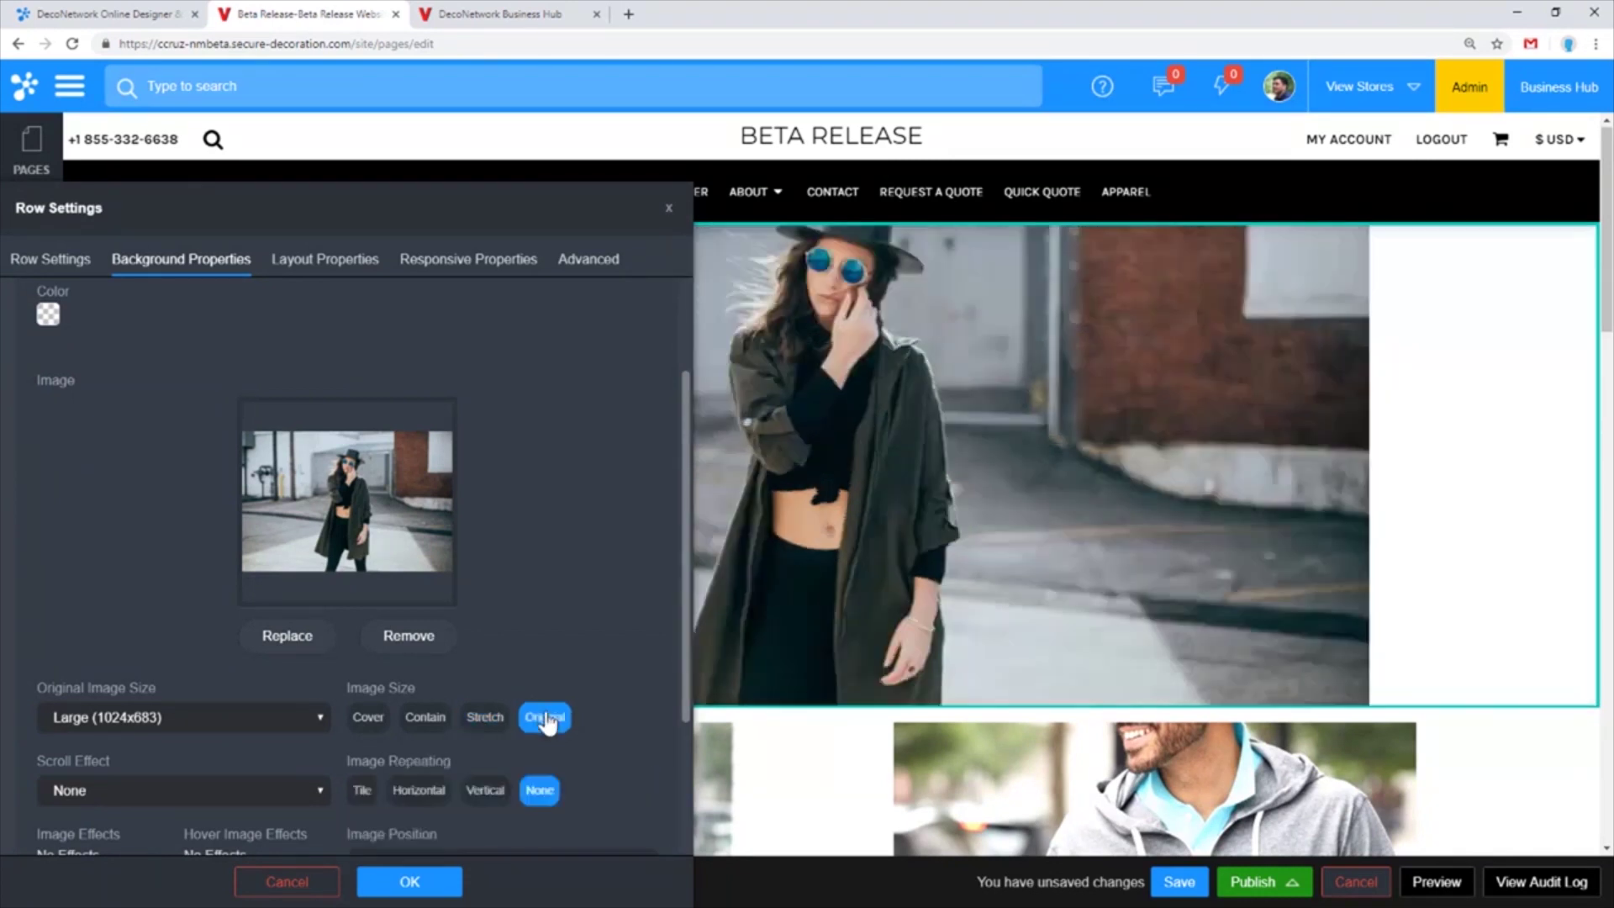
pyautogui.click(368, 717)
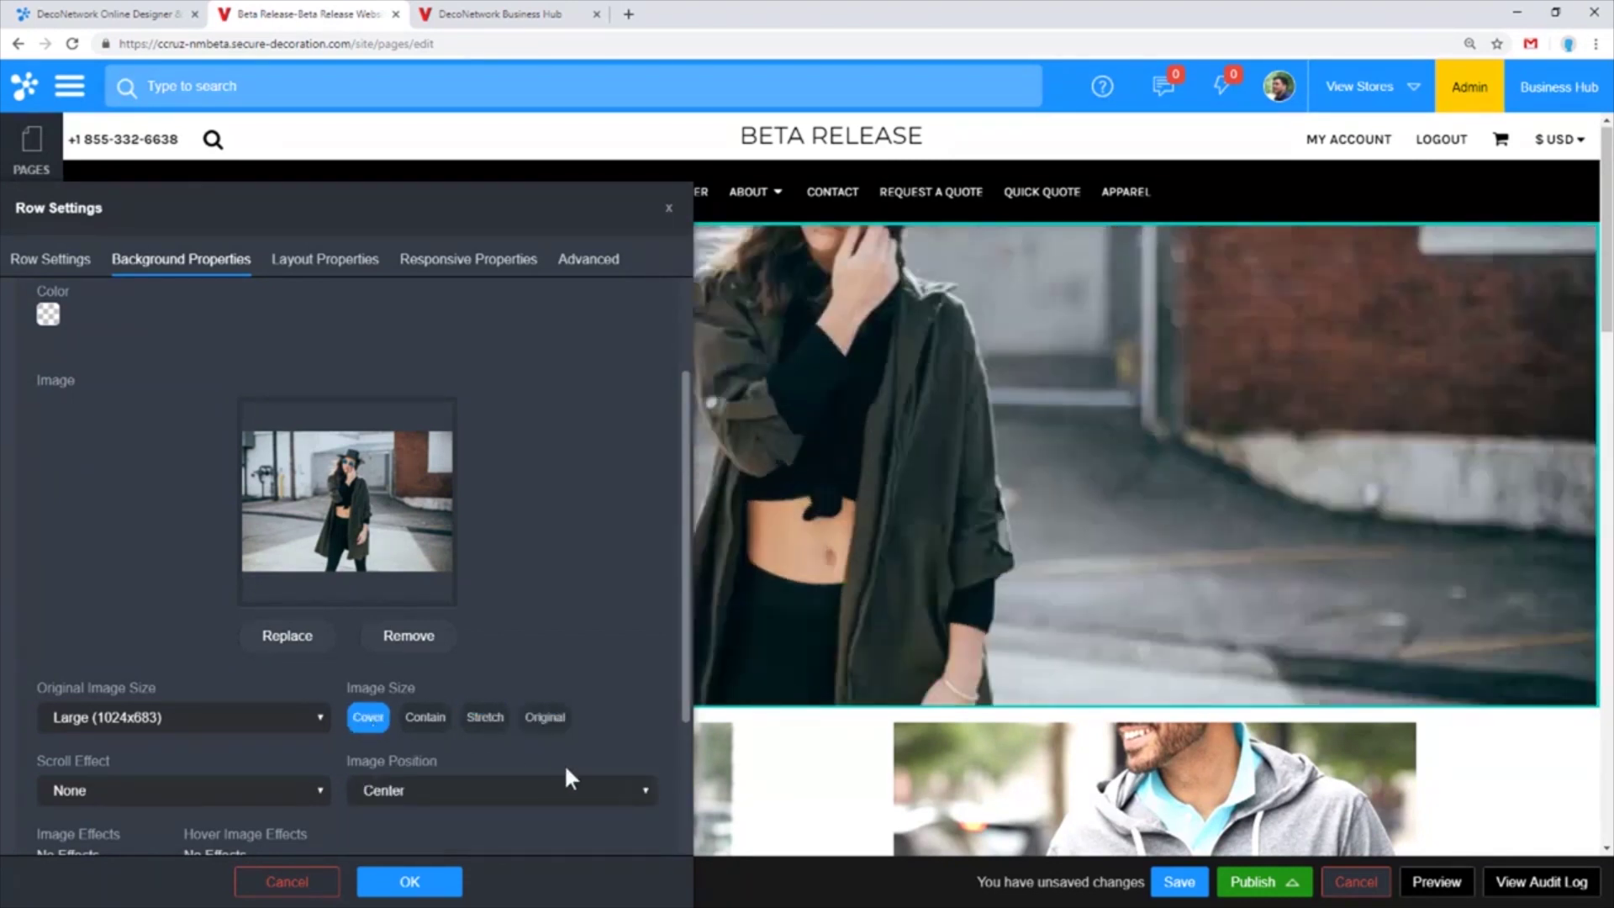
pyautogui.click(409, 881)
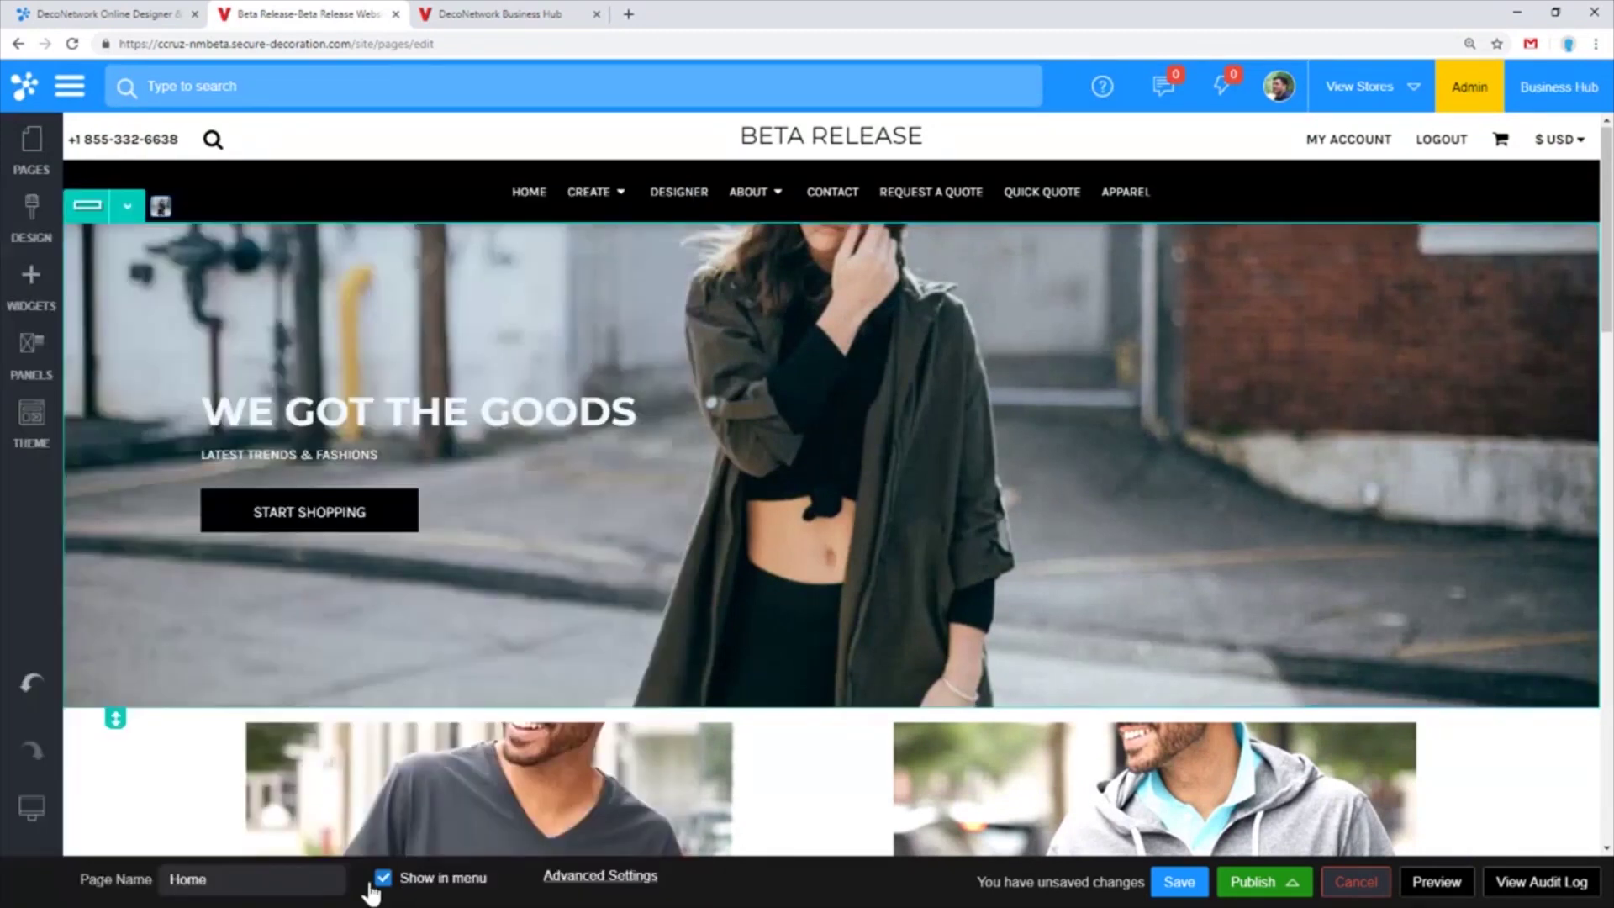
pyautogui.moveTo(31, 807)
pyautogui.click(122, 809)
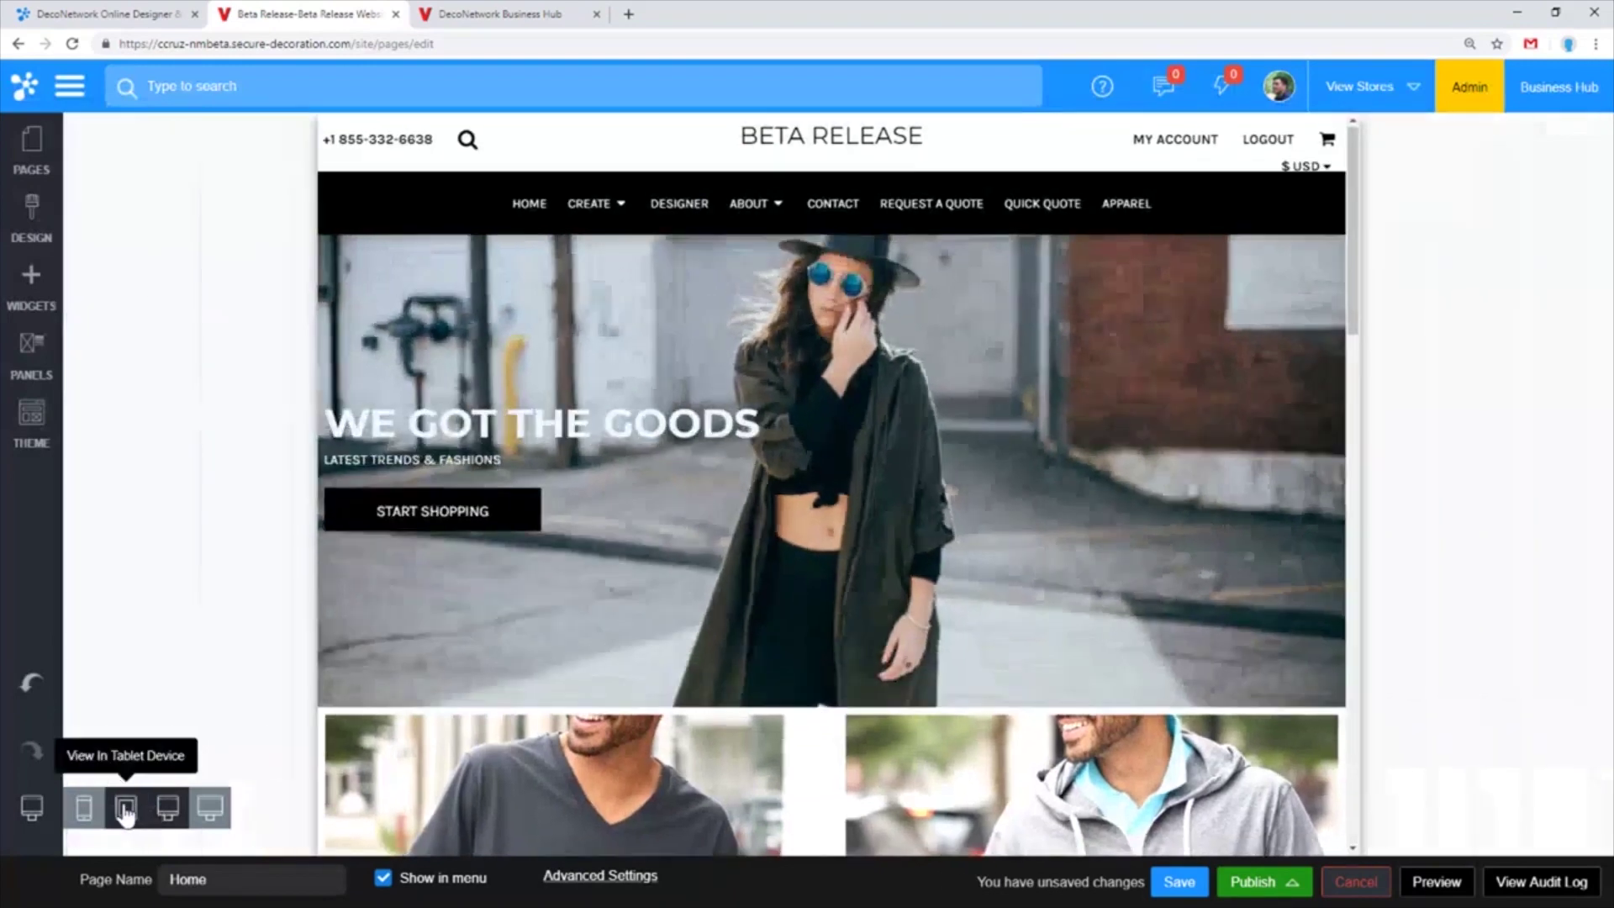
pyautogui.click(91, 808)
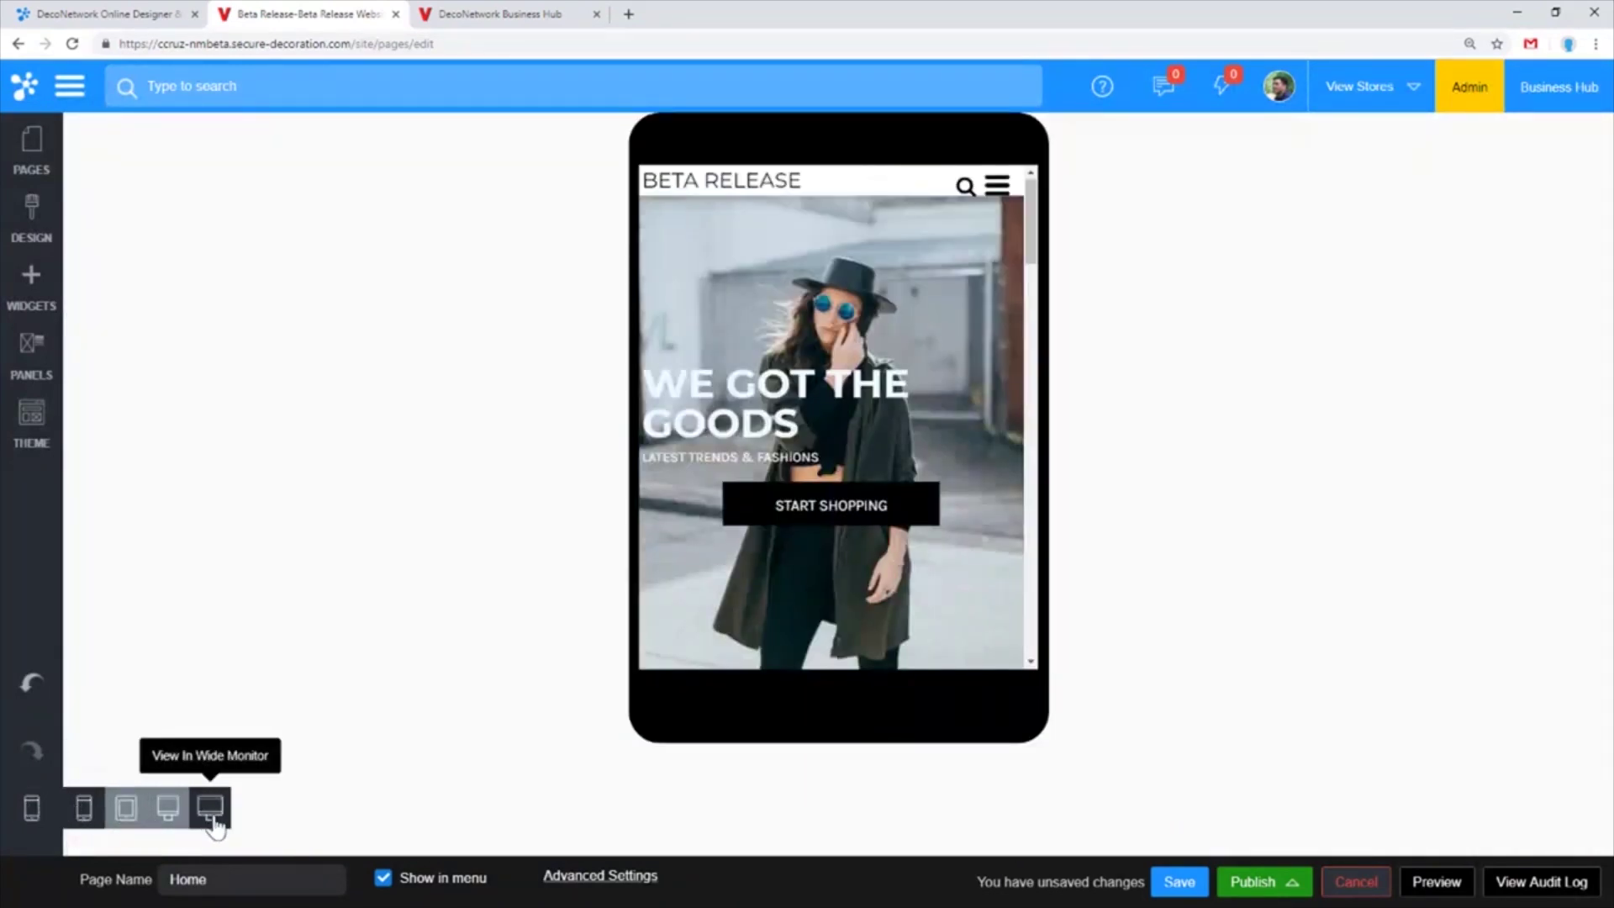
pyautogui.click(212, 812)
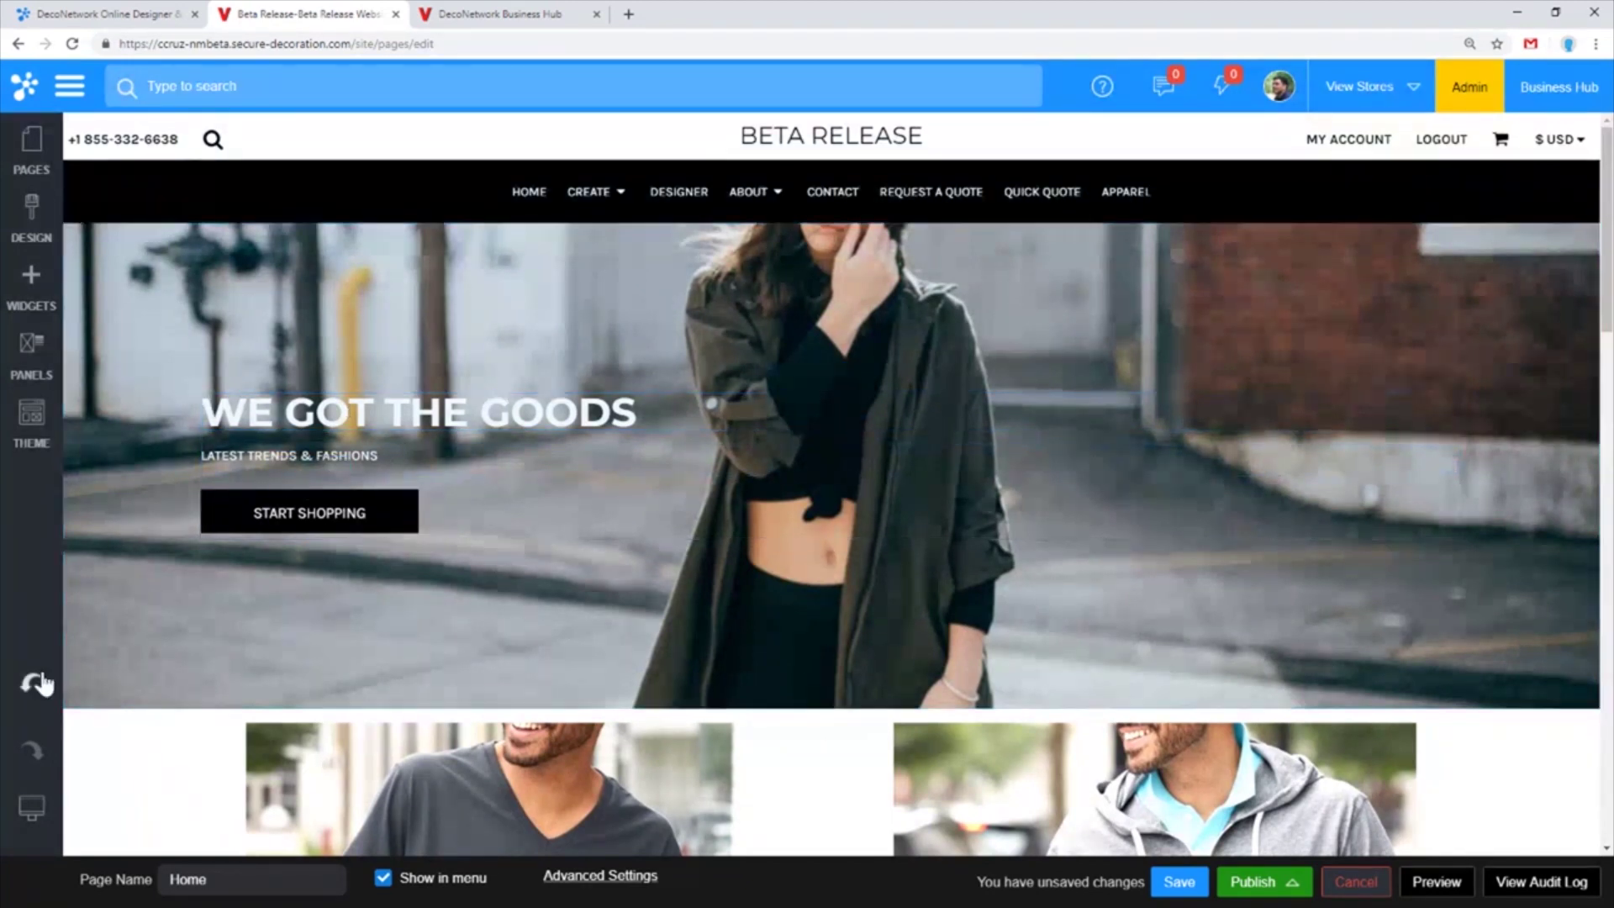
pyautogui.click(149, 822)
pyautogui.click(126, 809)
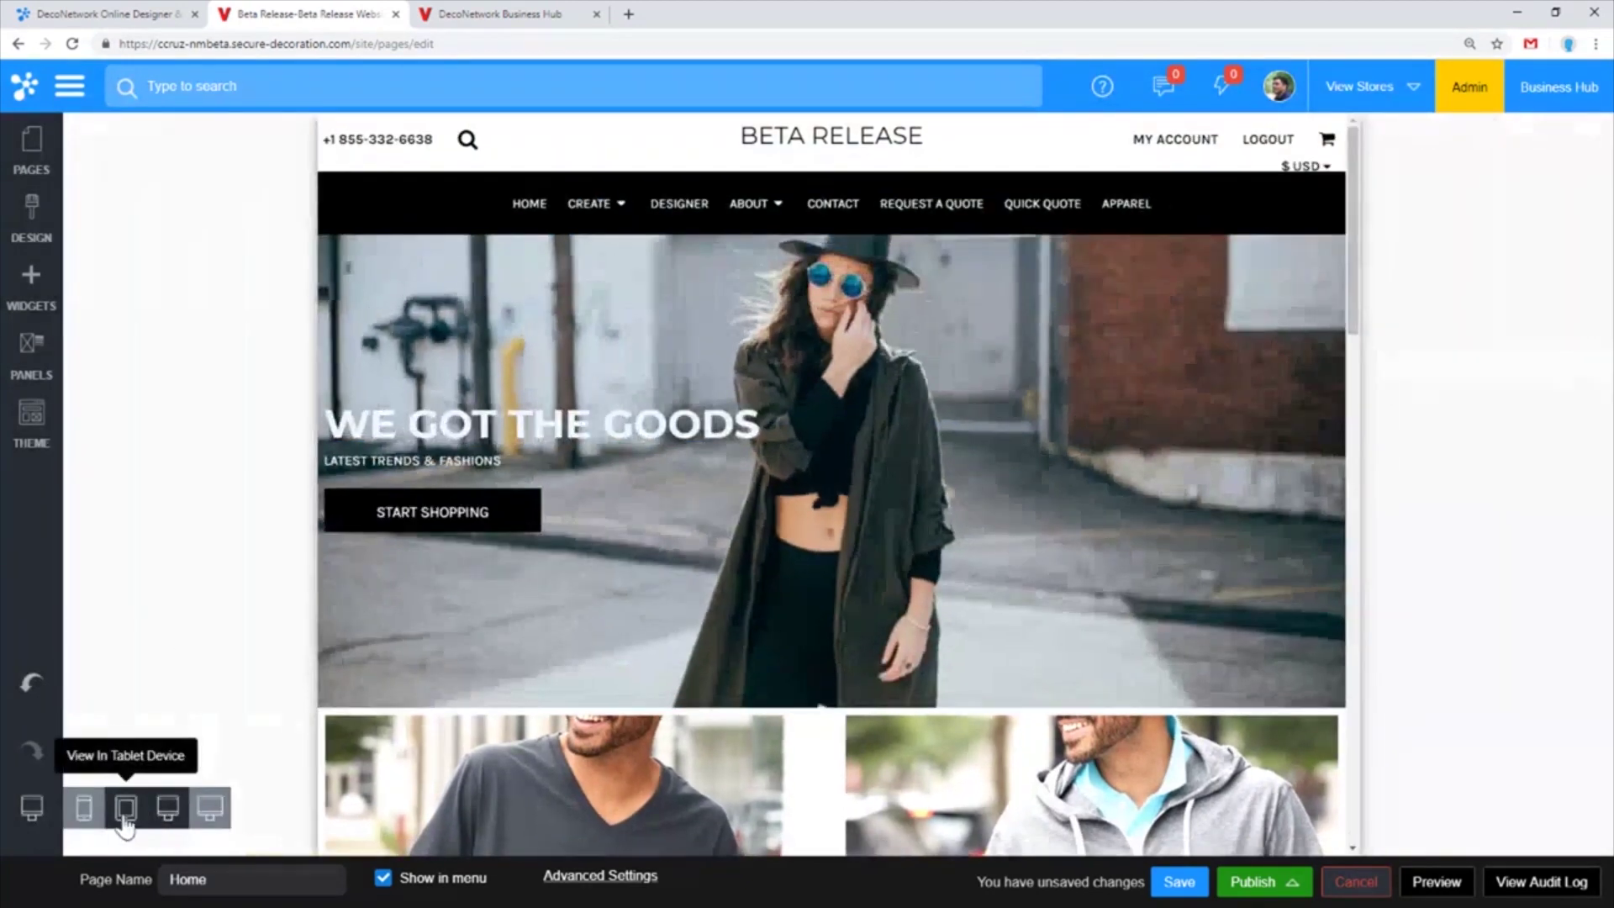
pyautogui.click(86, 811)
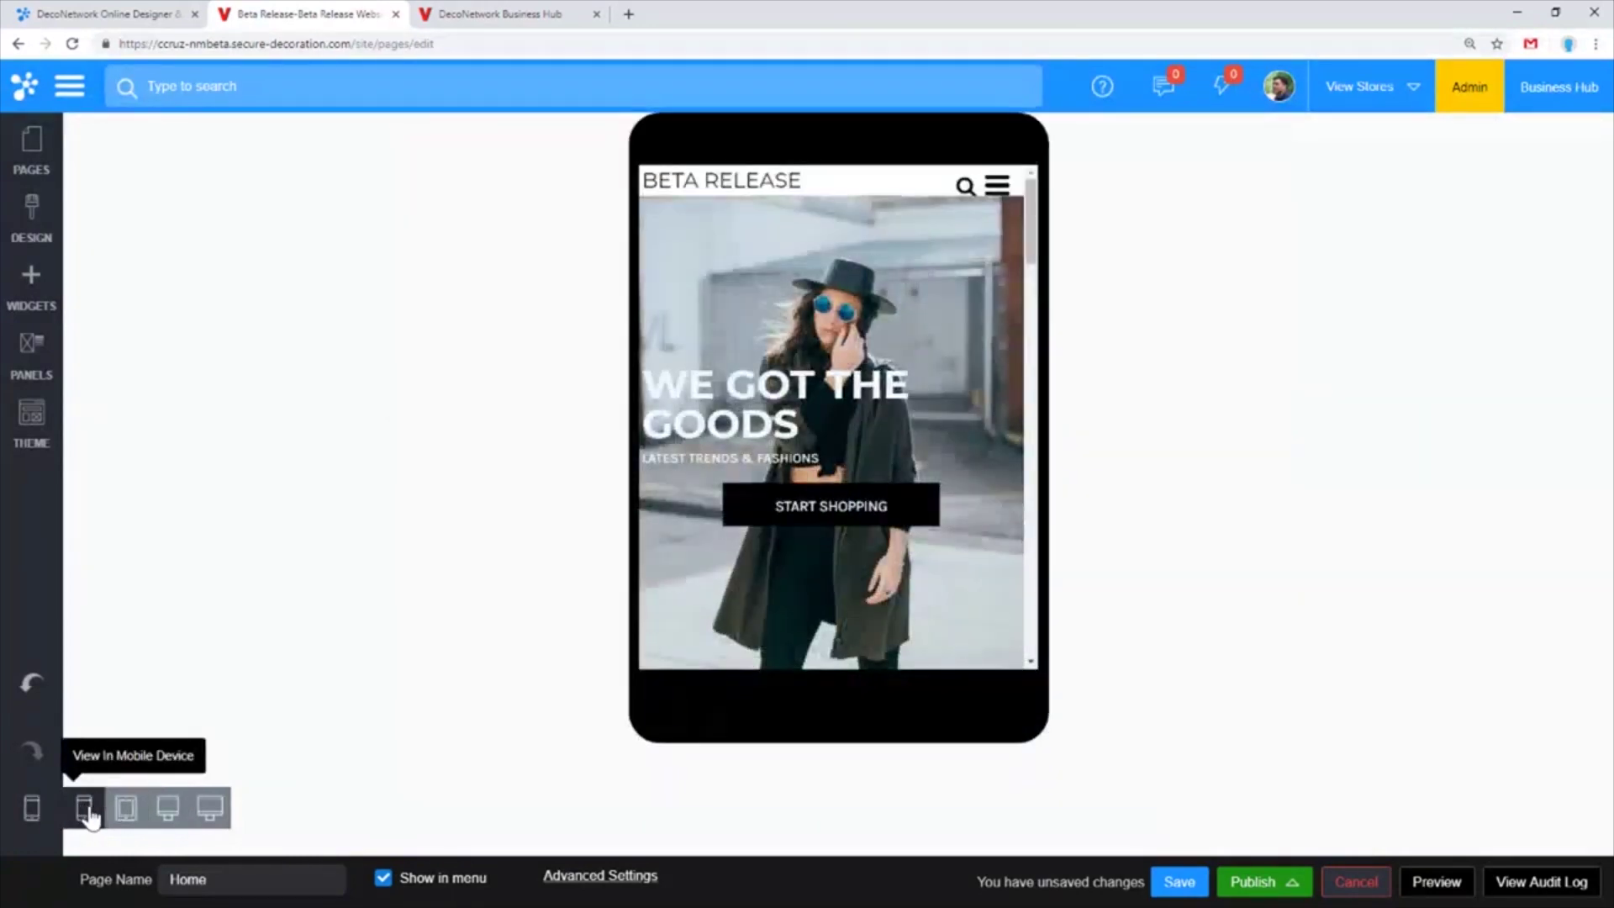
pyautogui.click(126, 812)
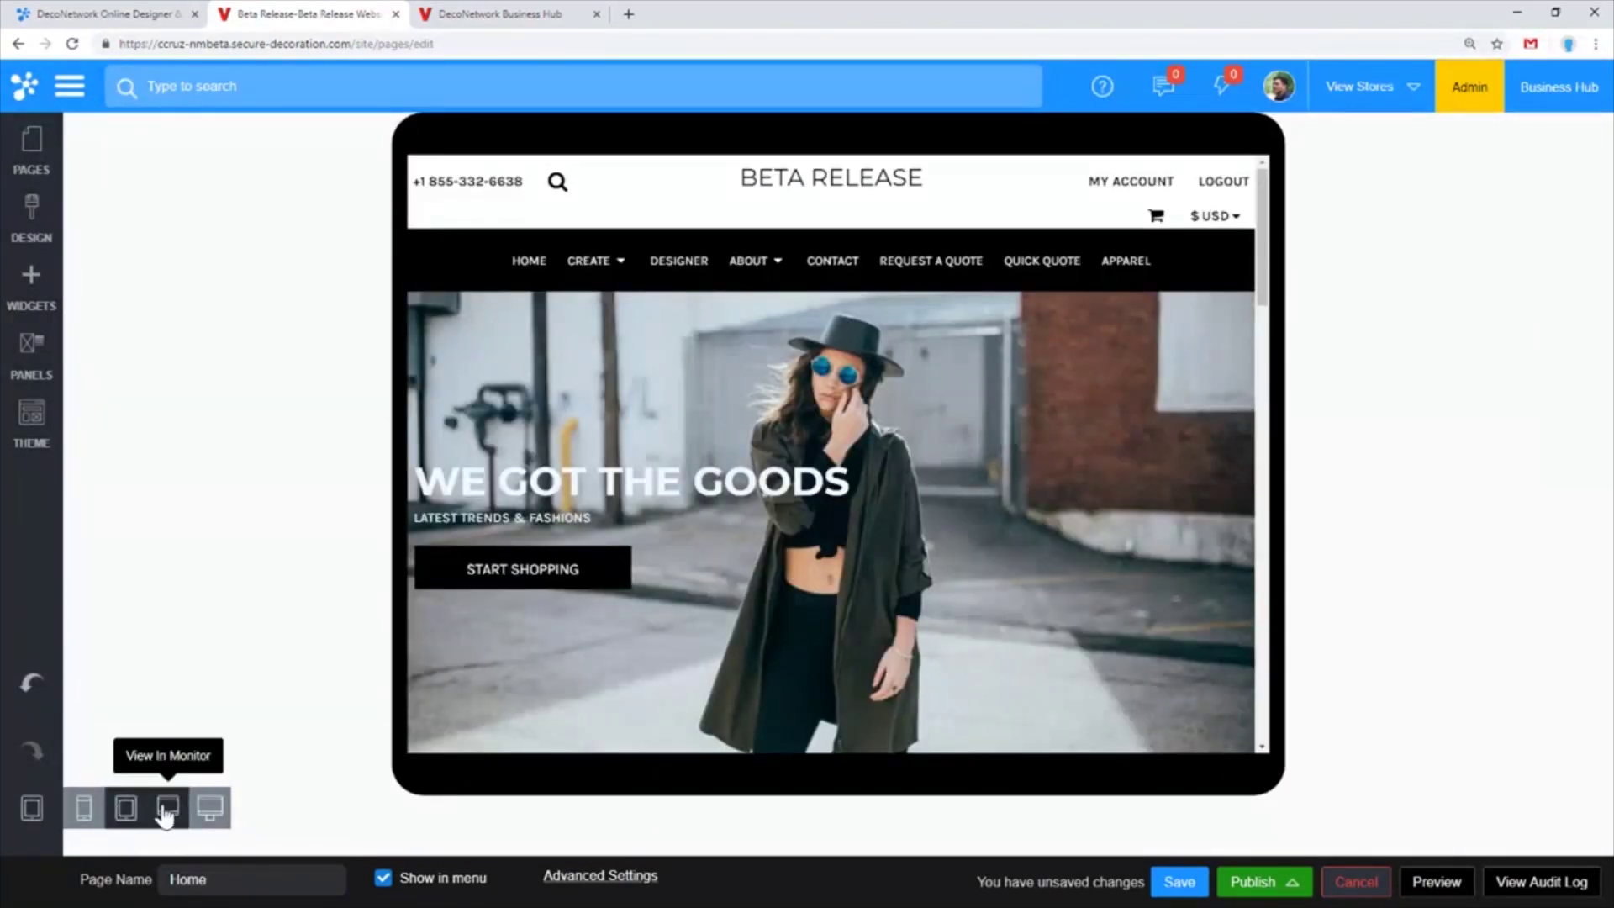
pyautogui.click(168, 809)
pyautogui.click(206, 817)
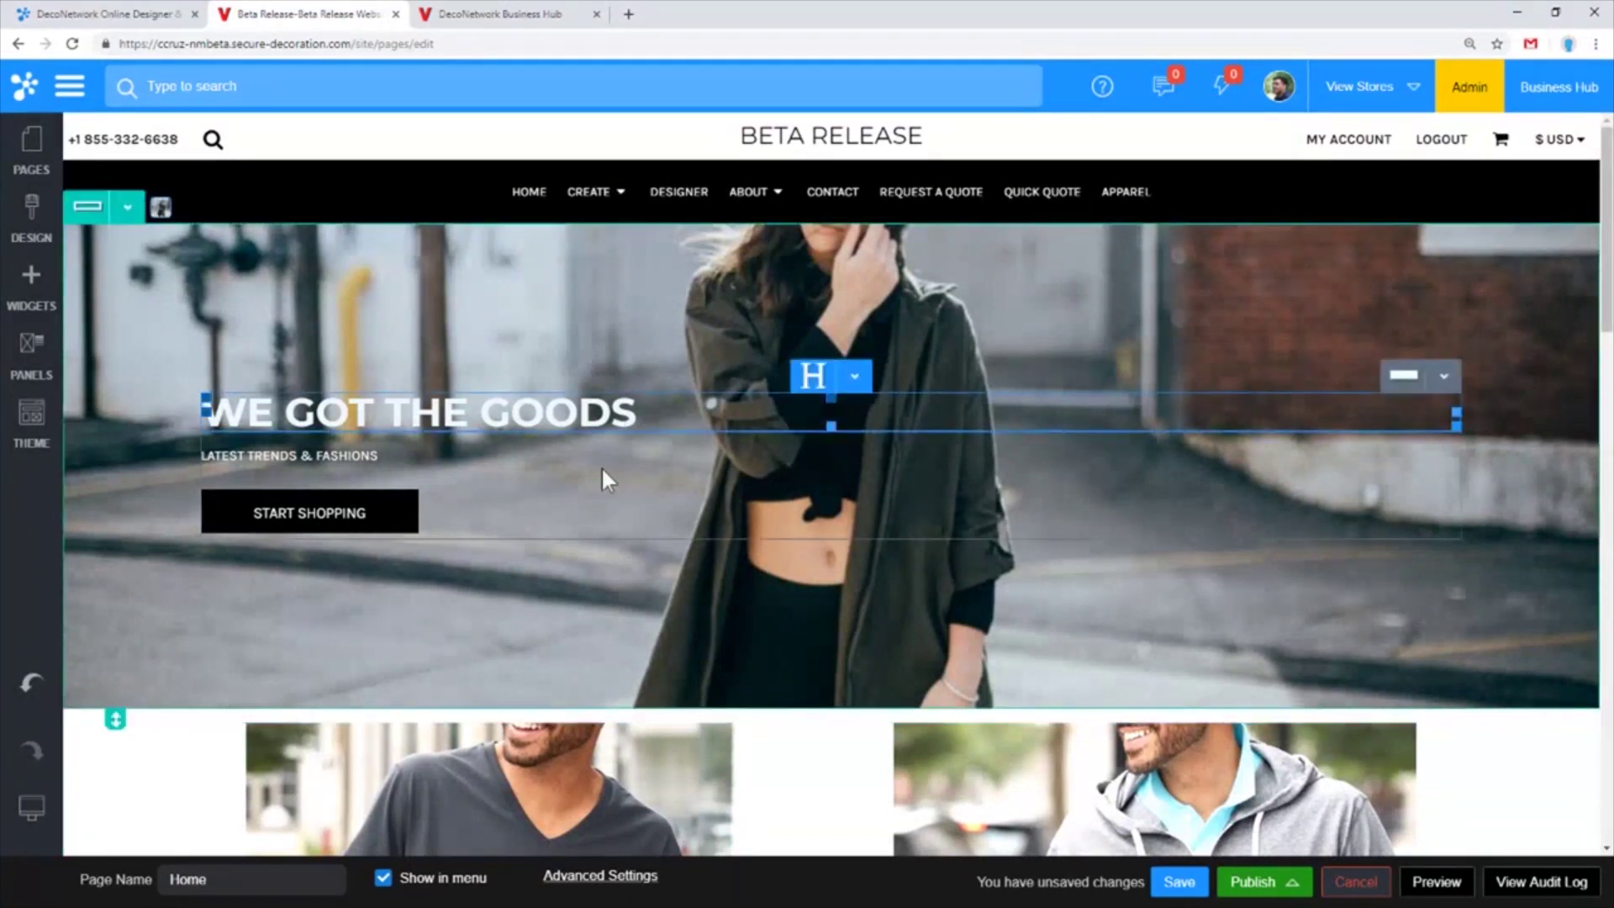
pyautogui.click(855, 375)
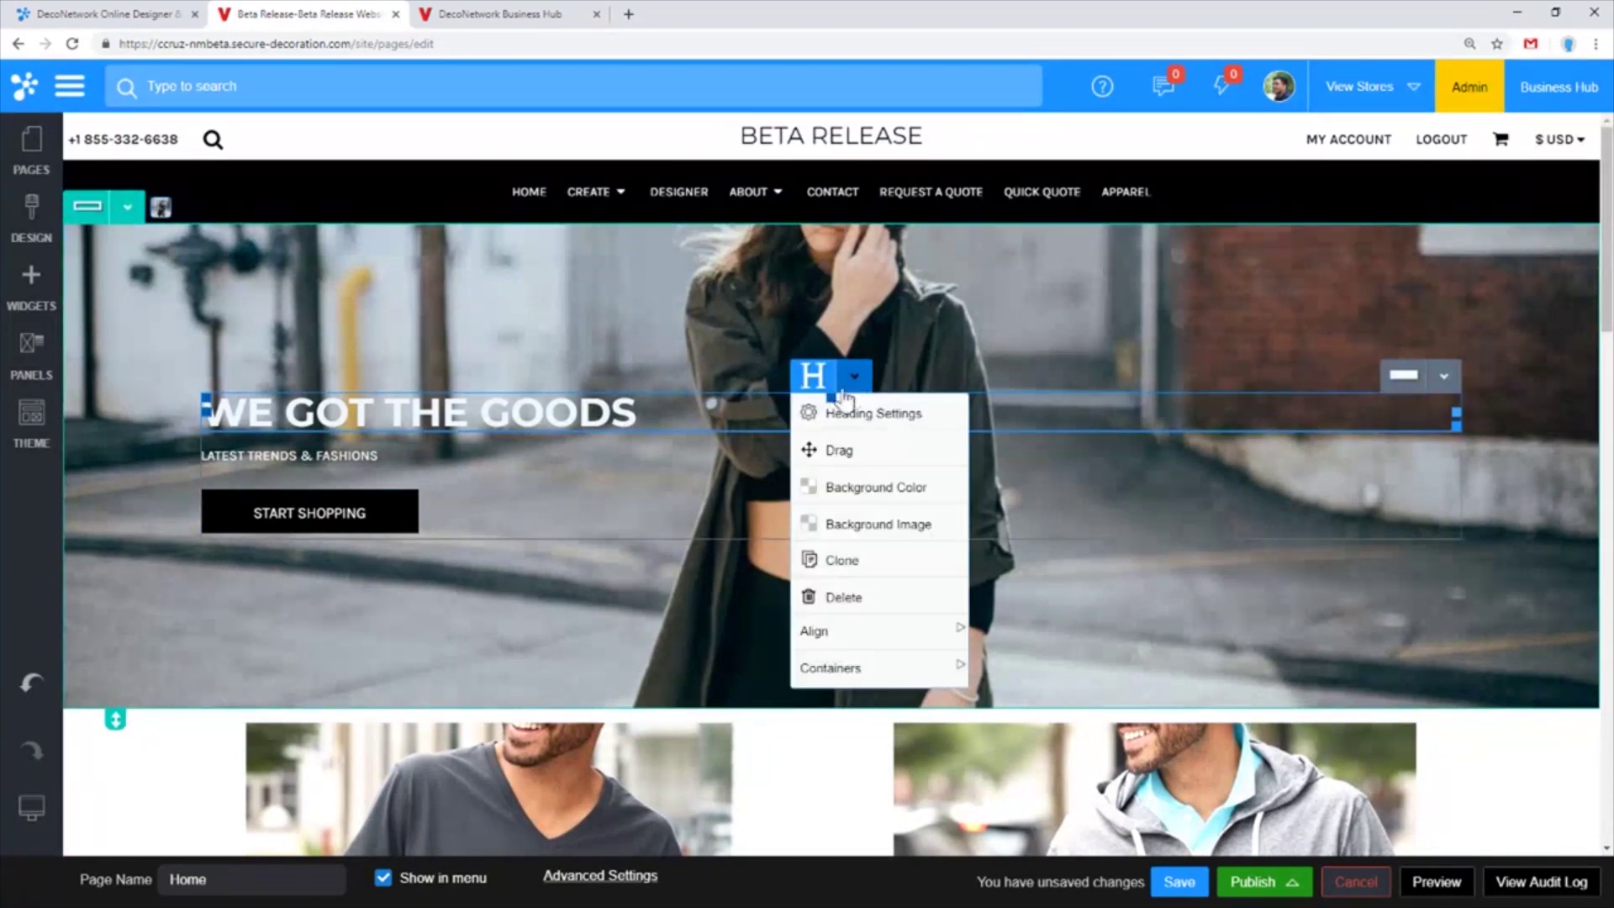
pyautogui.click(836, 595)
pyautogui.click(960, 335)
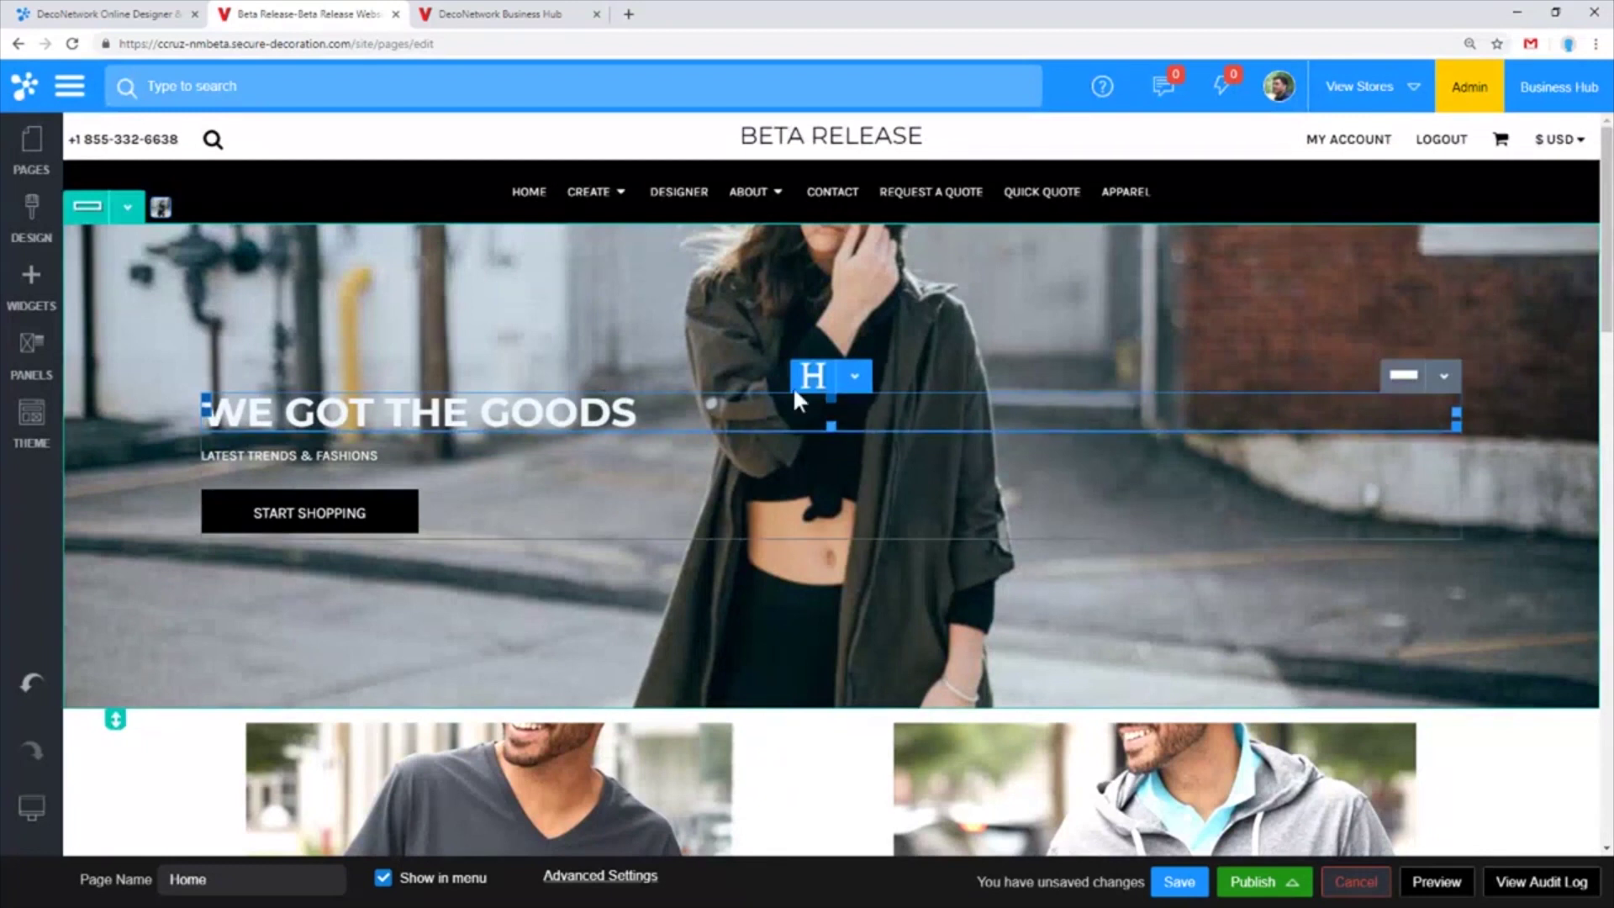
pyautogui.click(844, 387)
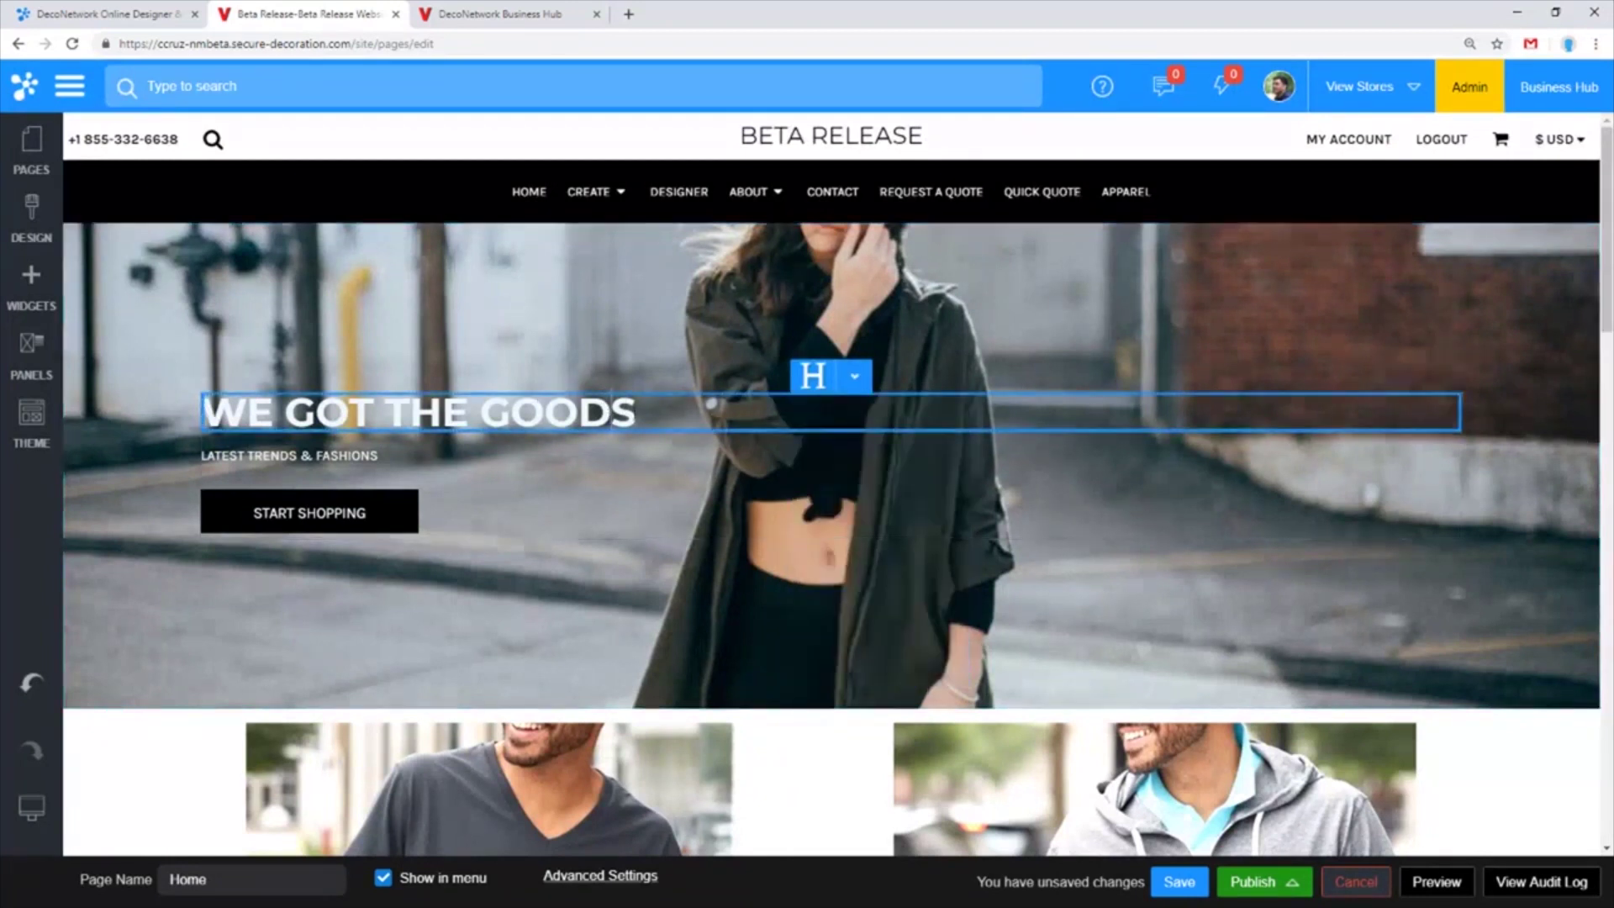
pyautogui.click(505, 448)
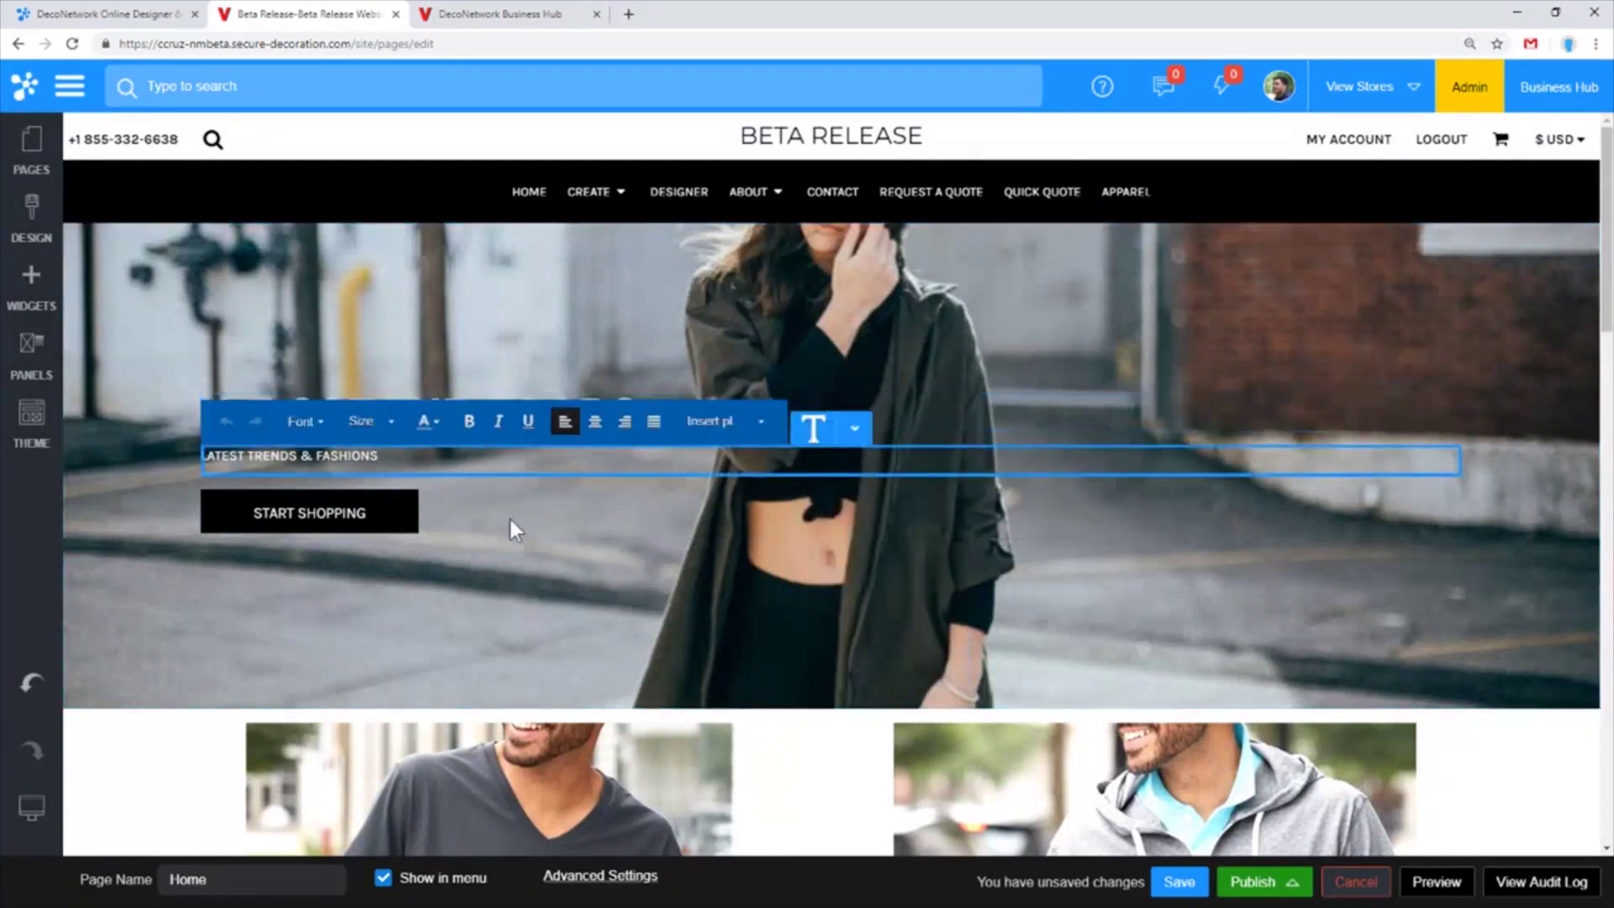
pyautogui.click(850, 446)
pyautogui.click(854, 375)
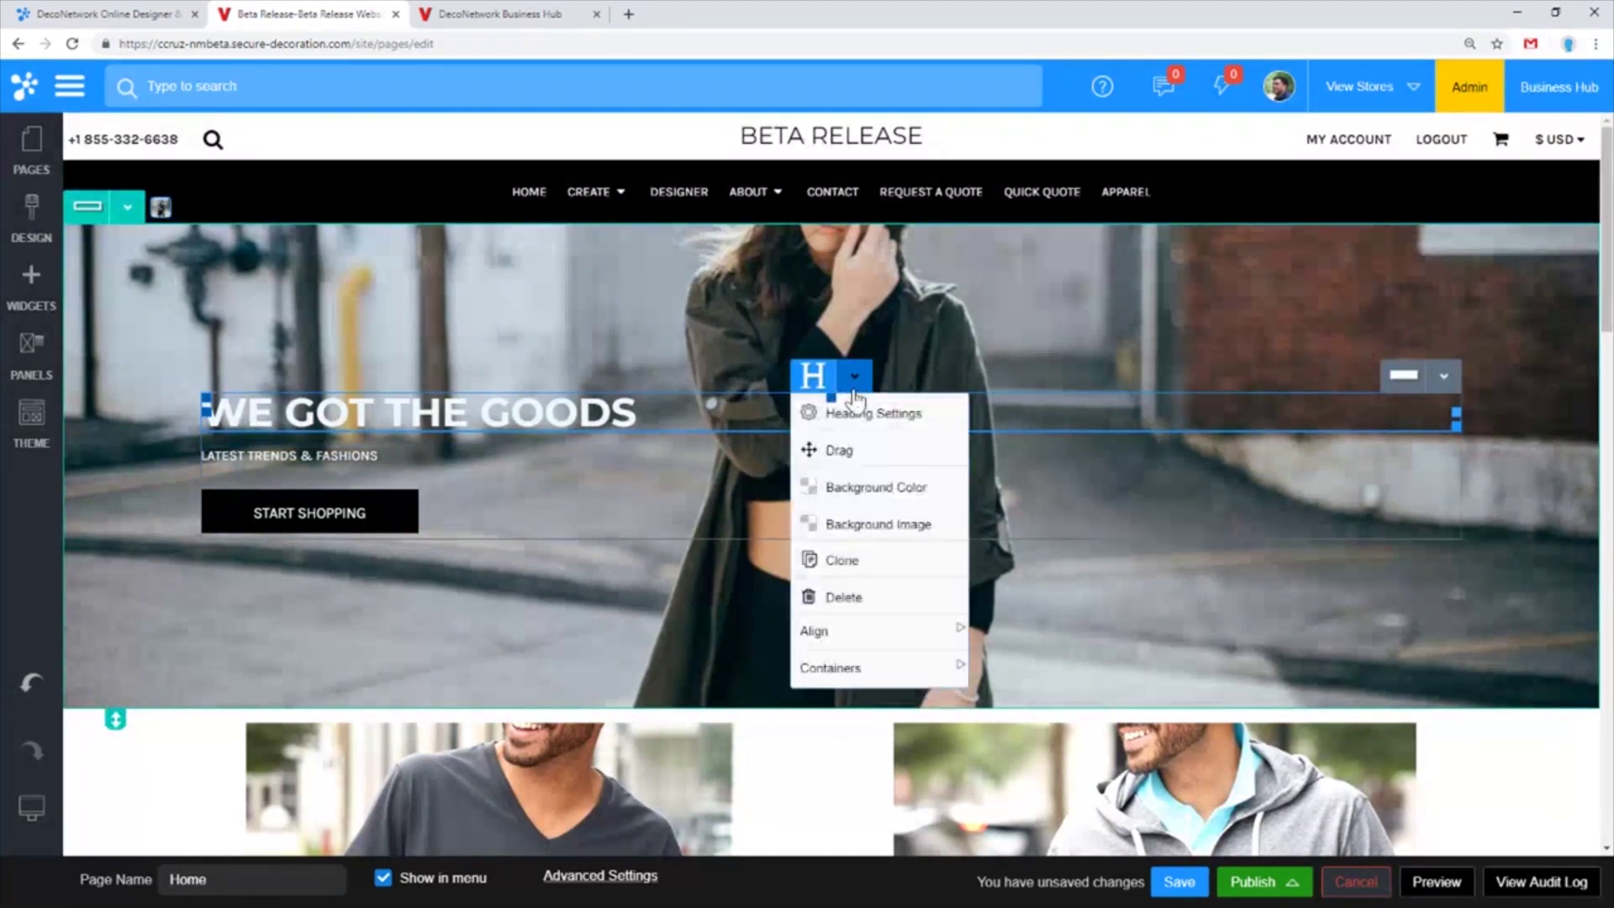
pyautogui.click(756, 455)
pyautogui.click(756, 455)
pyautogui.click(477, 506)
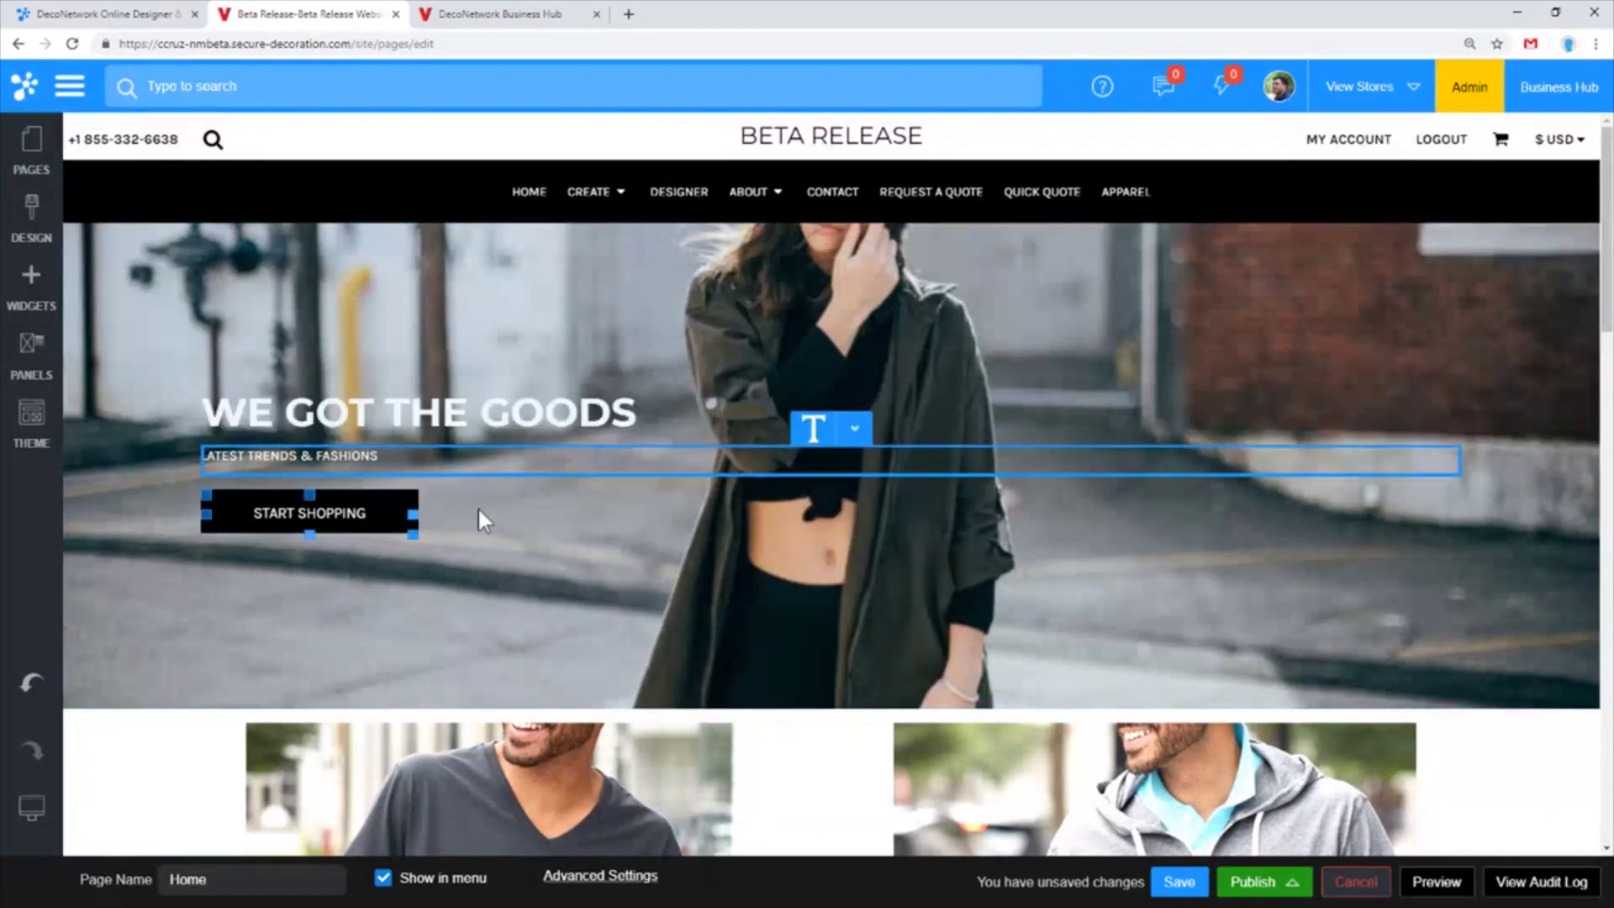
pyautogui.click(563, 431)
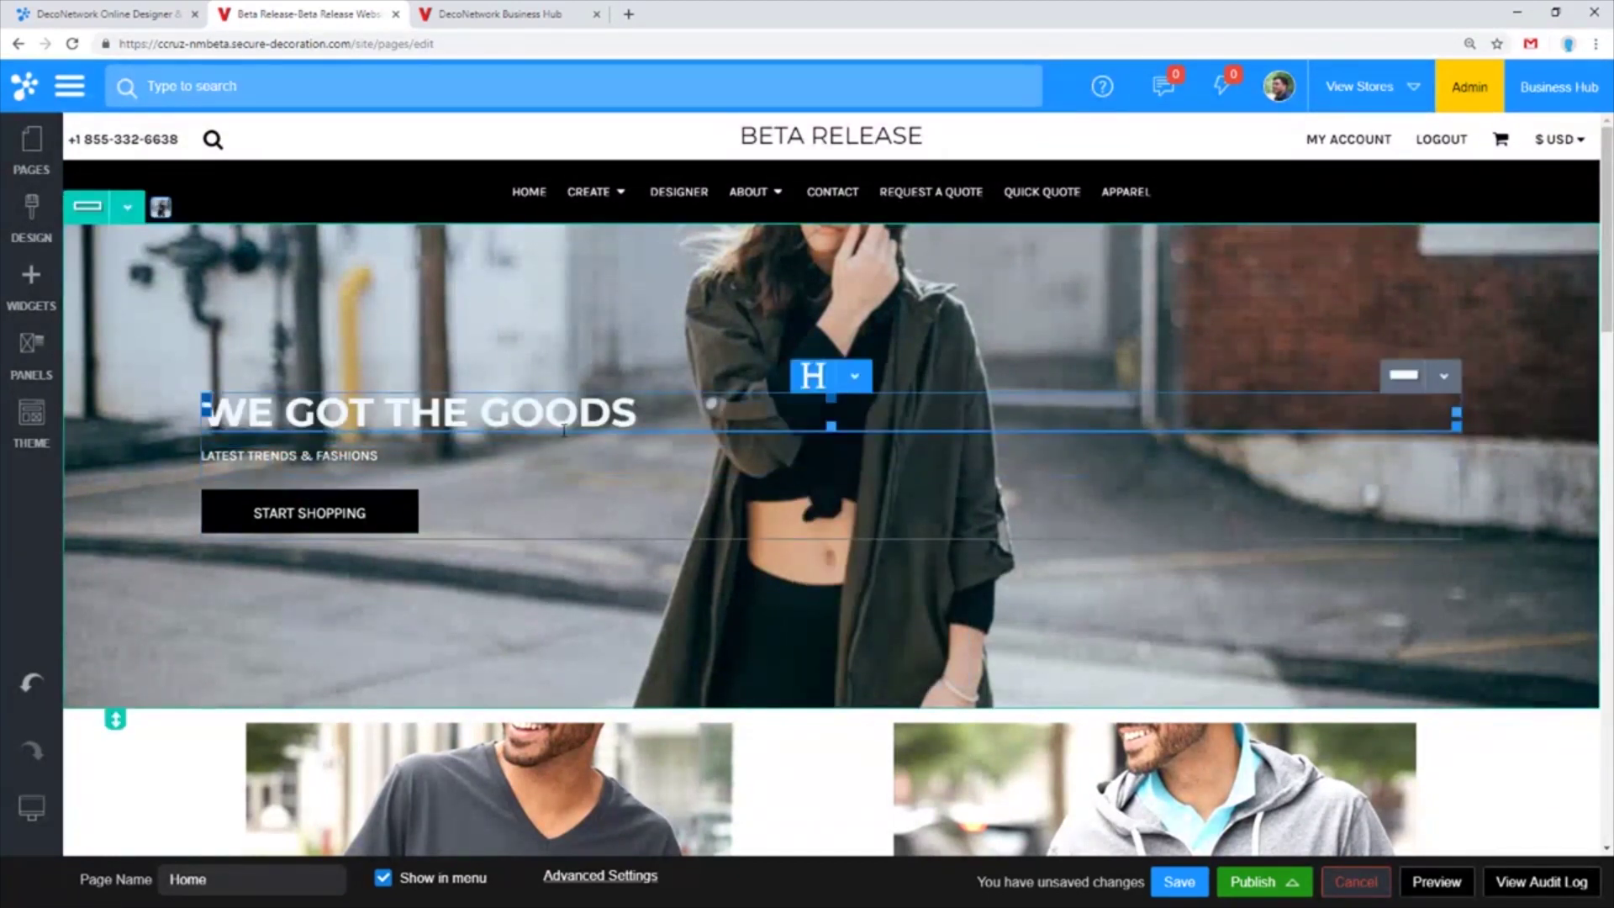
pyautogui.click(31, 807)
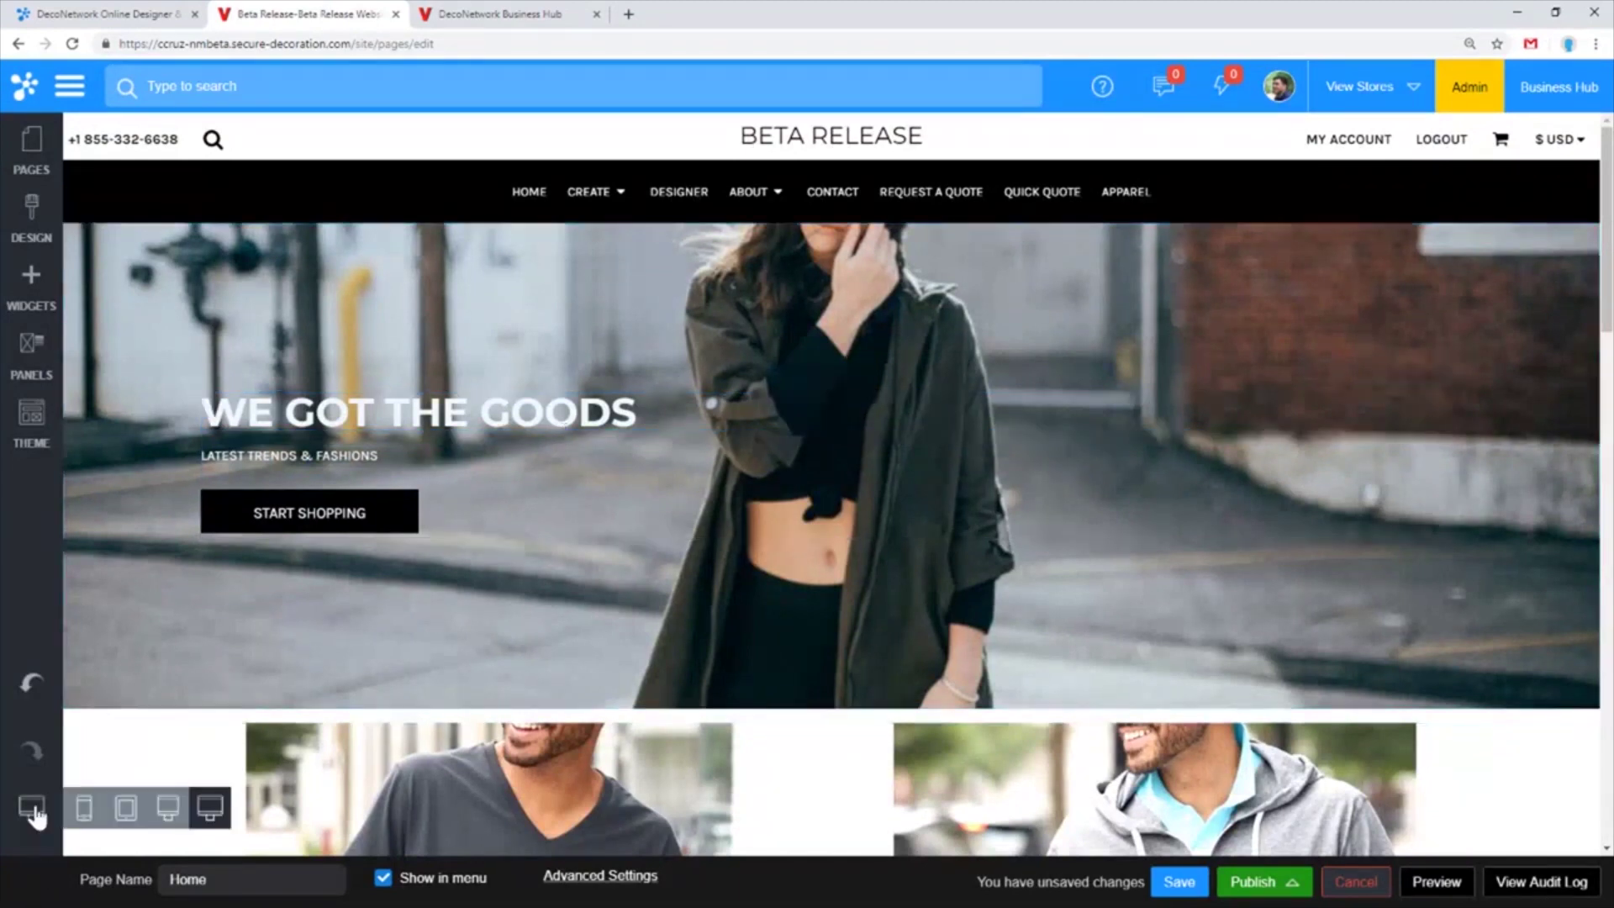
pyautogui.click(164, 809)
pyautogui.click(126, 809)
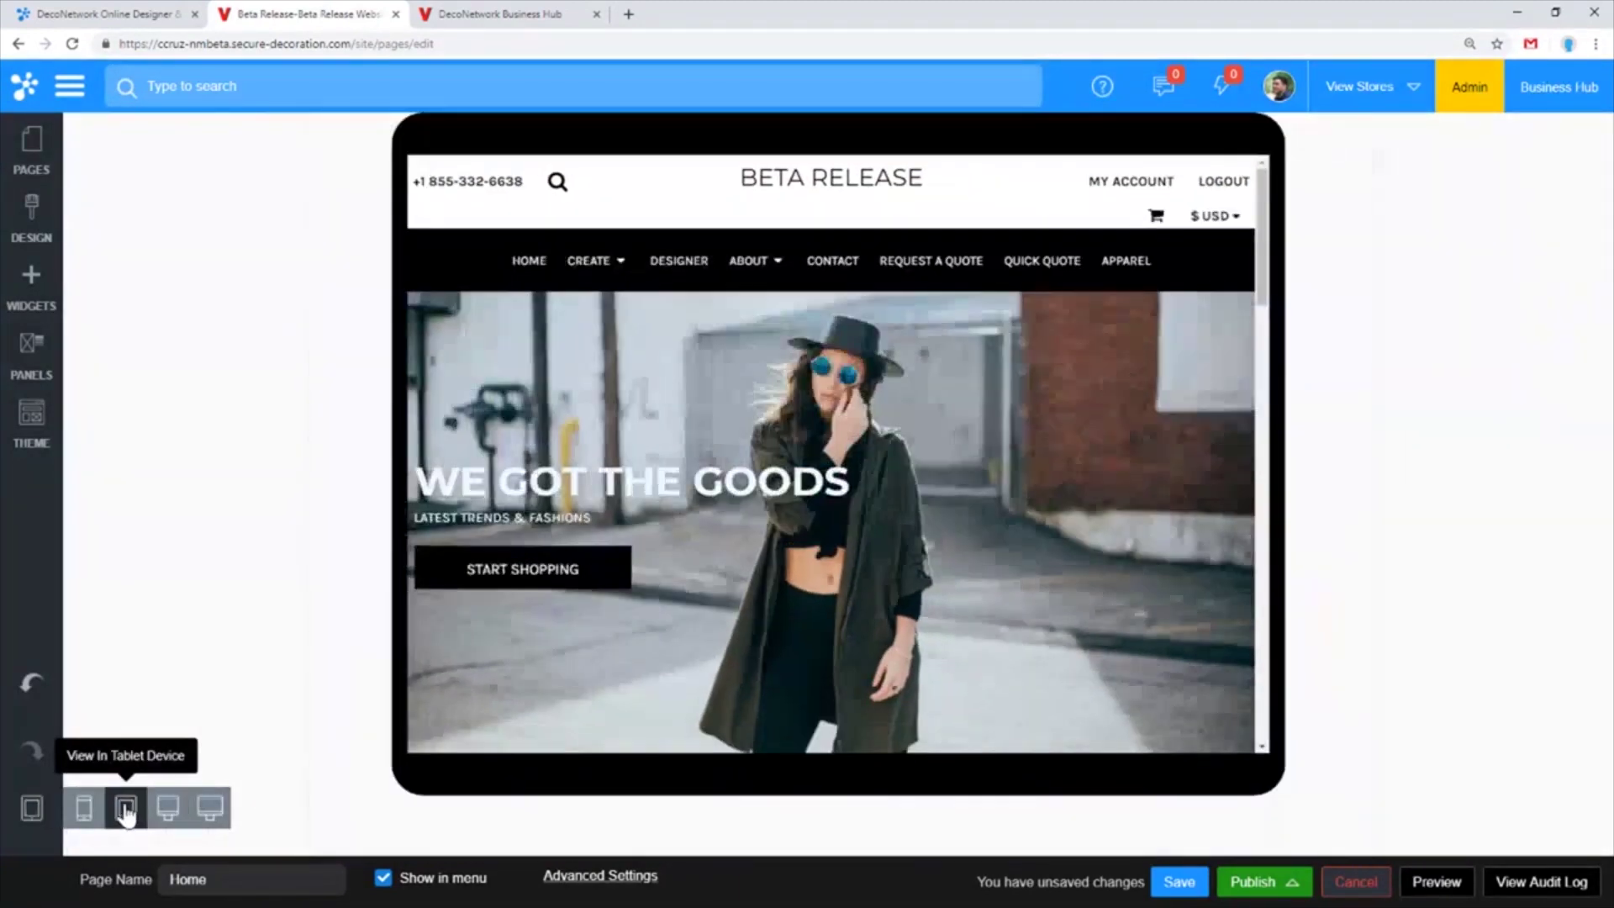
pyautogui.click(91, 812)
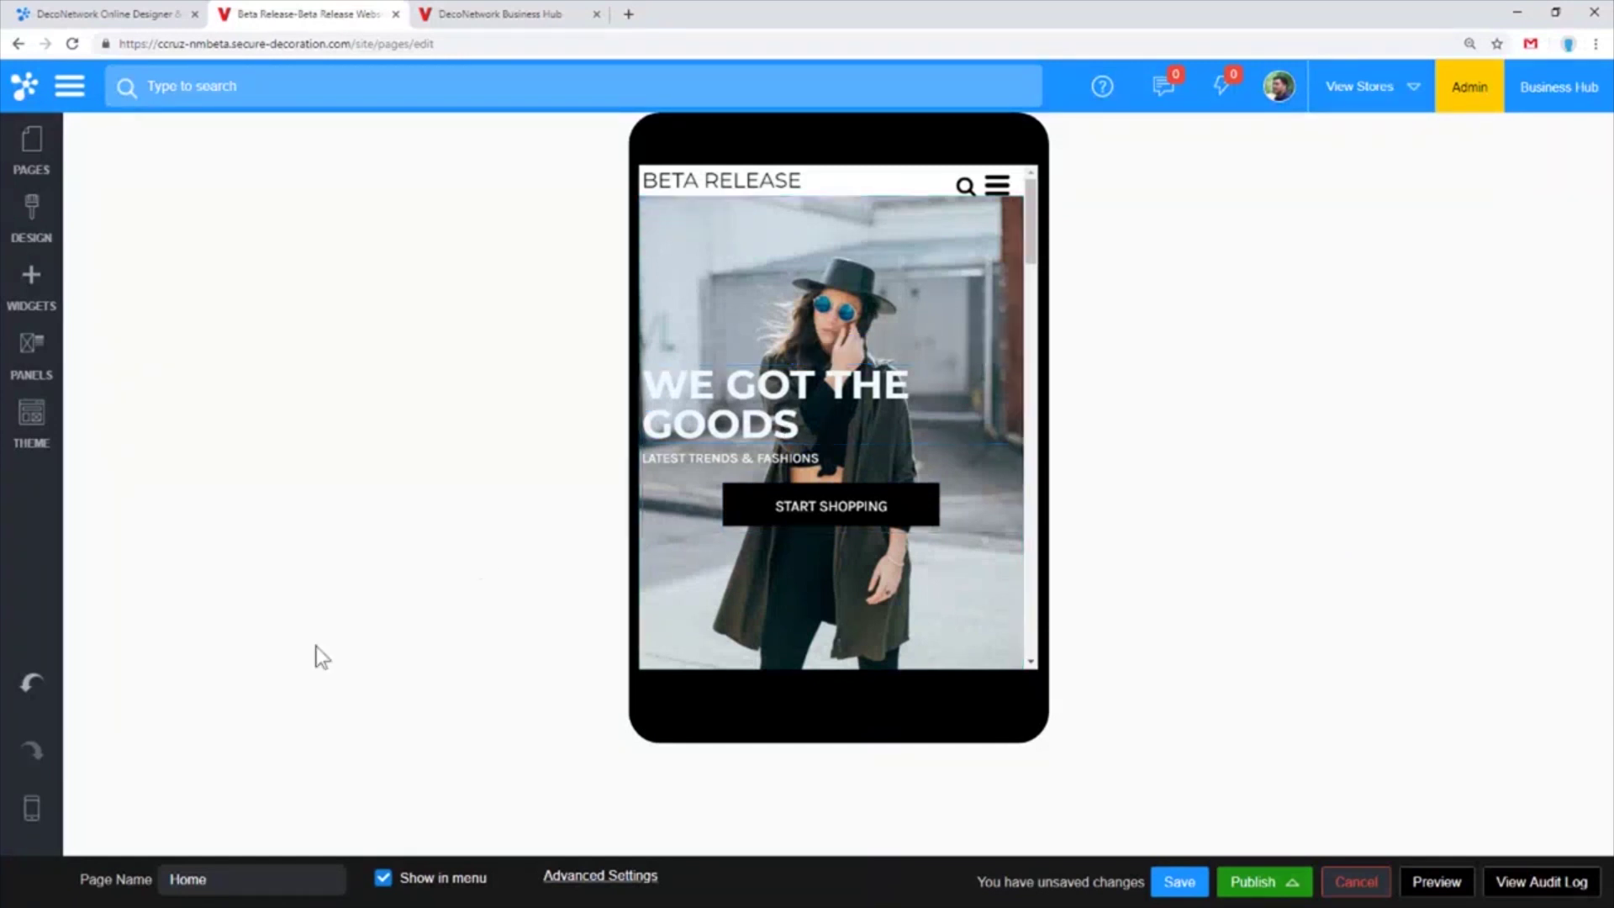
pyautogui.moveTo(32, 816)
pyautogui.click(205, 809)
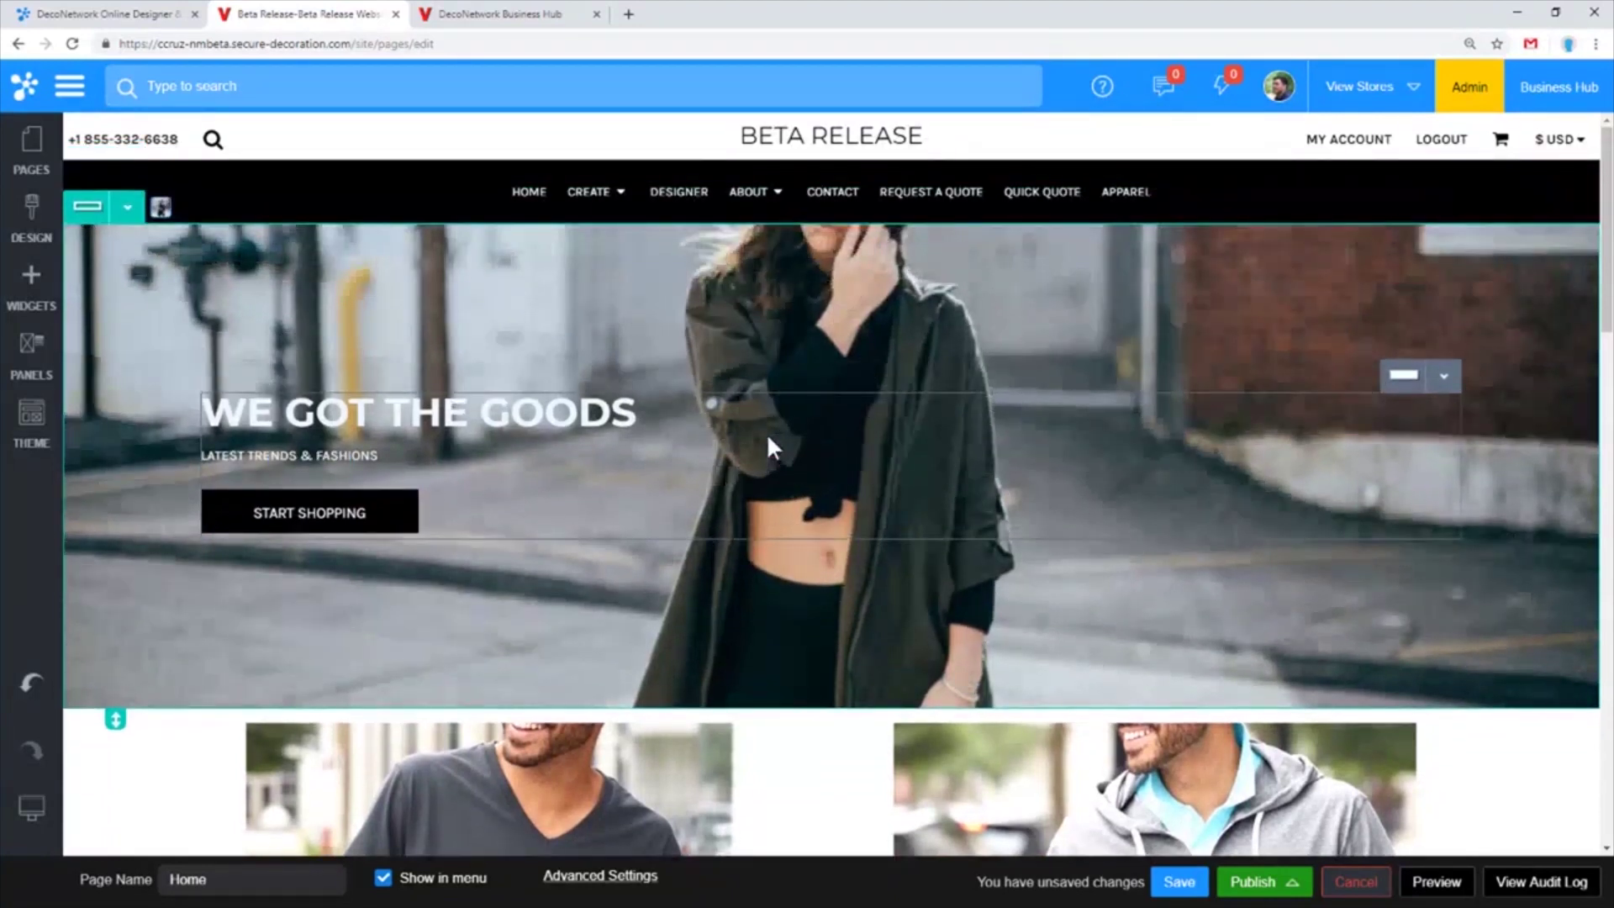
# Select the WE GOT THE GOODS heading and open the Add Widgets panel, scrolled to Media
pyautogui.click(768, 424)
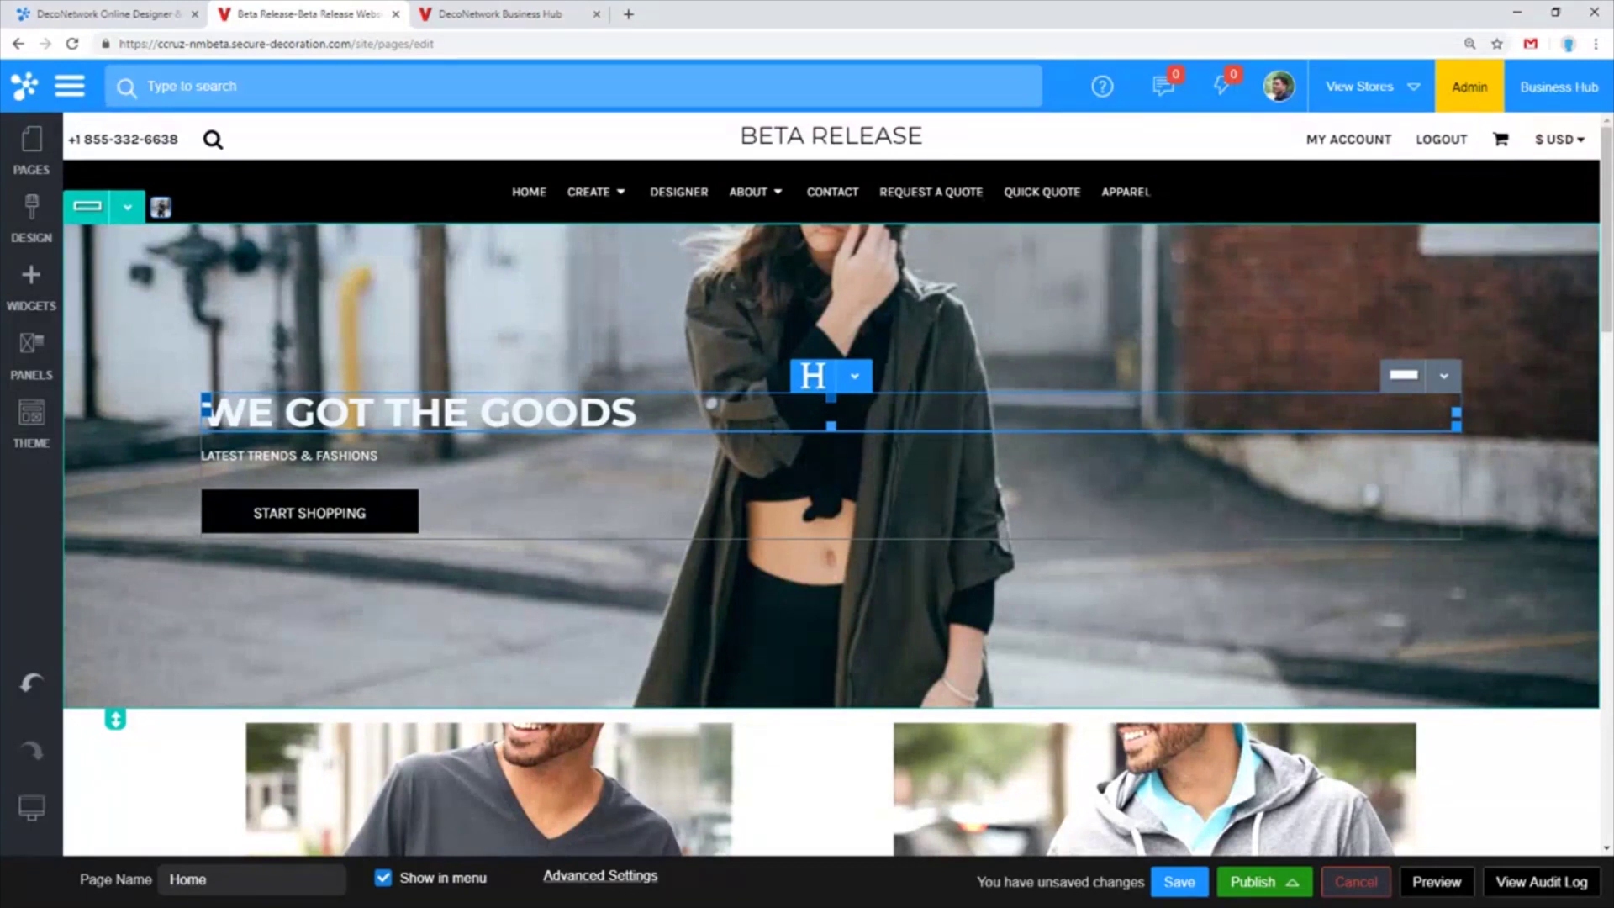
pyautogui.click(674, 466)
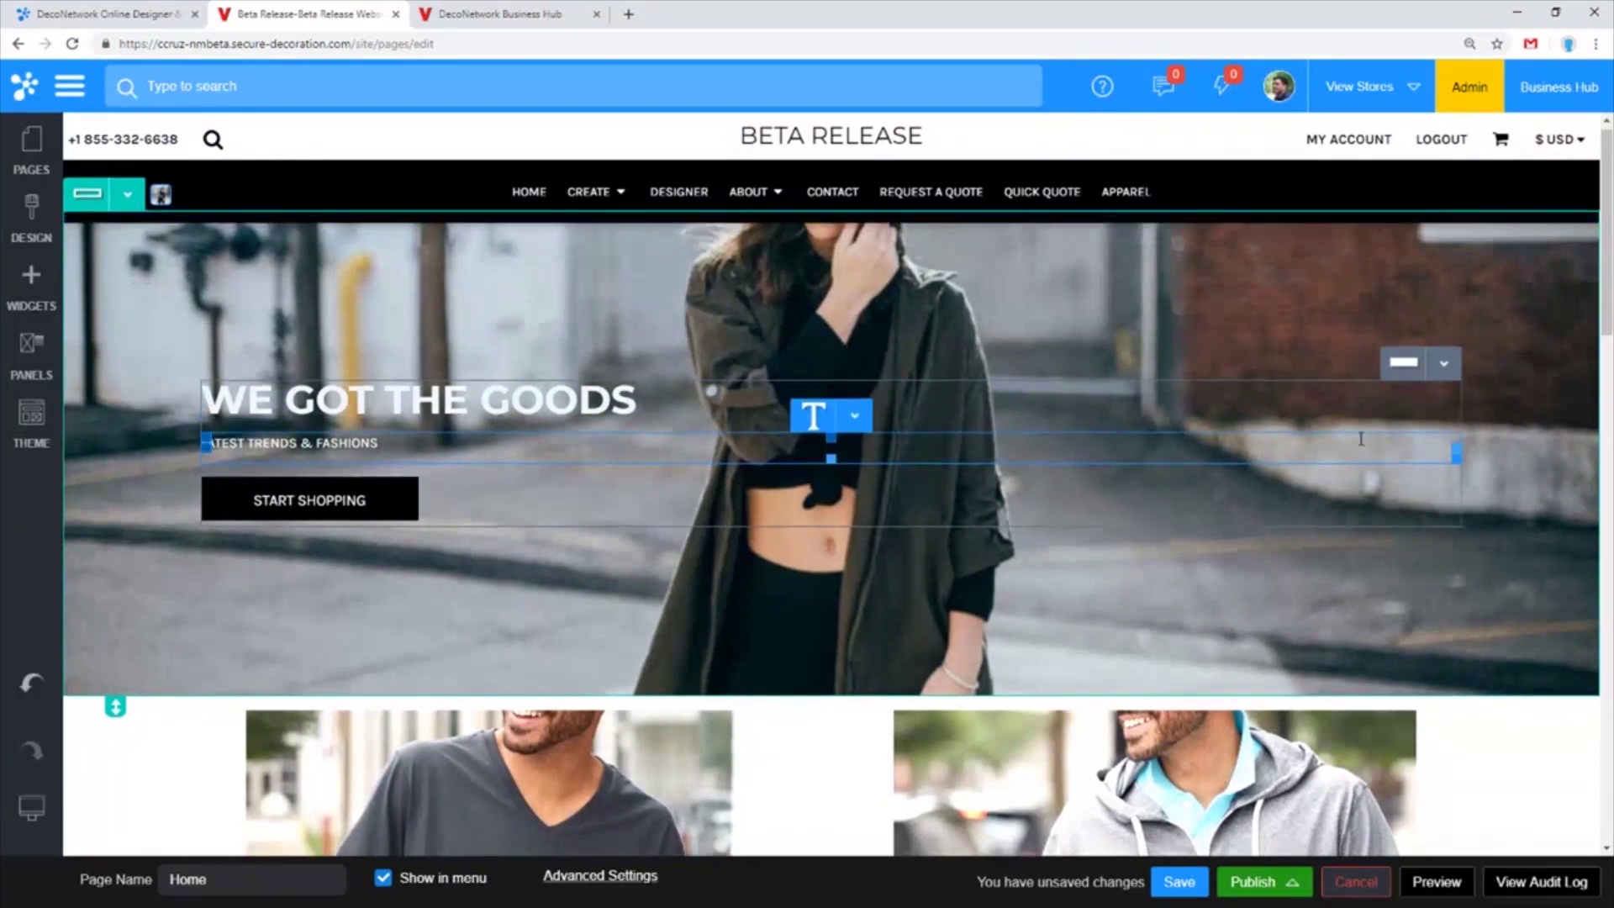
pyautogui.click(1364, 481)
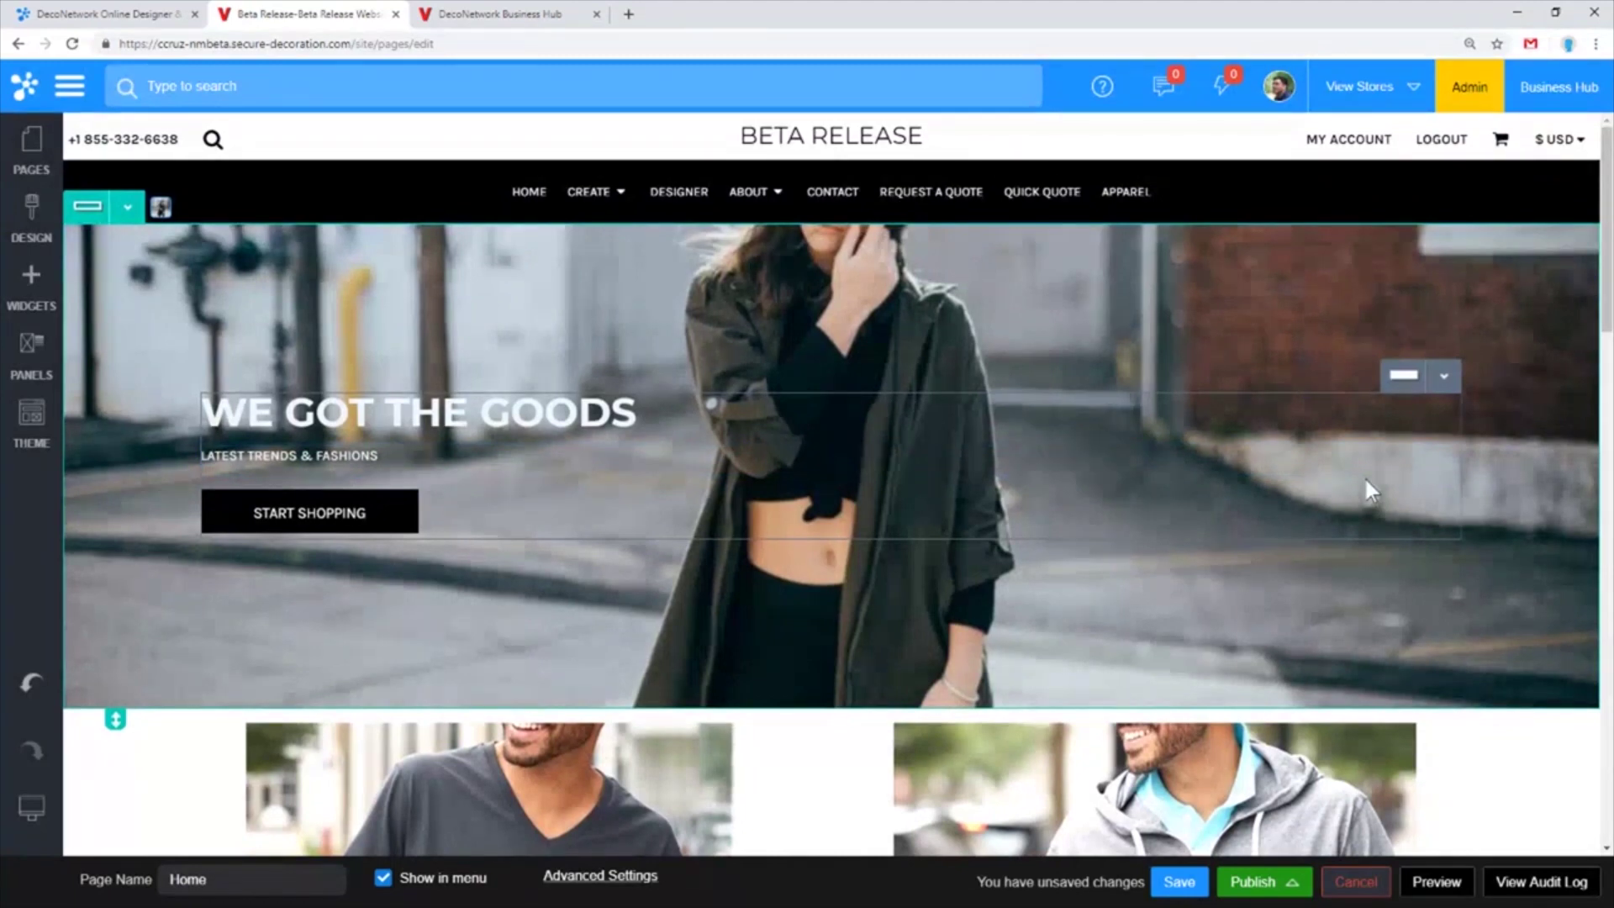
pyautogui.click(574, 430)
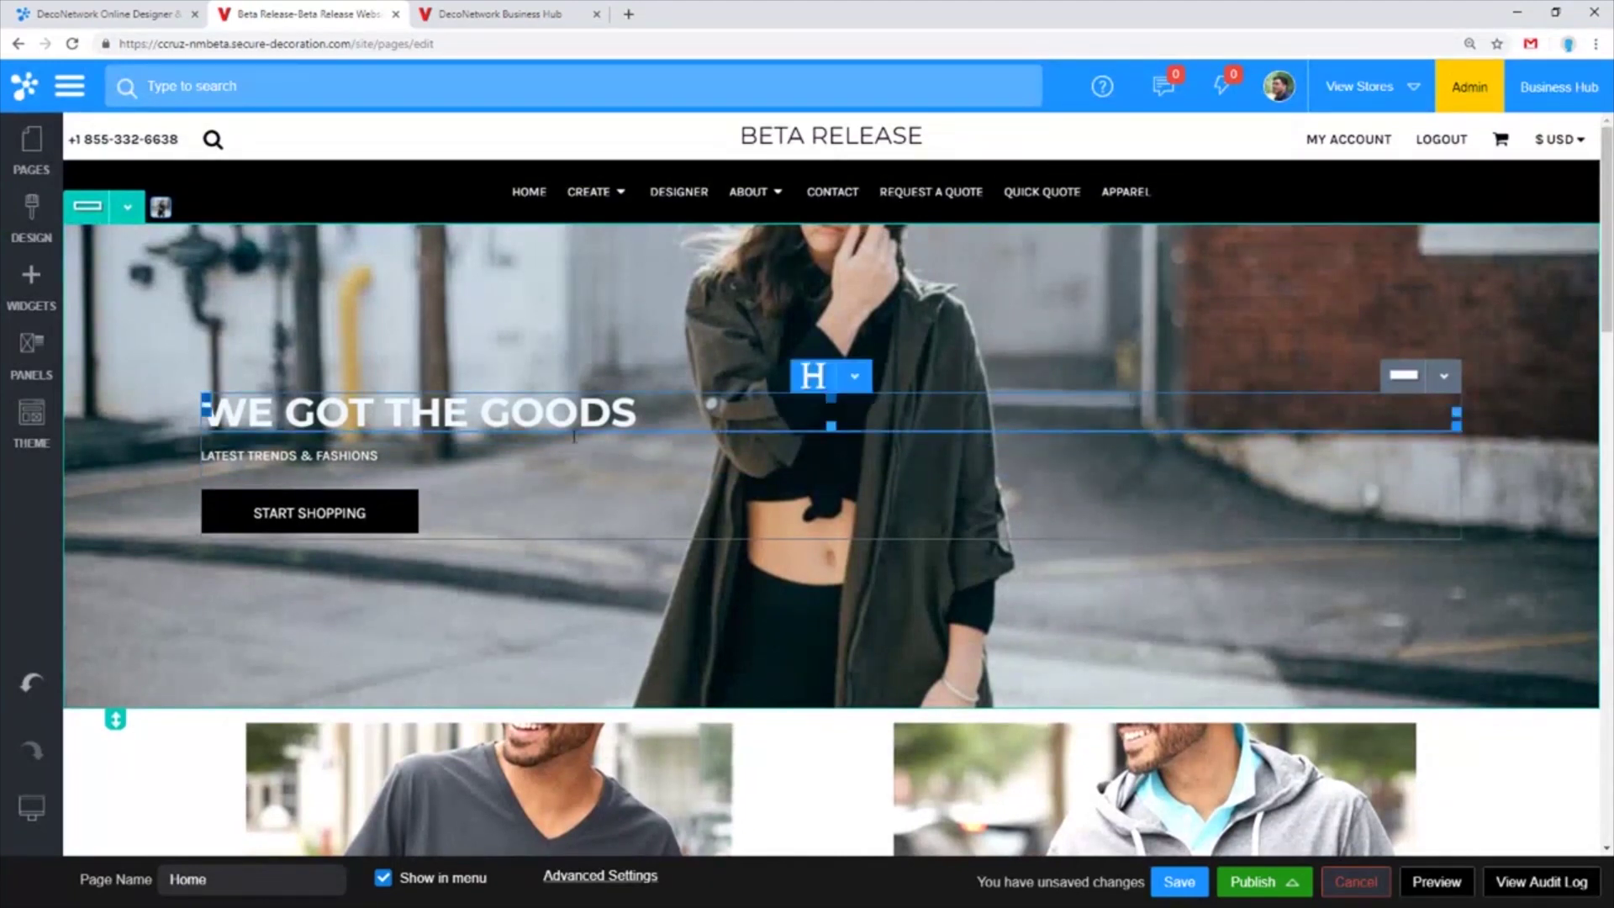
pyautogui.click(31, 290)
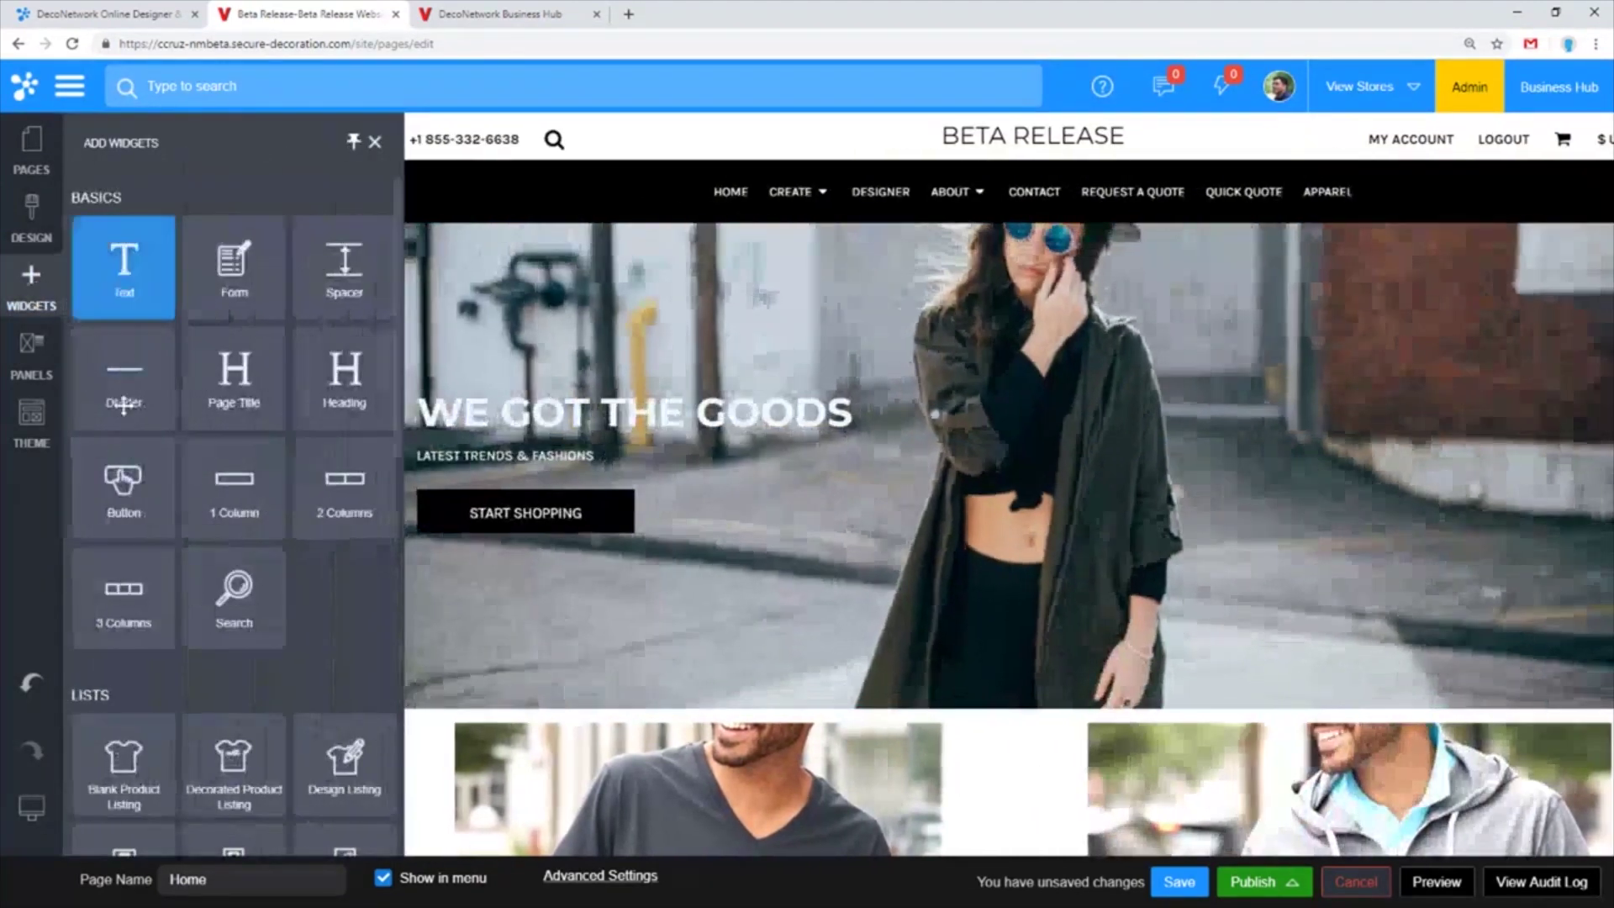
pyautogui.scroll(-5, 126, 563)
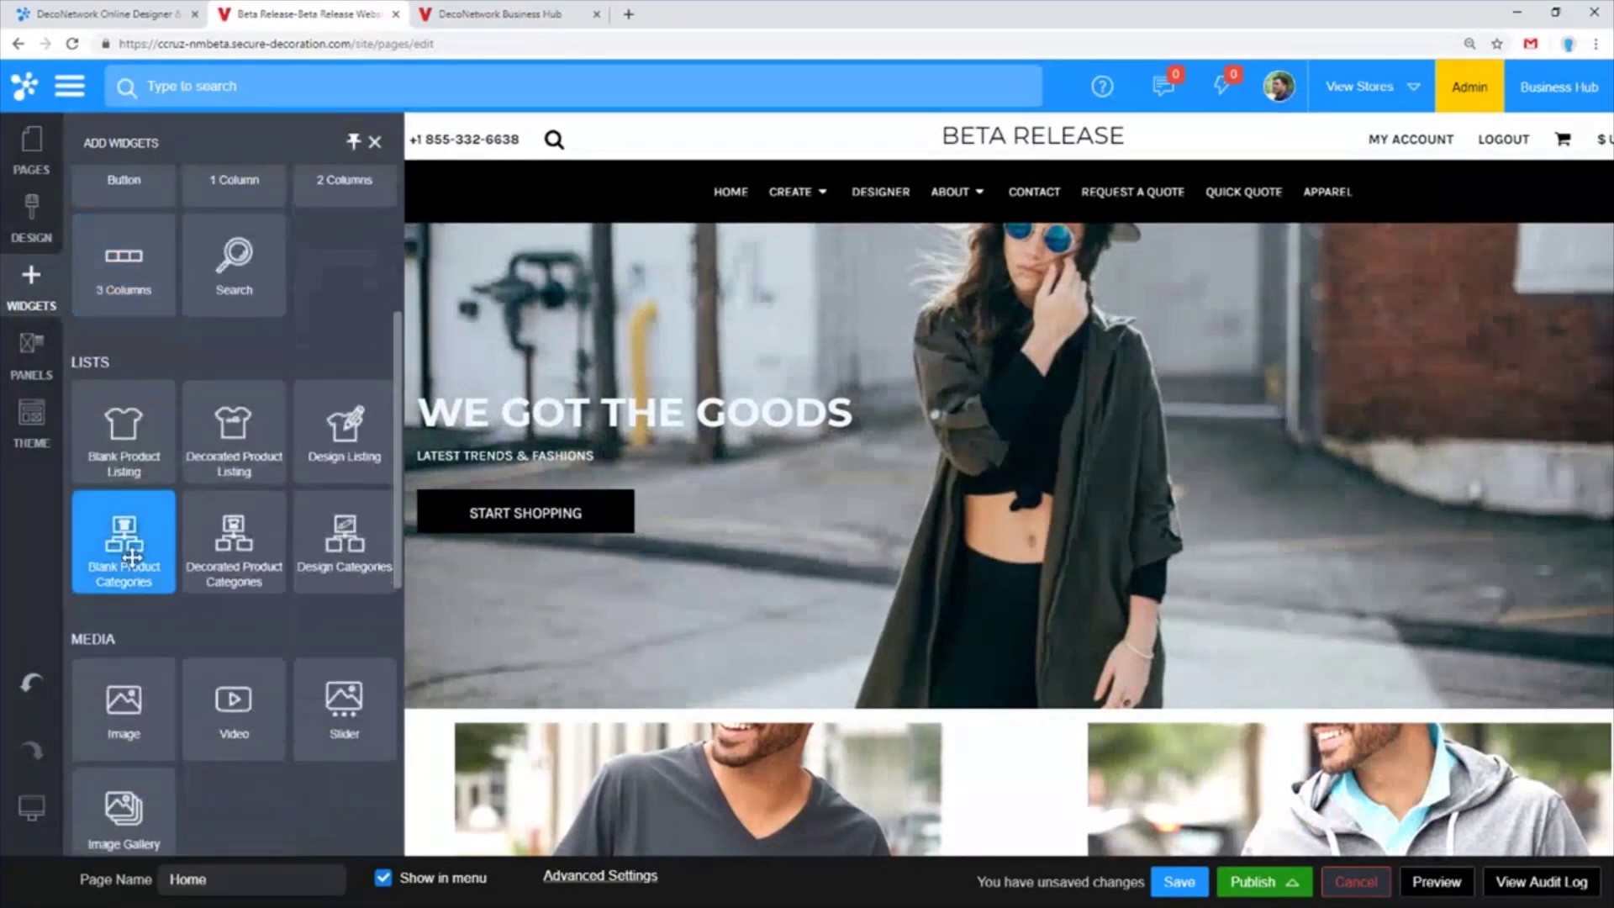
pyautogui.scroll(3, 130, 559)
# Drop a Slider widget under the header with Full Page Bleed on and Apply Page Margin off
pyautogui.moveTo(343, 793)
pyautogui.mouseDown()
pyautogui.moveTo(654, 310)
pyautogui.moveTo(672, 241)
pyautogui.mouseUp()
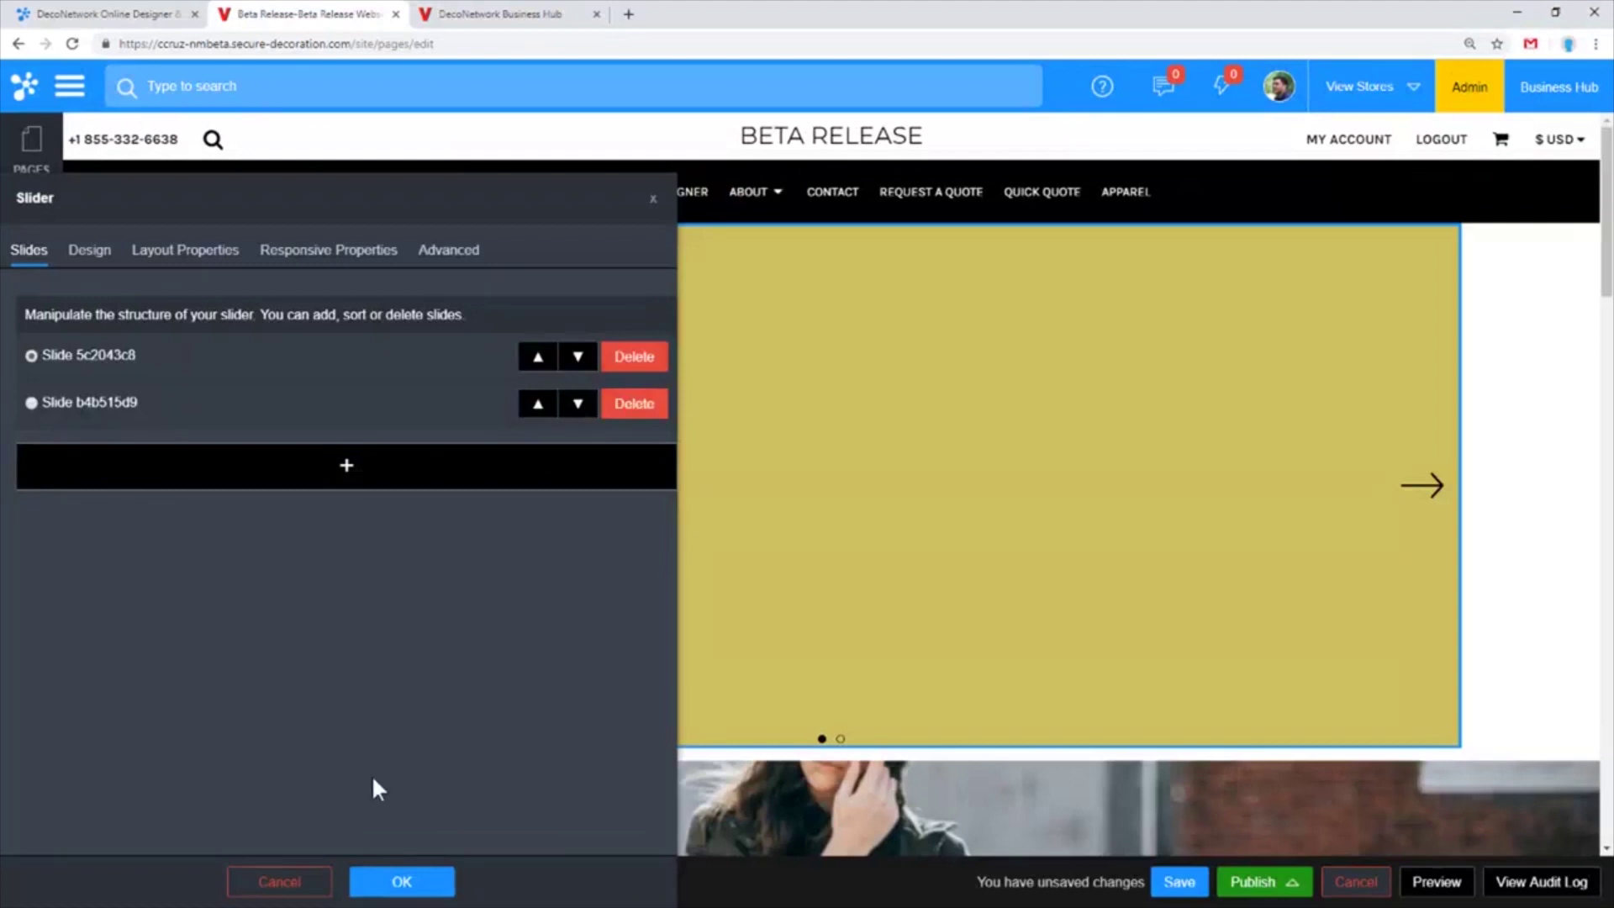
pyautogui.click(197, 250)
pyautogui.click(76, 555)
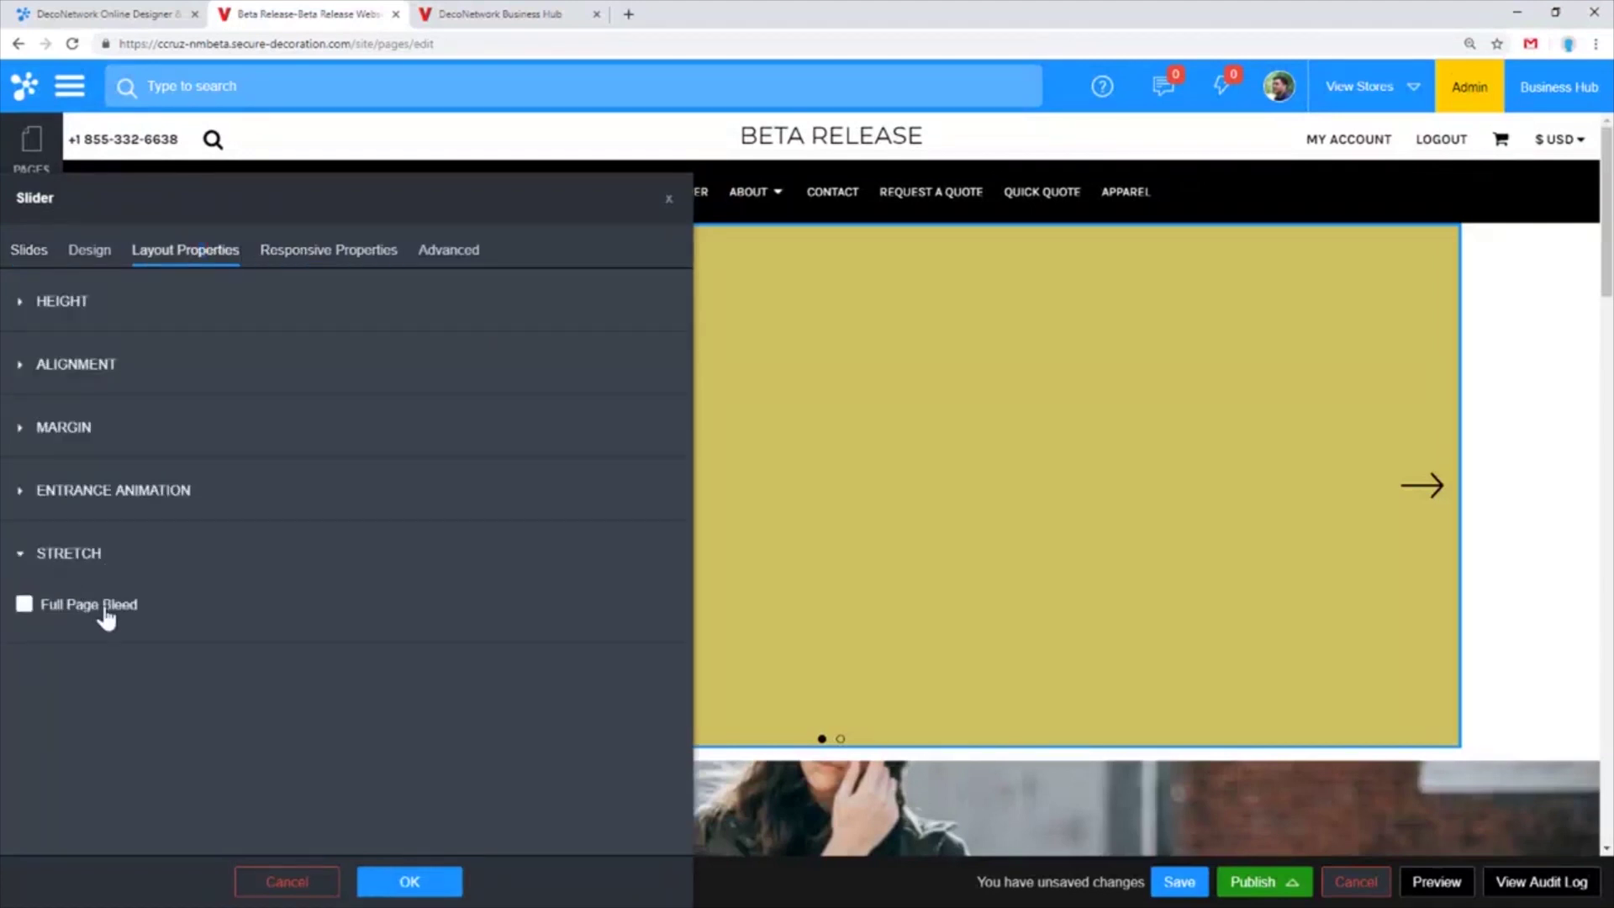
pyautogui.click(100, 605)
pyautogui.click(101, 433)
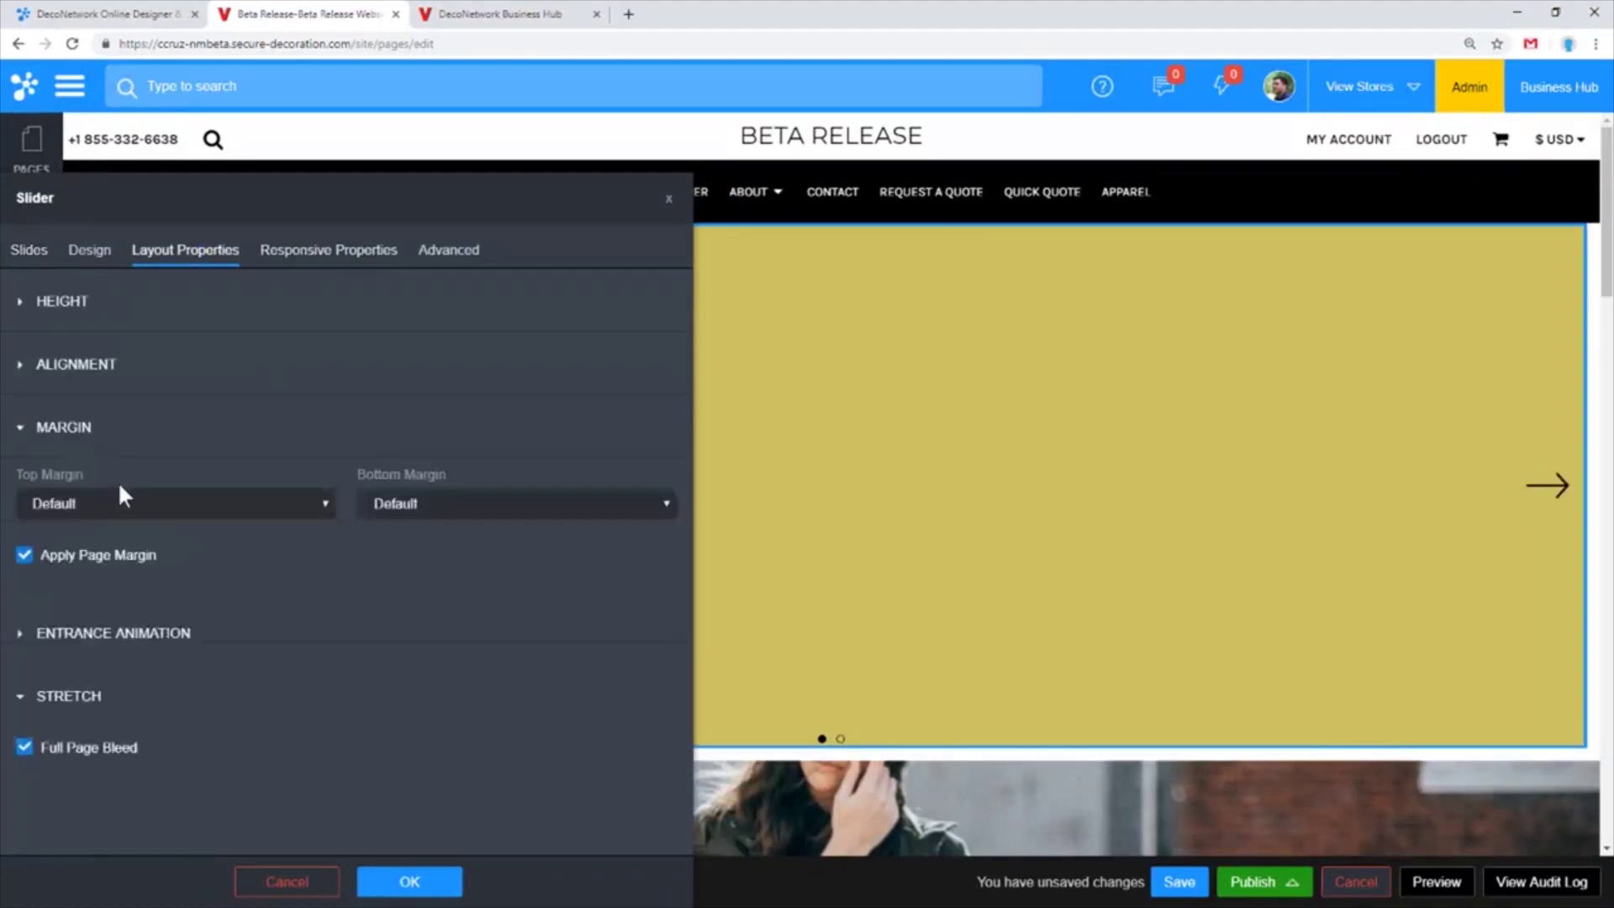
pyautogui.click(114, 556)
pyautogui.click(412, 881)
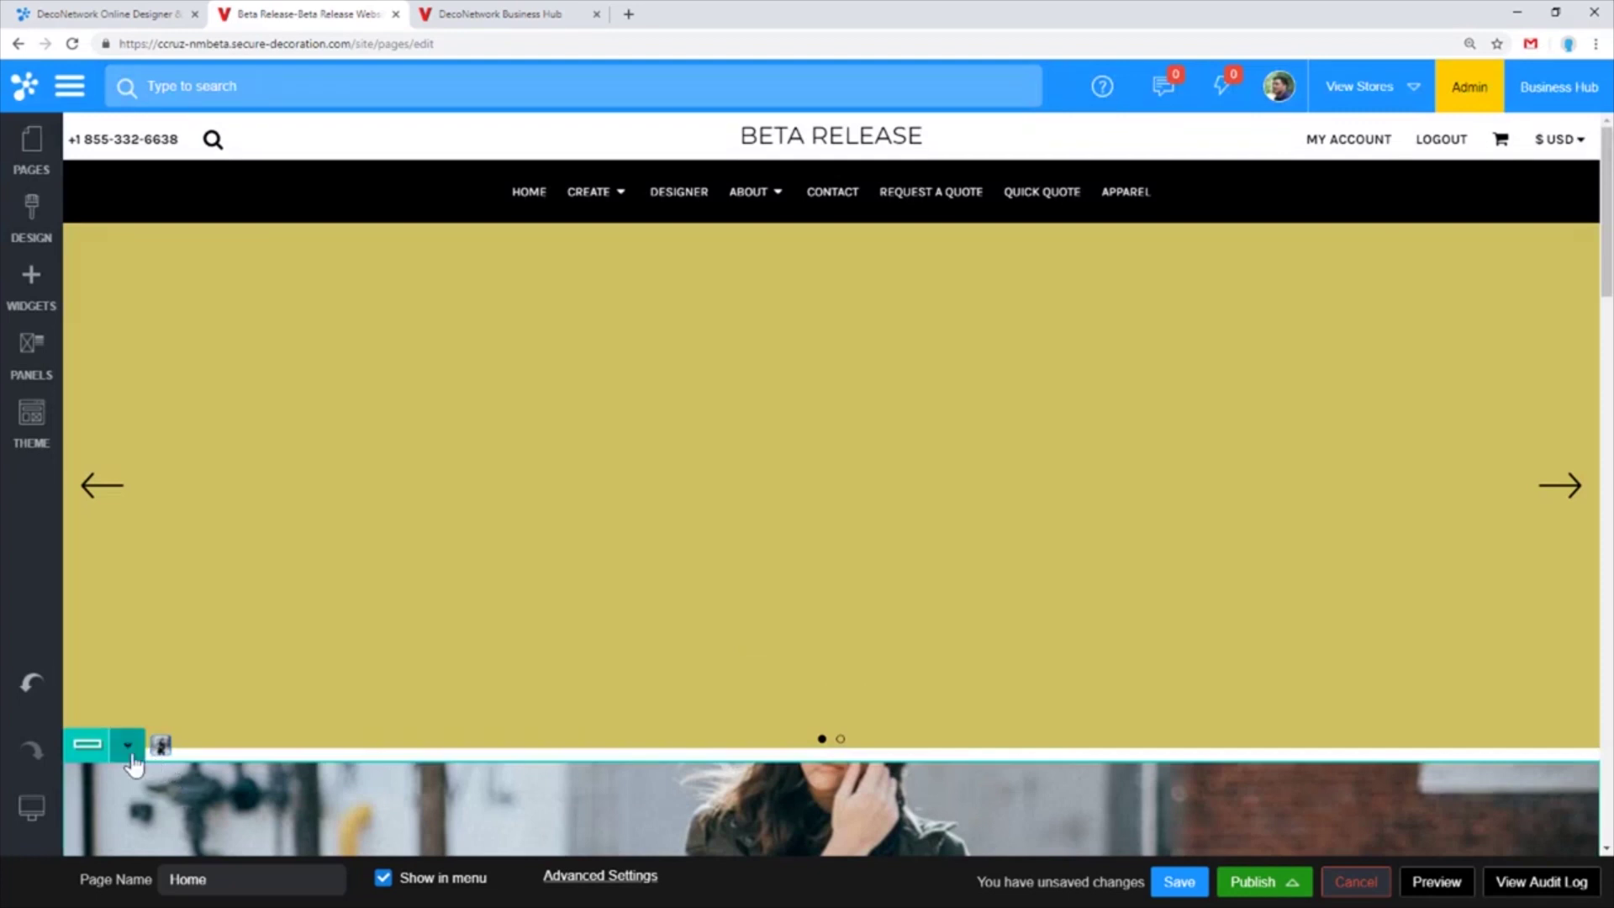
# Delete the old WE GOT THE GOODS hero row and confirm the removal
pyautogui.click(127, 746)
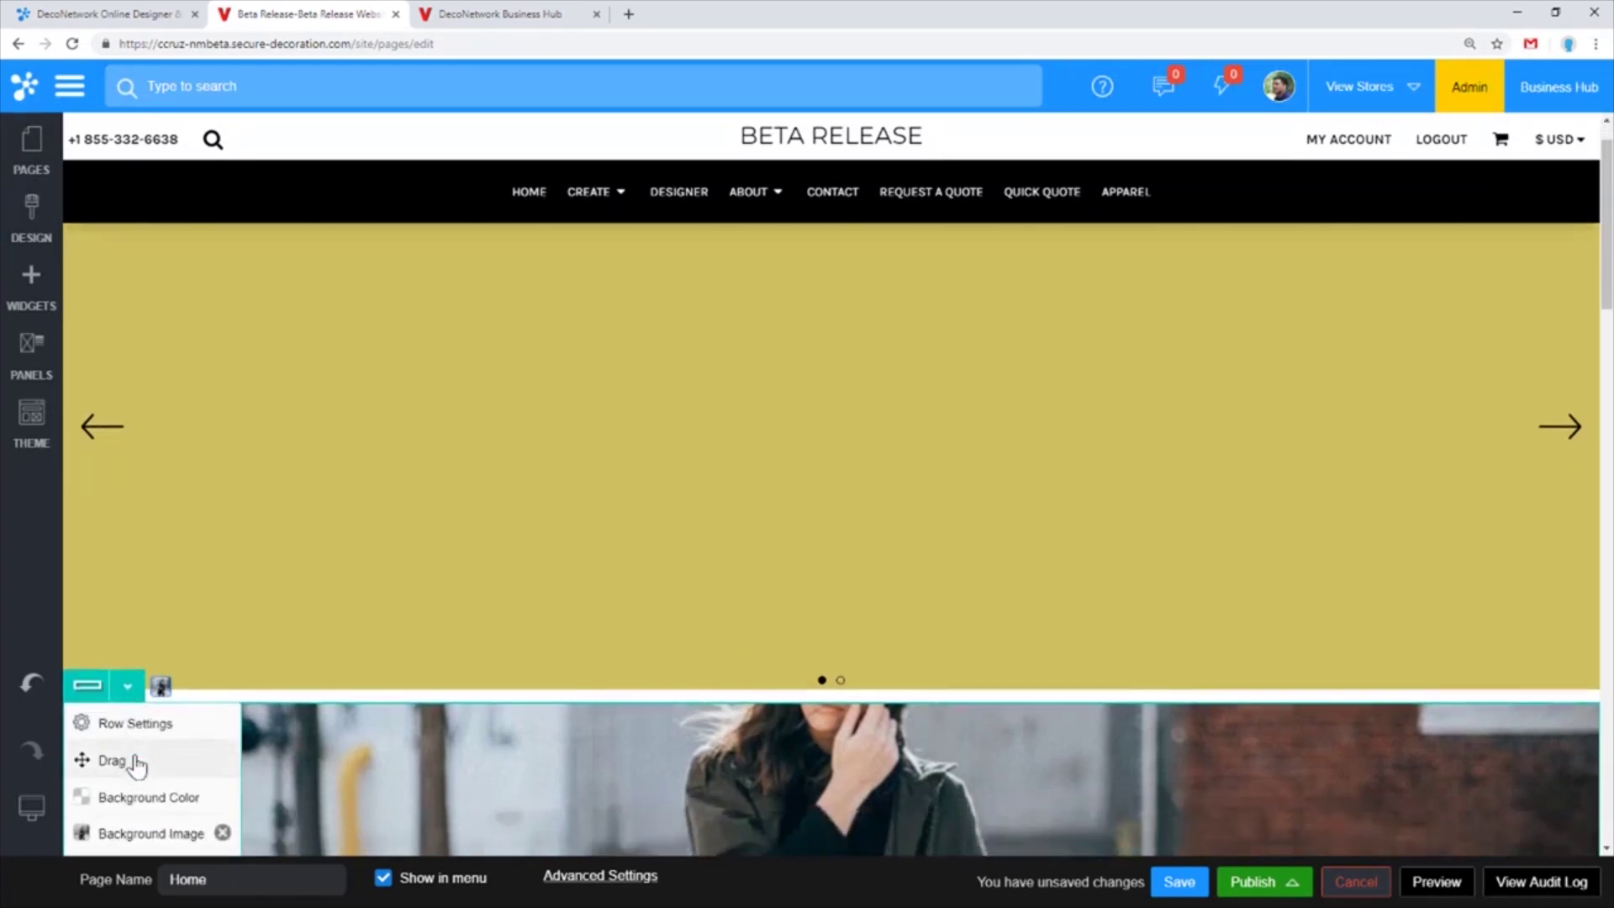
pyautogui.click(117, 820)
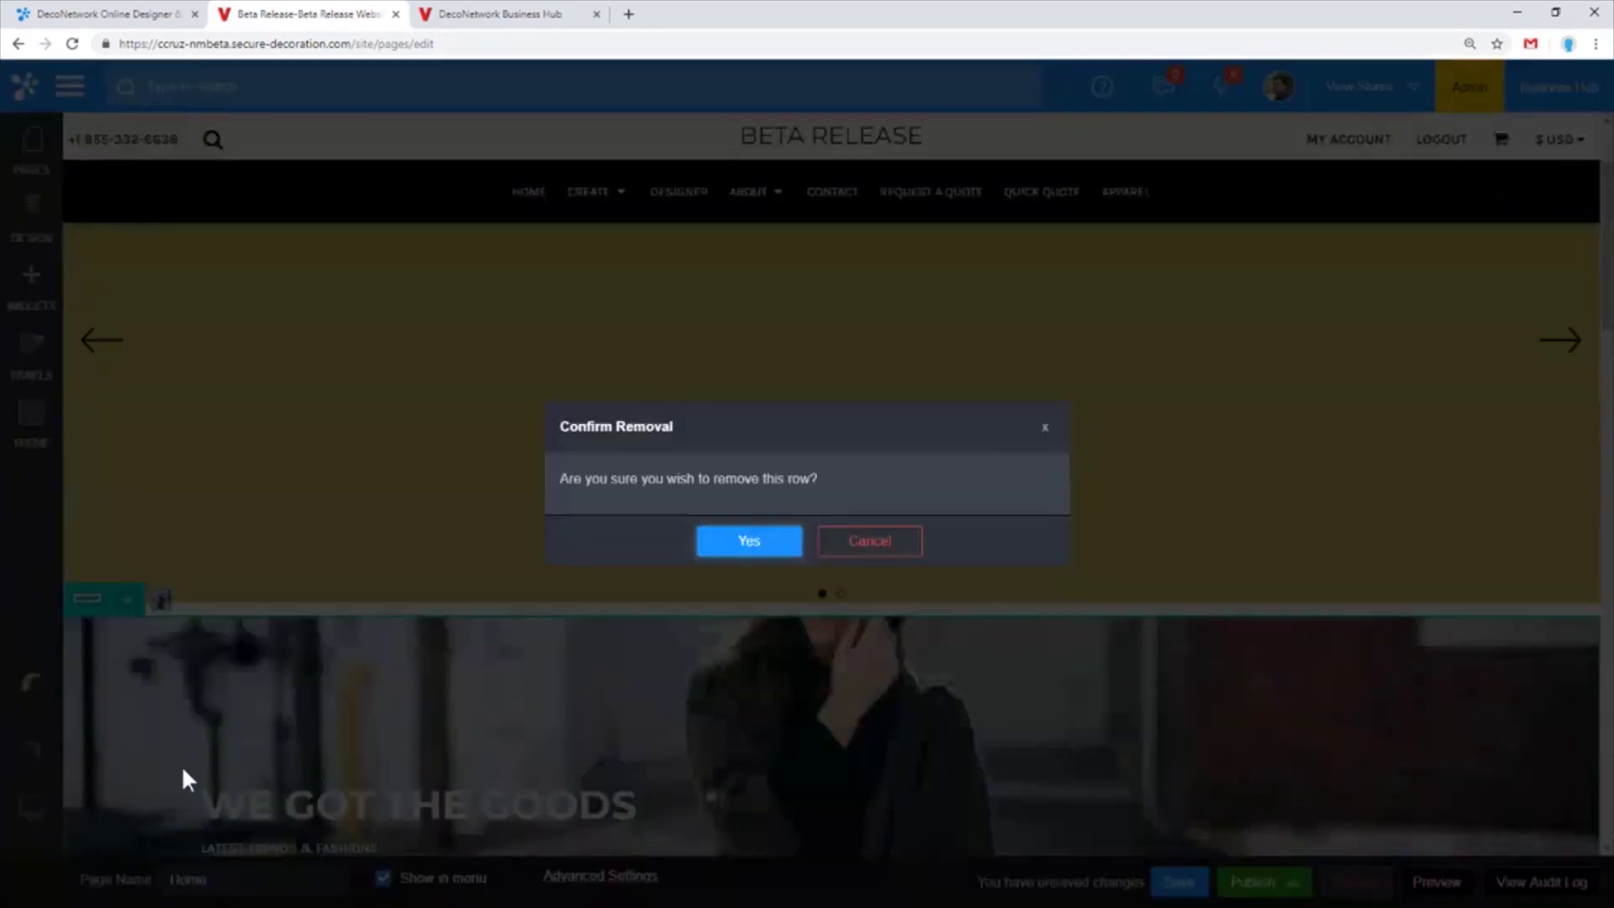
pyautogui.click(779, 544)
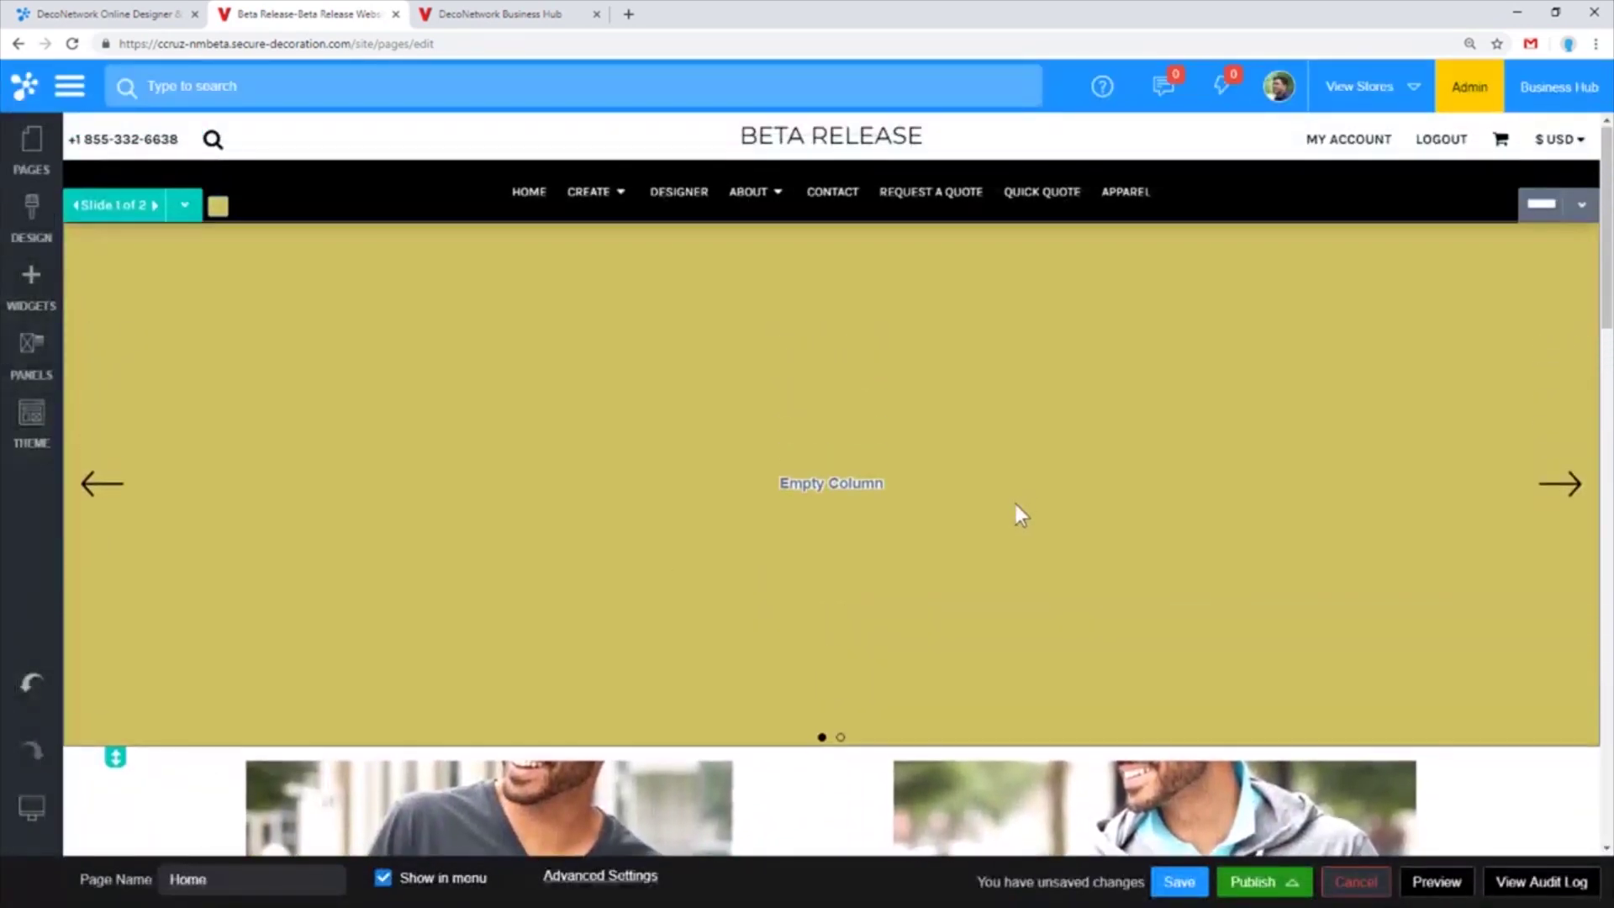
pyautogui.click(217, 216)
# Close the first slide's colour picker, keeping its existing colour
pyautogui.click(638, 437)
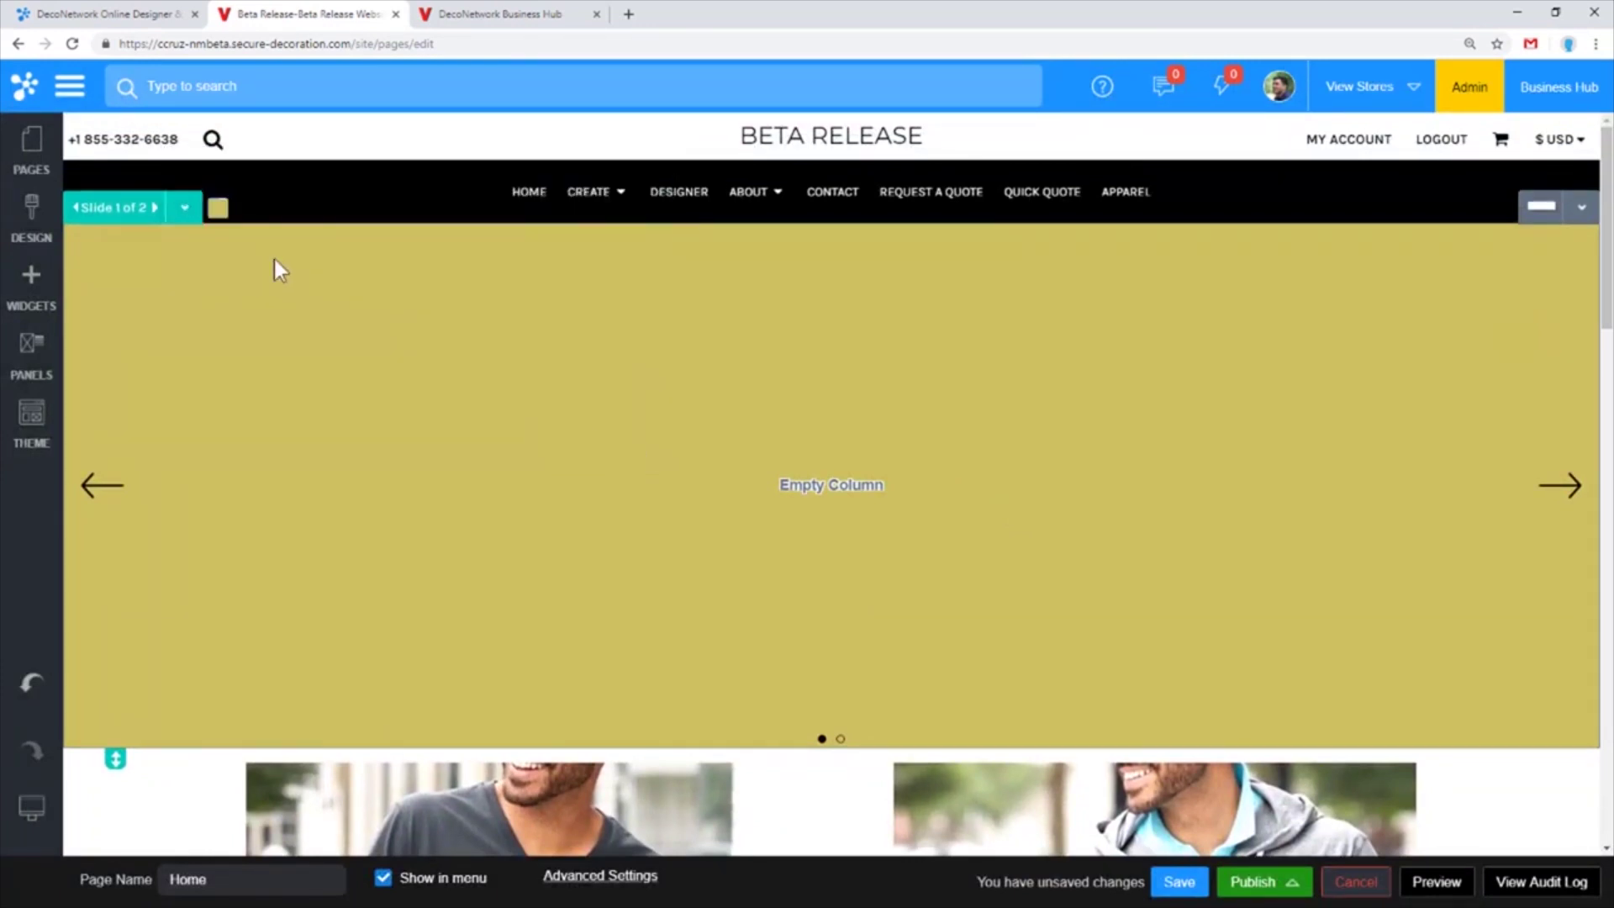
pyautogui.click(220, 212)
pyautogui.click(641, 440)
# Make the basketball champions banner 002.png slide 1's background image, then preview in Mobile view
pyautogui.click(185, 209)
pyautogui.click(135, 391)
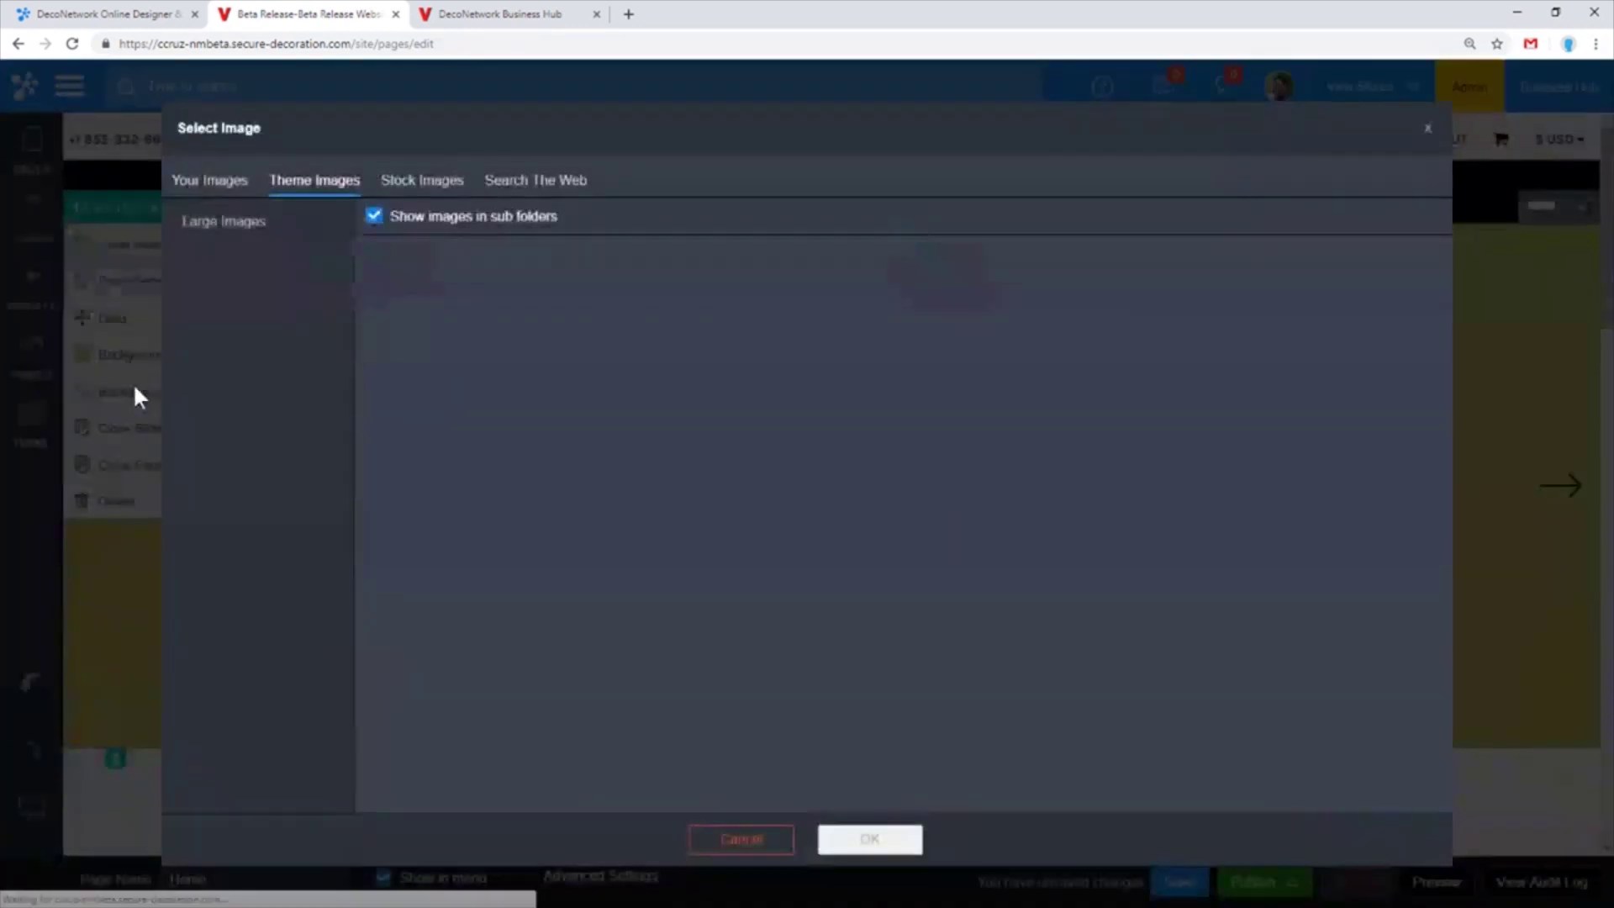
pyautogui.click(237, 192)
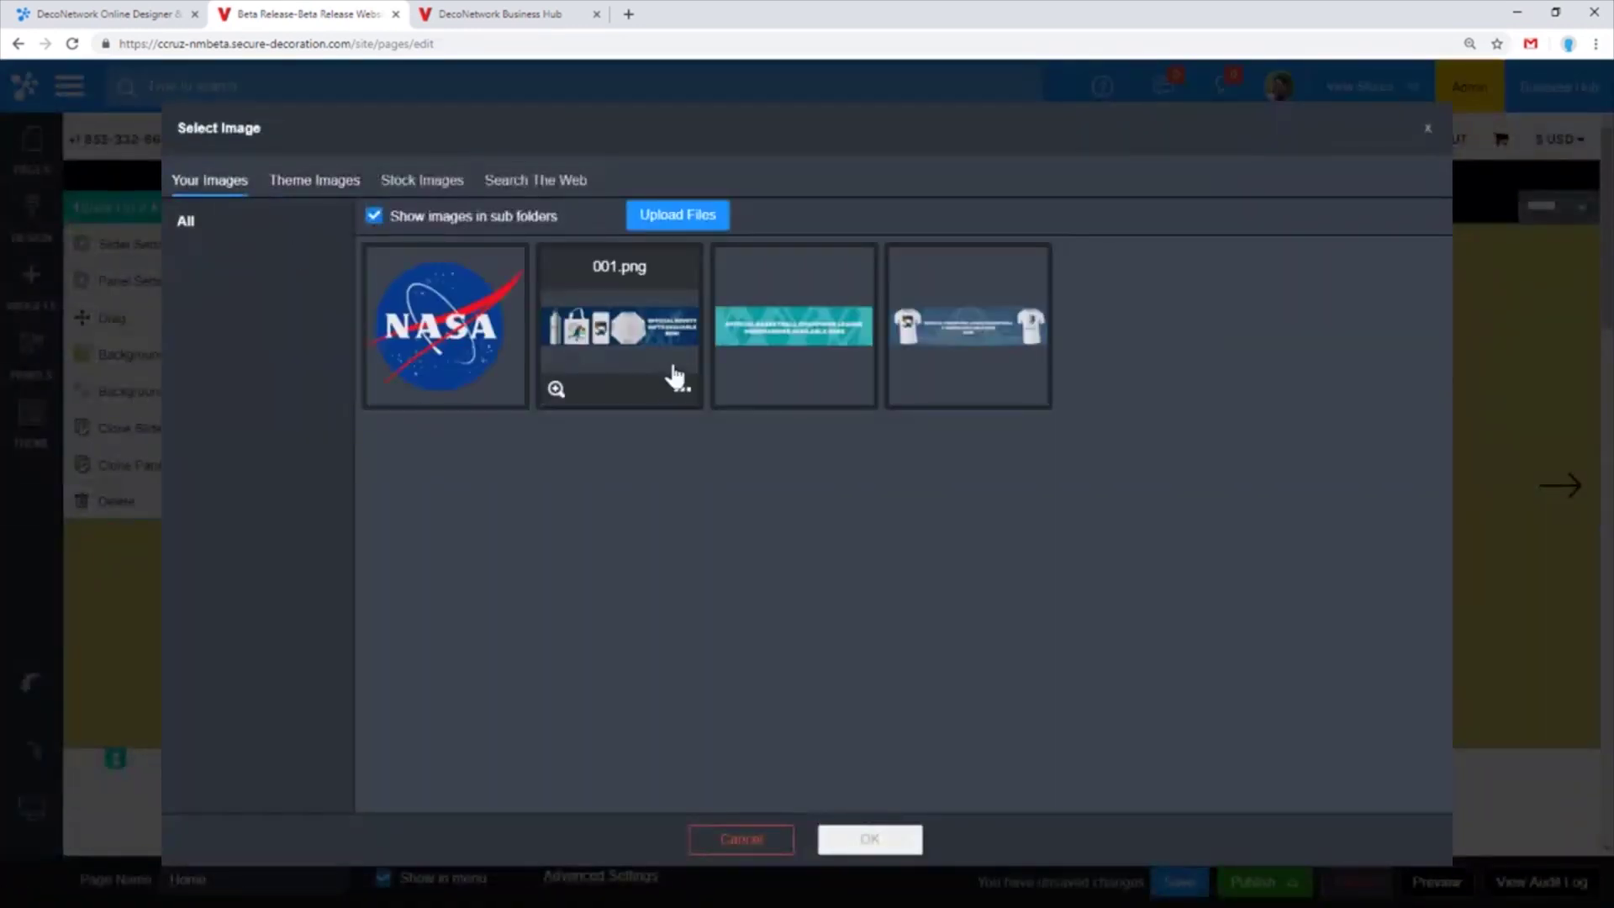
pyautogui.click(821, 359)
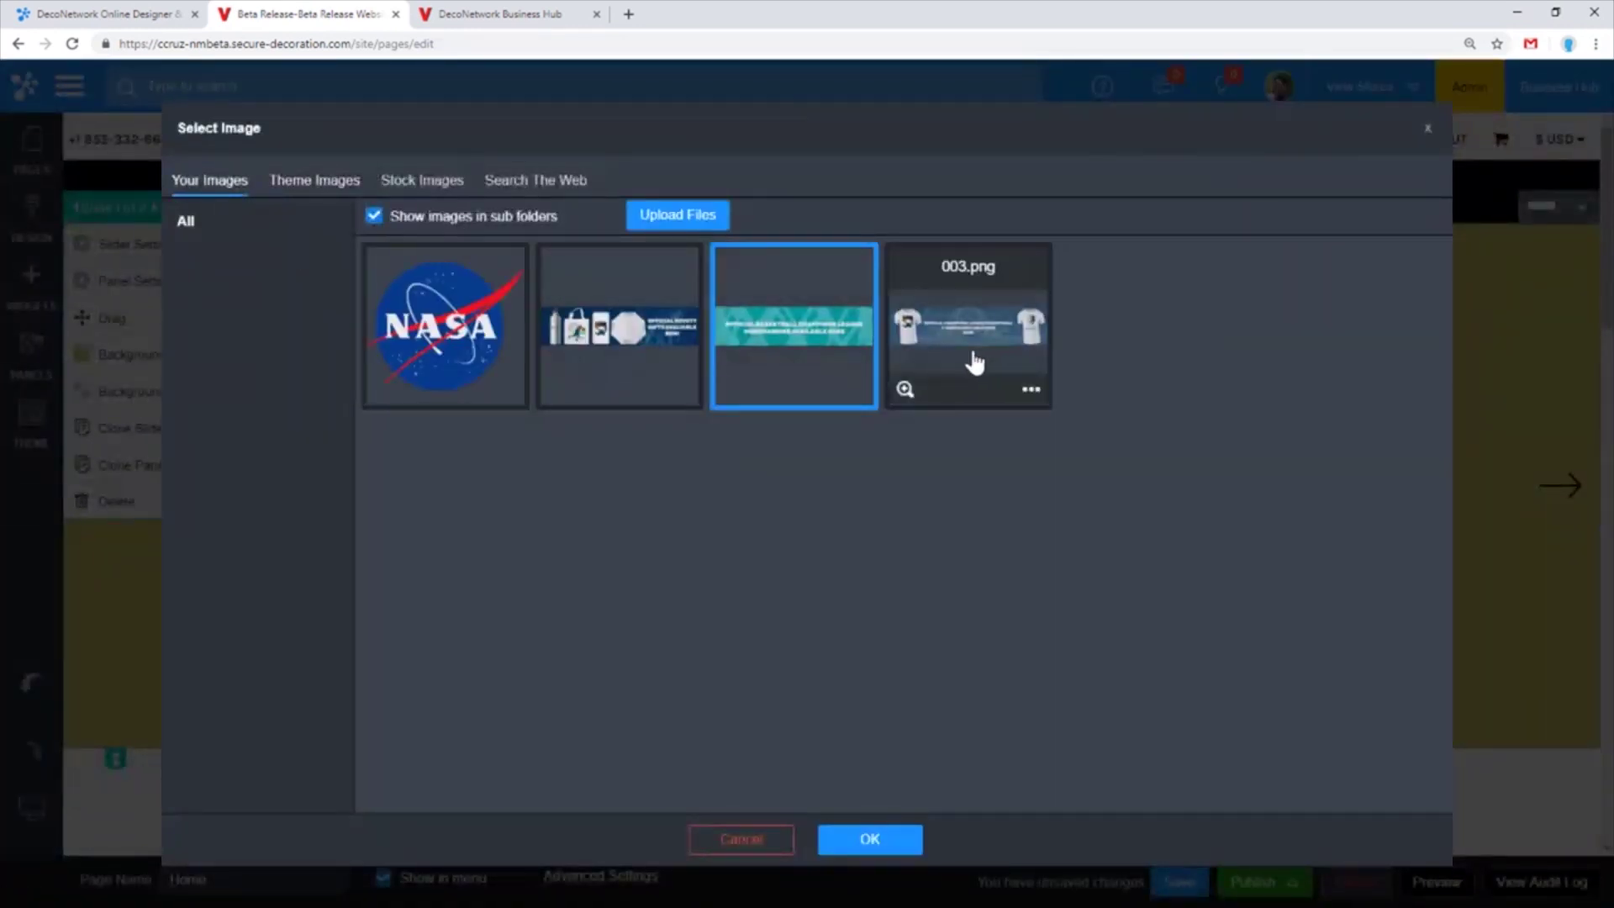
pyautogui.click(683, 353)
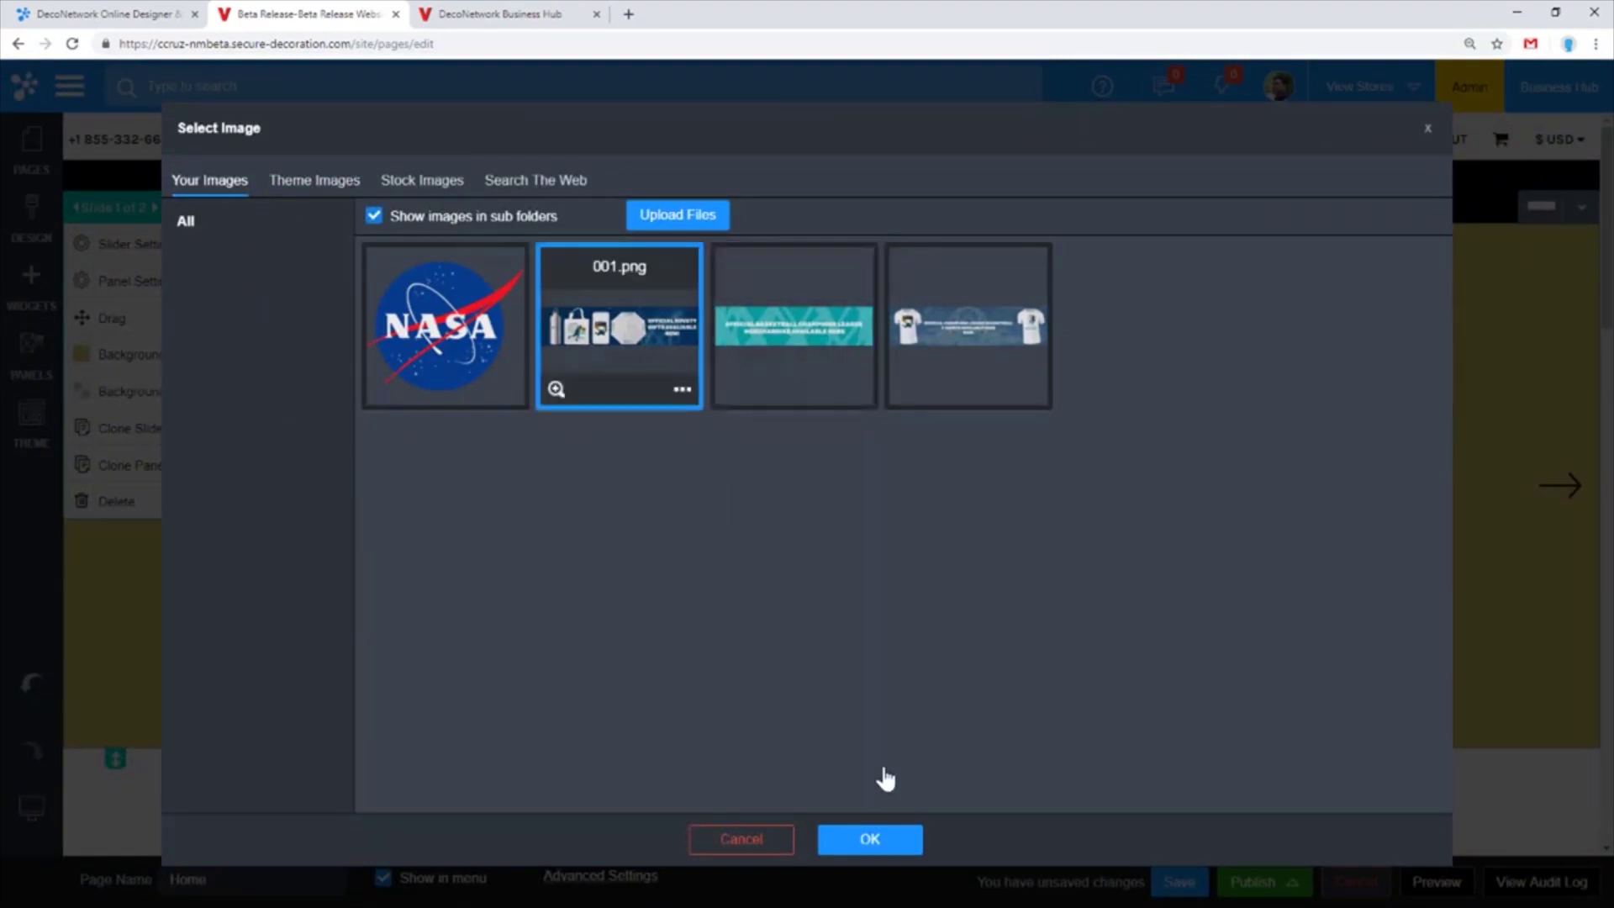
pyautogui.click(772, 334)
pyautogui.click(901, 840)
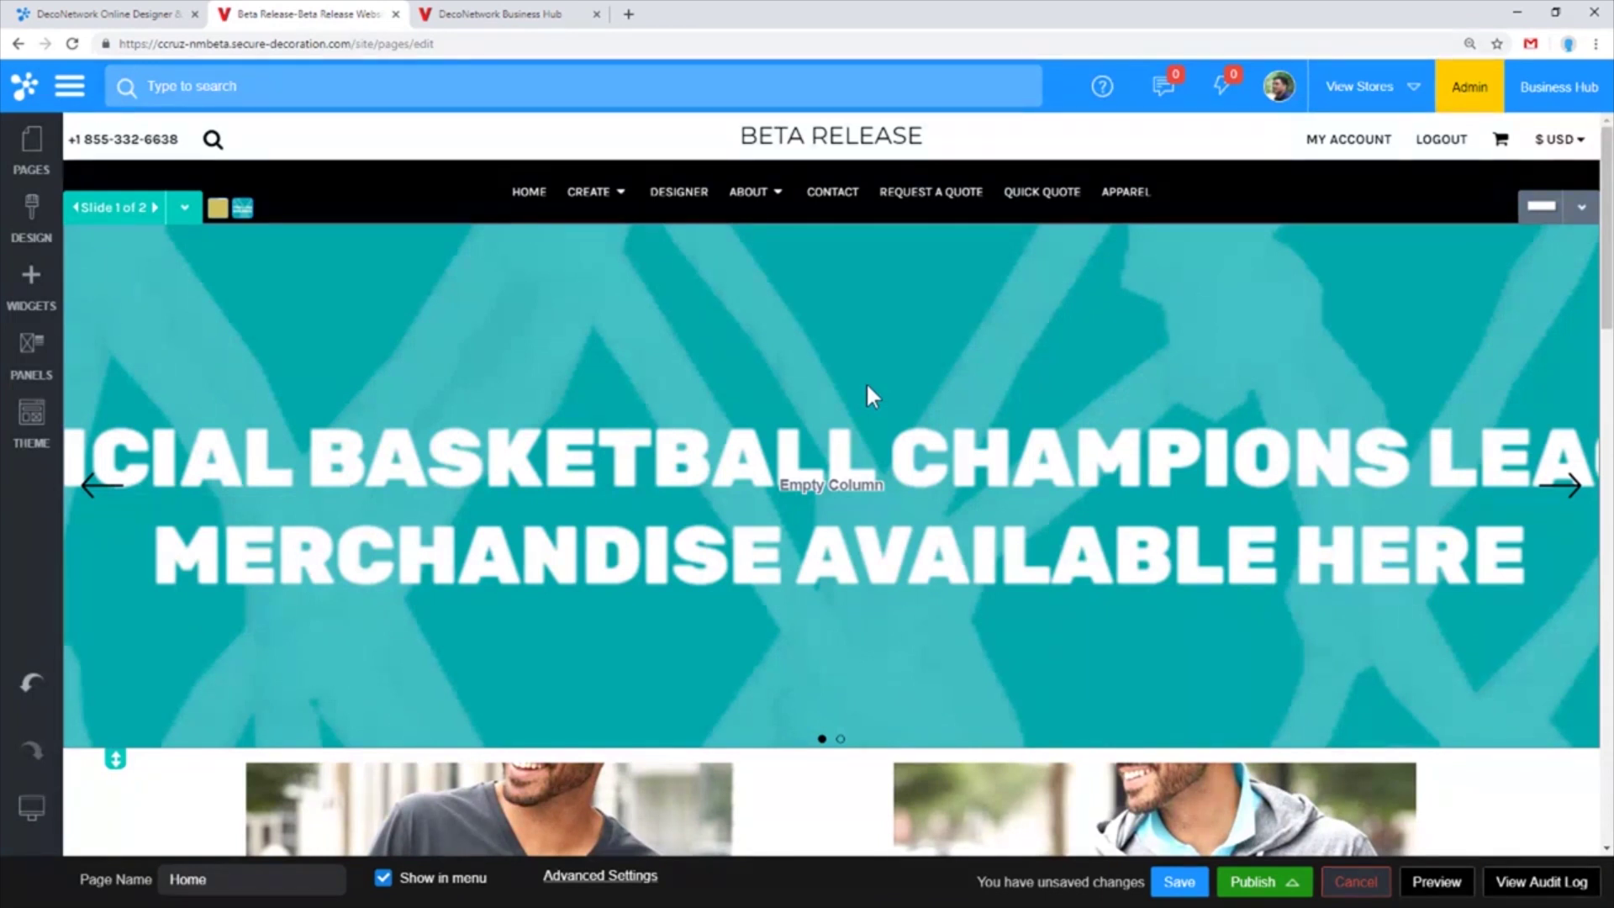
pyautogui.moveTo(31, 809)
pyautogui.click(84, 809)
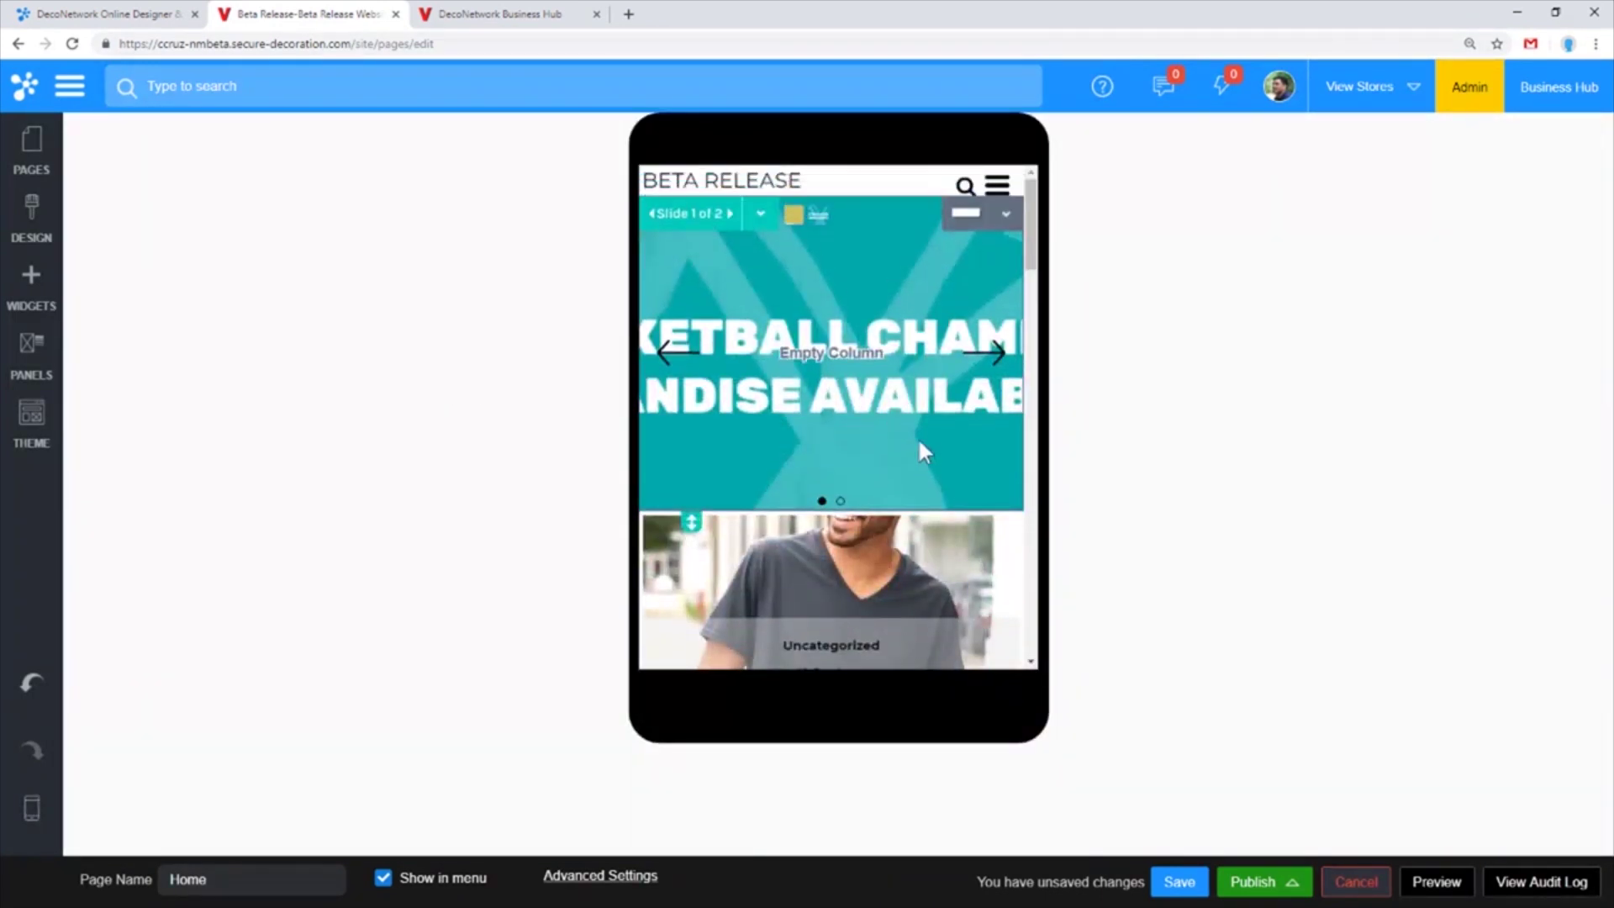
# Switch the preview to View In Wide Monitor so the basketball banner spans the full page
pyautogui.moveTo(31, 809)
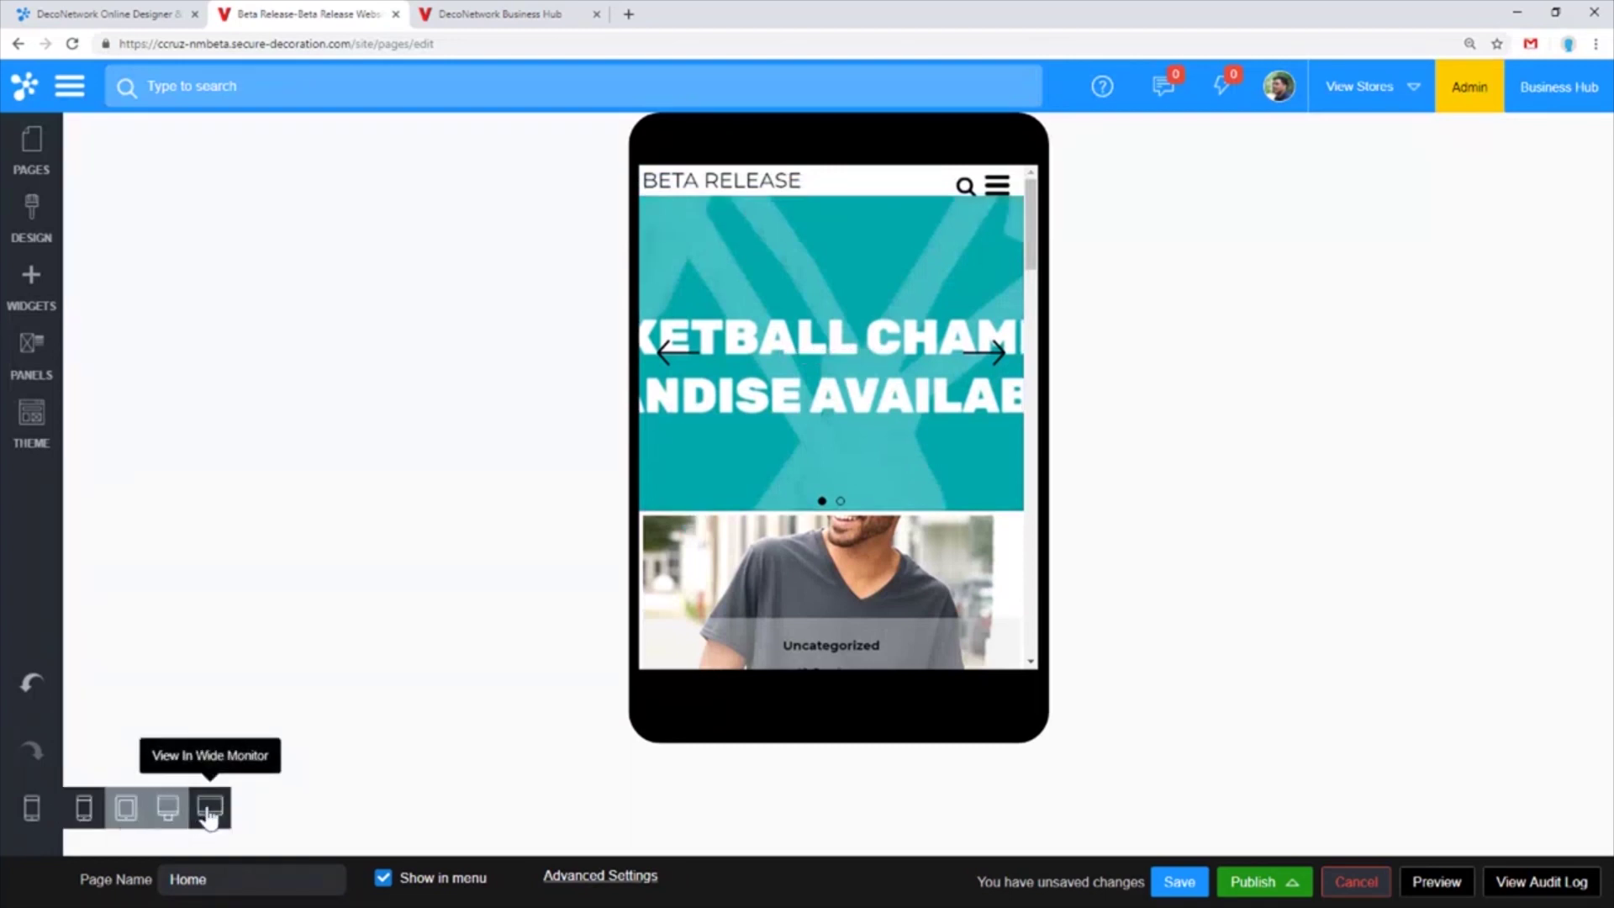
pyautogui.click(209, 808)
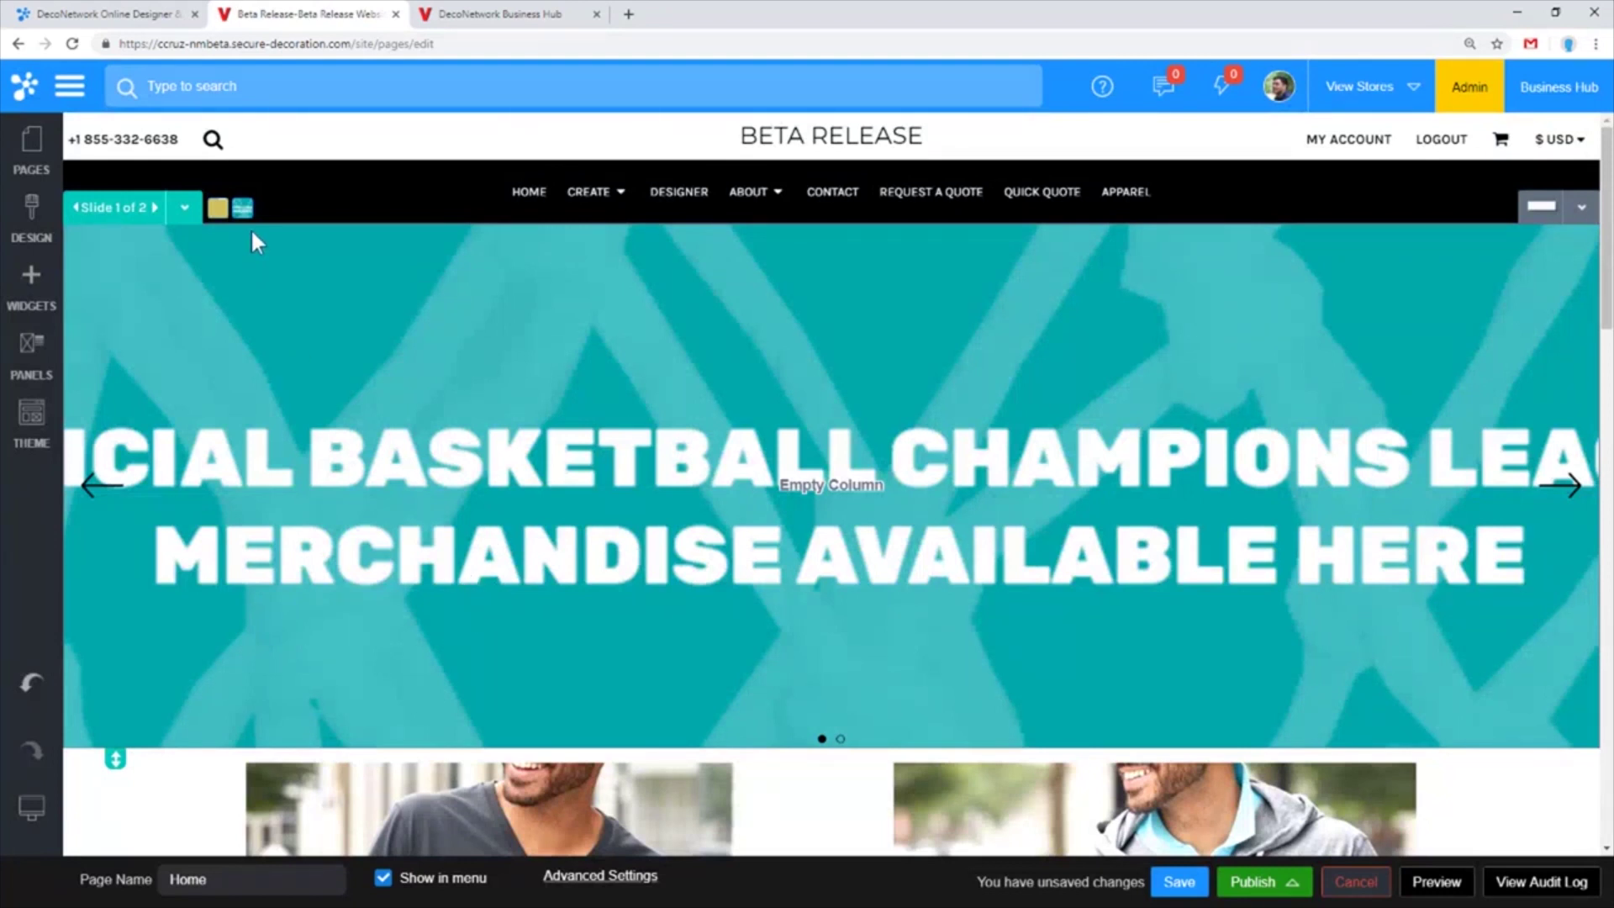
pyautogui.click(189, 207)
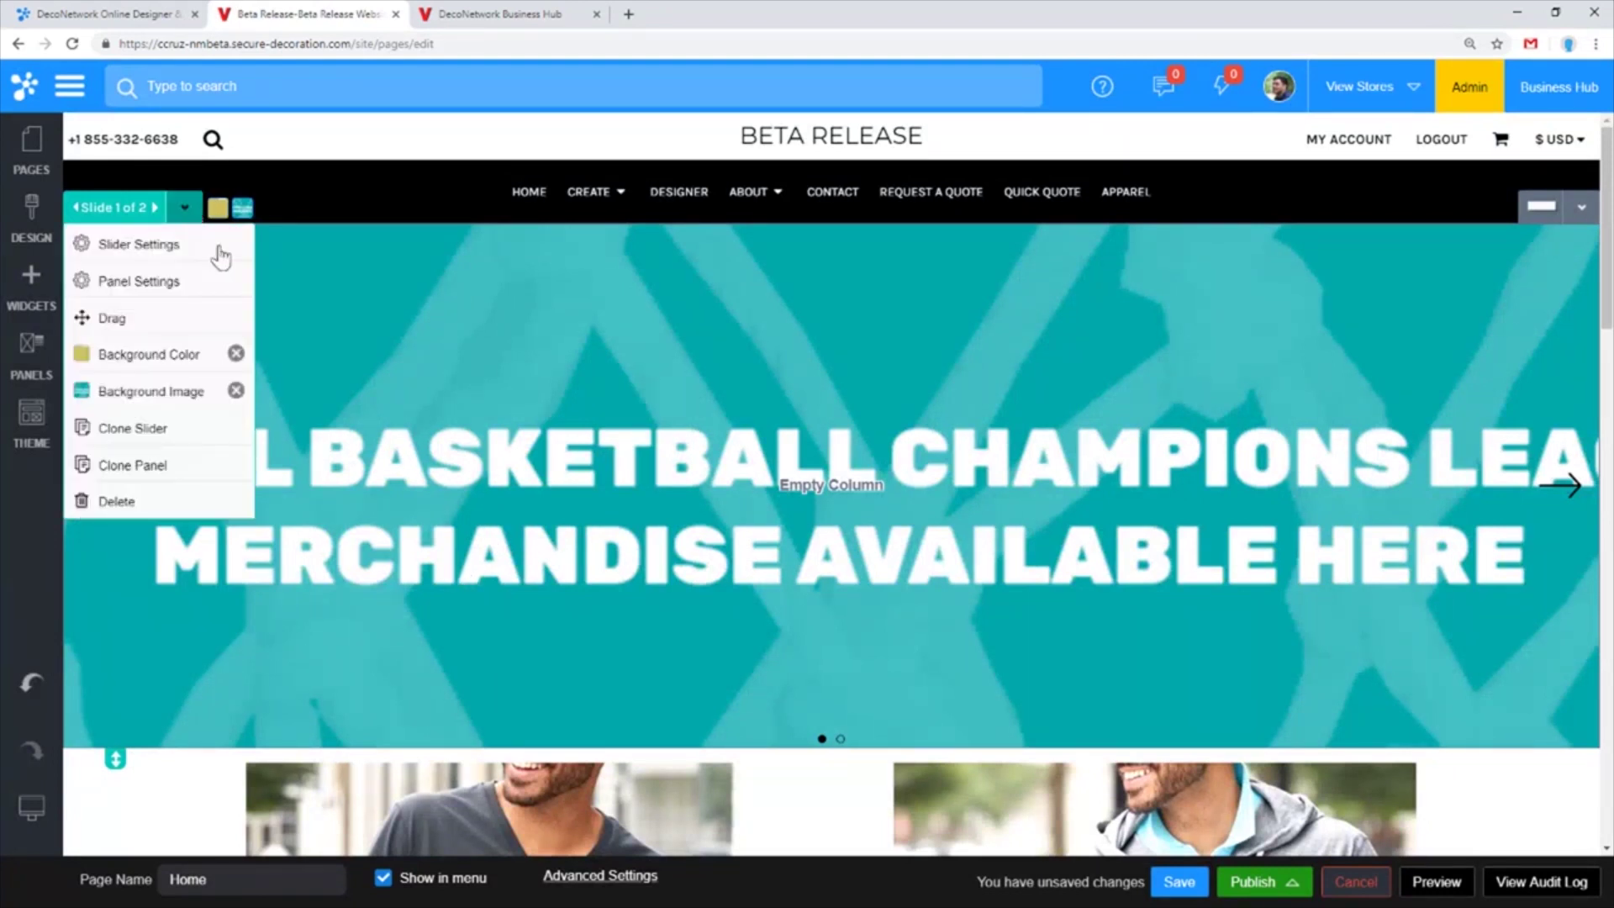
# Remove slide 1's background colour and its basketball background image
pyautogui.click(236, 354)
pyautogui.click(190, 209)
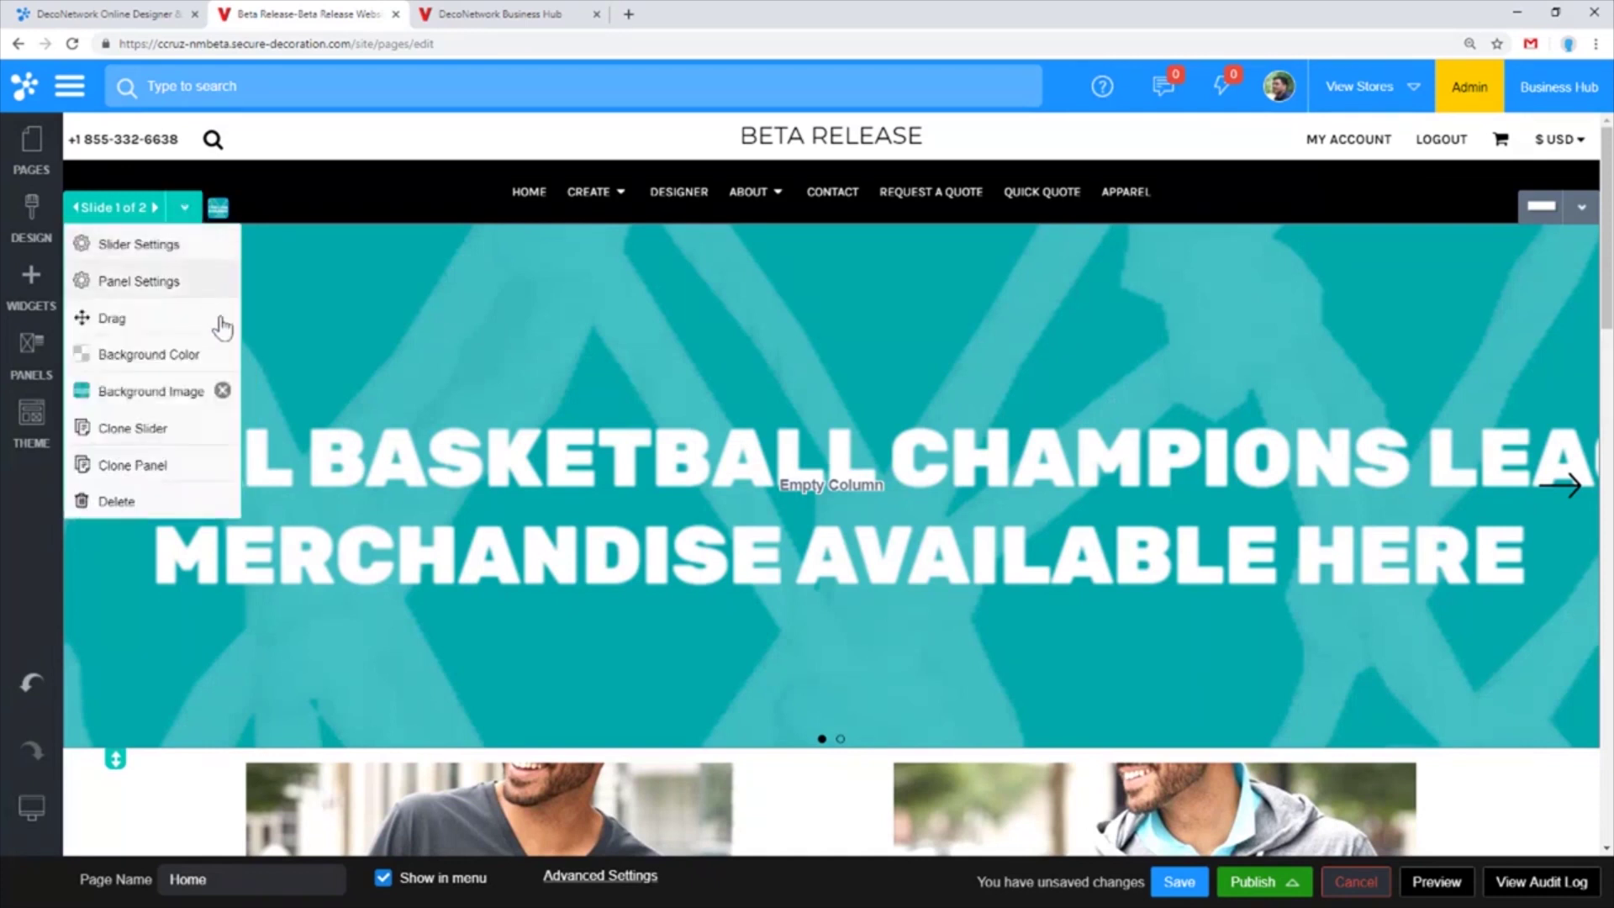
pyautogui.click(222, 392)
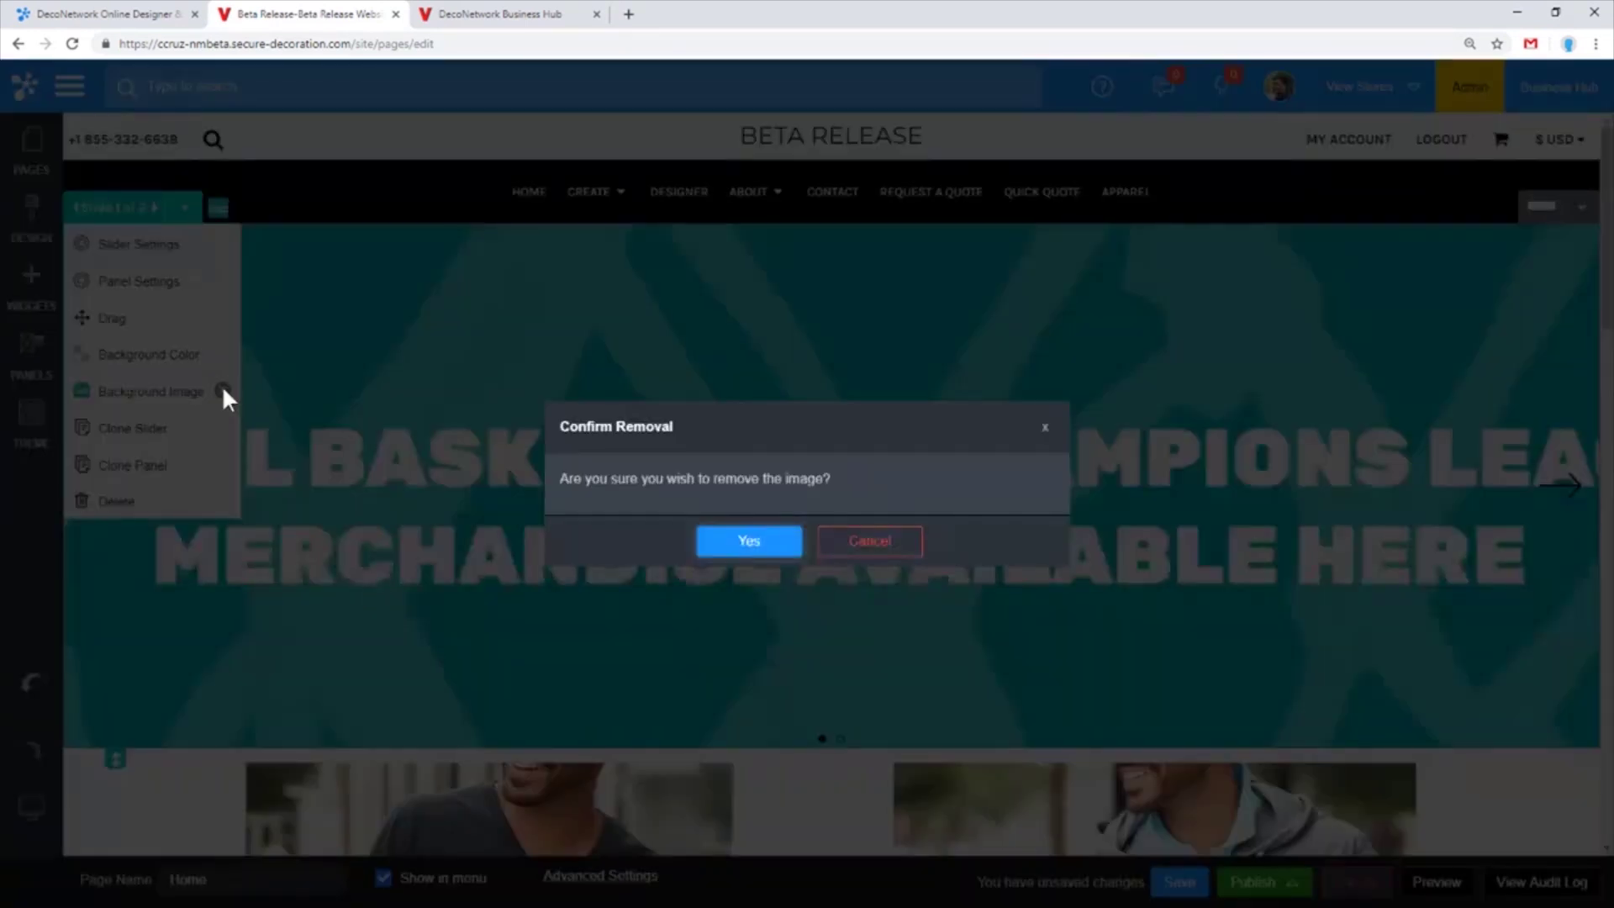
pyautogui.click(775, 546)
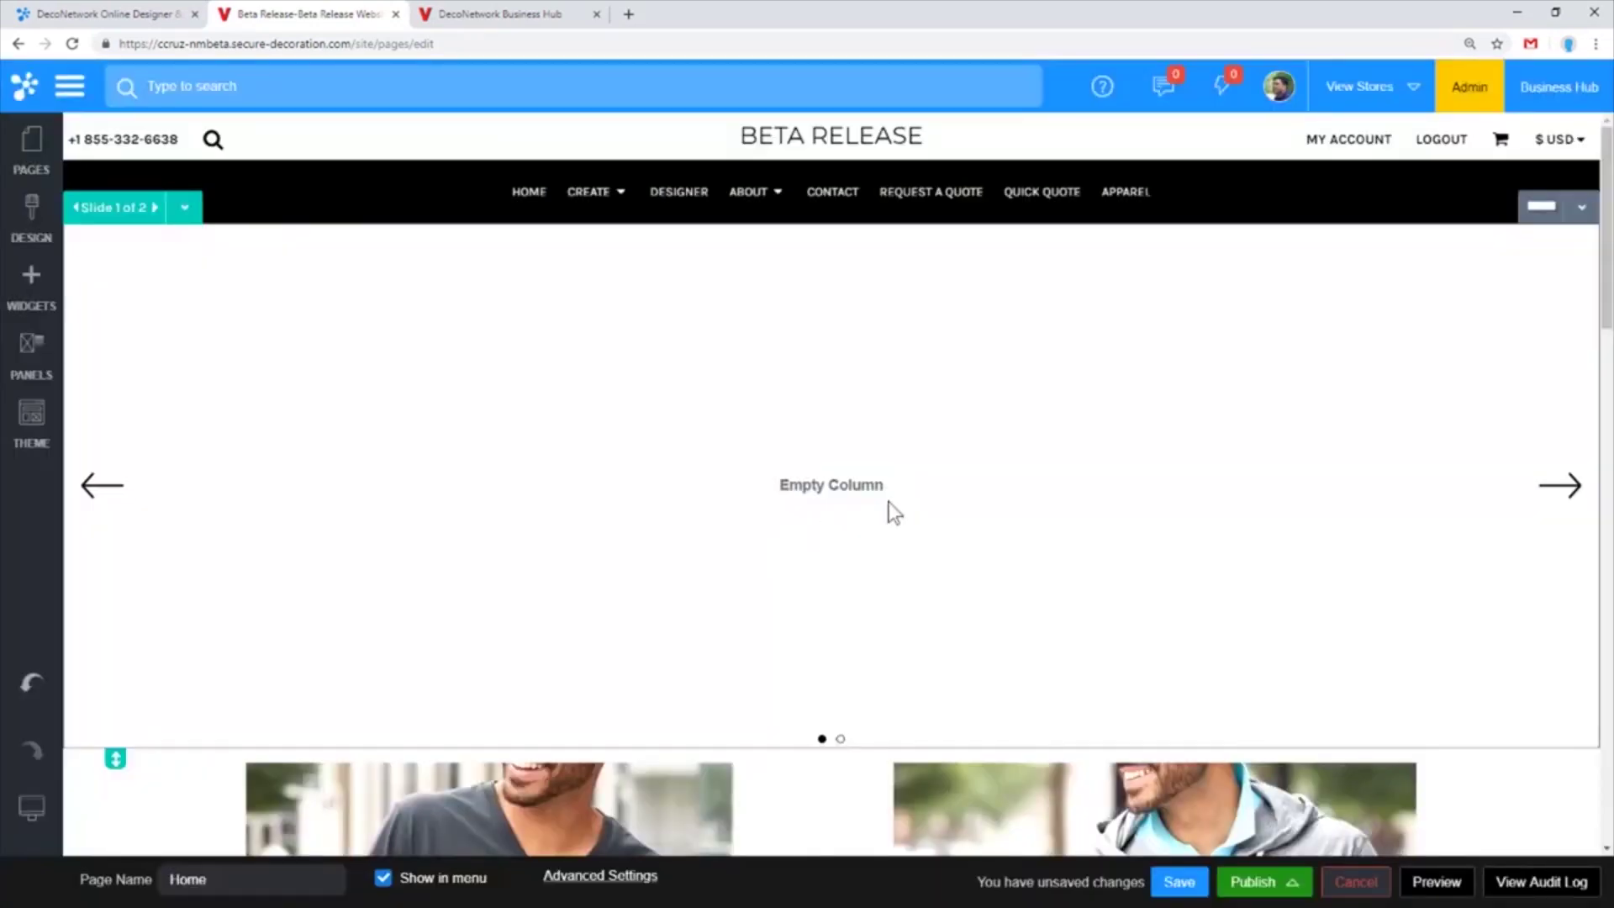
# Remove slide 2's tan background colour so both slides are white
pyautogui.click(92, 496)
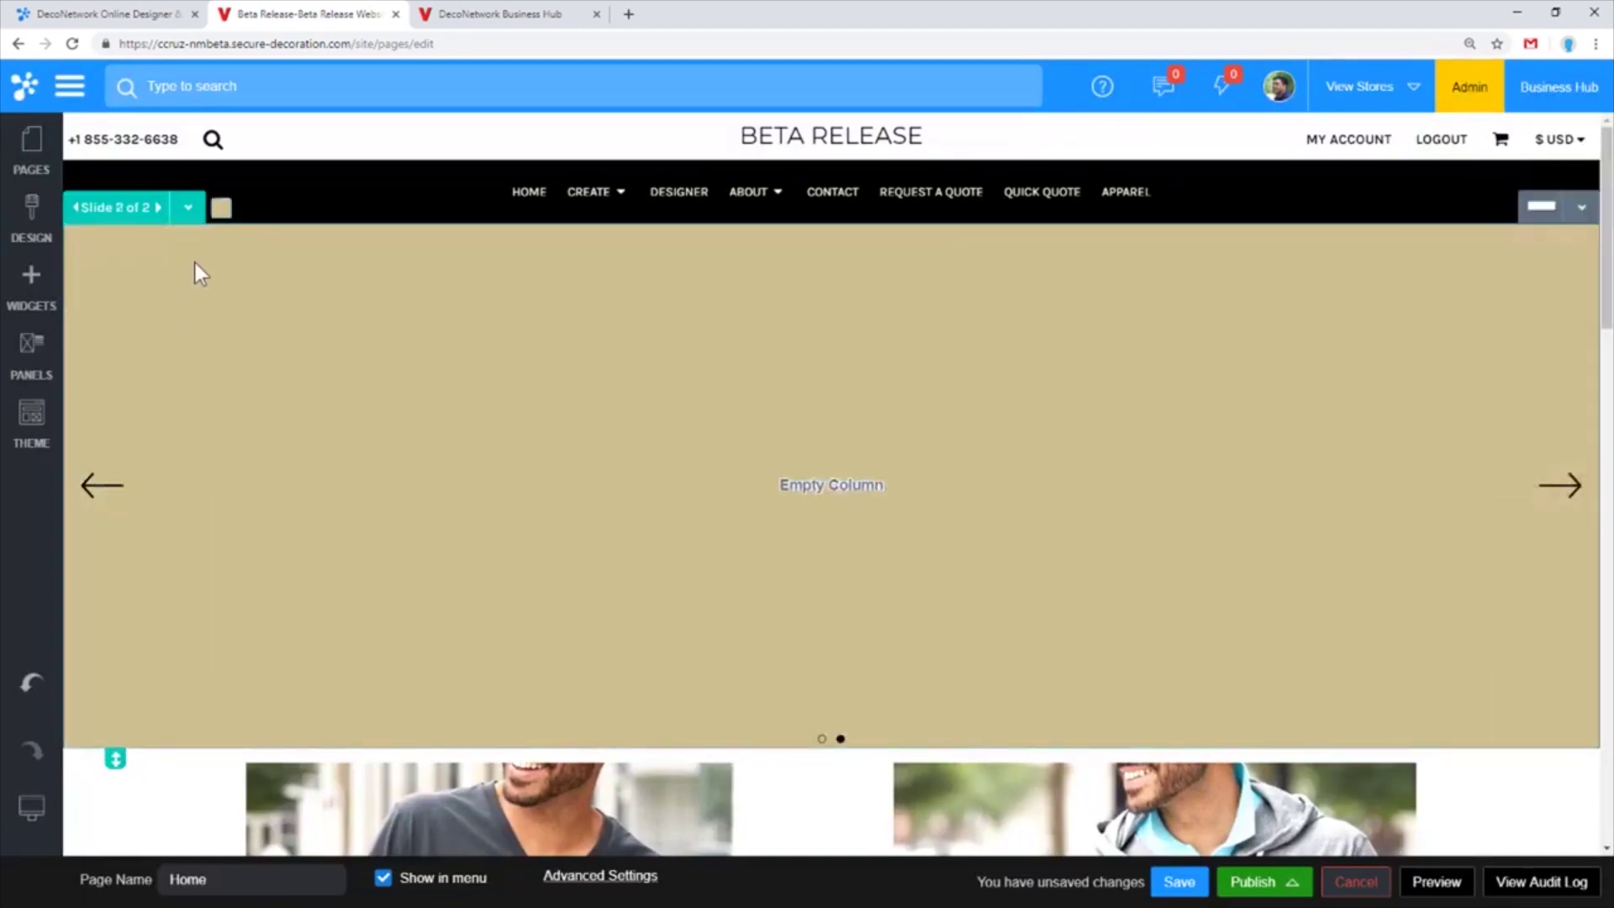
pyautogui.click(220, 209)
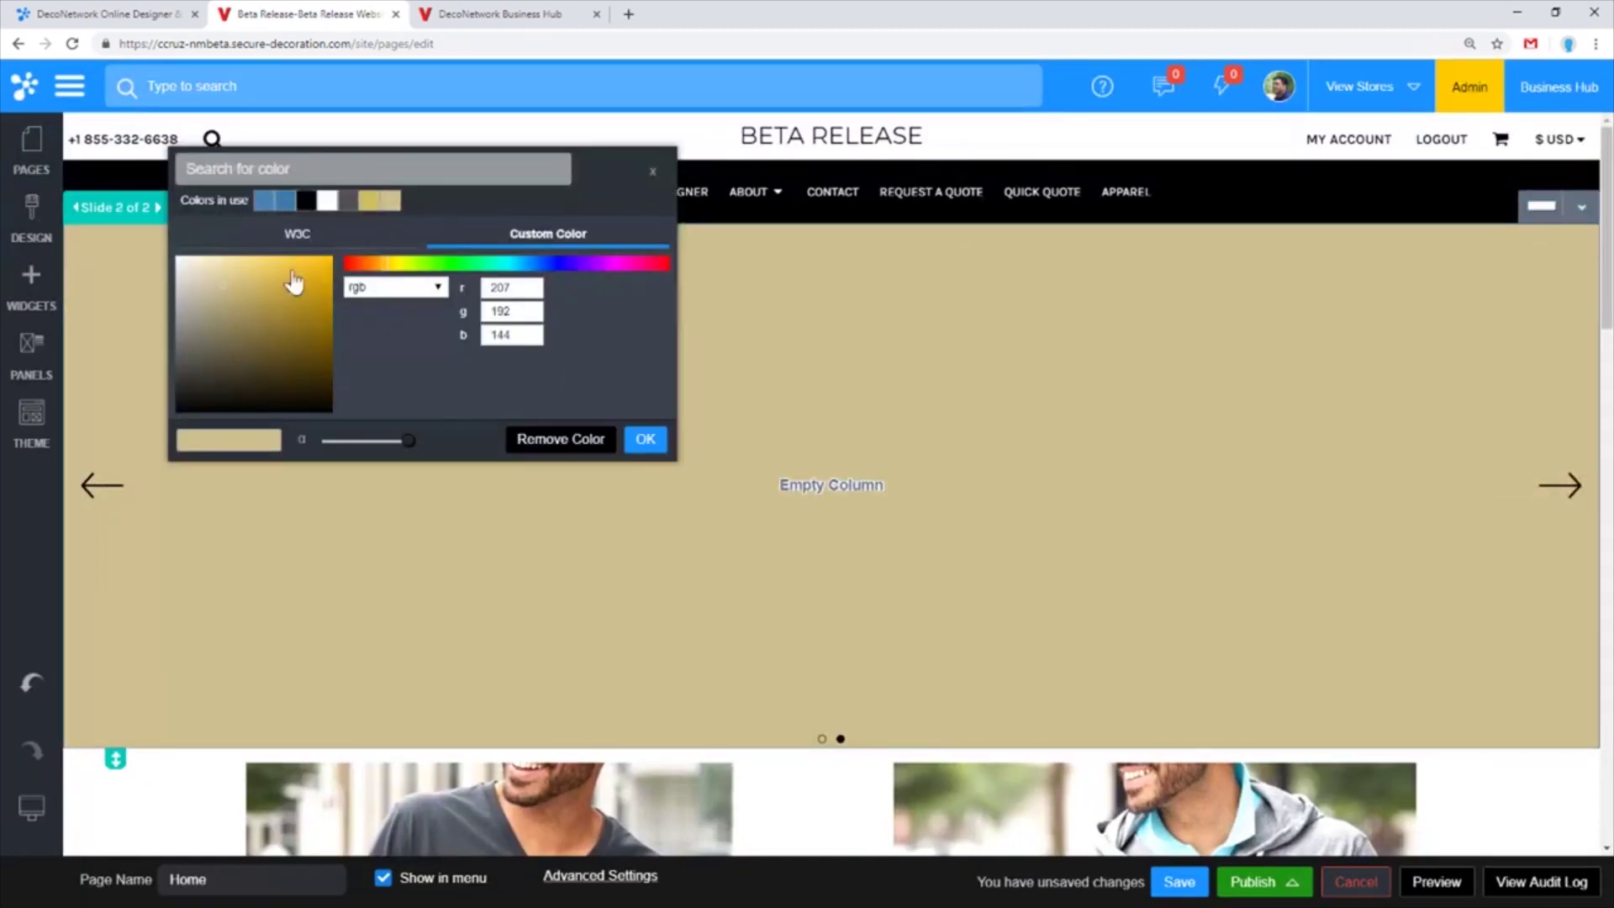
pyautogui.click(553, 454)
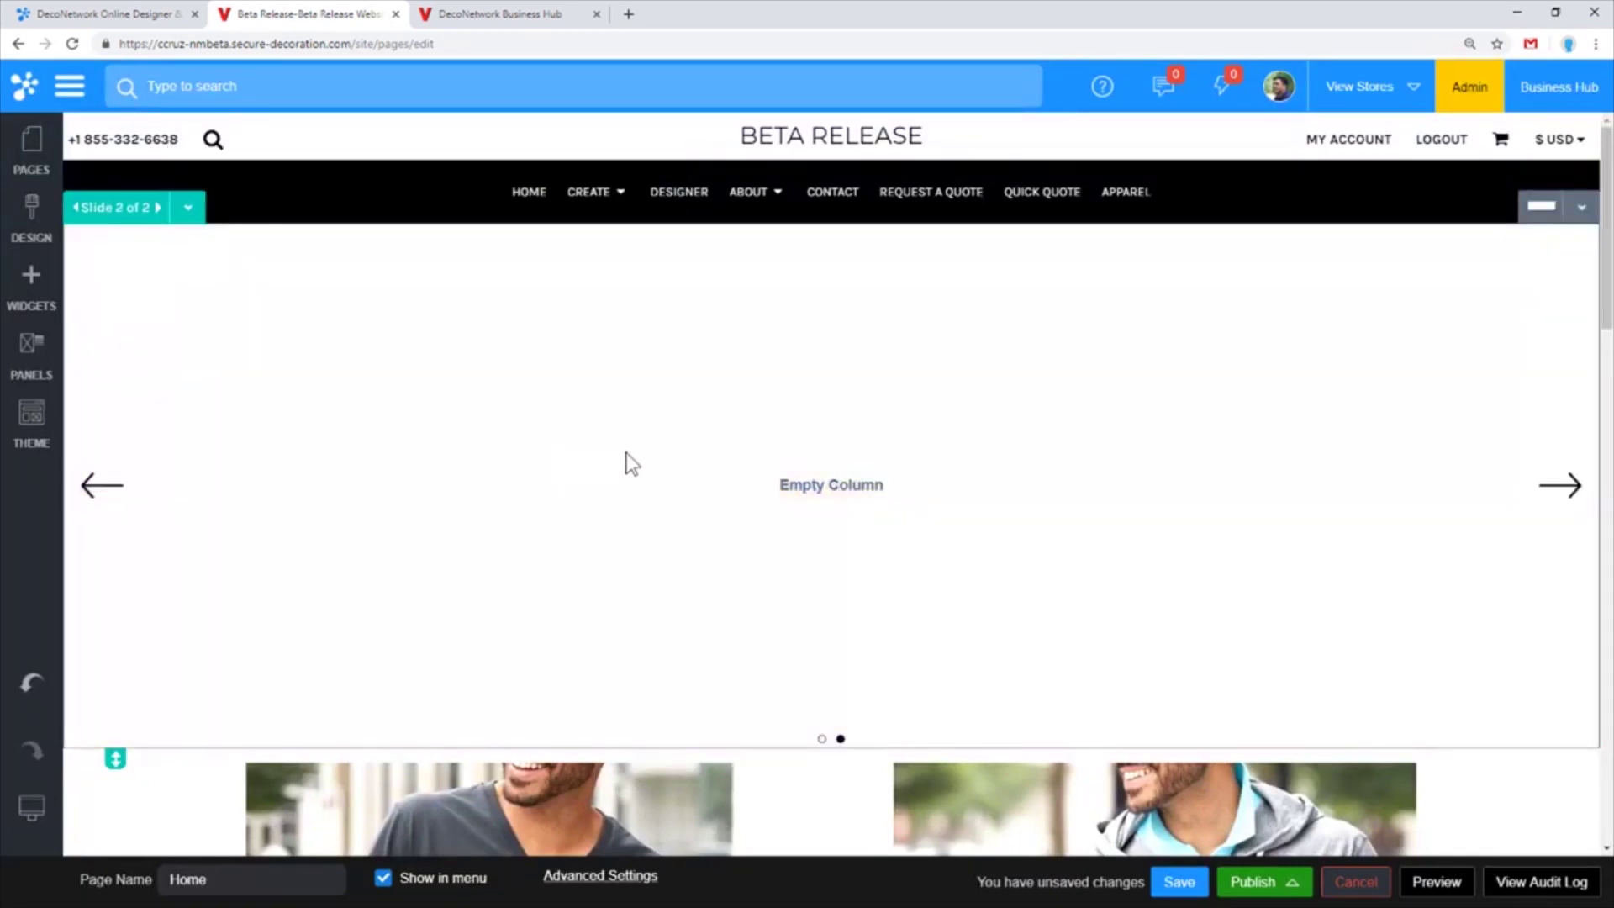
pyautogui.click(156, 208)
pyautogui.click(31, 286)
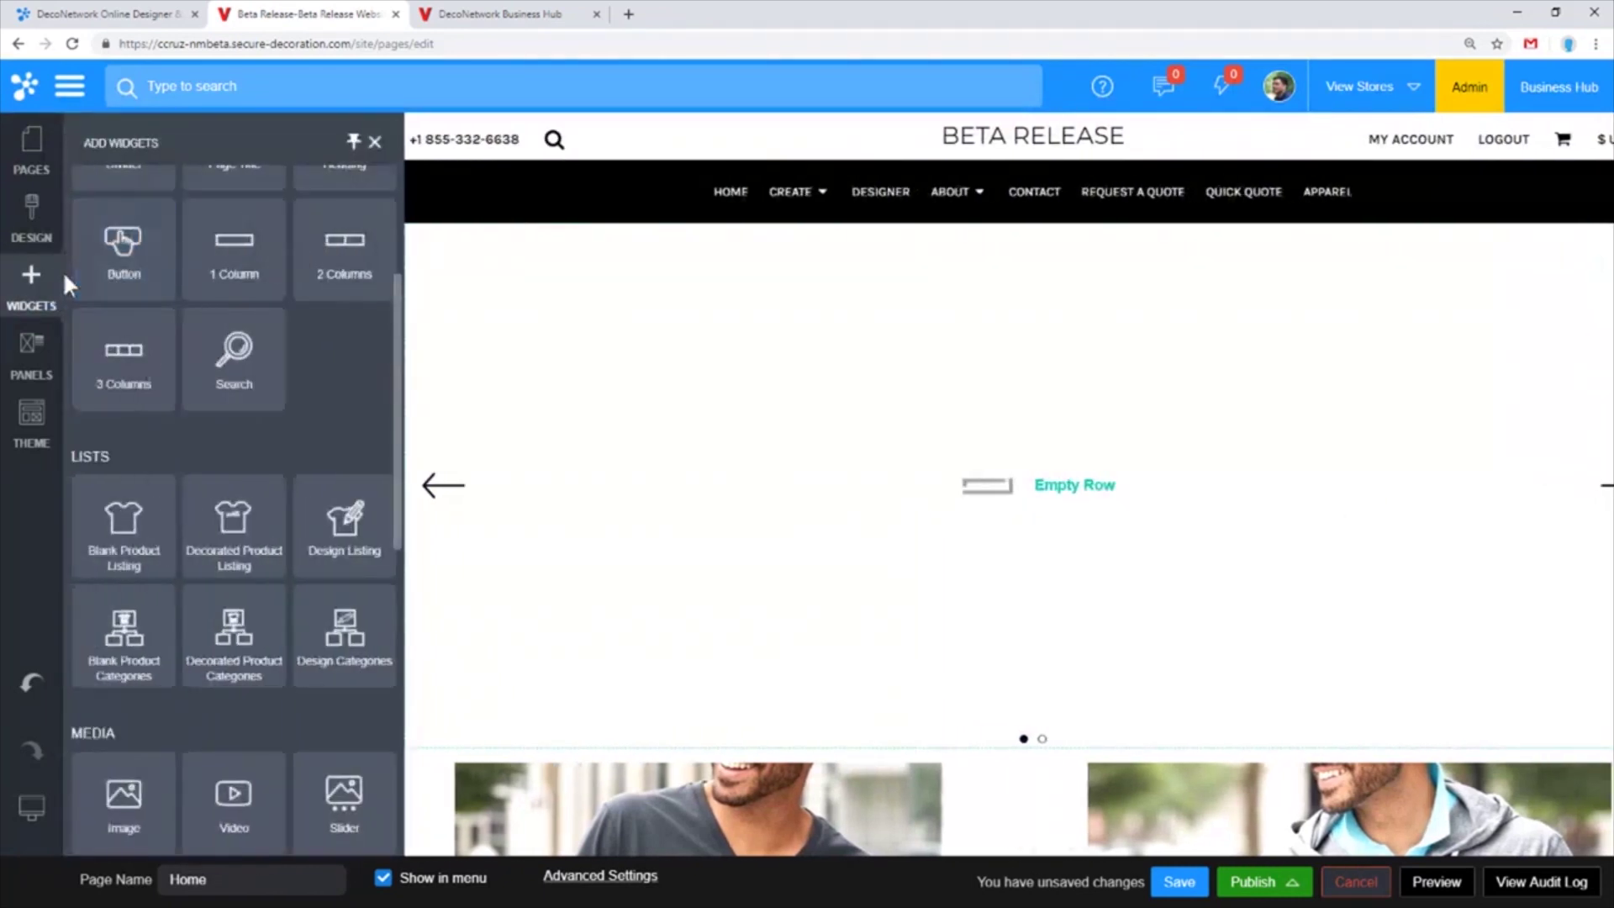
# Add an Image widget to slide 1 holding the novelty gifts banner from Your Images
pyautogui.scroll(4, 126, 484)
pyautogui.scroll(-5, 173, 462)
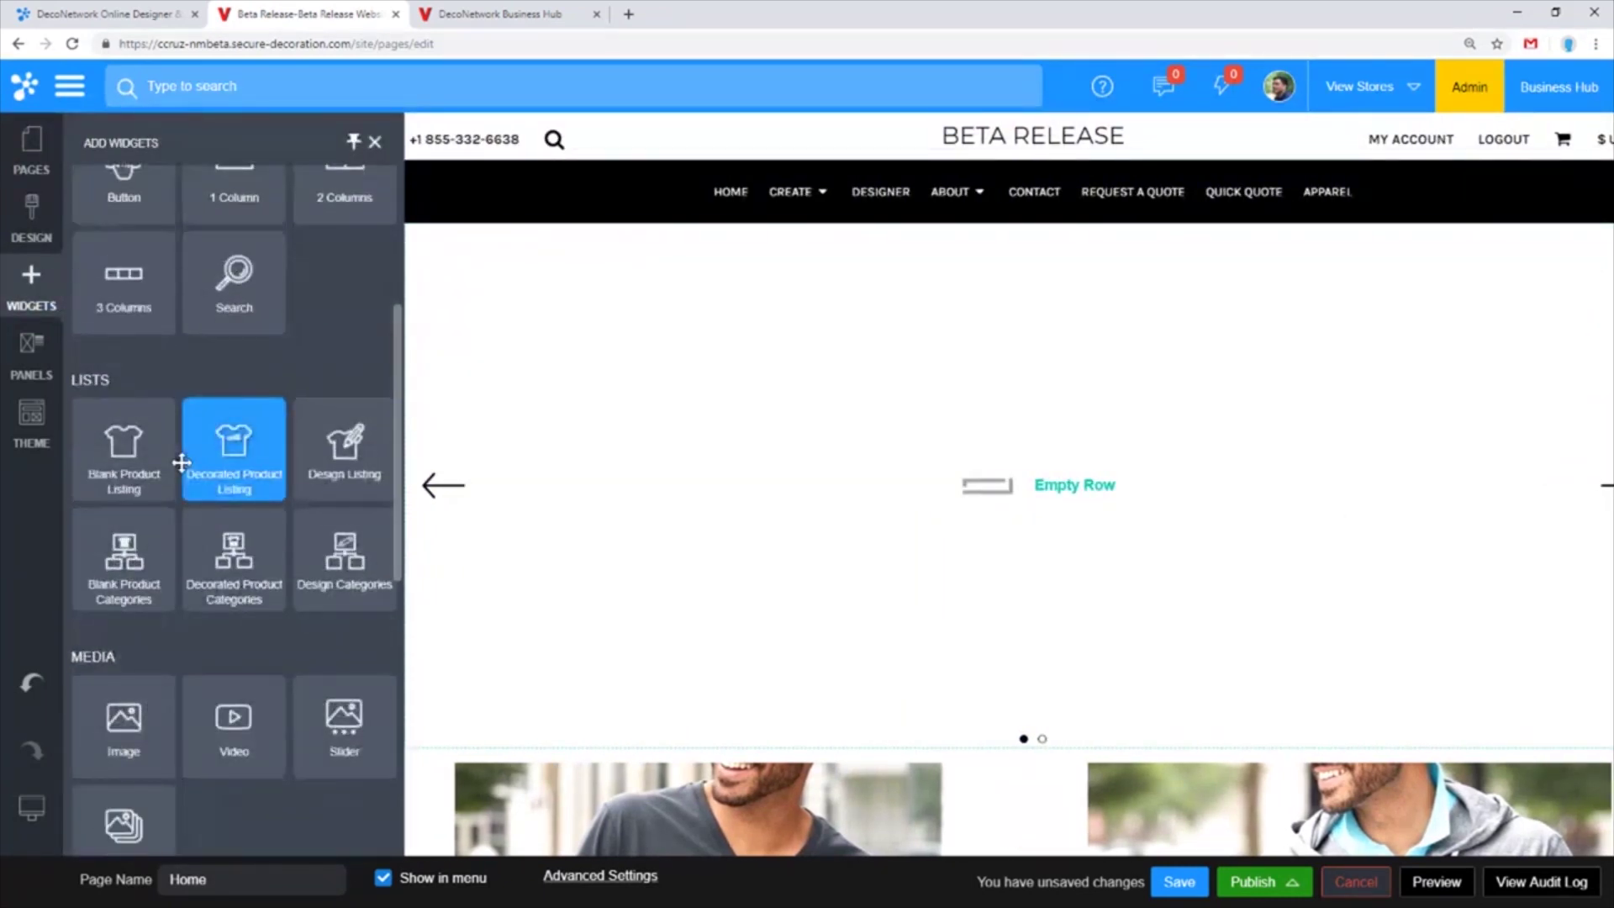
pyautogui.moveTo(139, 688); pyautogui.dragTo(622, 475)
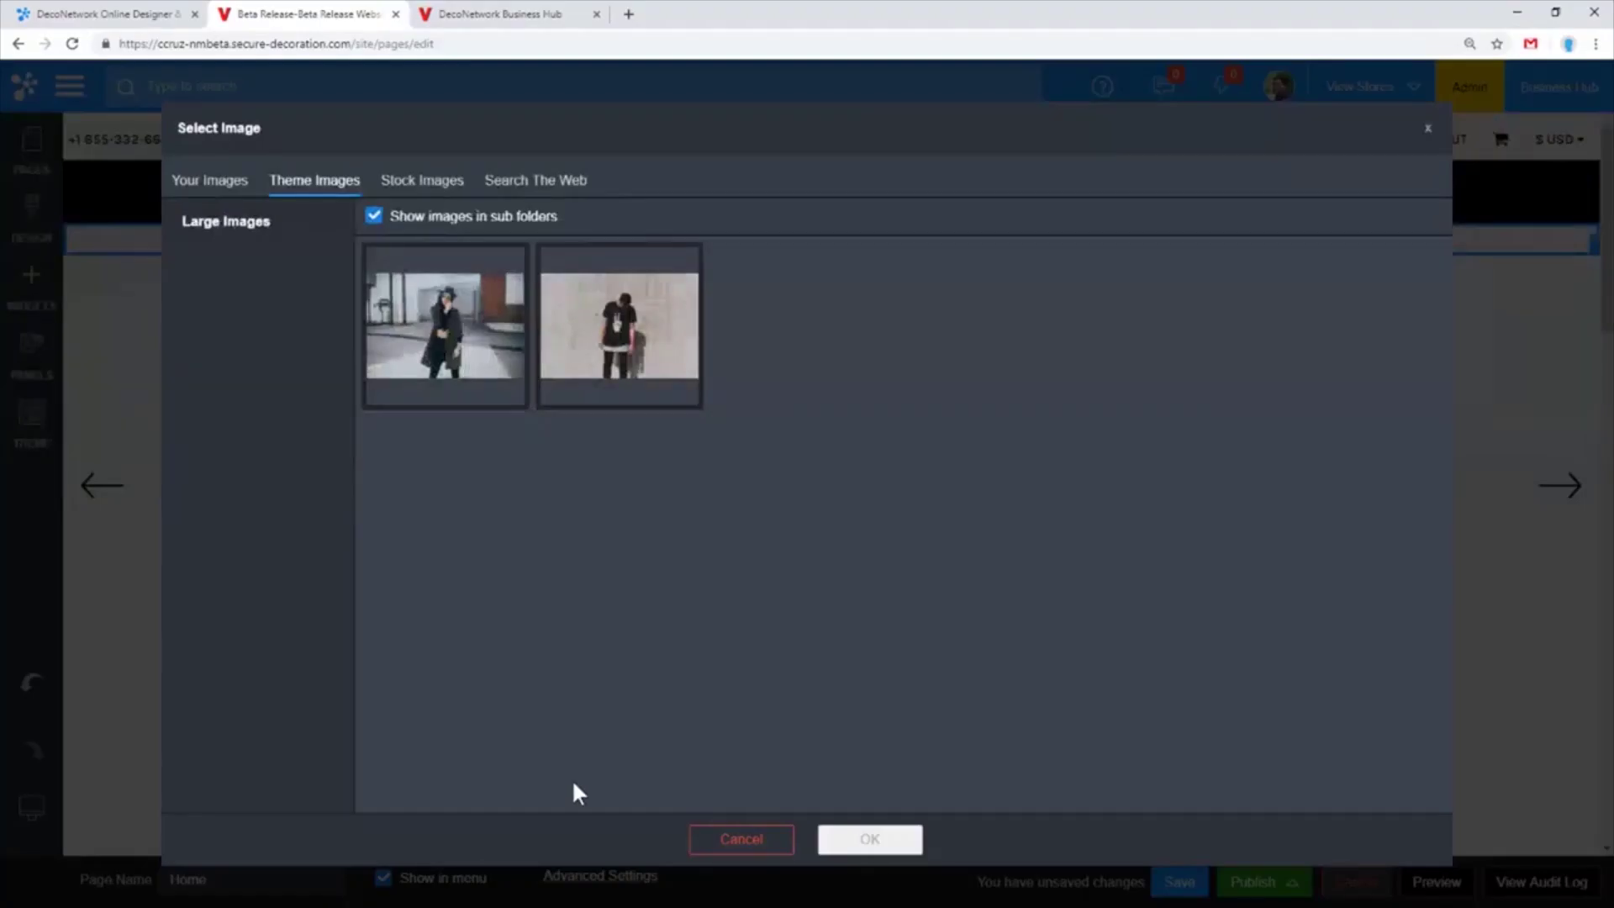
pyautogui.click(210, 192)
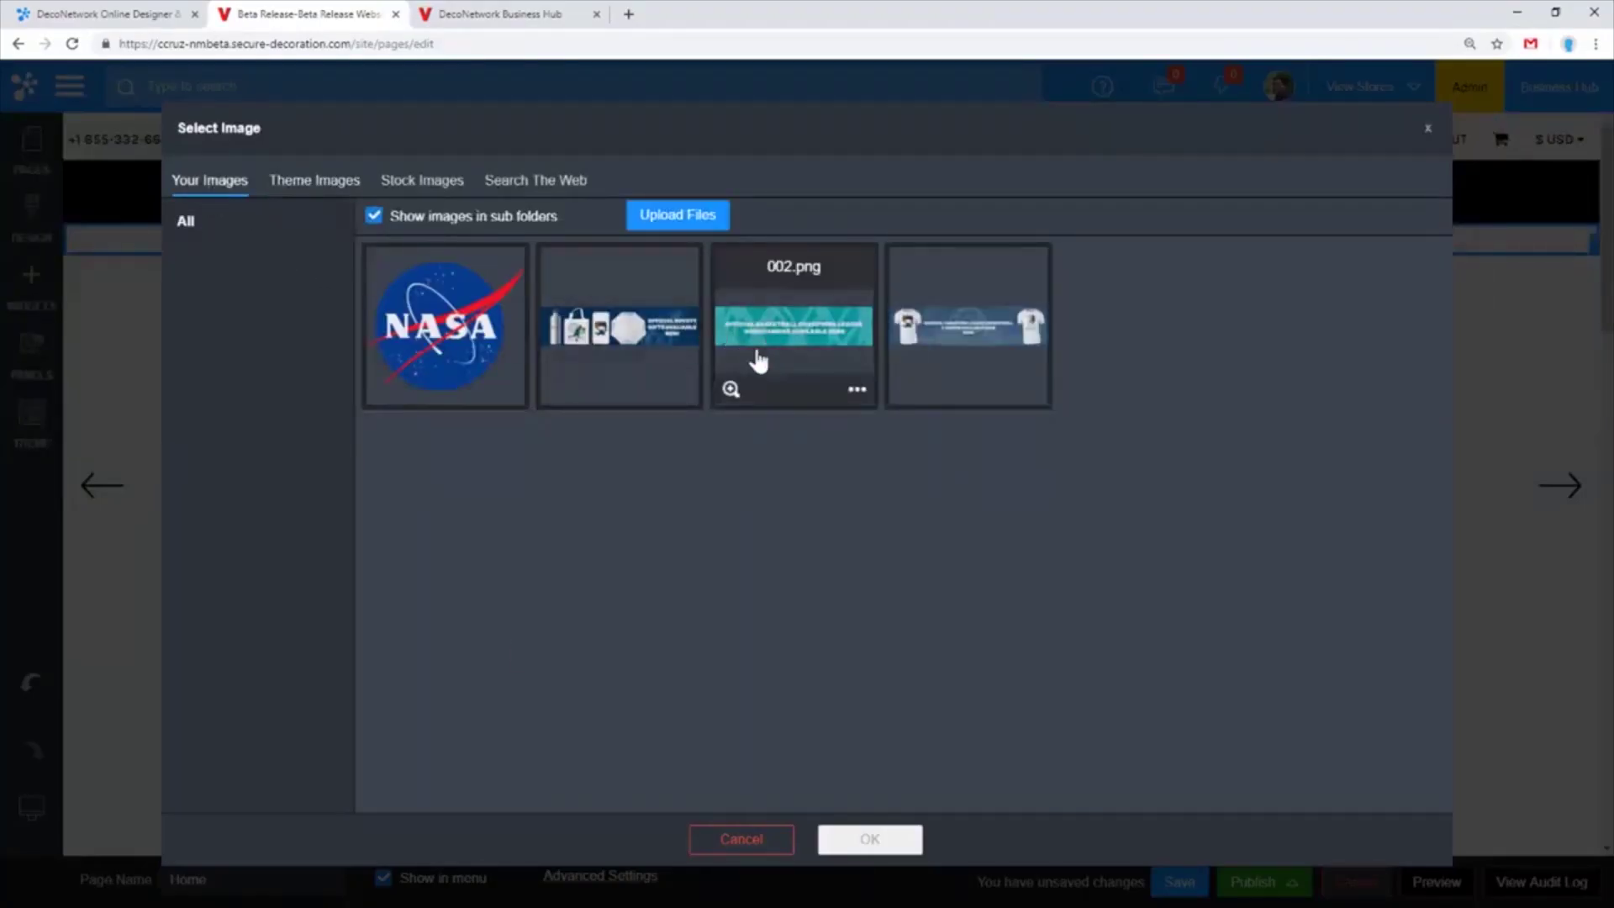
pyautogui.click(694, 350)
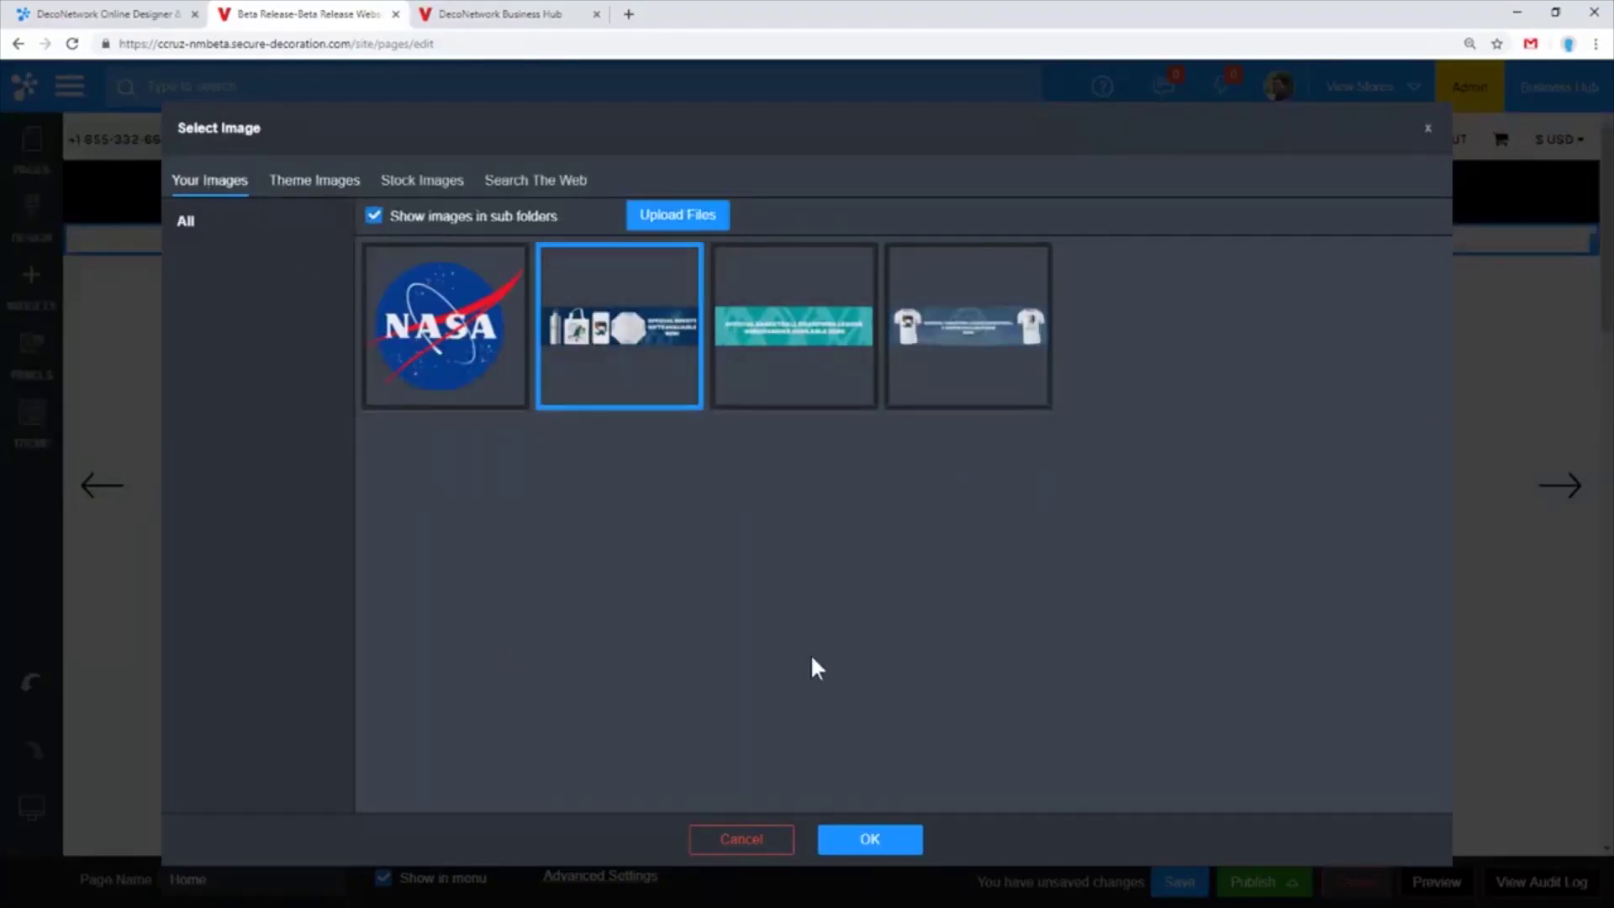
pyautogui.click(861, 840)
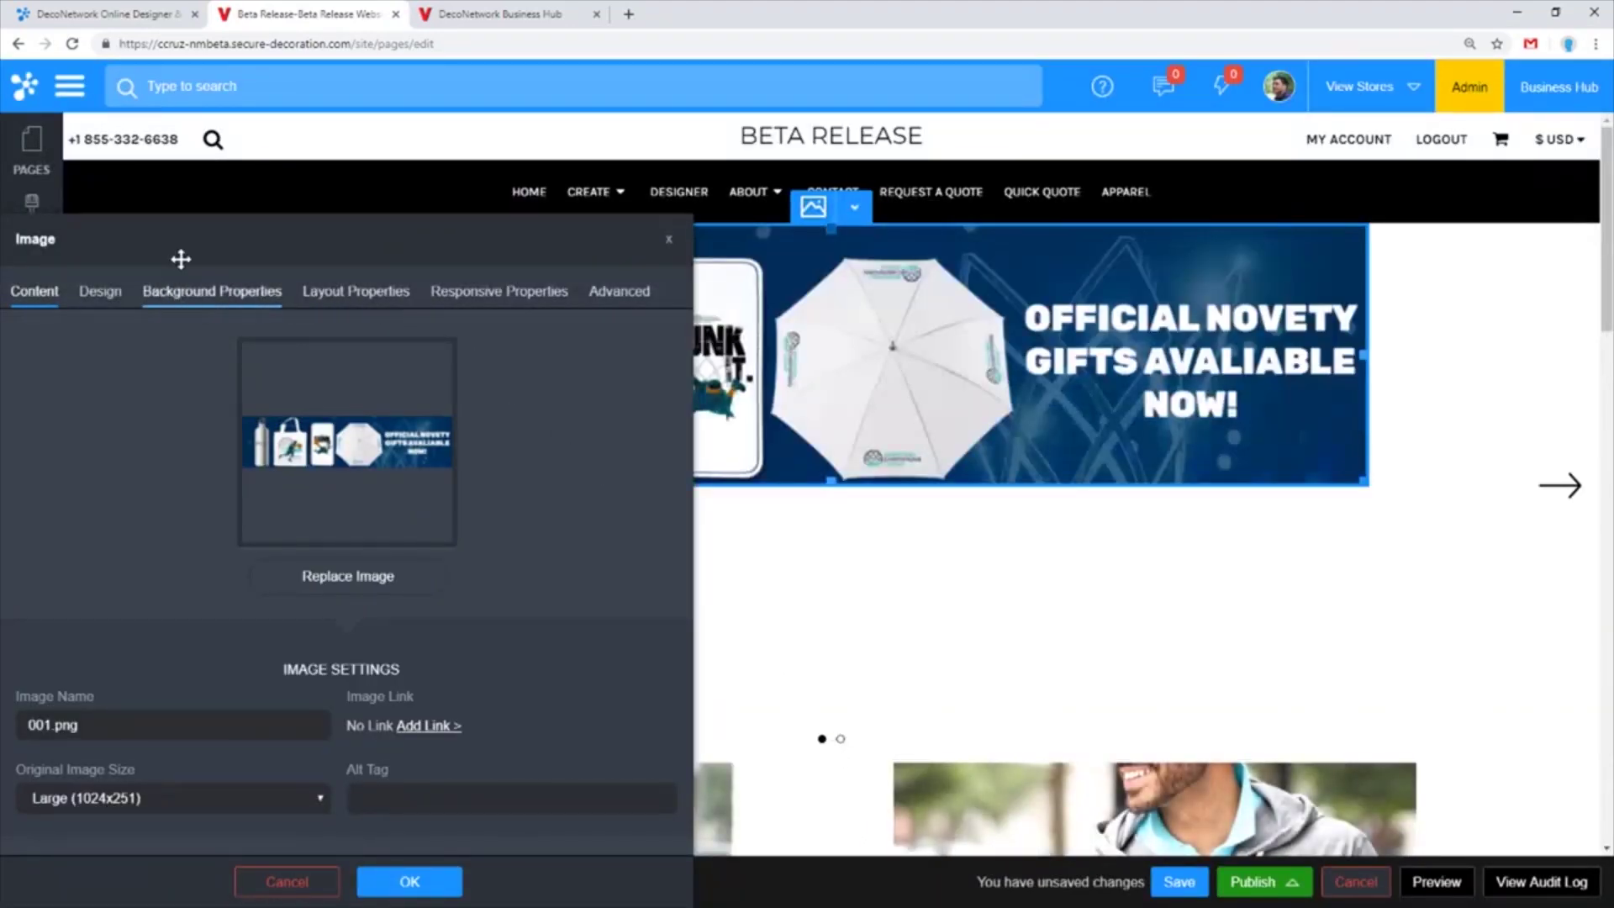
# Set the banner to Original Size (1497x367) with stretch or shrink to fit image fitting
pyautogui.moveTo(181, 259); pyautogui.dragTo(311, 242)
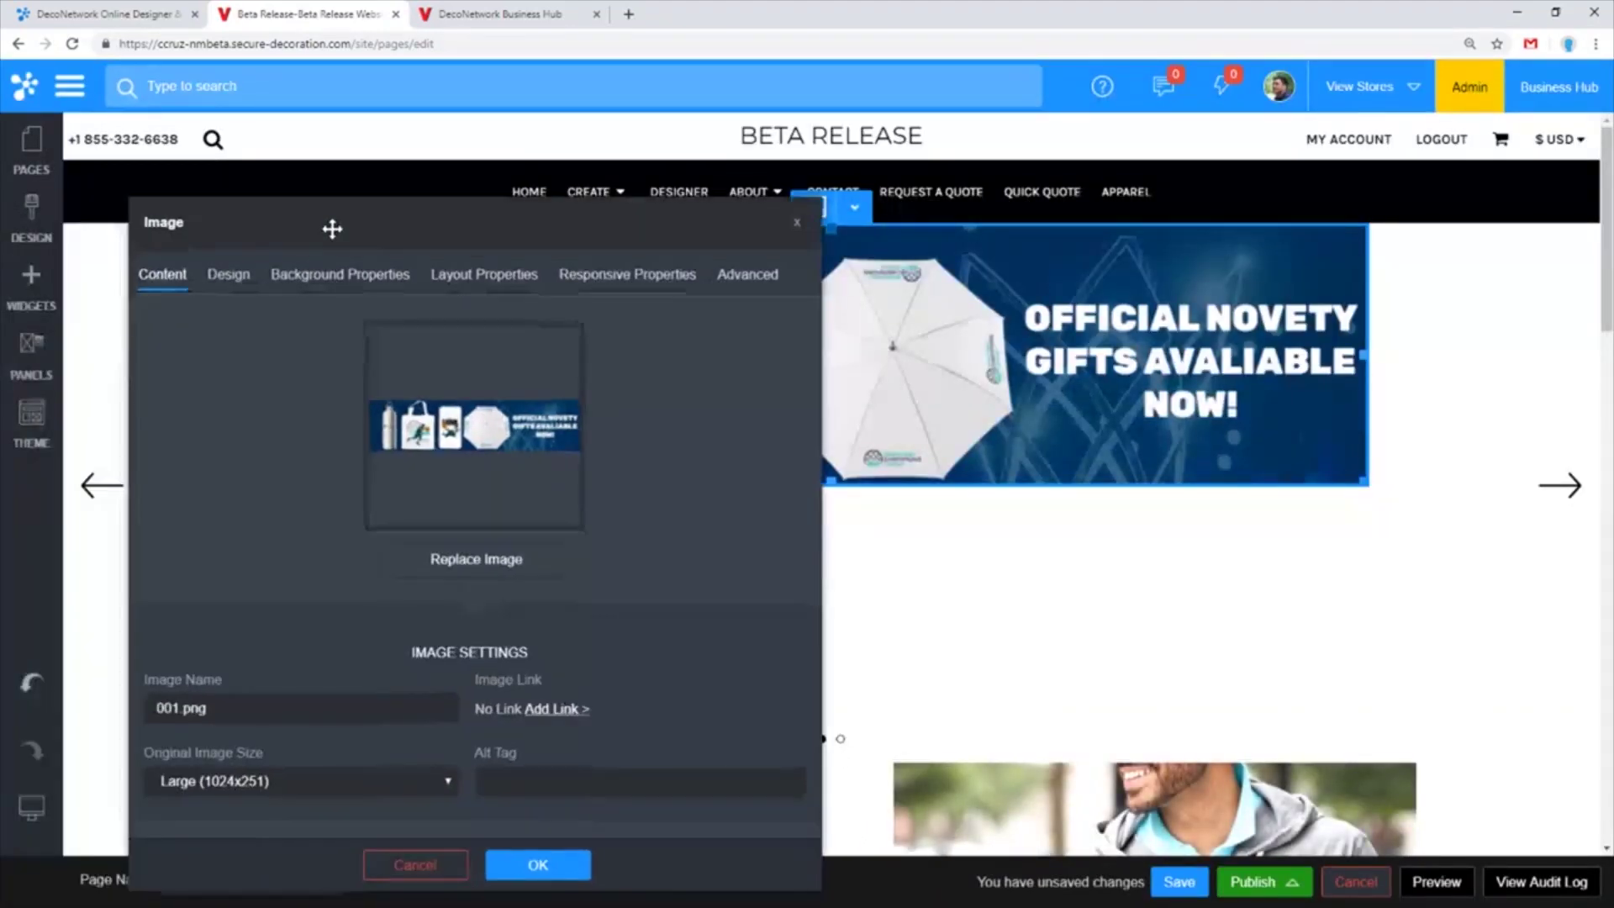
pyautogui.click(273, 774)
pyautogui.click(274, 782)
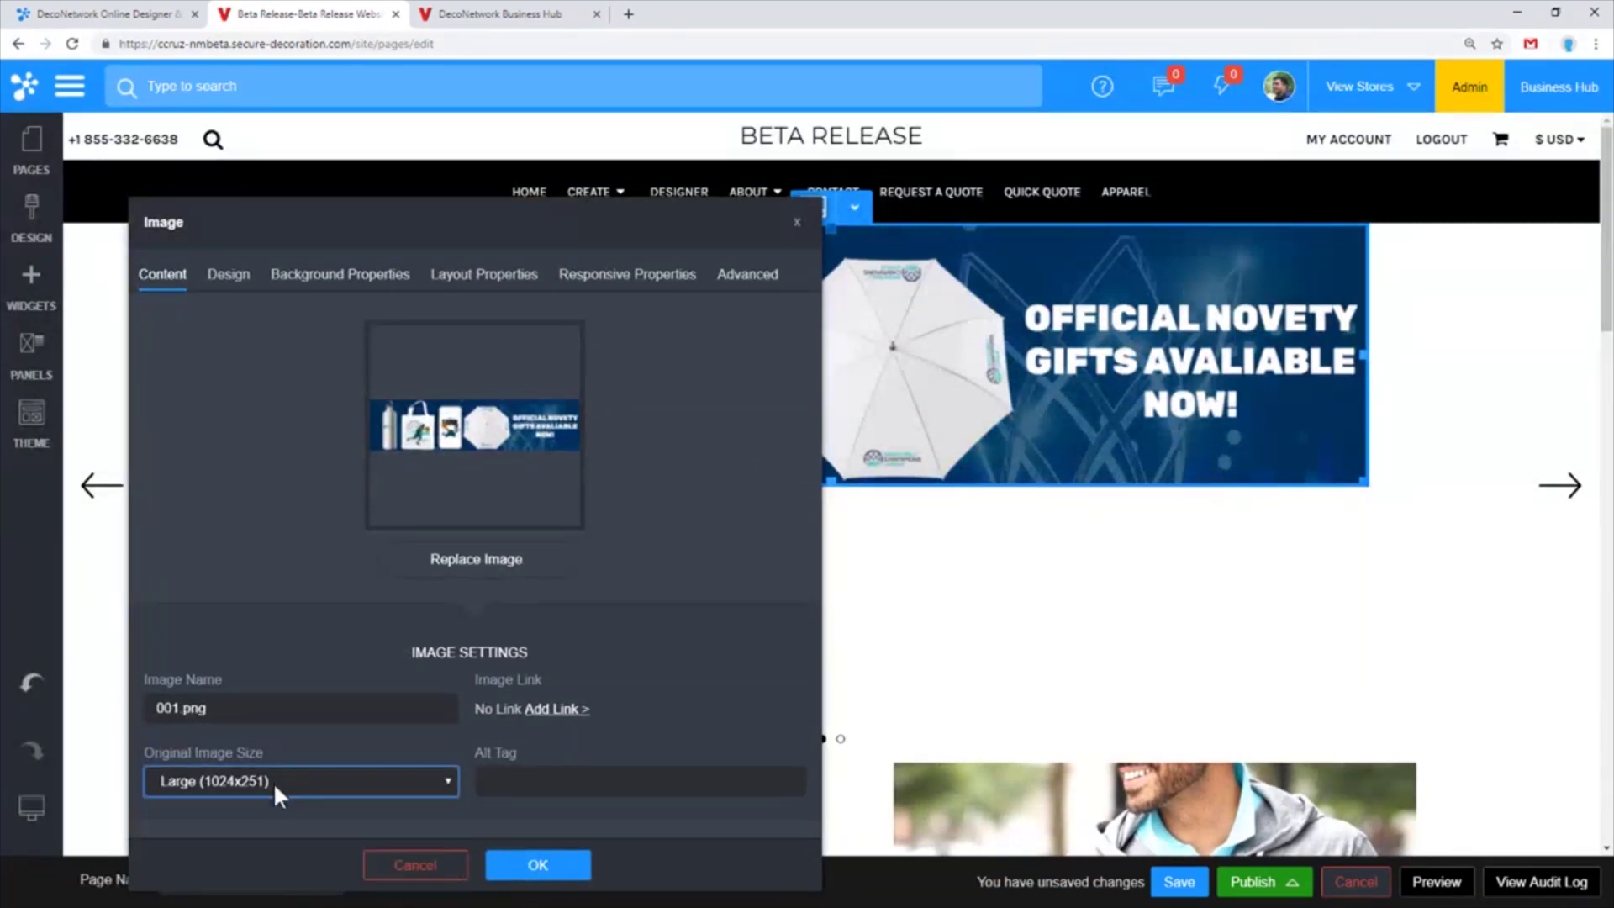
pyautogui.click(450, 783)
pyautogui.click(441, 782)
pyautogui.click(438, 778)
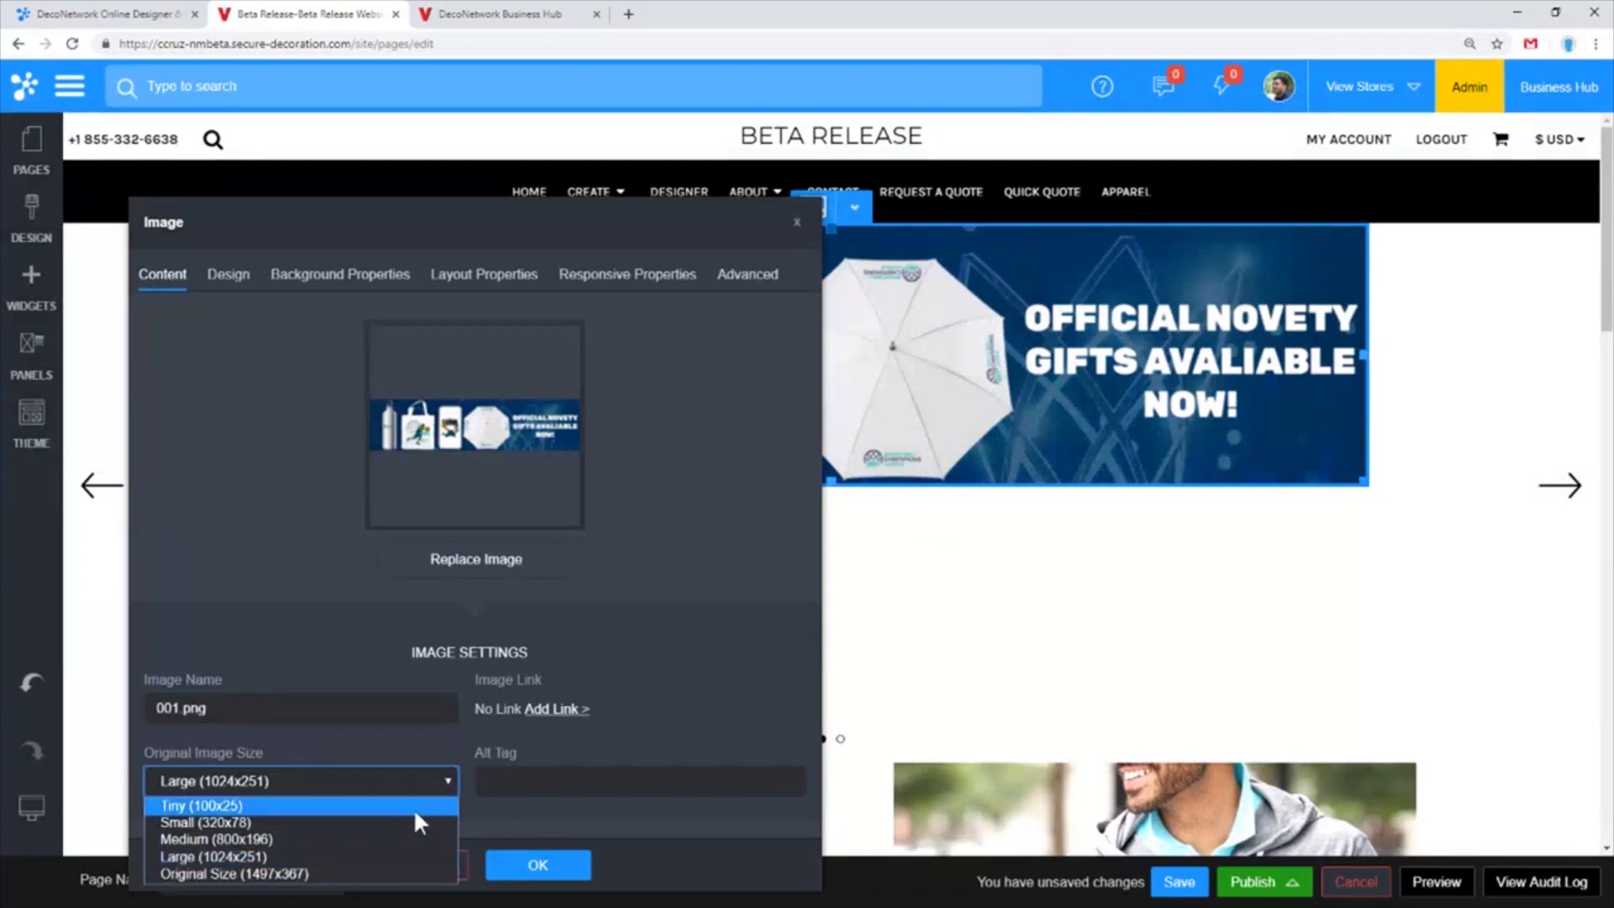
pyautogui.click(318, 871)
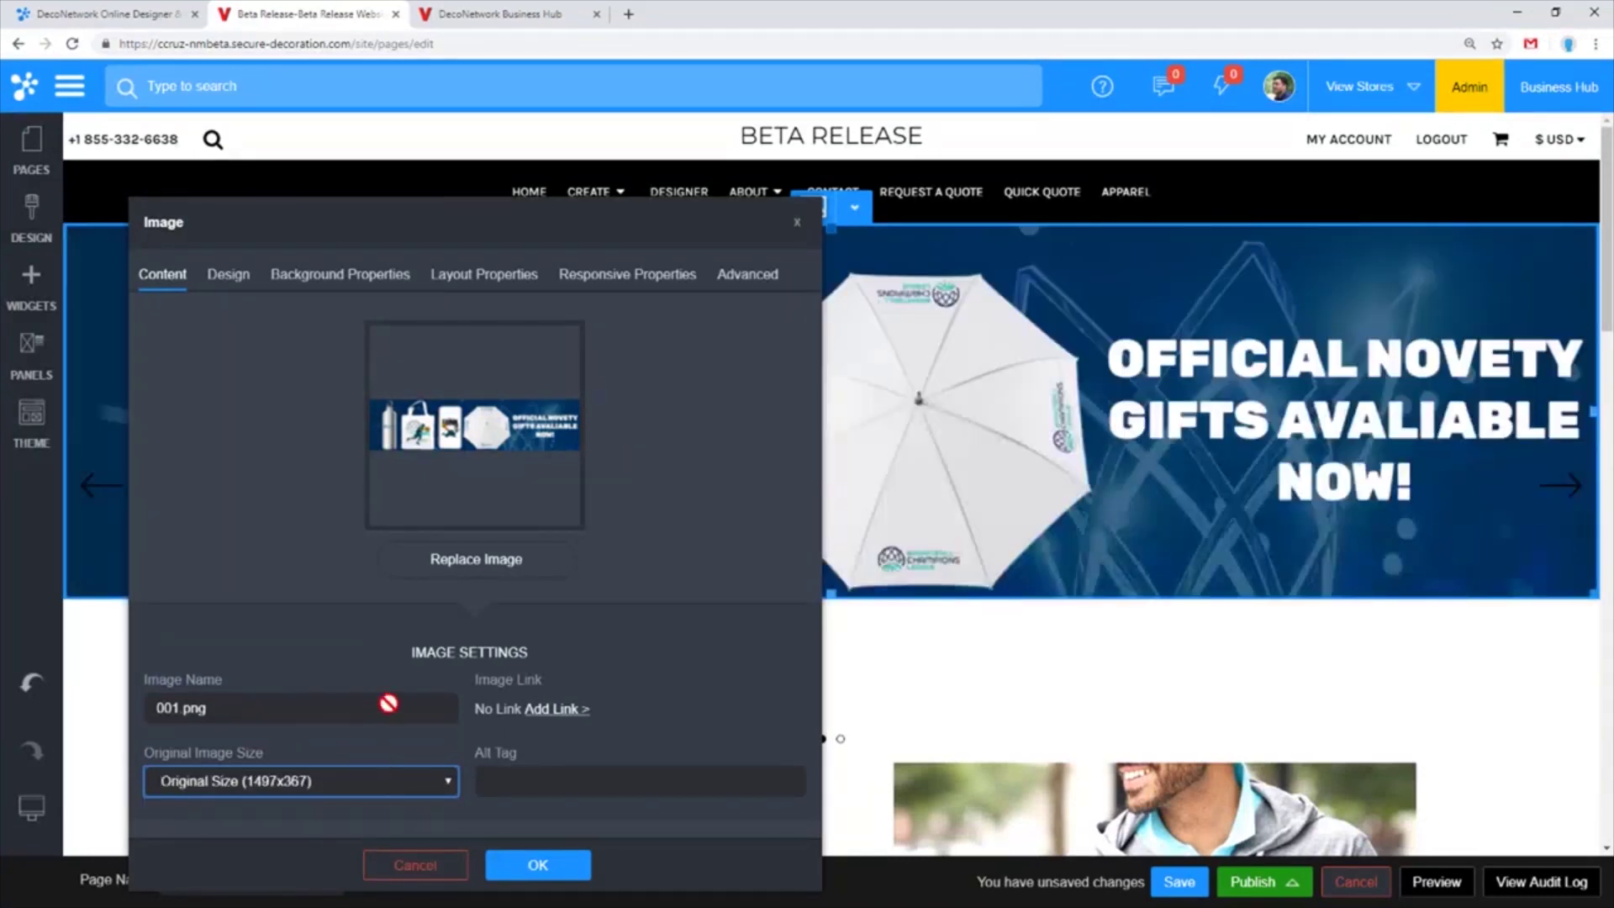
pyautogui.click(239, 272)
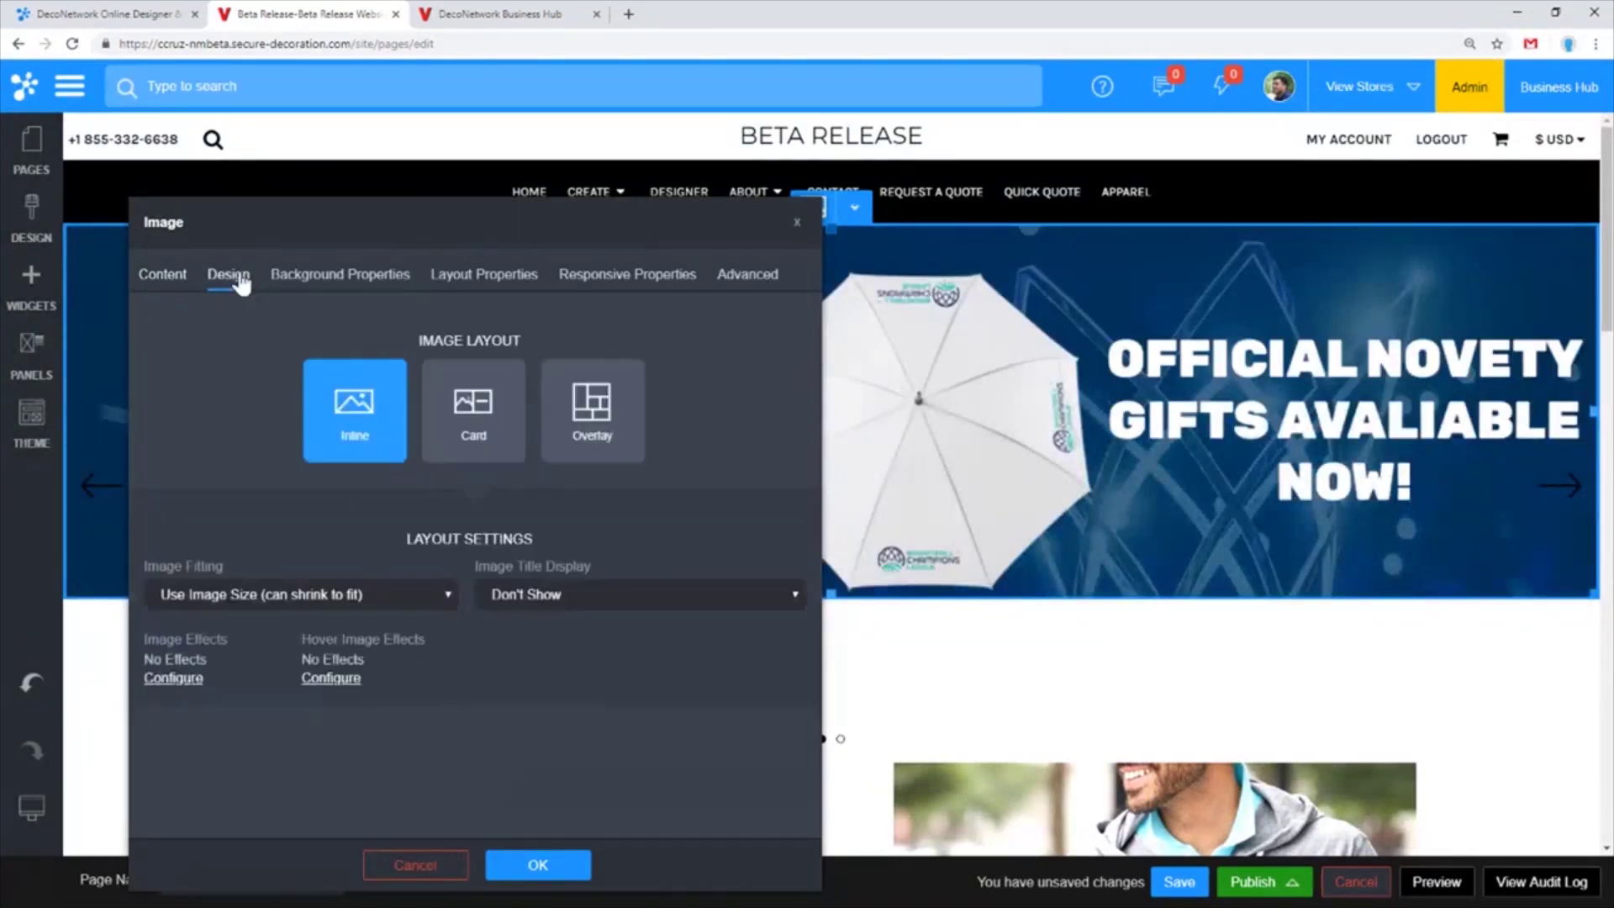
pyautogui.click(385, 597)
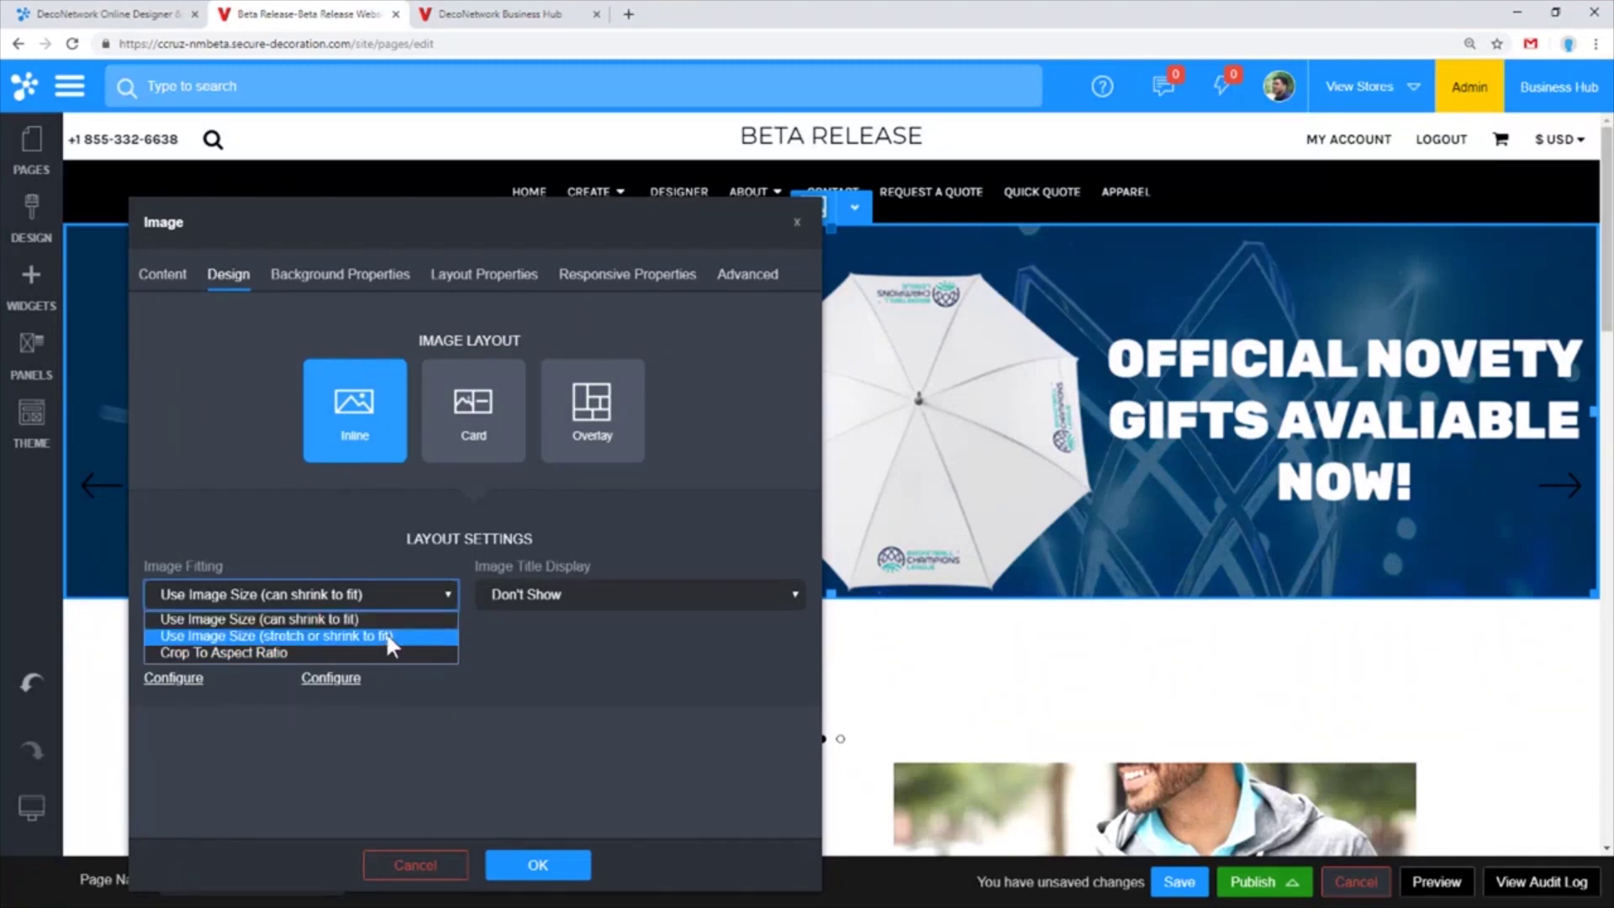
pyautogui.click(341, 636)
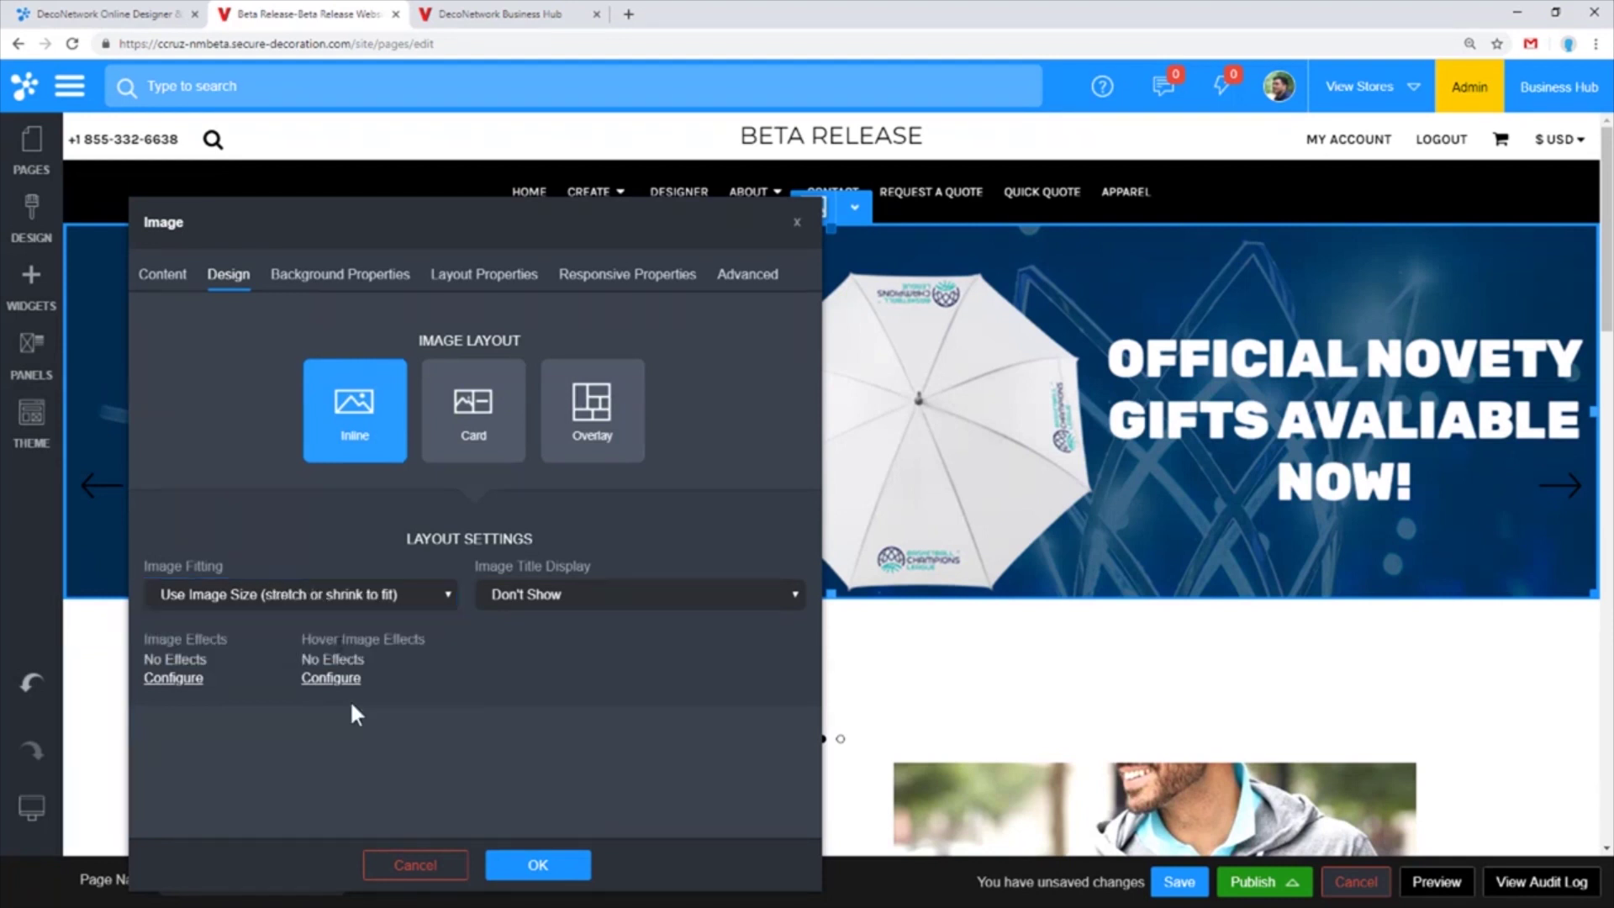
pyautogui.click(550, 876)
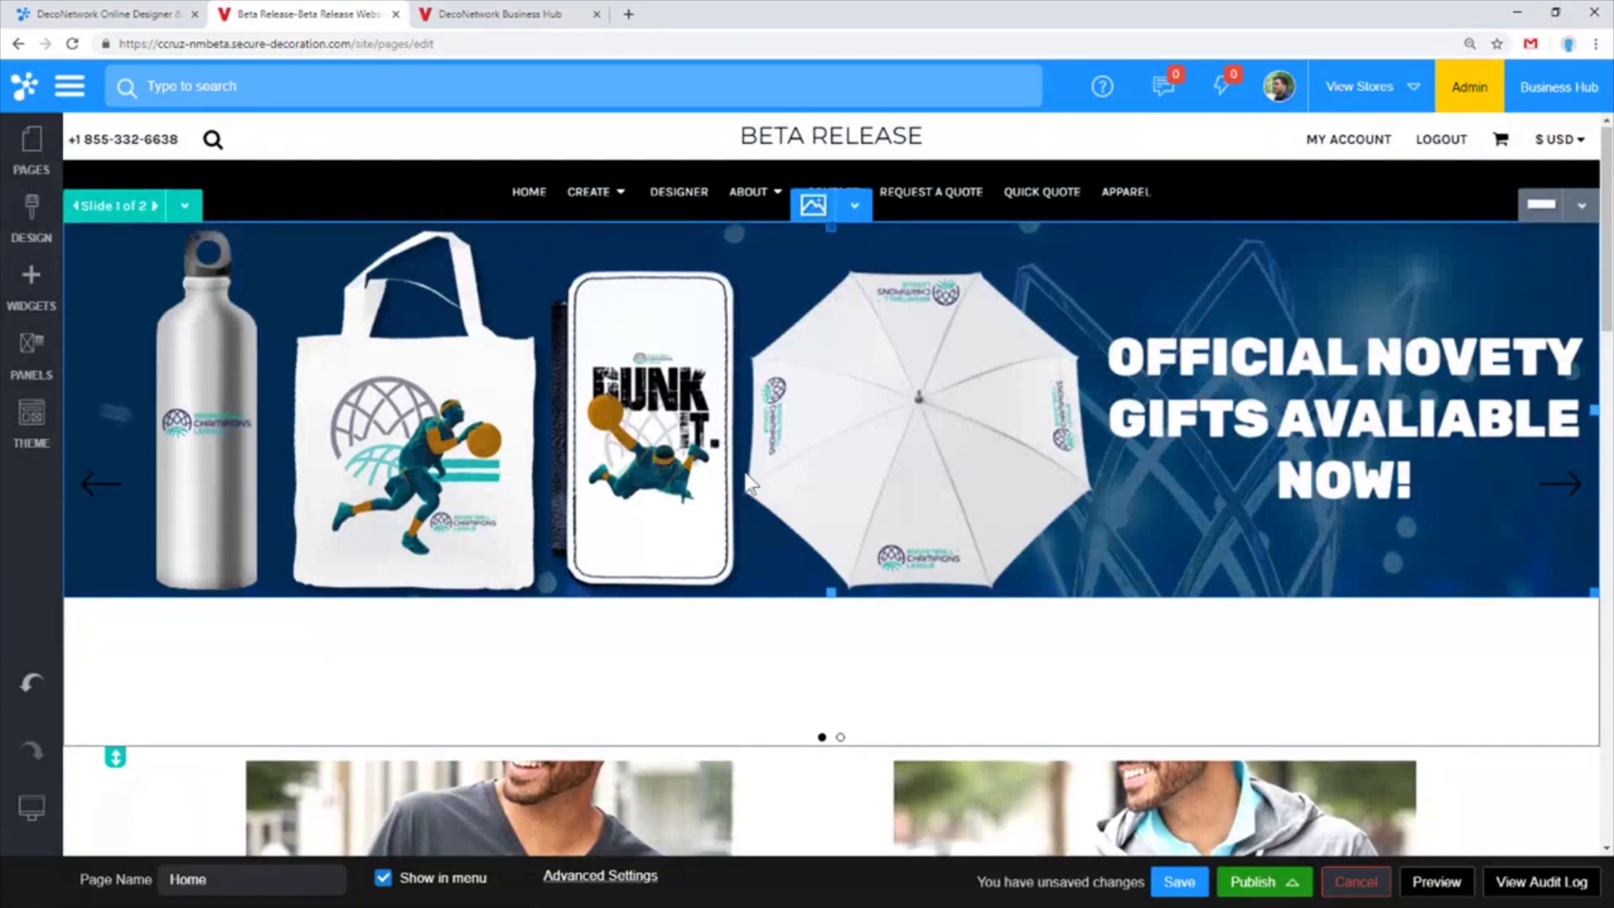
# Add an Image widget to slide 2 holding the teal Basketball Champions League banner
pyautogui.click(155, 207)
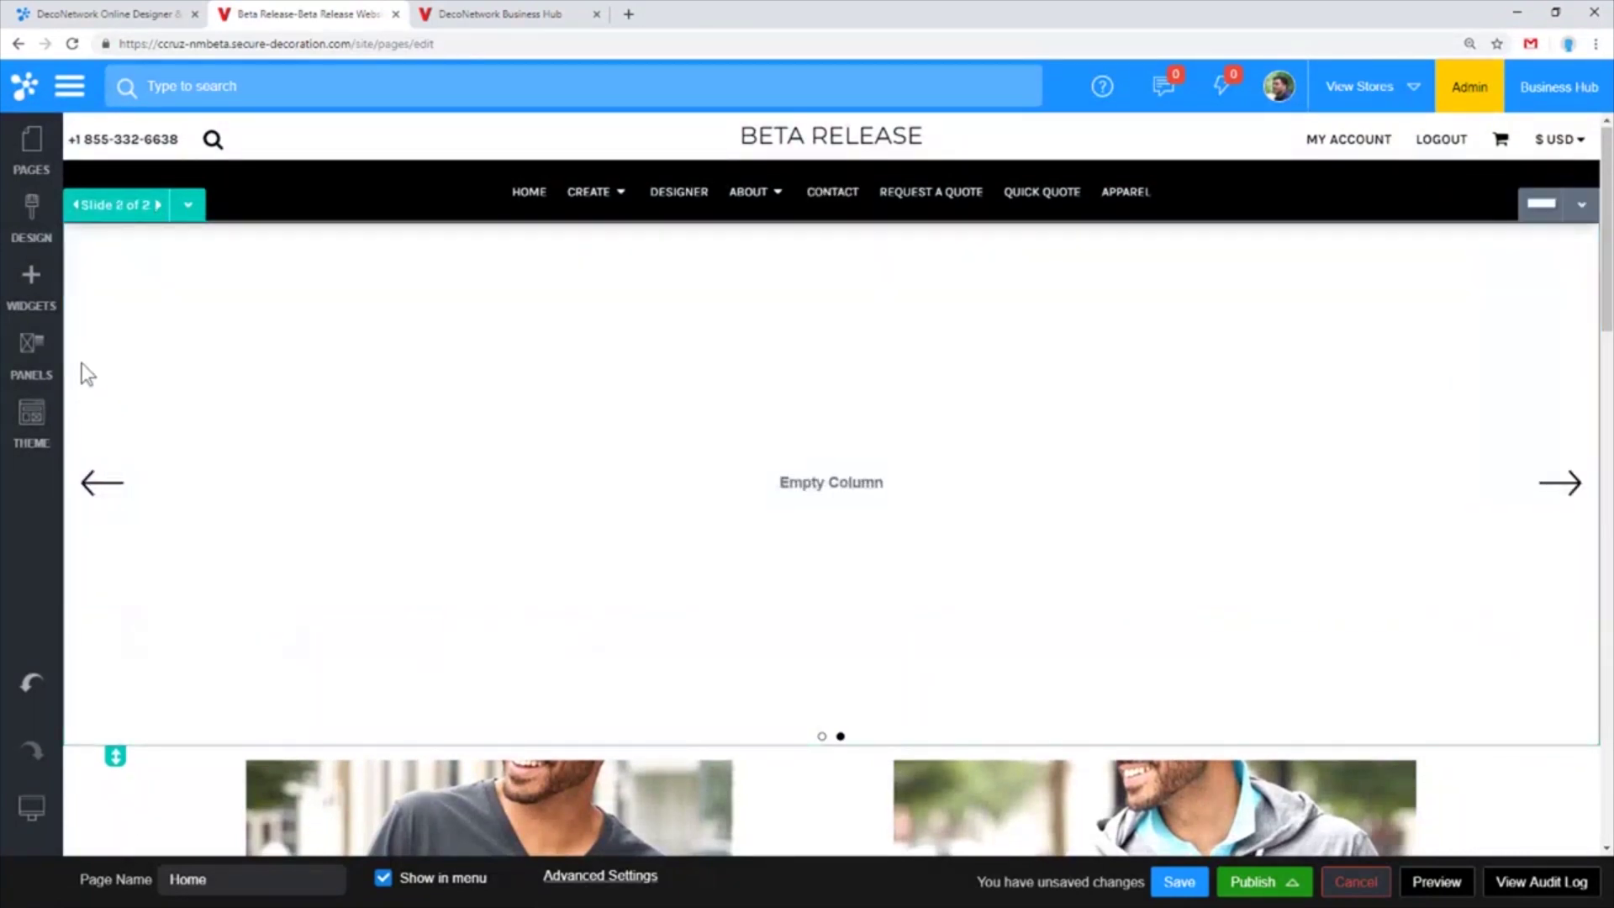
pyautogui.click(34, 288)
pyautogui.moveTo(126, 723); pyautogui.dragTo(673, 475)
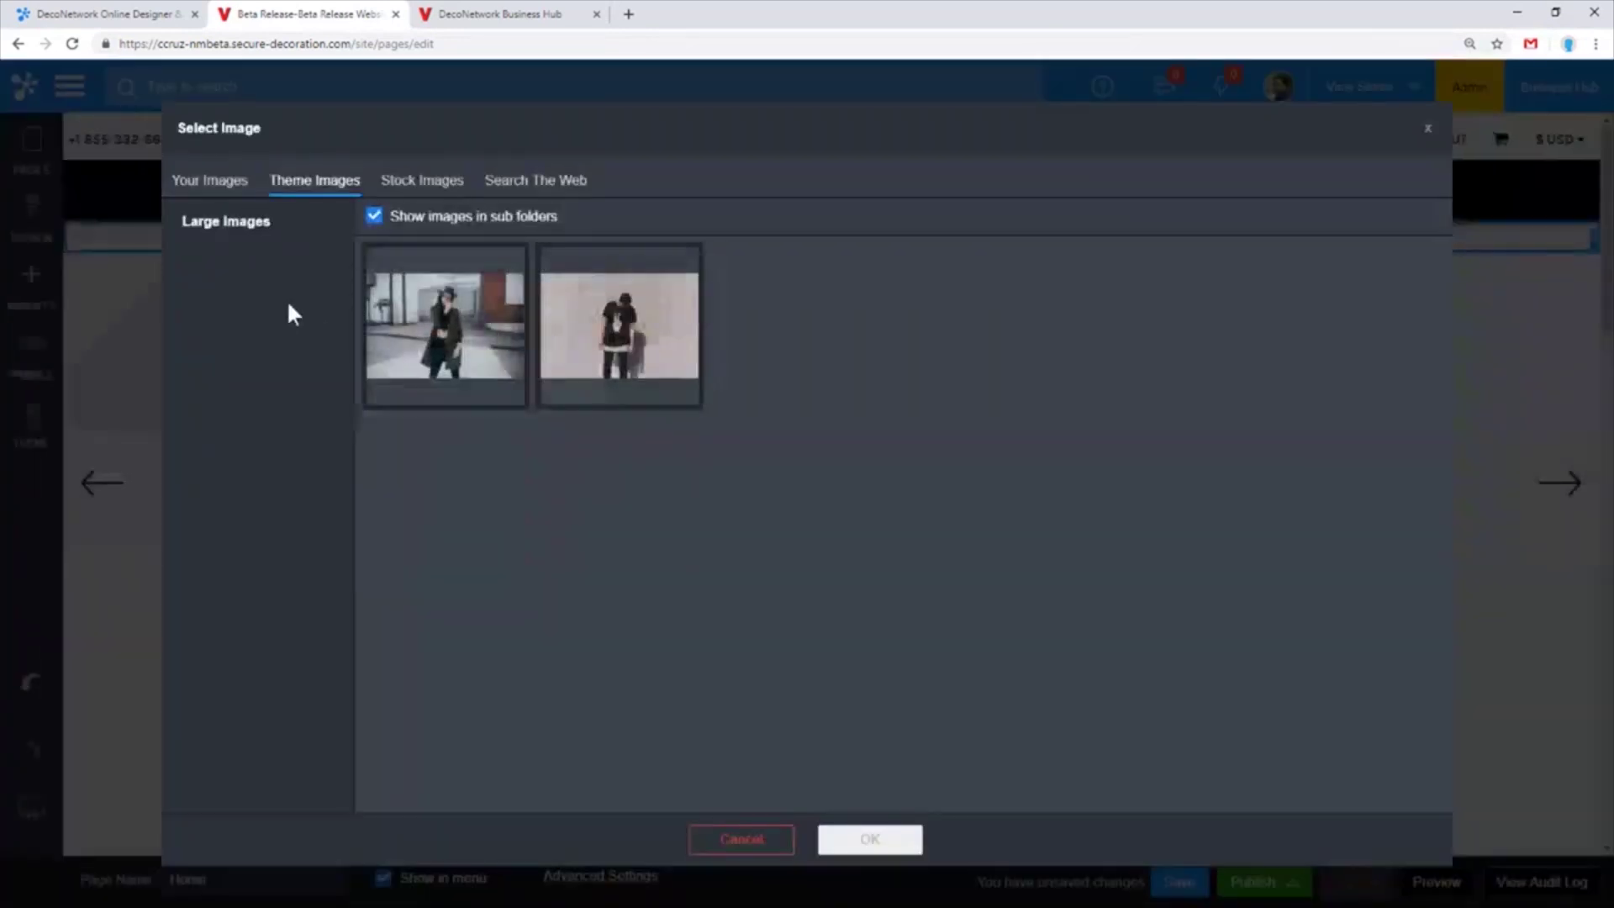
pyautogui.click(212, 180)
pyautogui.click(807, 340)
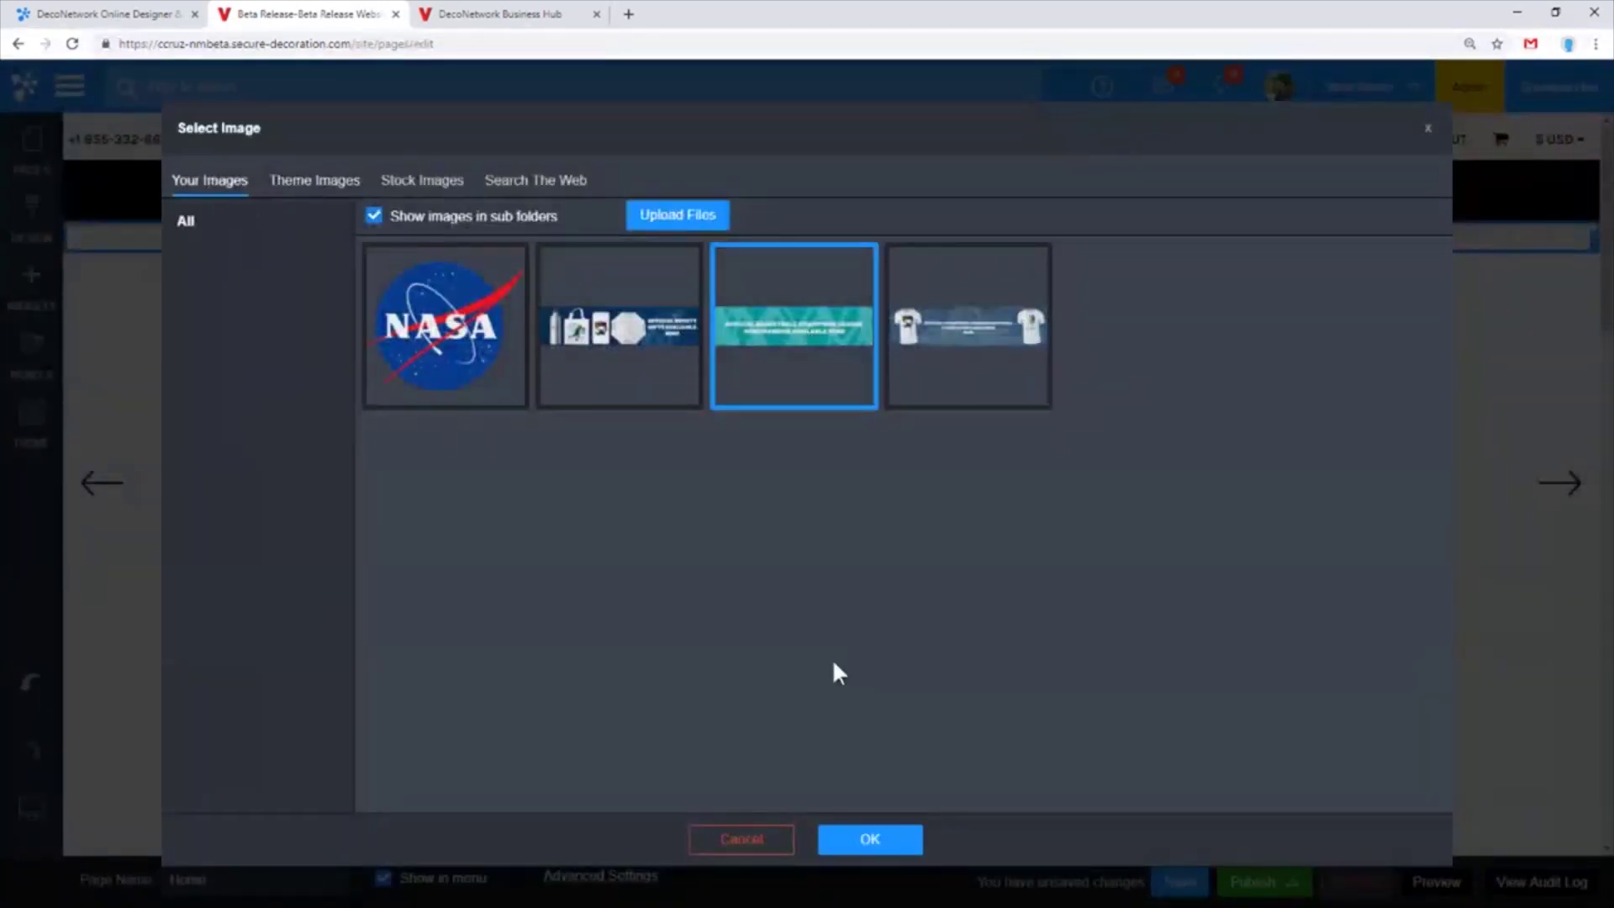
pyautogui.click(870, 839)
# Set the second banner to Original Size 1497x367 with stretch or shrink to fit
pyautogui.click(170, 800)
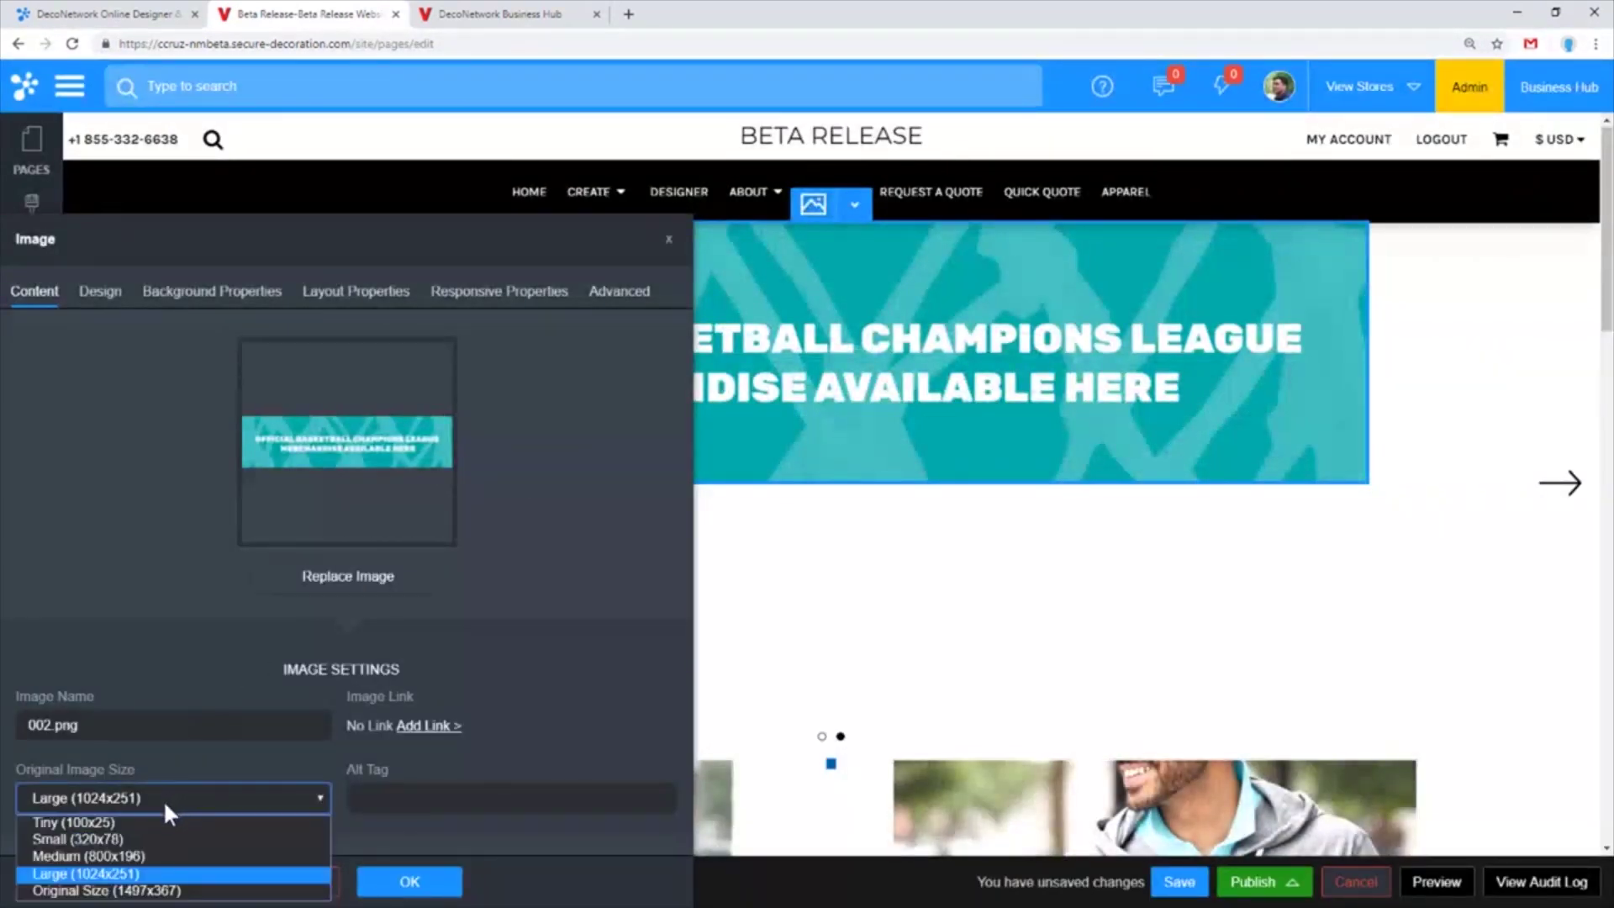
pyautogui.click(116, 891)
pyautogui.click(96, 294)
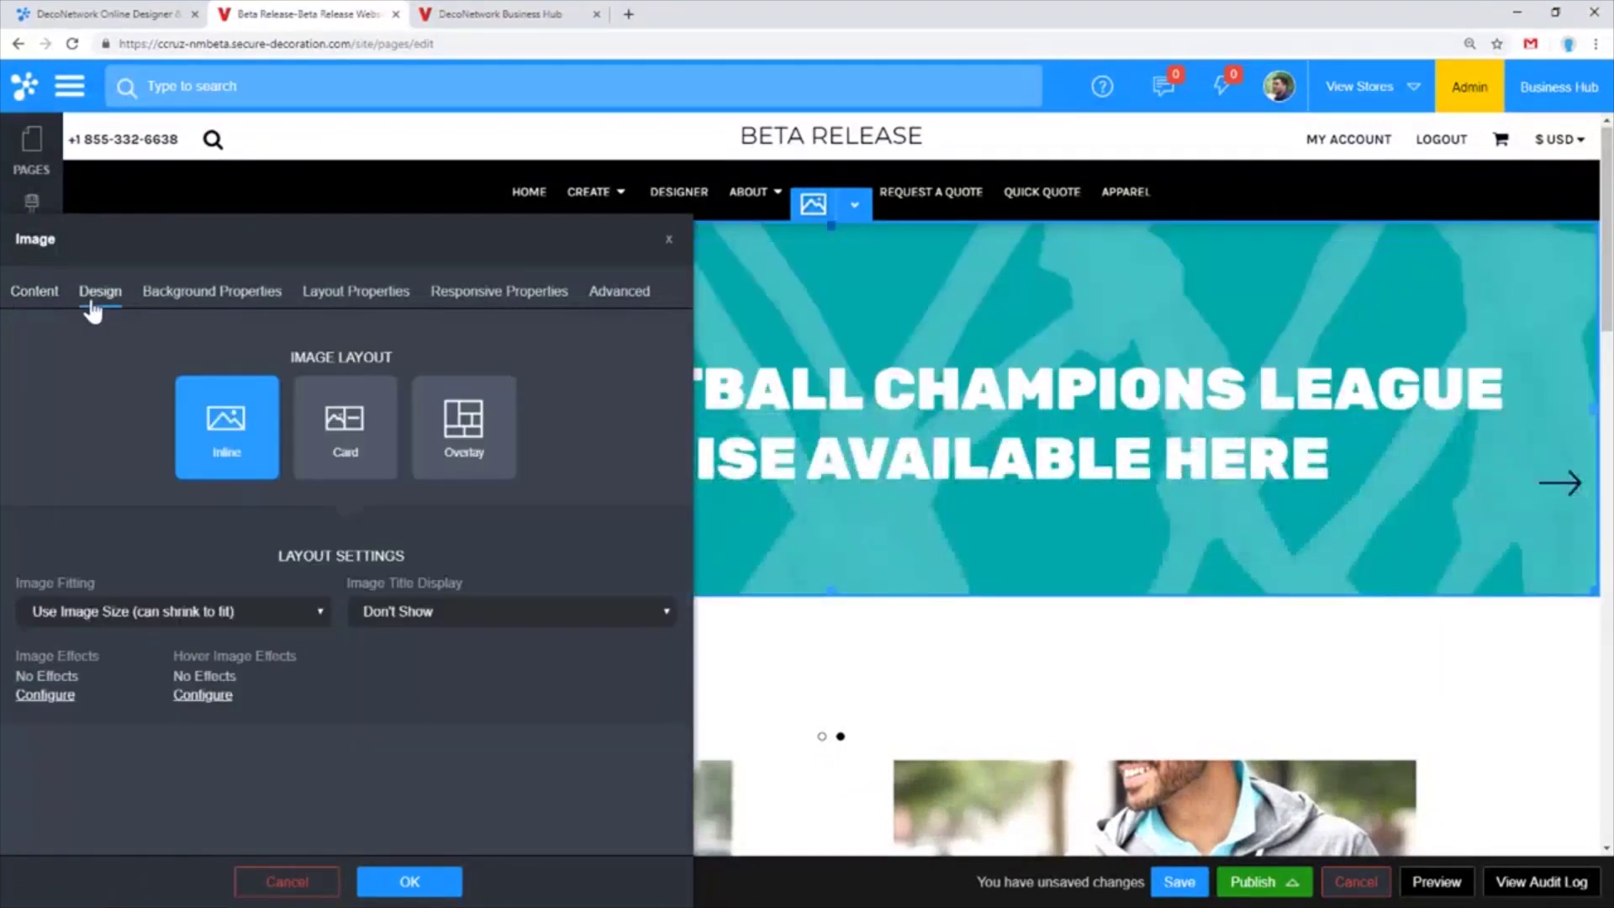
pyautogui.click(216, 620)
pyautogui.click(203, 653)
pyautogui.click(406, 879)
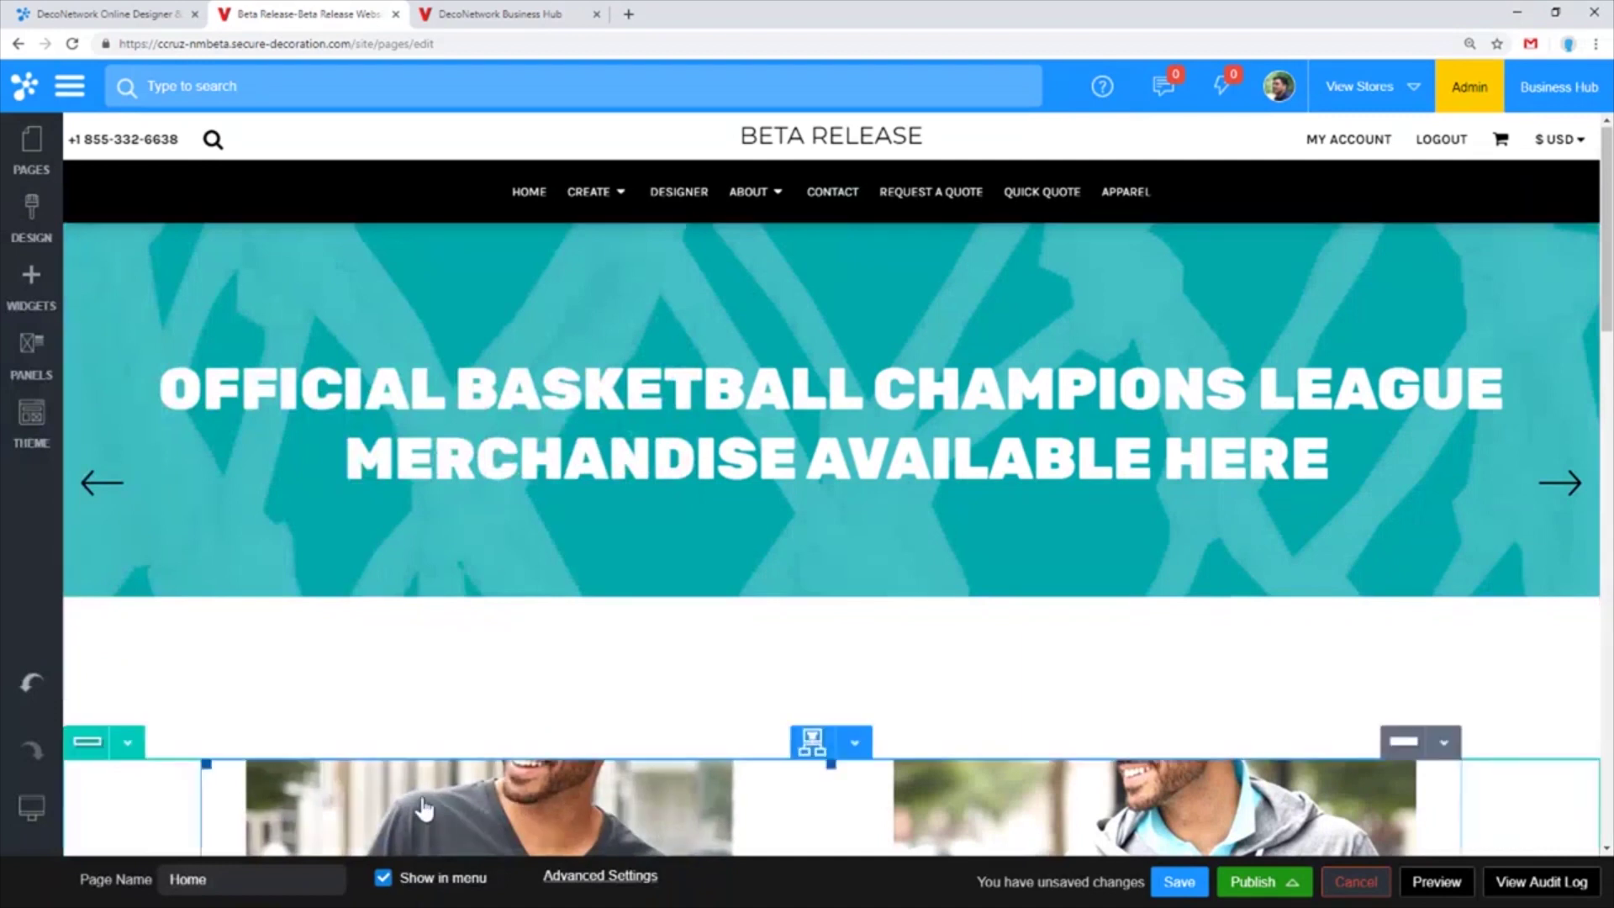
# Save and publish the homepage, dismissing both confirmations
pyautogui.click(1179, 882)
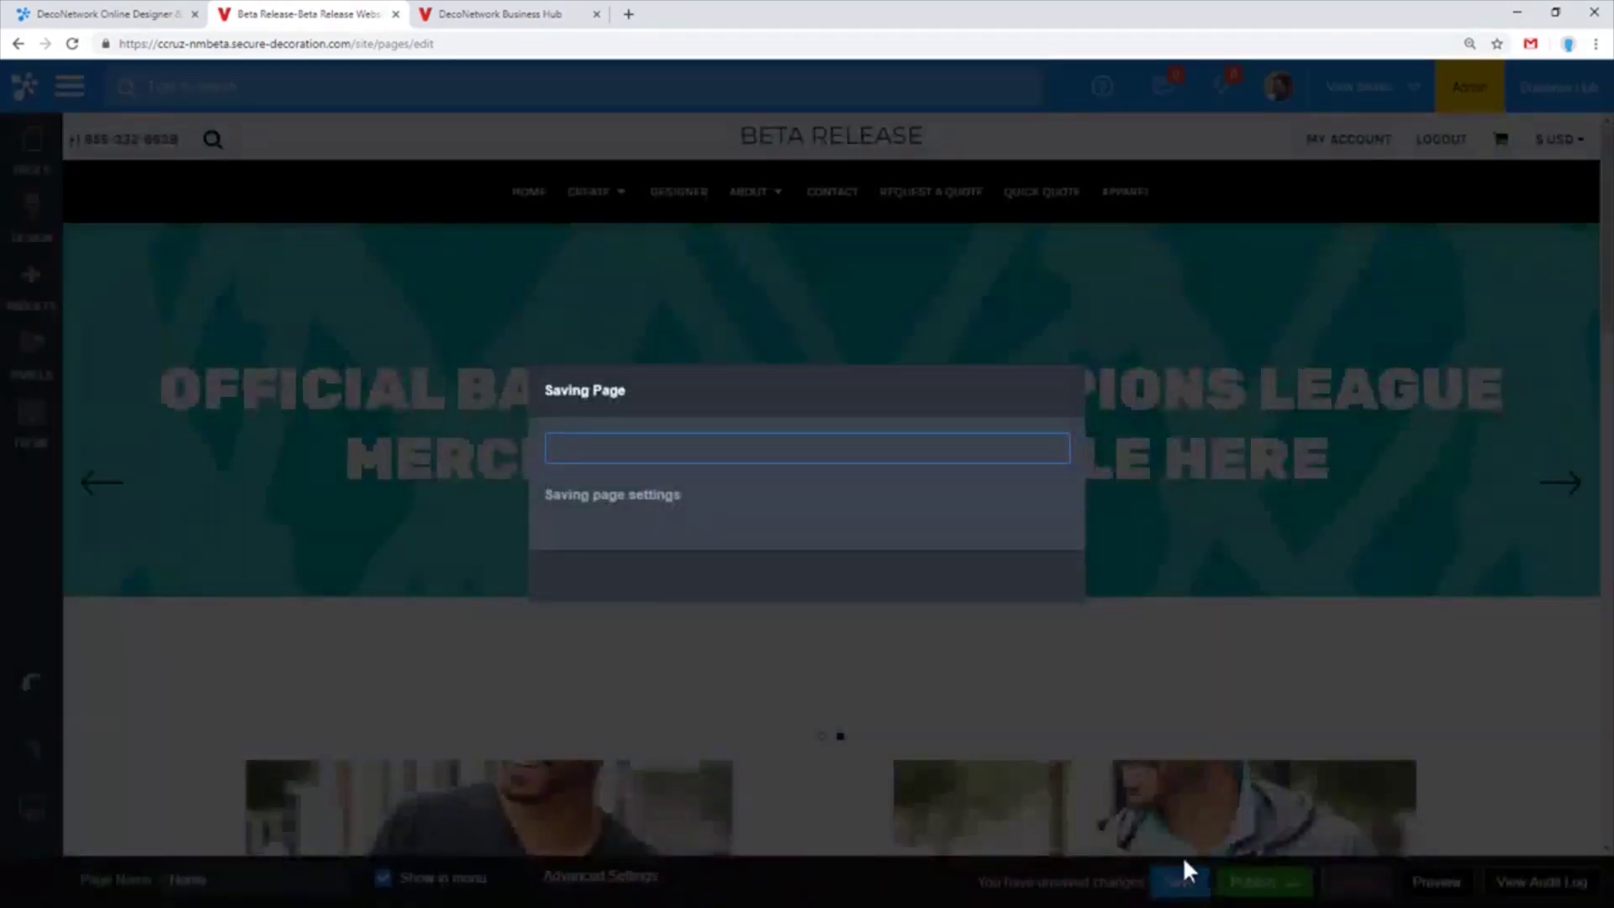
pyautogui.click(814, 580)
pyautogui.click(1236, 883)
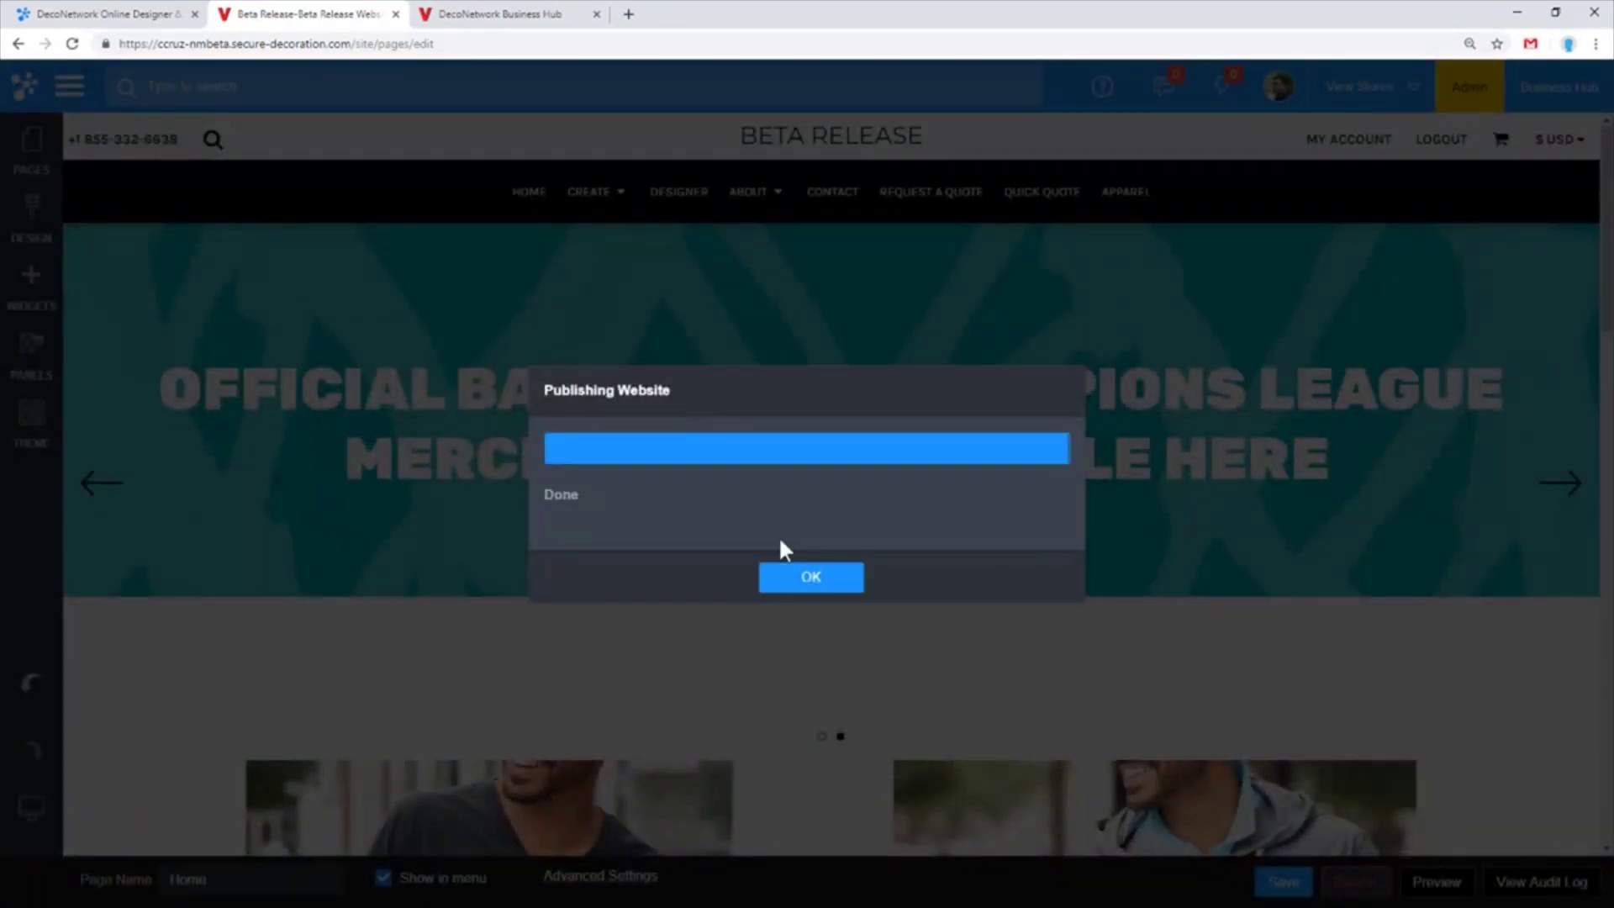
pyautogui.click(799, 580)
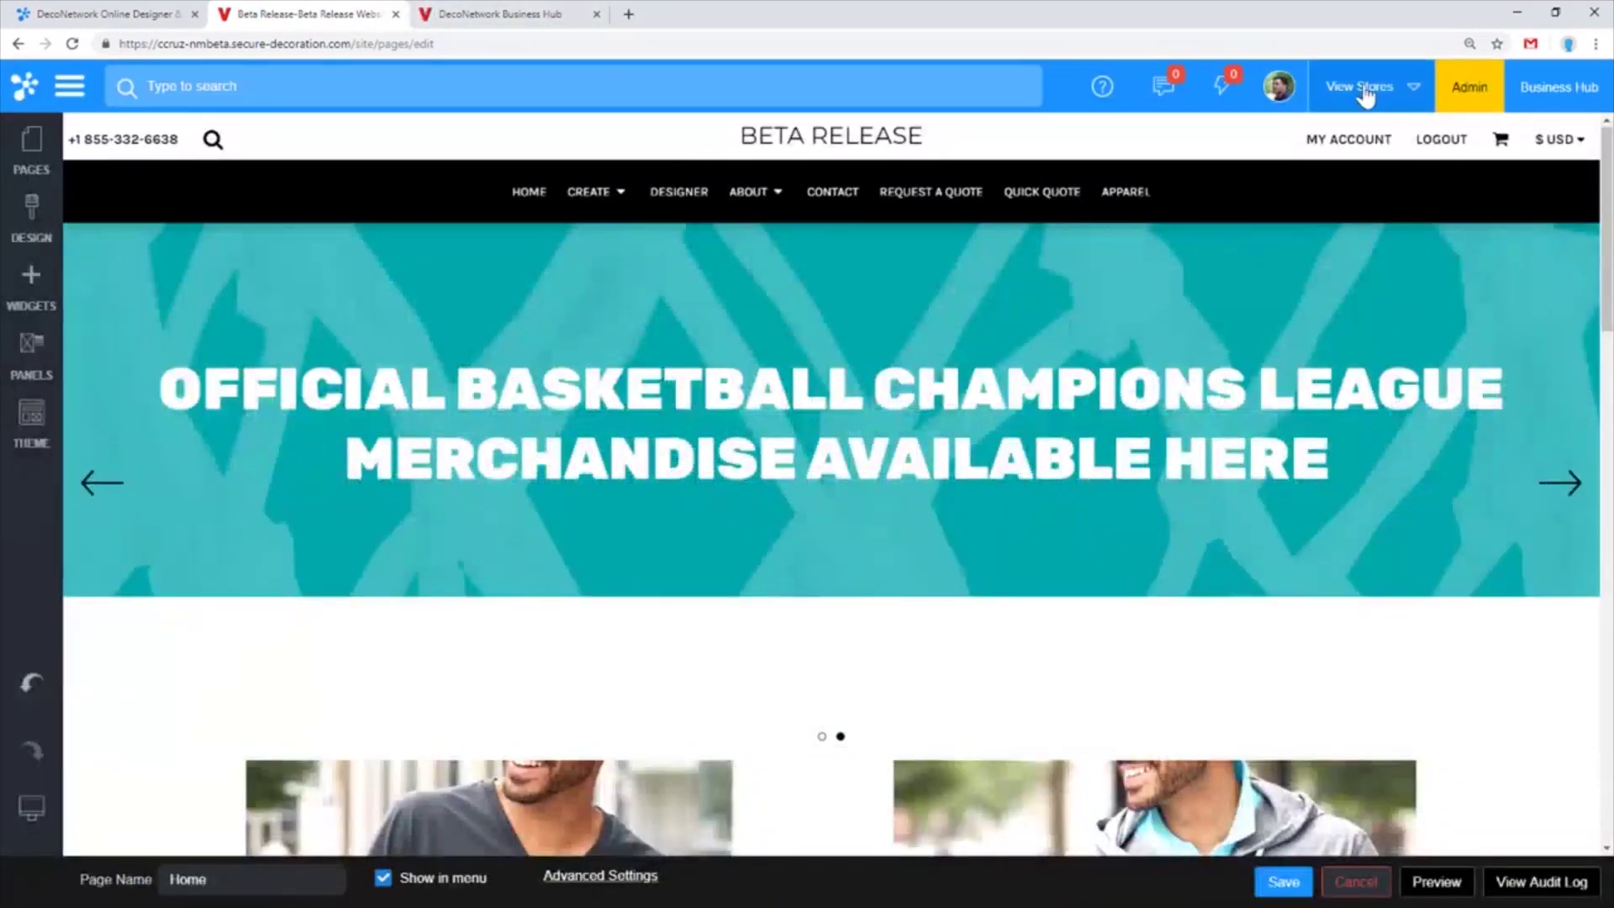
# Copy the site's domain and load the live site in a new tab
pyautogui.moveTo(352, 43); pyautogui.dragTo(15, 37)
pyautogui.hotkey('ctrl', 'c')
pyautogui.hotkey('ctrl', 't')
pyautogui.hotkey('ctrl', 'v')
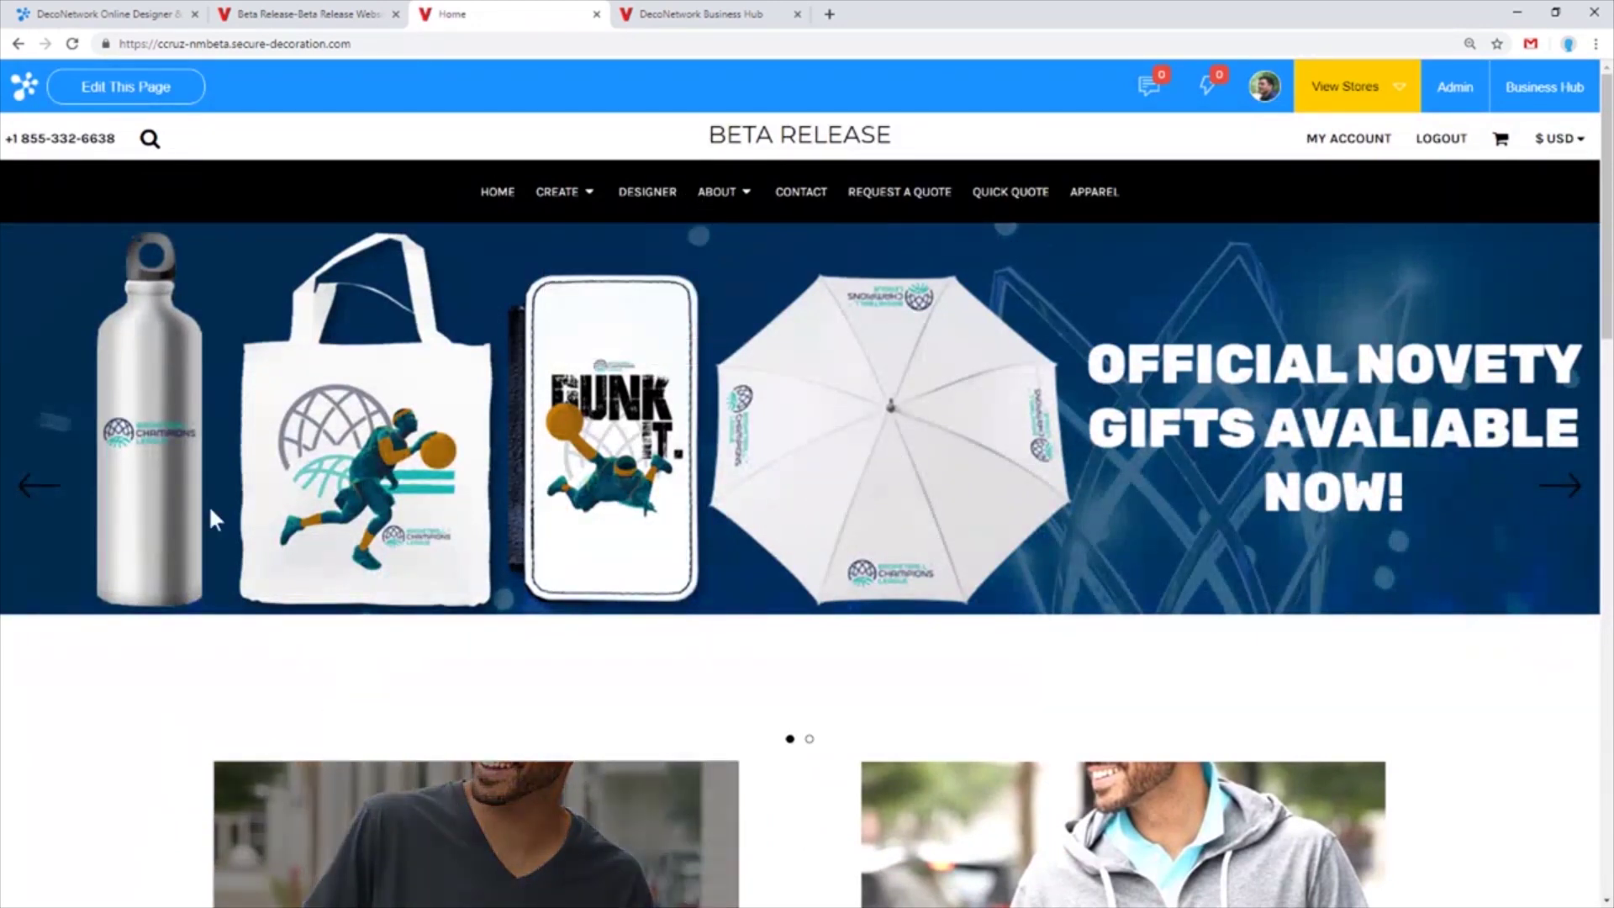
# Move the live homepage into its own narrow window and advance the mobile slider twice
pyautogui.moveTo(440, 15); pyautogui.dragTo(559, 43)
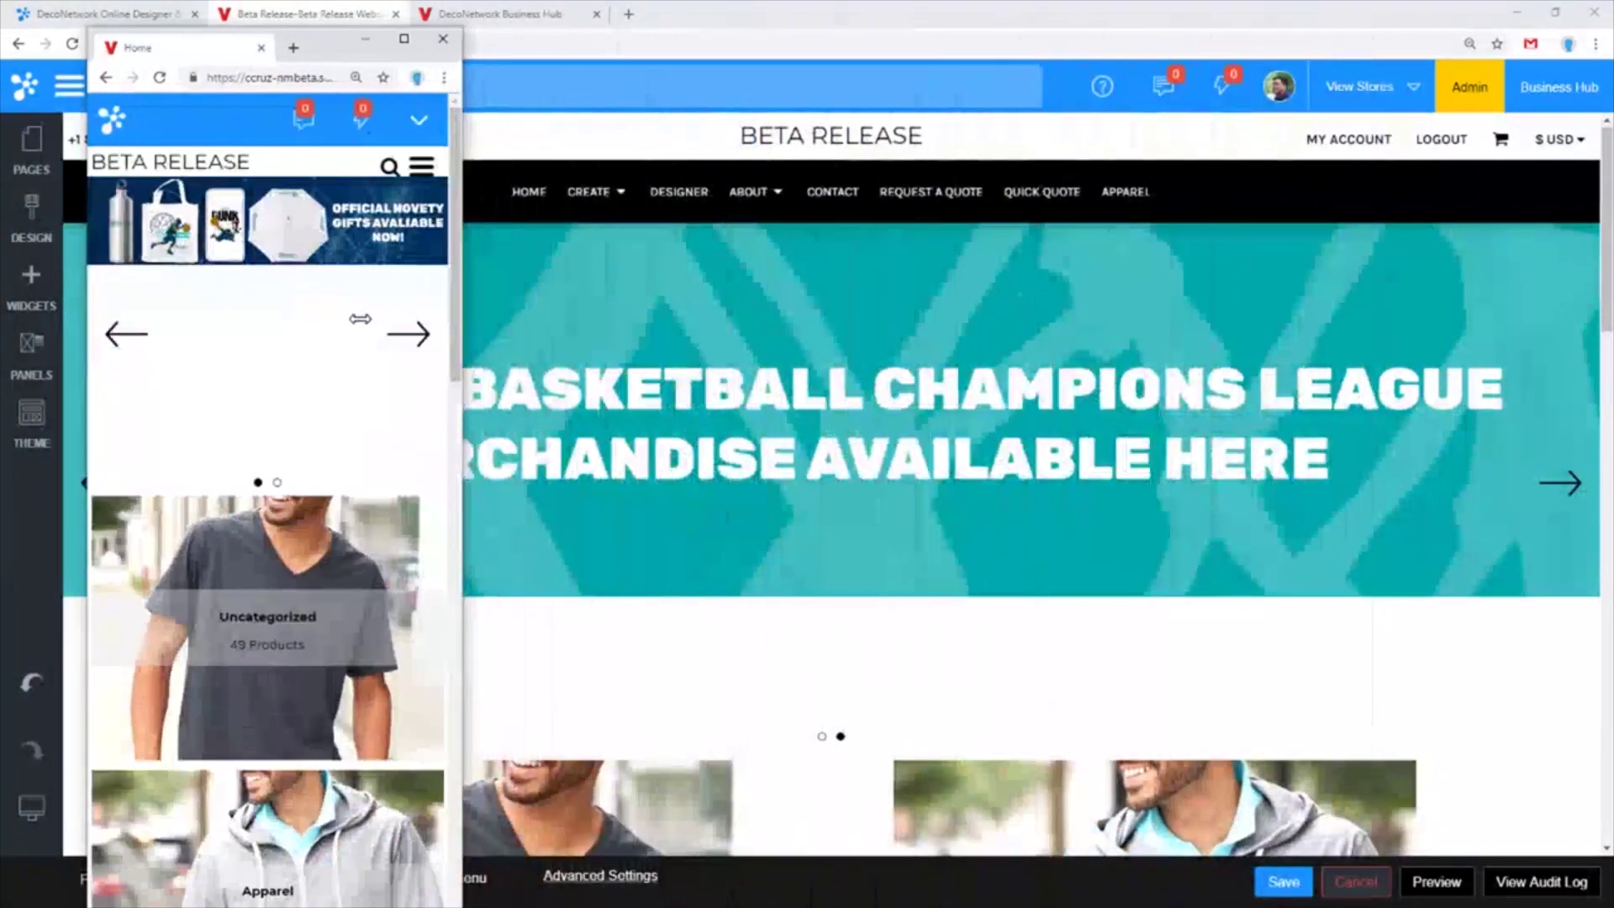
pyautogui.moveTo(325, 44); pyautogui.dragTo(896, 6)
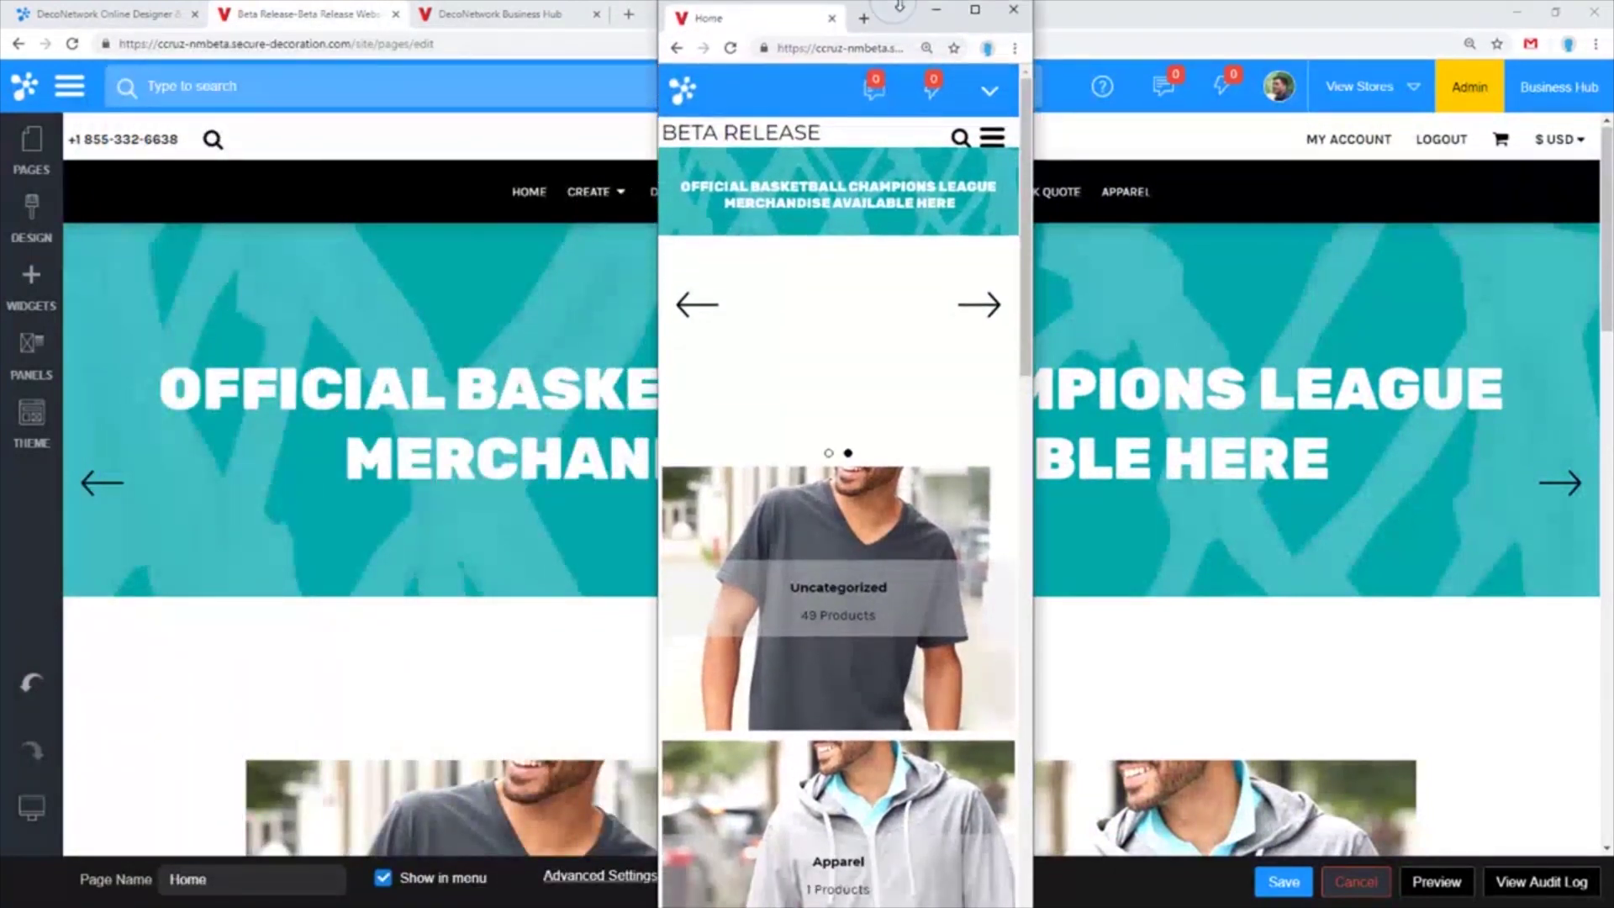
pyautogui.click(980, 309)
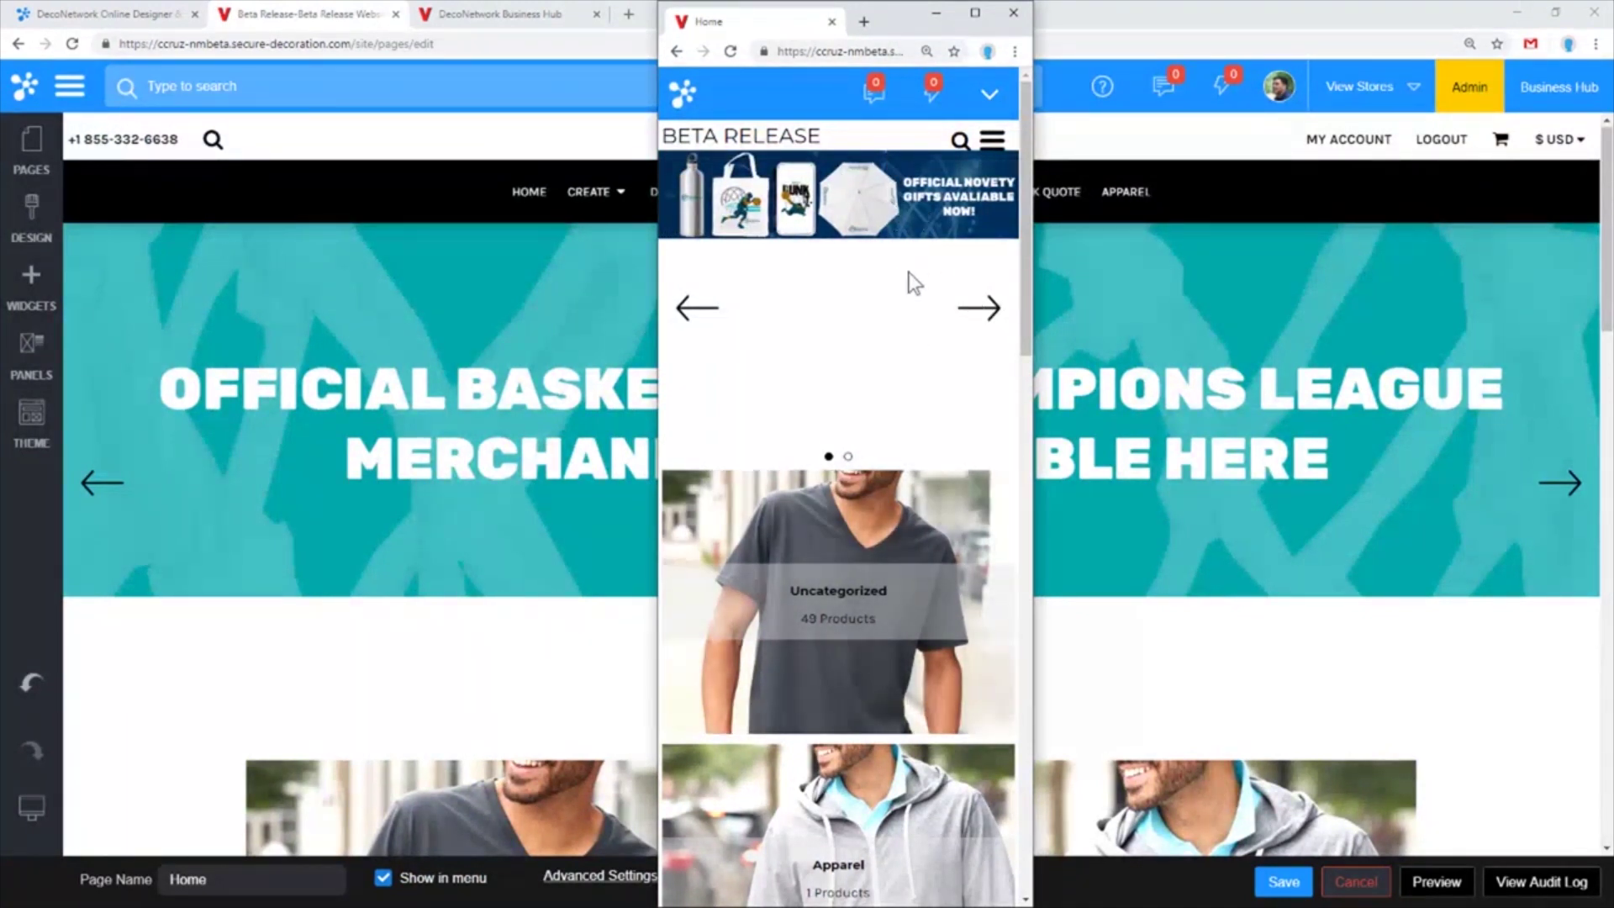
pyautogui.click(977, 307)
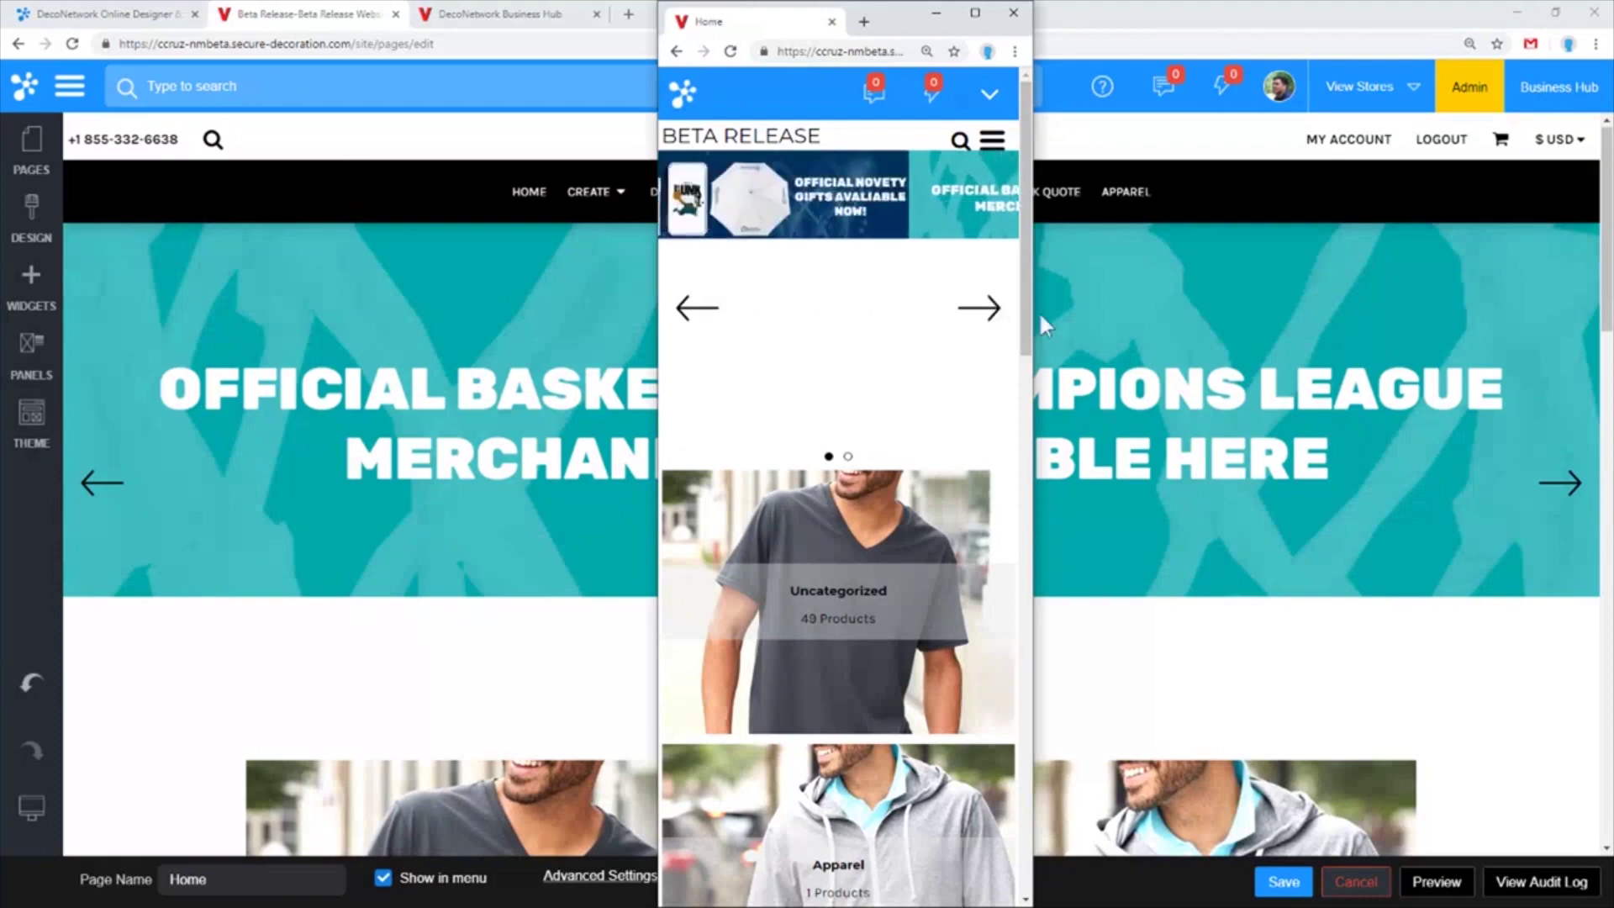
# Widen the live window to desktop width to check the slider, then close it
pyautogui.moveTo(1034, 317); pyautogui.dragTo(1481, 316)
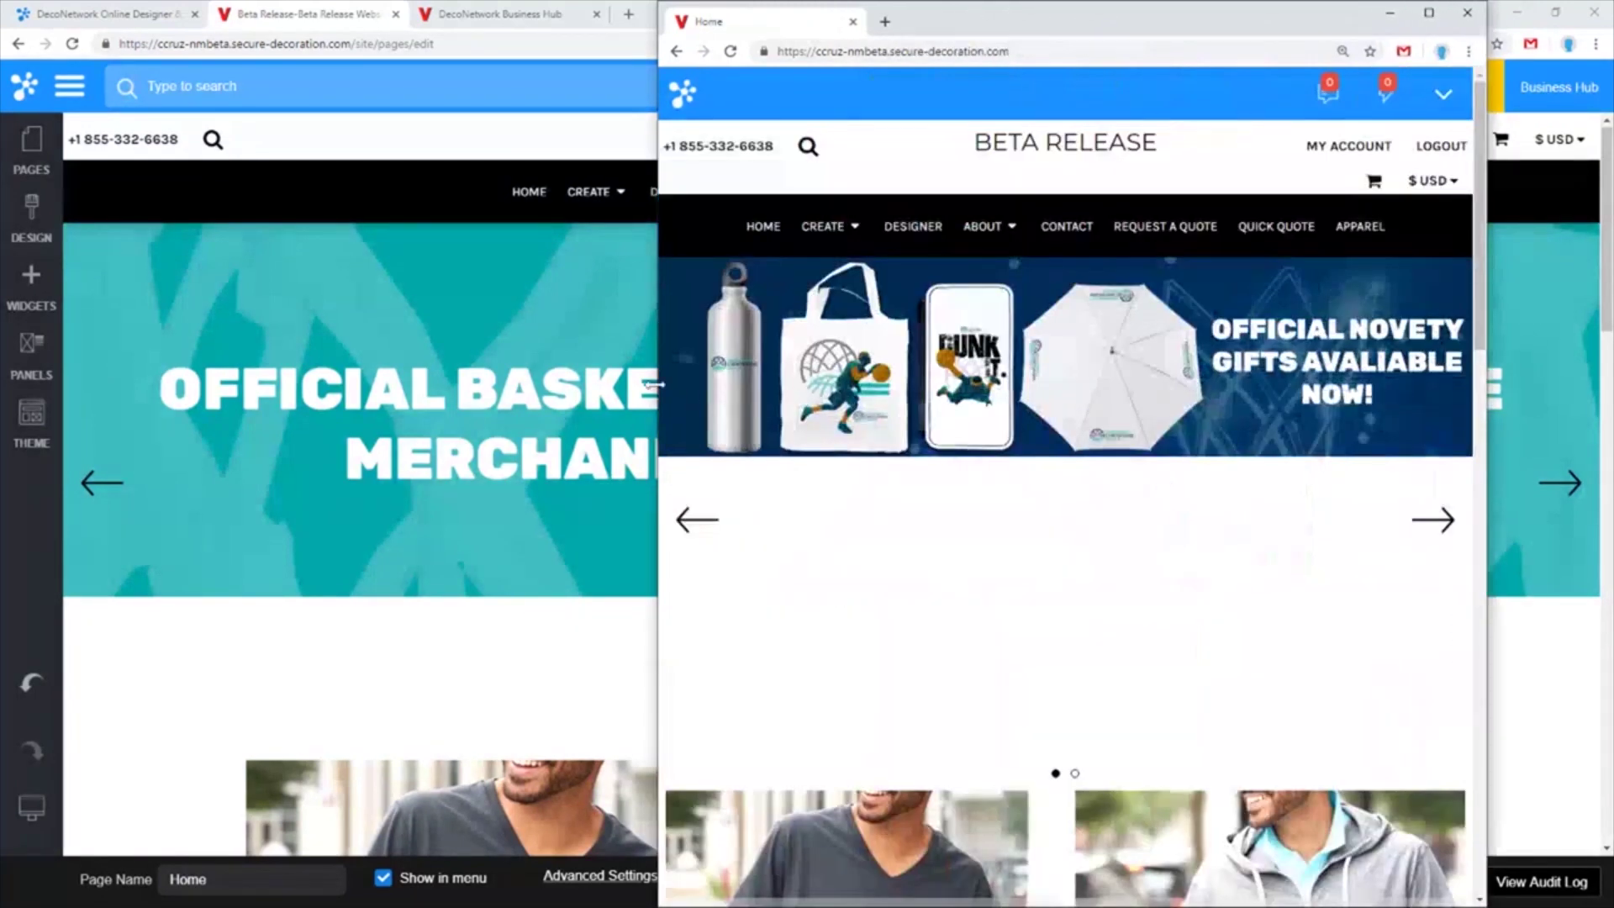
pyautogui.moveTo(653, 385); pyautogui.dragTo(95, 386)
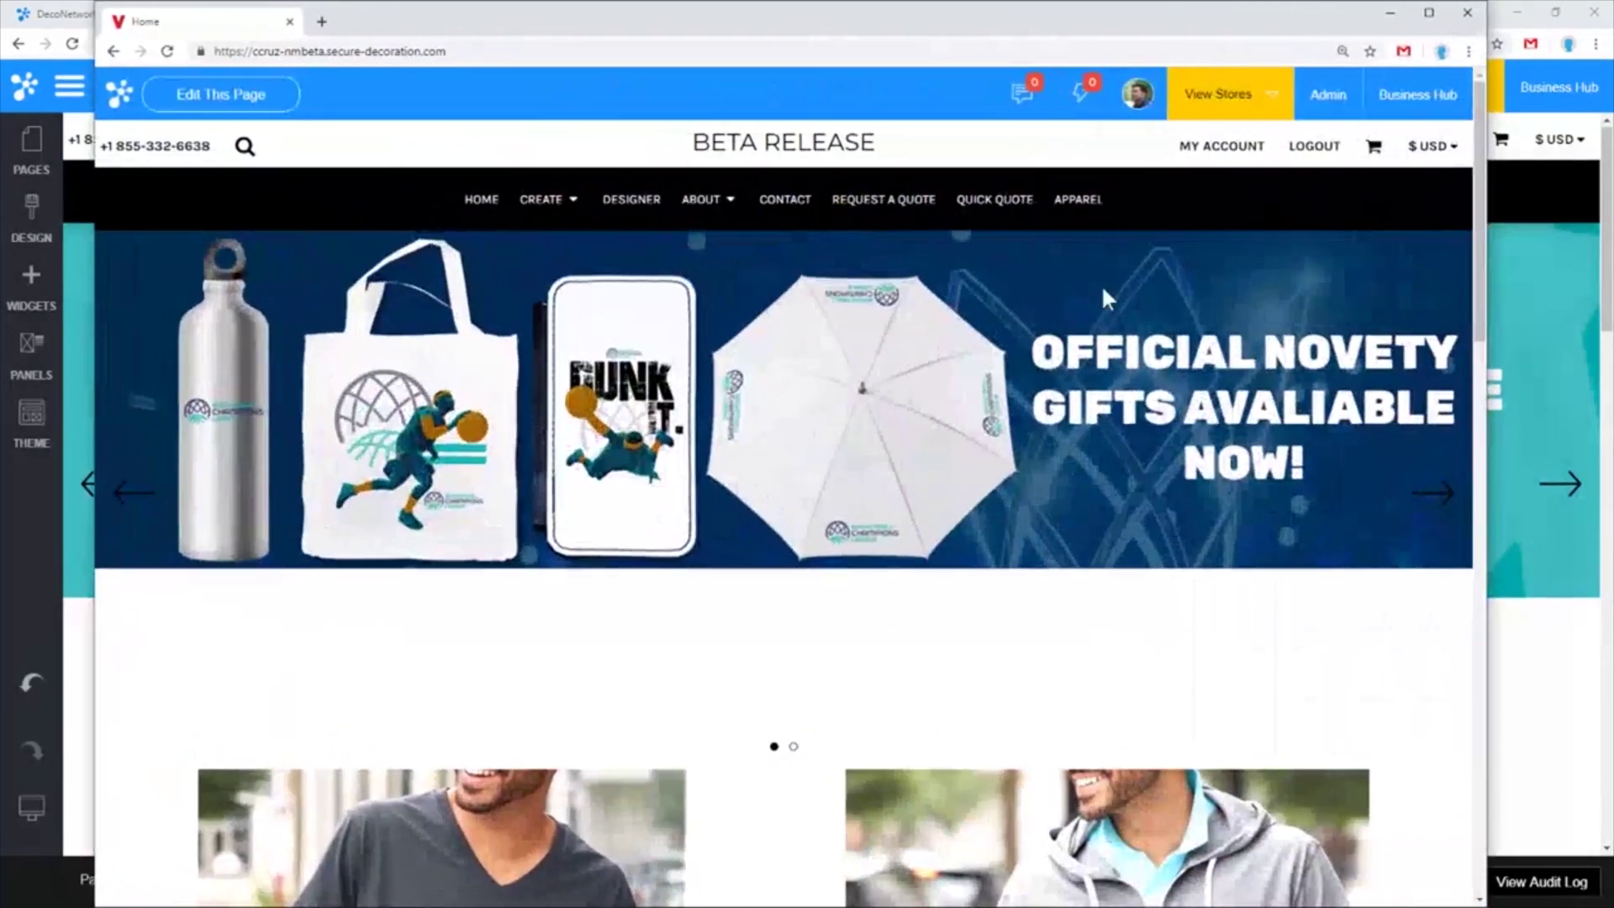
pyautogui.click(1467, 13)
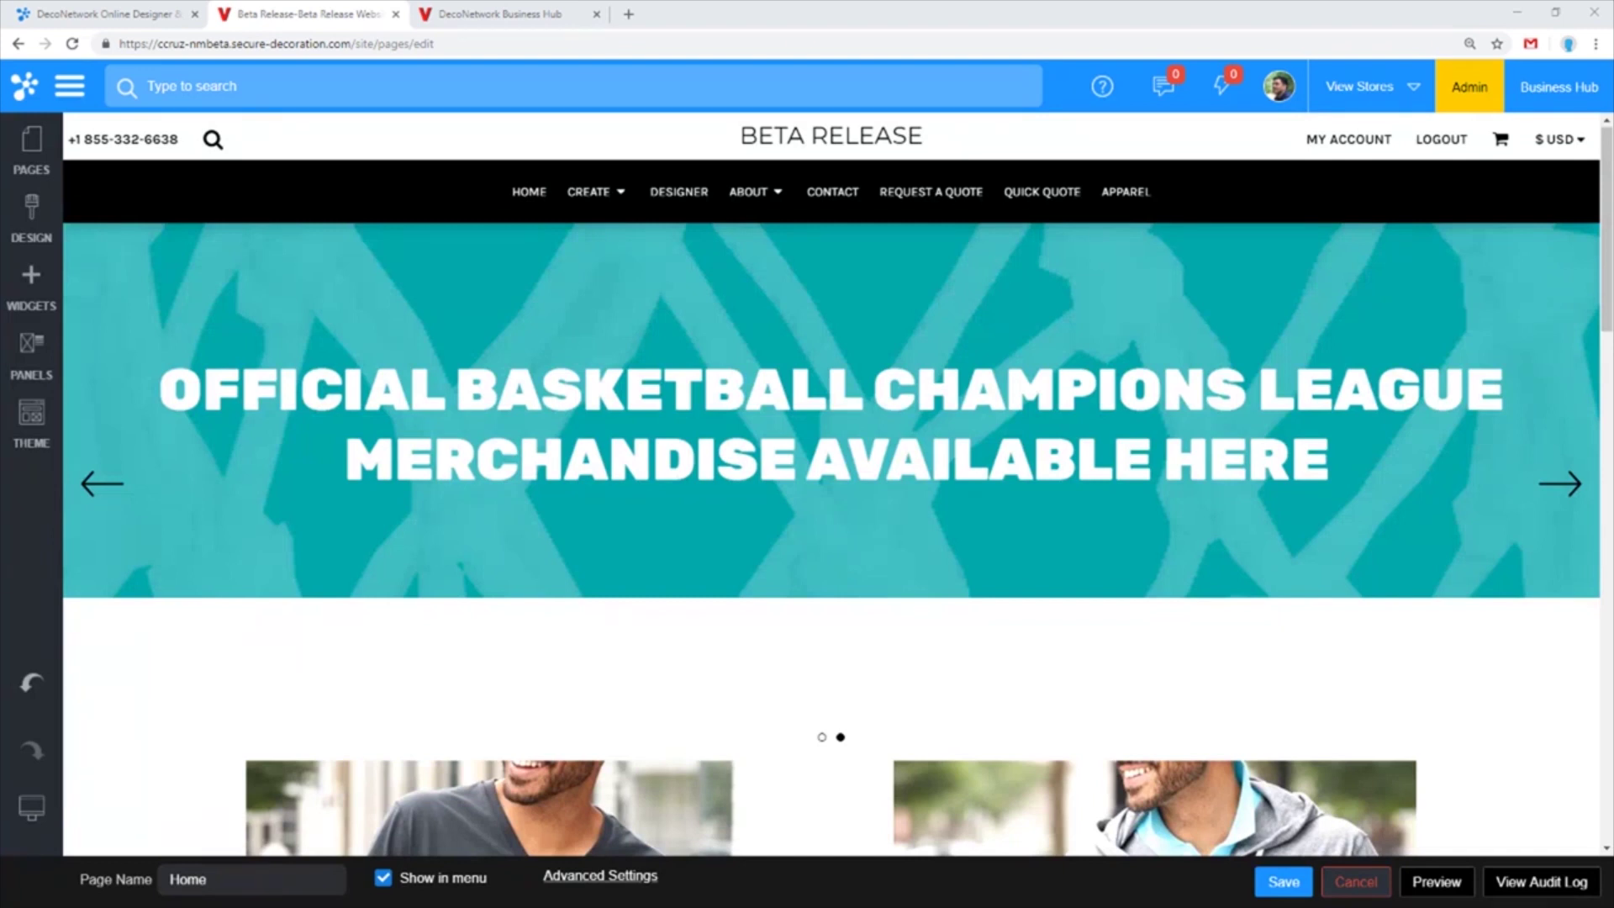
# Paste the mobile slider CSS block into the slider's Advanced responsive CSS mobile box
pyautogui.moveTo(447, 286)
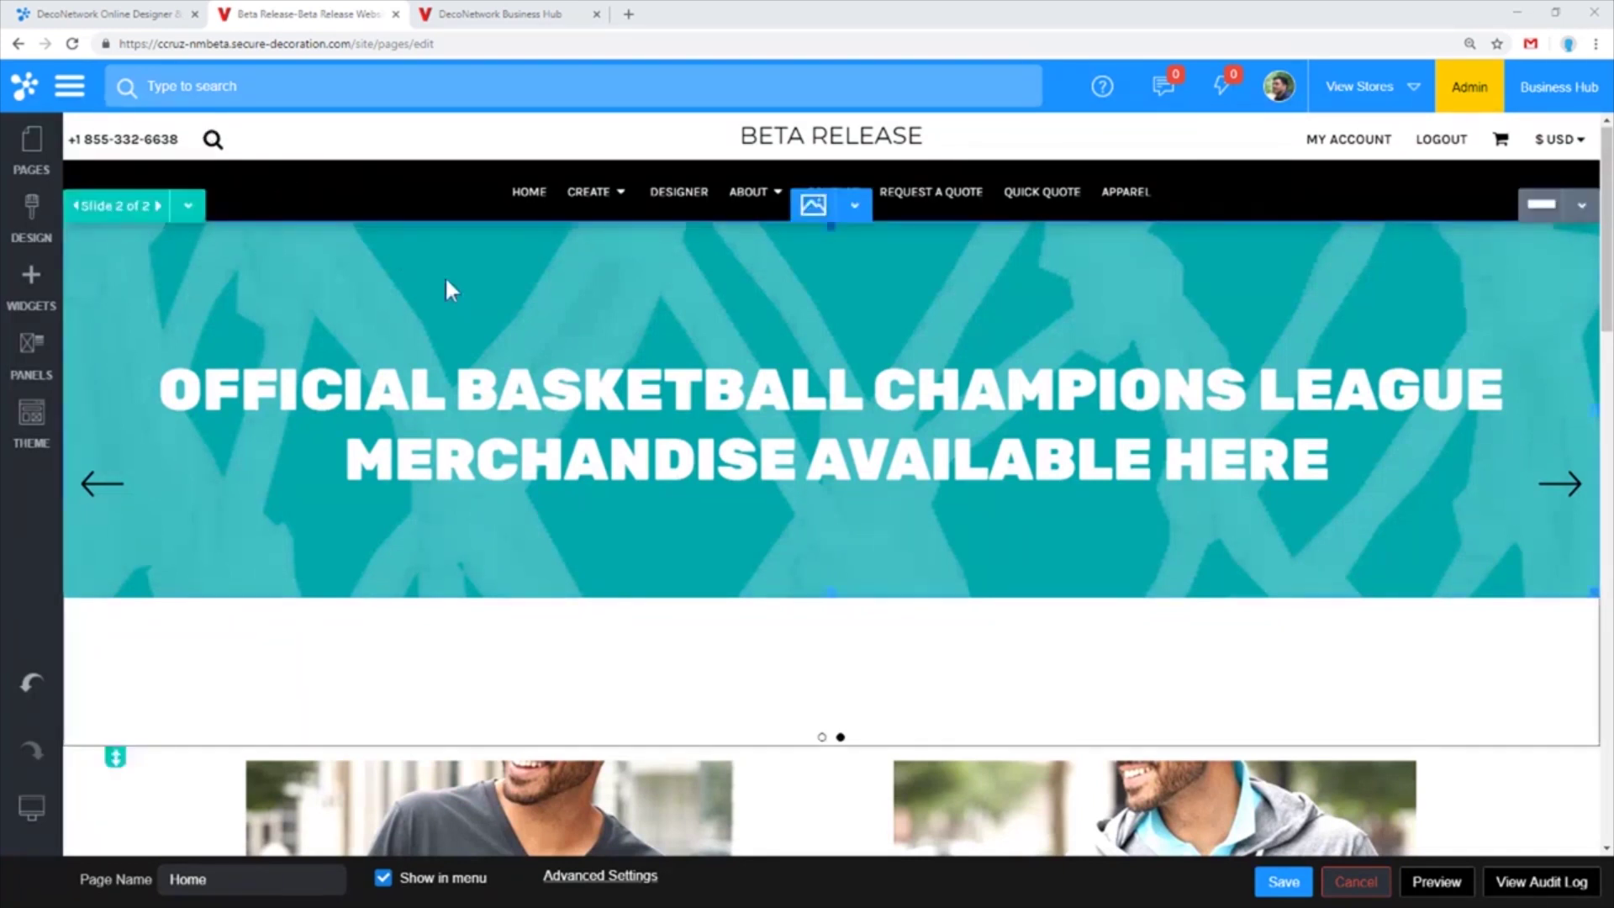
pyautogui.click(190, 208)
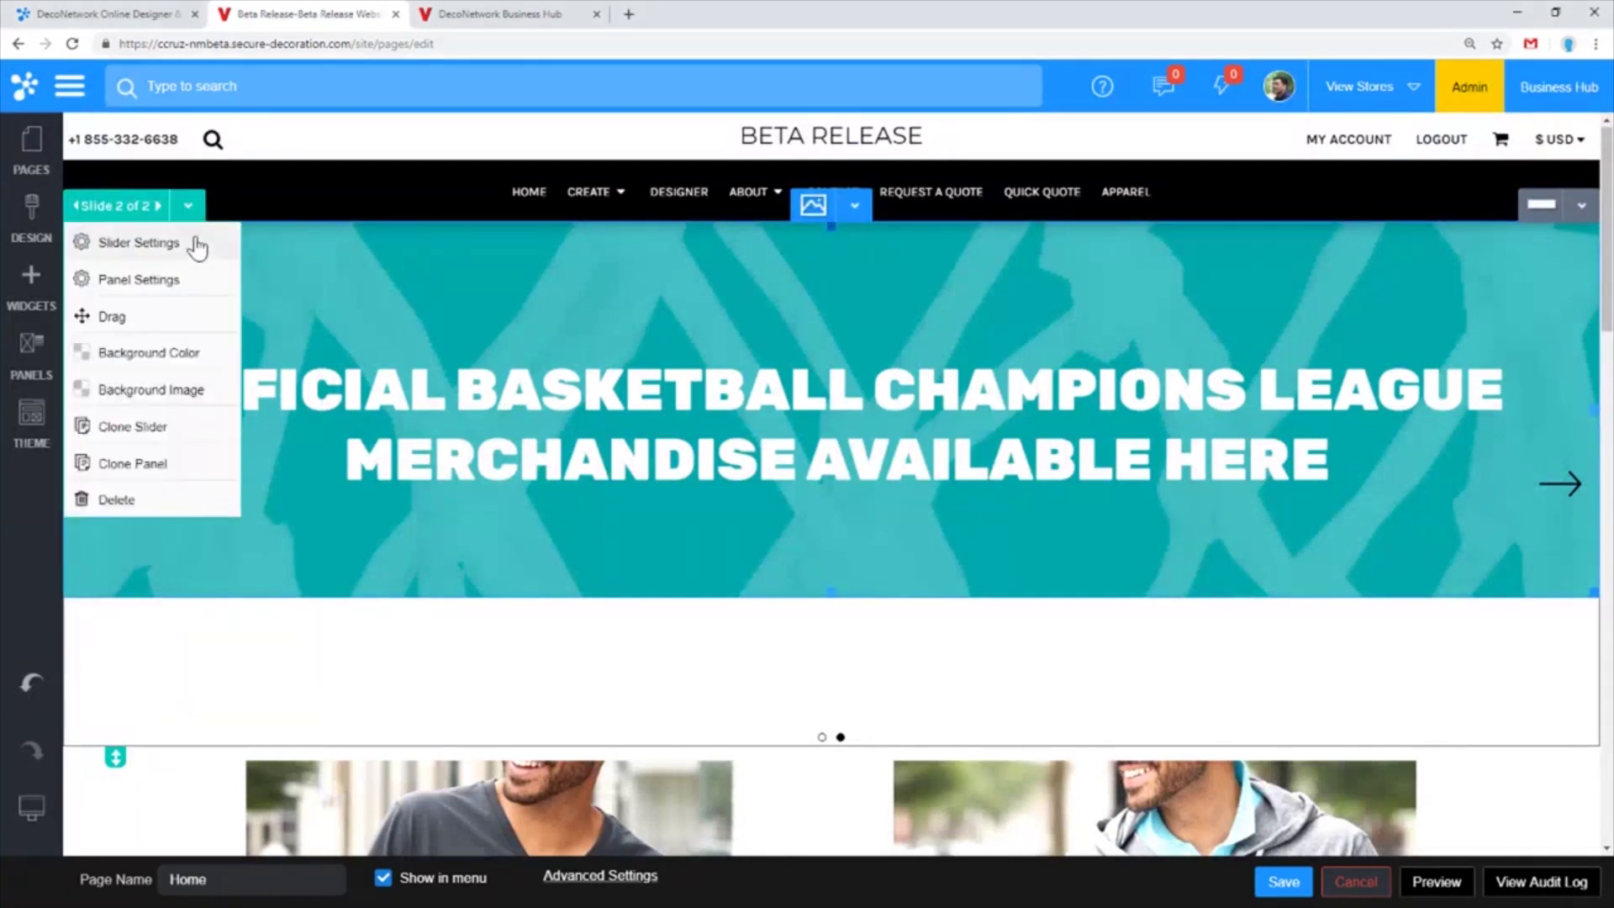
pyautogui.click(193, 252)
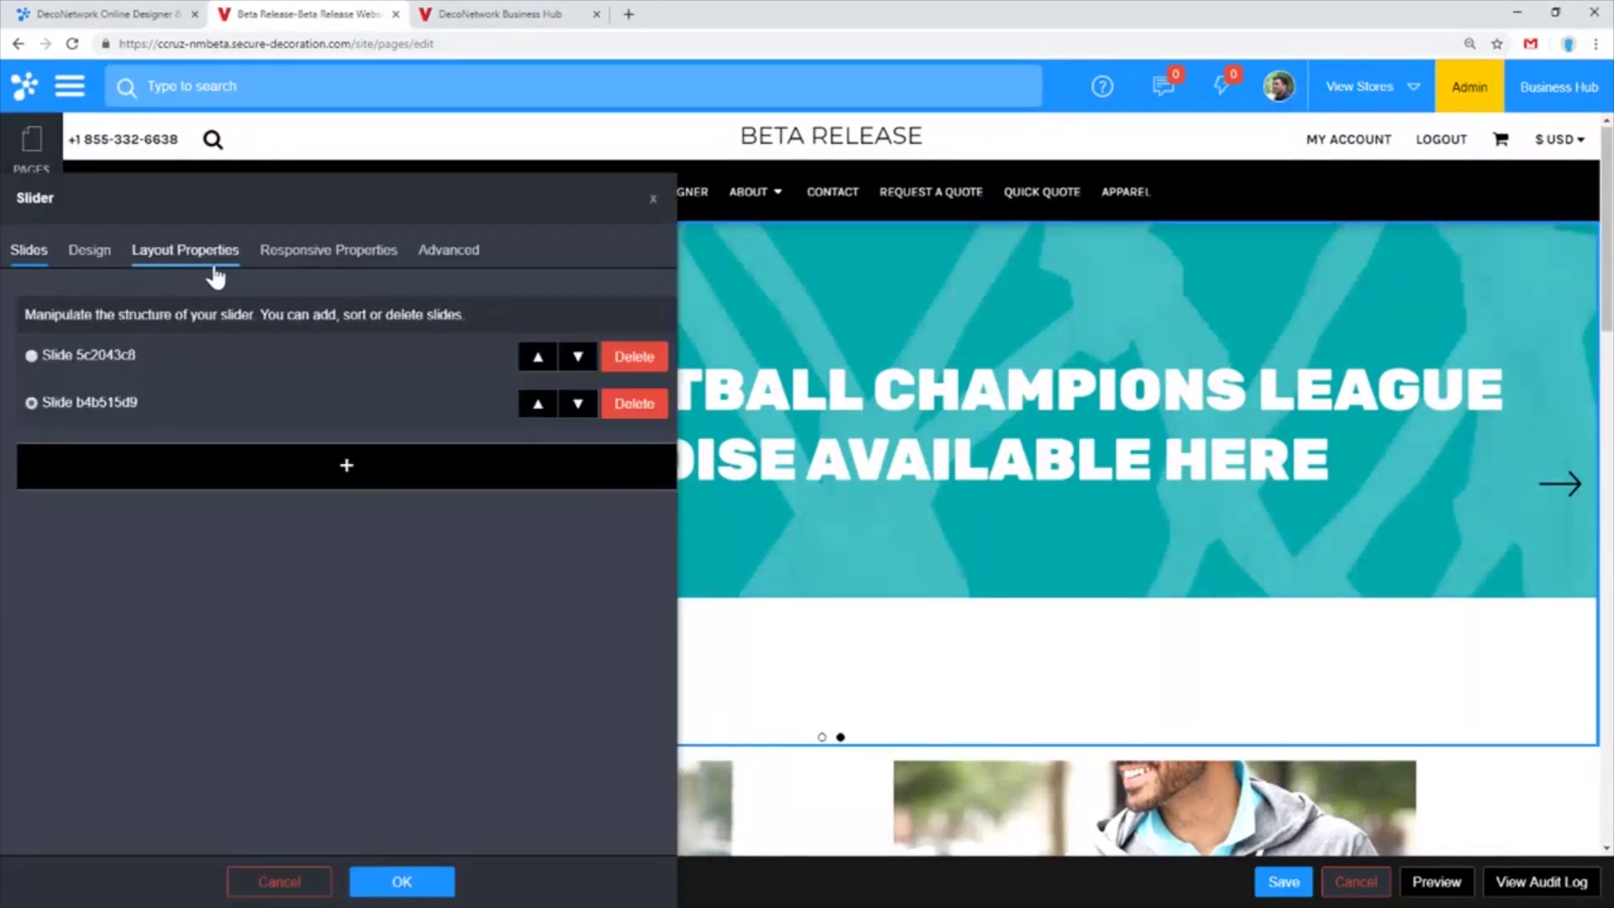
pyautogui.click(432, 267)
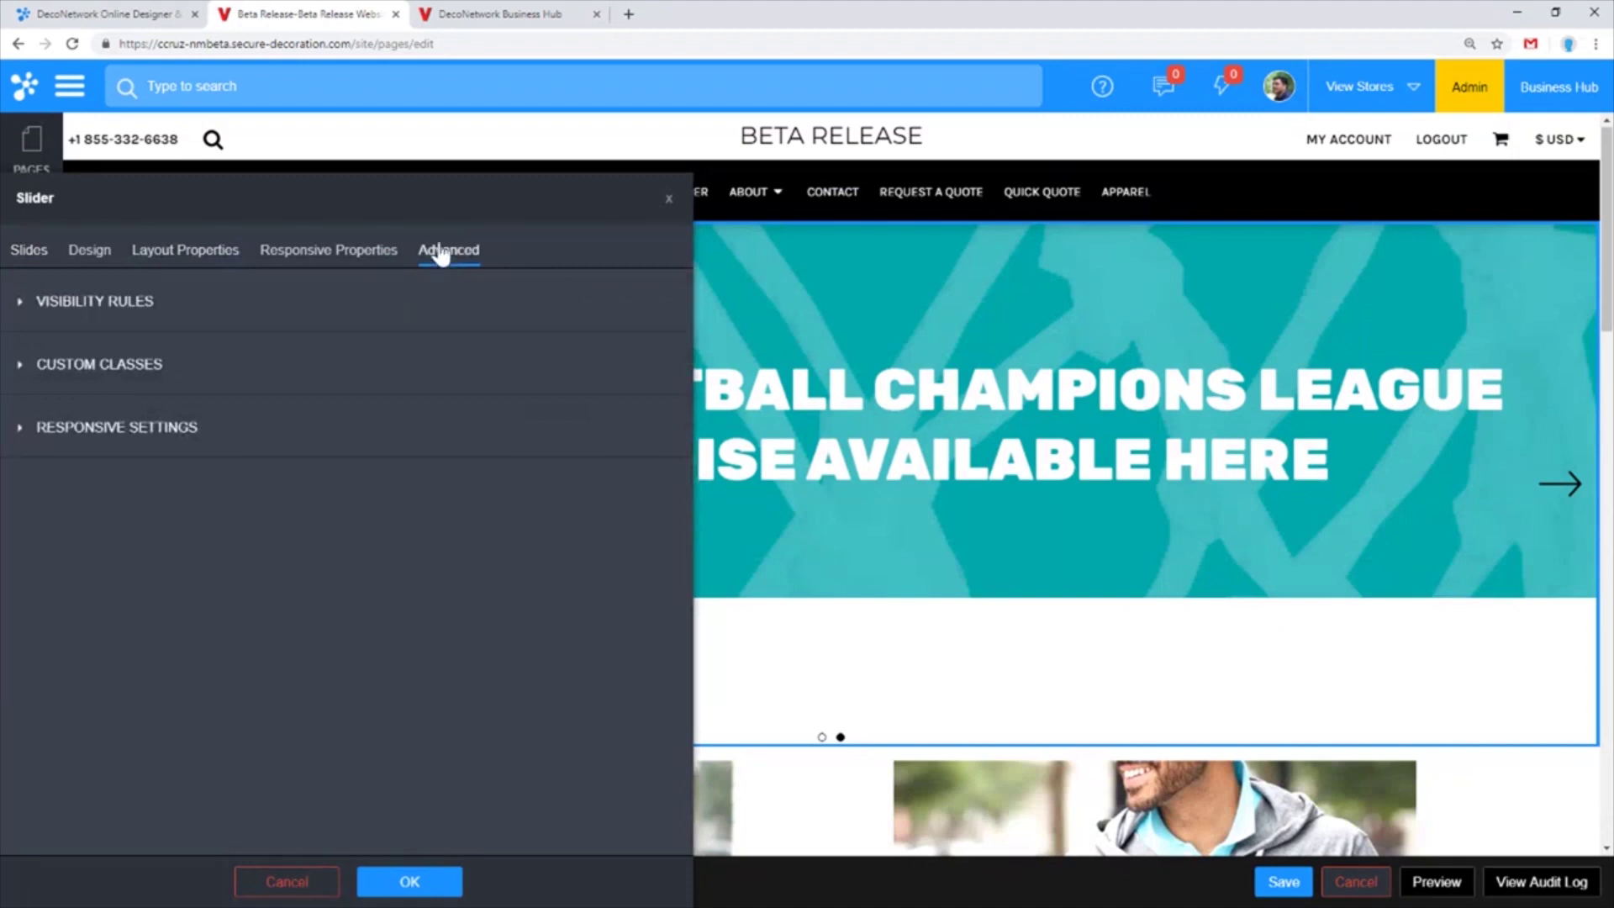
pyautogui.moveTo(437, 195); pyautogui.dragTo(714, 148)
pyautogui.click(403, 388)
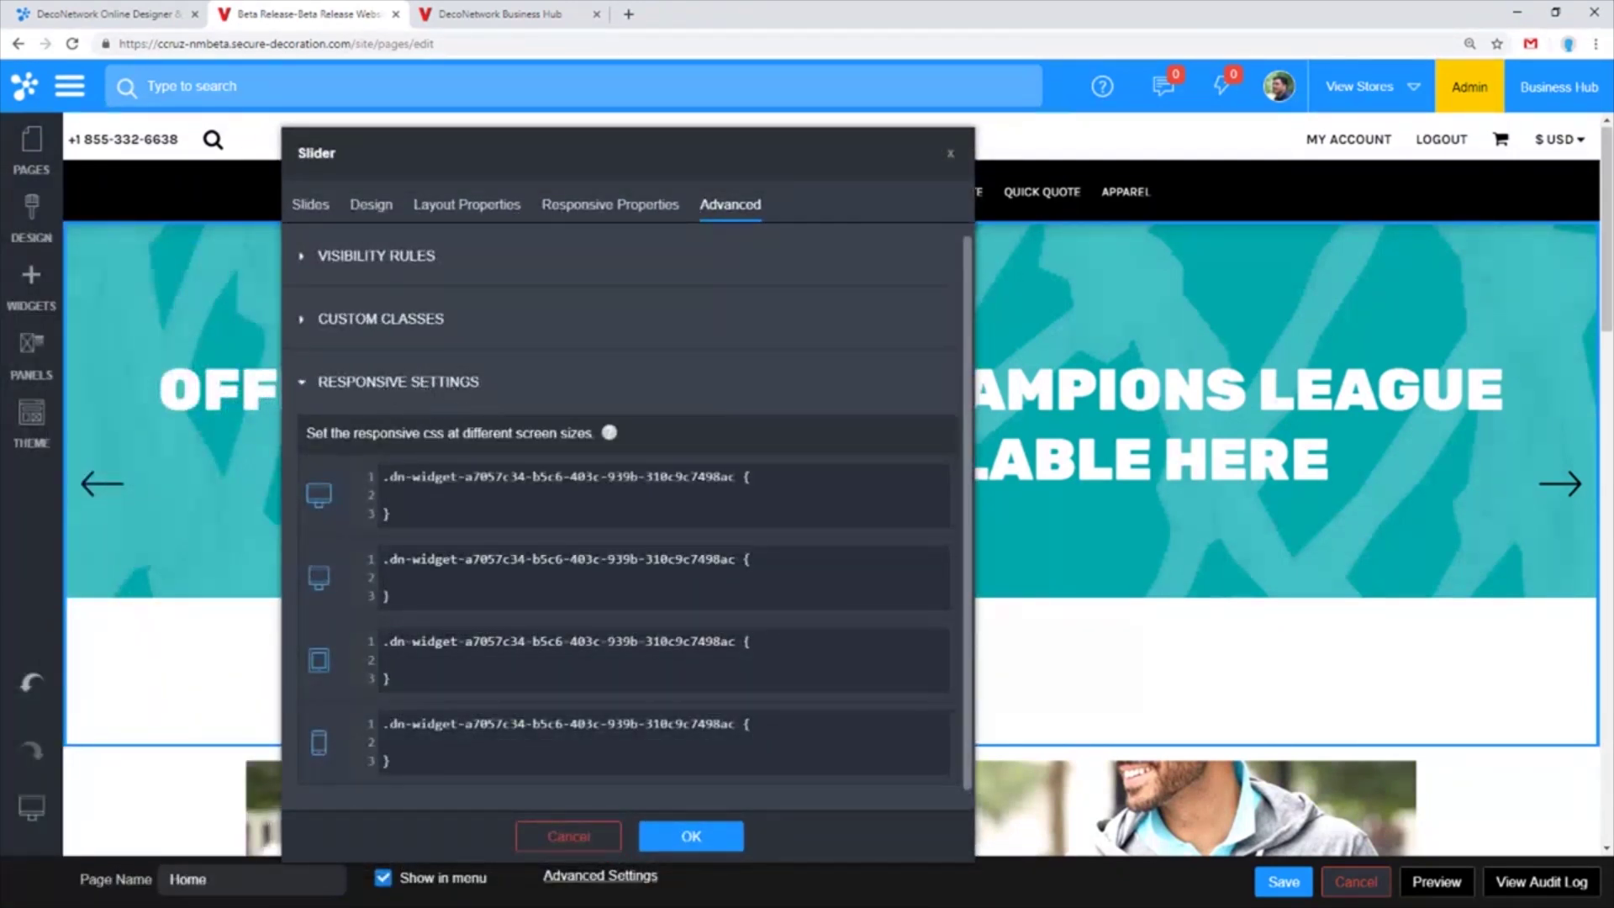
pyautogui.scroll(-1, 374, 720)
pyautogui.click(373, 720)
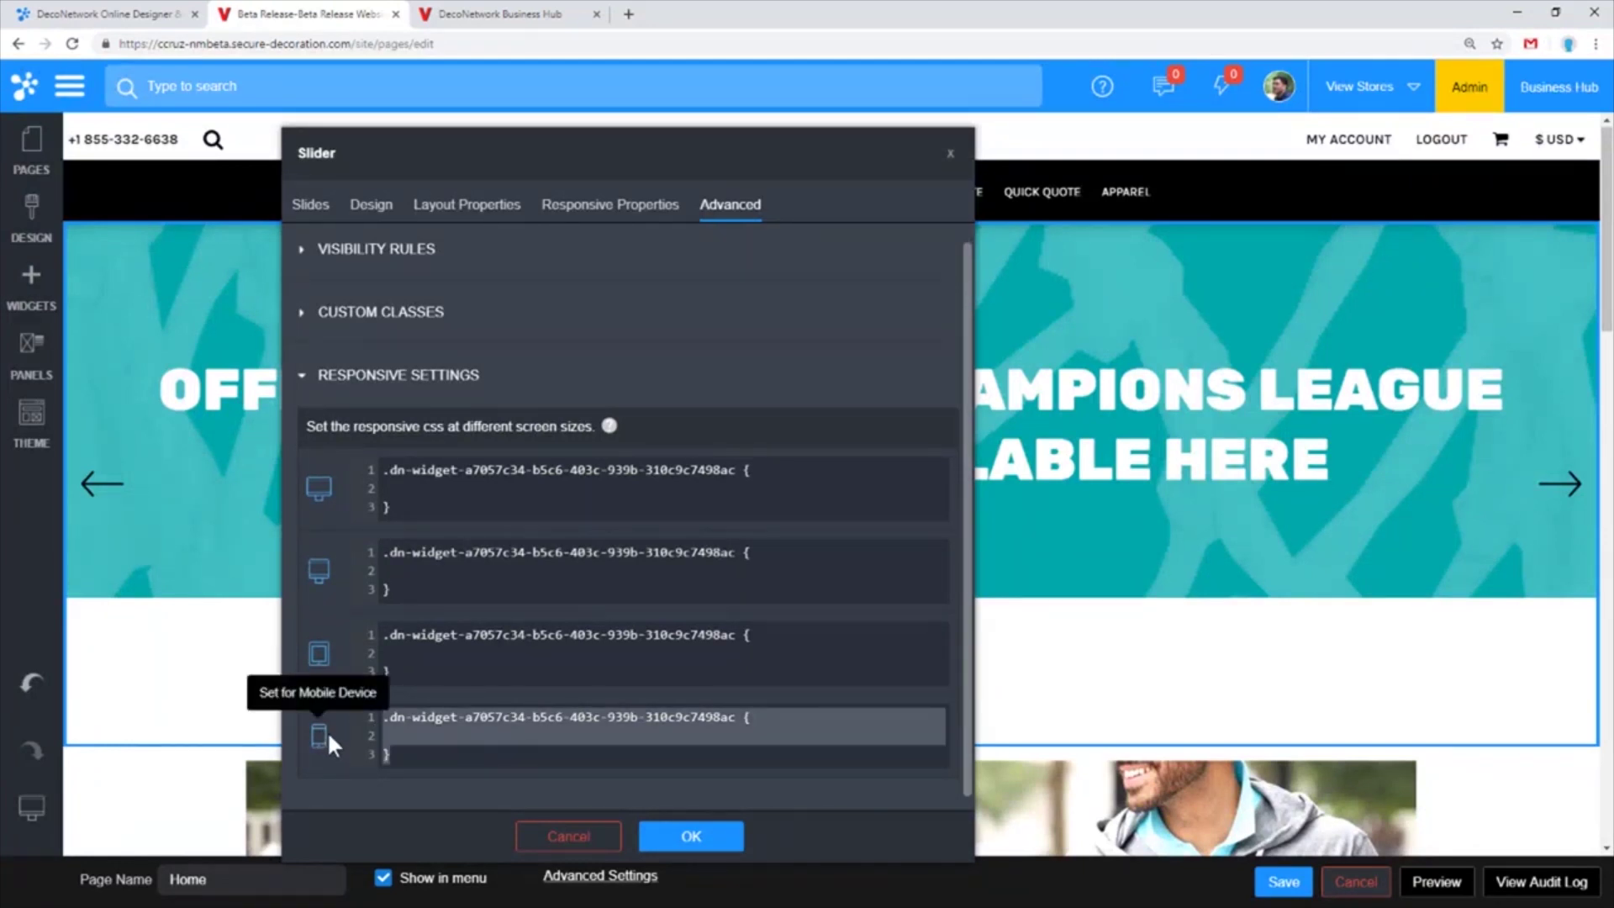
pyautogui.write('.WIDGET-ID-HERE > .dn-widget-content-container > .dn-widget-content > .dn-slider {   height: auto;   overflow-y: hidden; }  .WIDGET-ID-HERE .dn-slider .dn-slider-panel {   position: relative; }  .WIDGET-ID-HERE > .dn-widget-content-container > .dn-widget-content > .dn-slider > .dn-slider-panel > .dn-page-section > div > .dn-page-section-content > .dn-padding-container > .dn-page-columns-container > .dn-page-column > .dn-page-column-content {   height: auto; }')
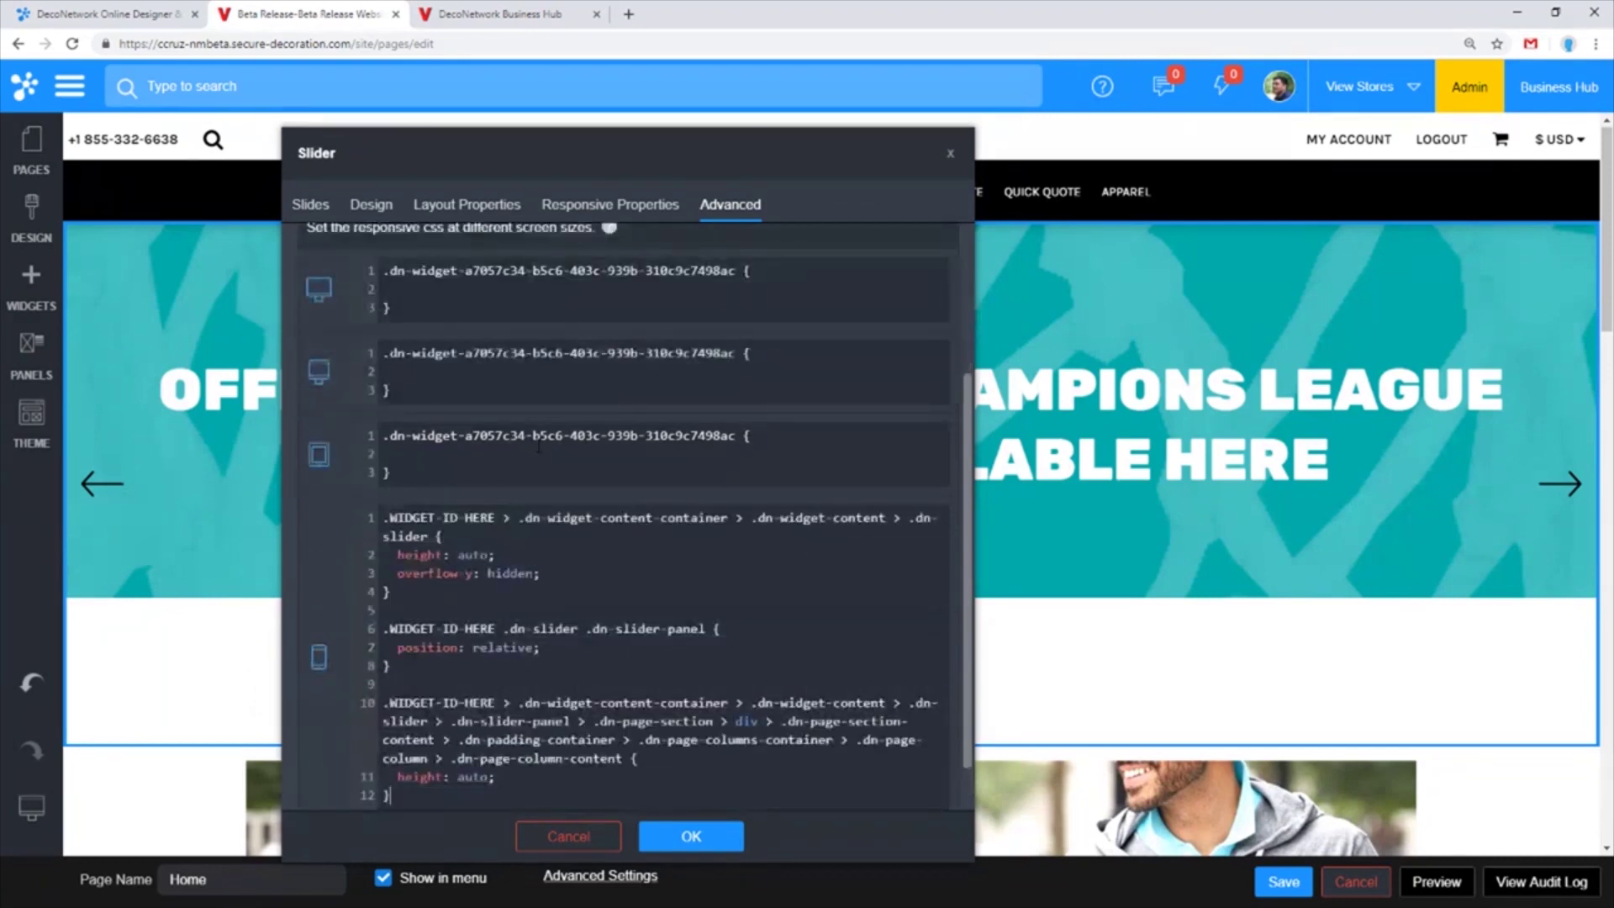
# Copy the slider's .dn-widget ID selector and replace all three WIDGET-ID-HERE placeholders with it
pyautogui.moveTo(737, 435); pyautogui.dragTo(382, 436)
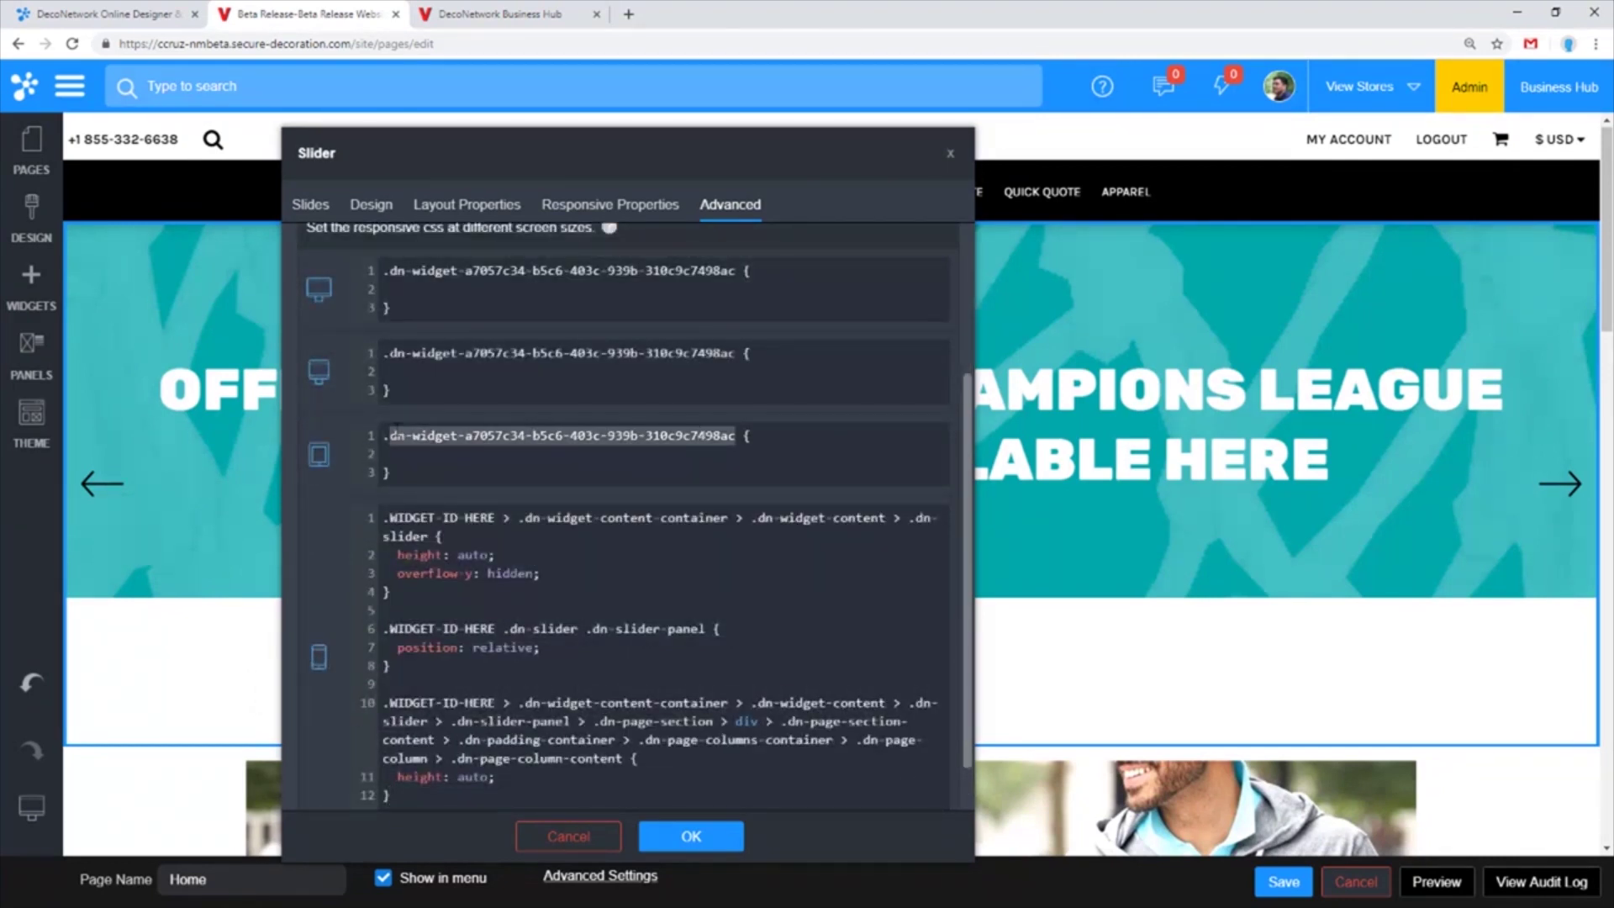
pyautogui.click(396, 436)
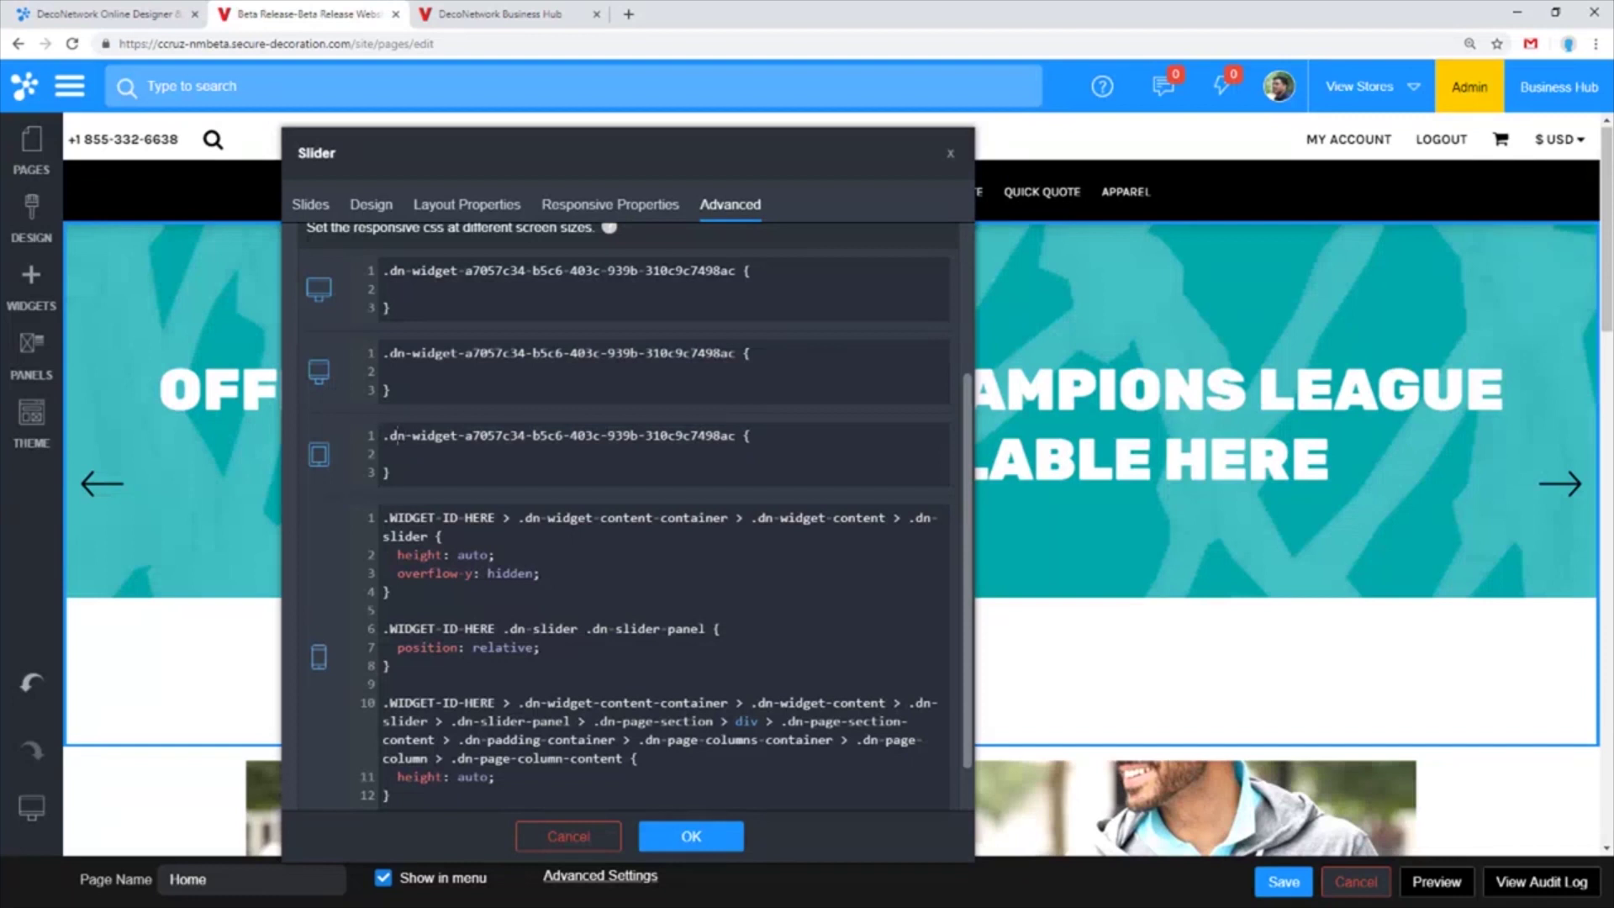
pyautogui.moveTo(391, 435)
pyautogui.mouseDown()
pyautogui.moveTo(736, 436)
pyautogui.moveTo(384, 437)
pyautogui.mouseUp()
pyautogui.hotkey('ctrl', 'c')
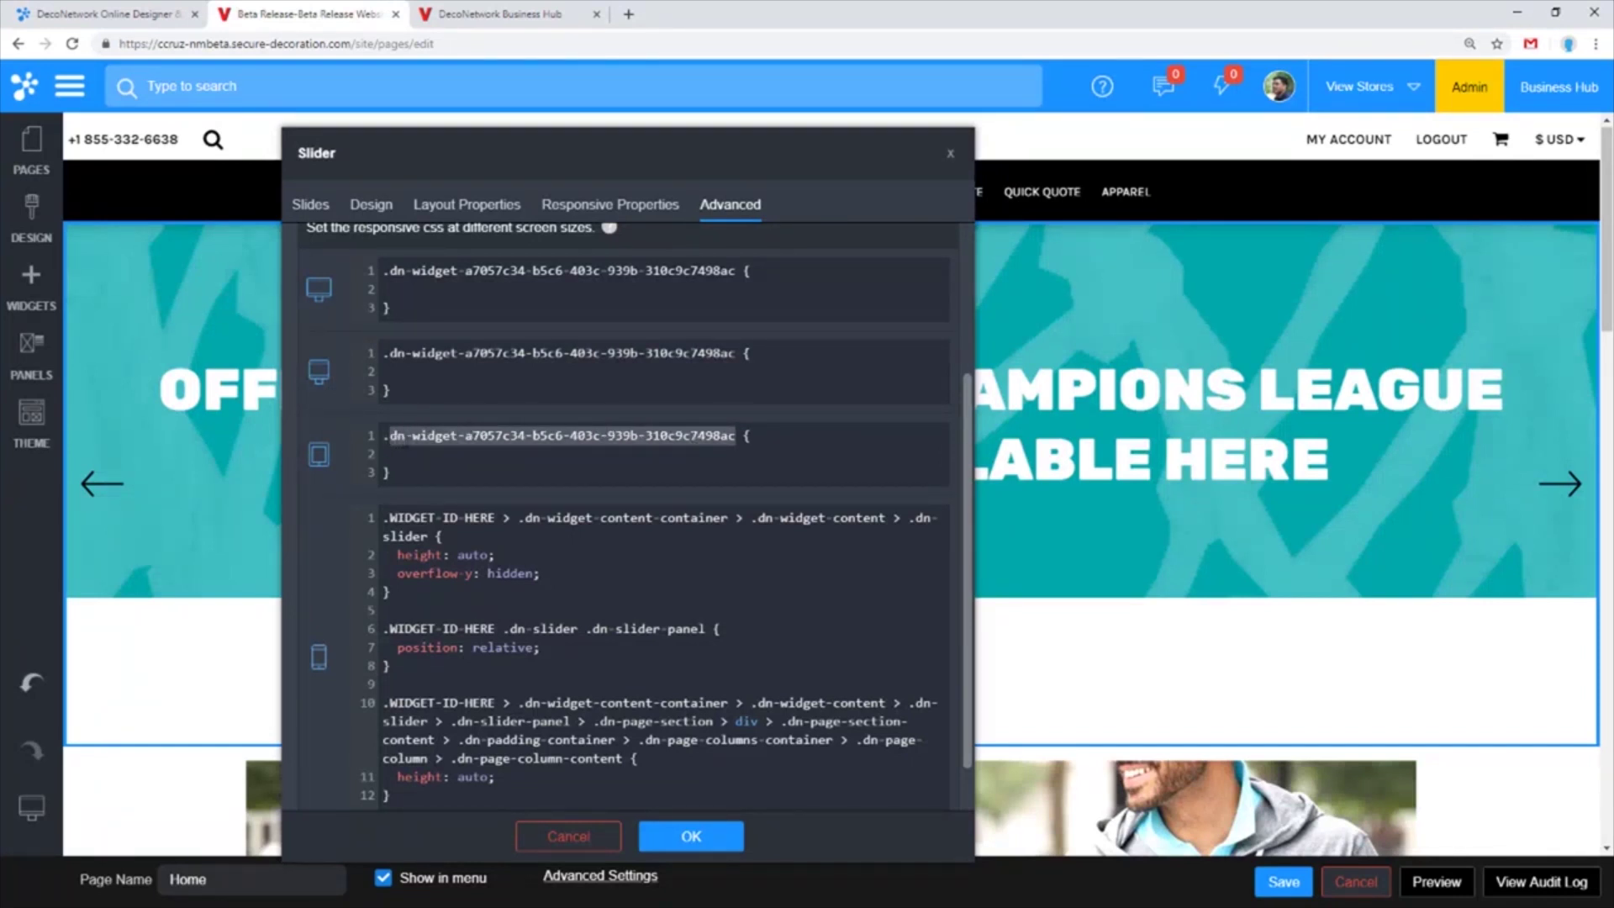
pyautogui.moveTo(390, 518); pyautogui.dragTo(496, 518)
pyautogui.hotkey('ctrl', 'v')
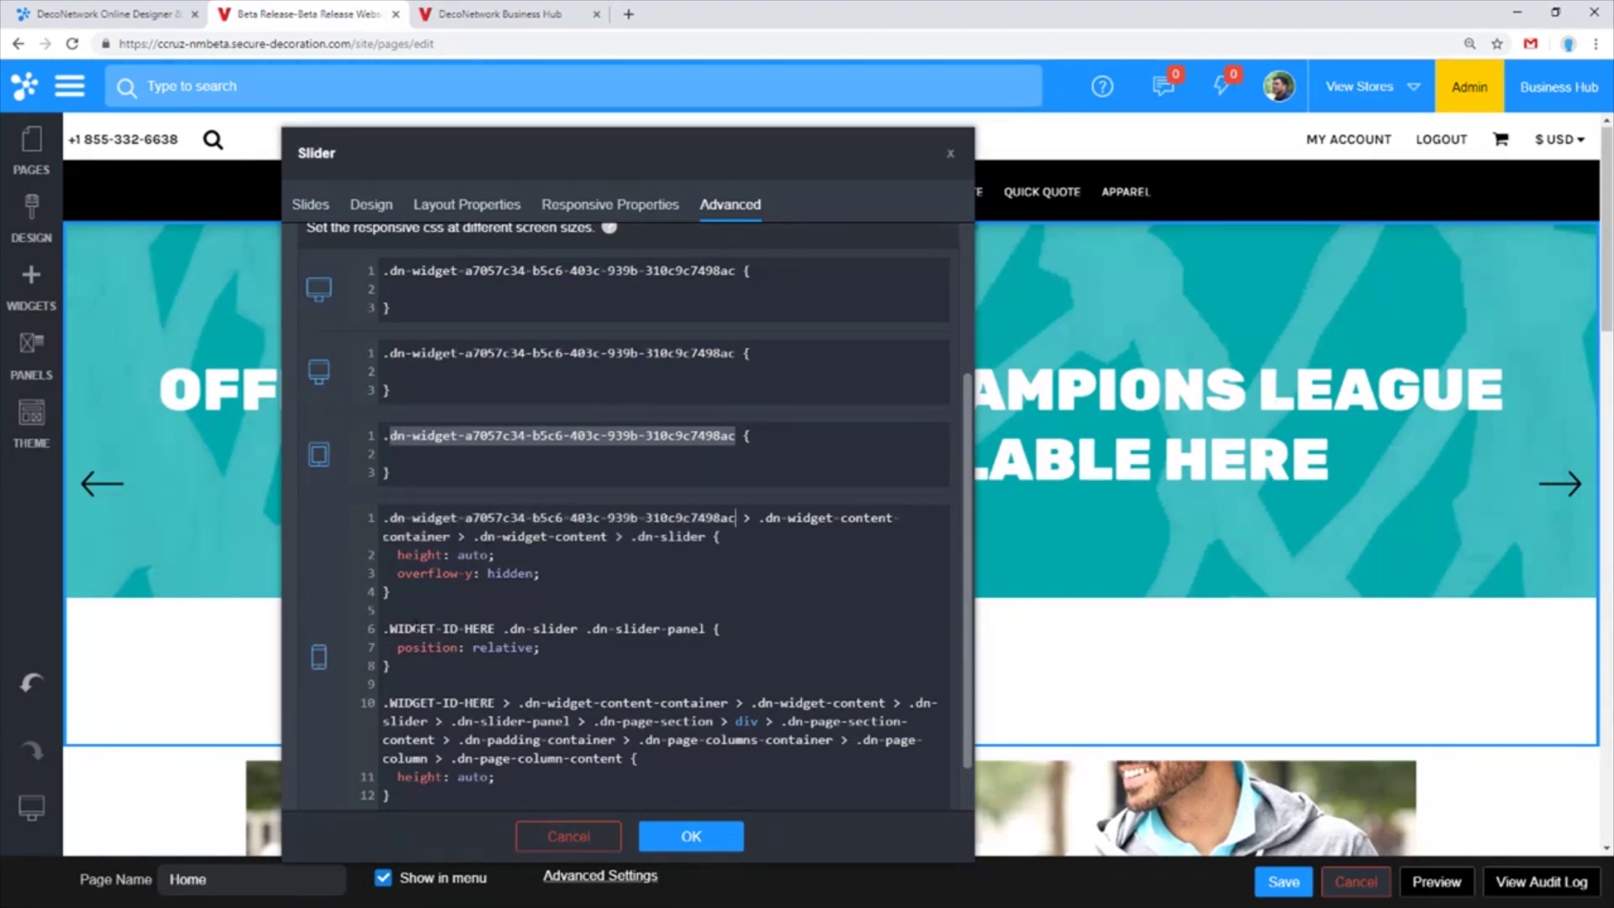
pyautogui.doubleClick(414, 626)
pyautogui.hotkey('ctrl', 'v')
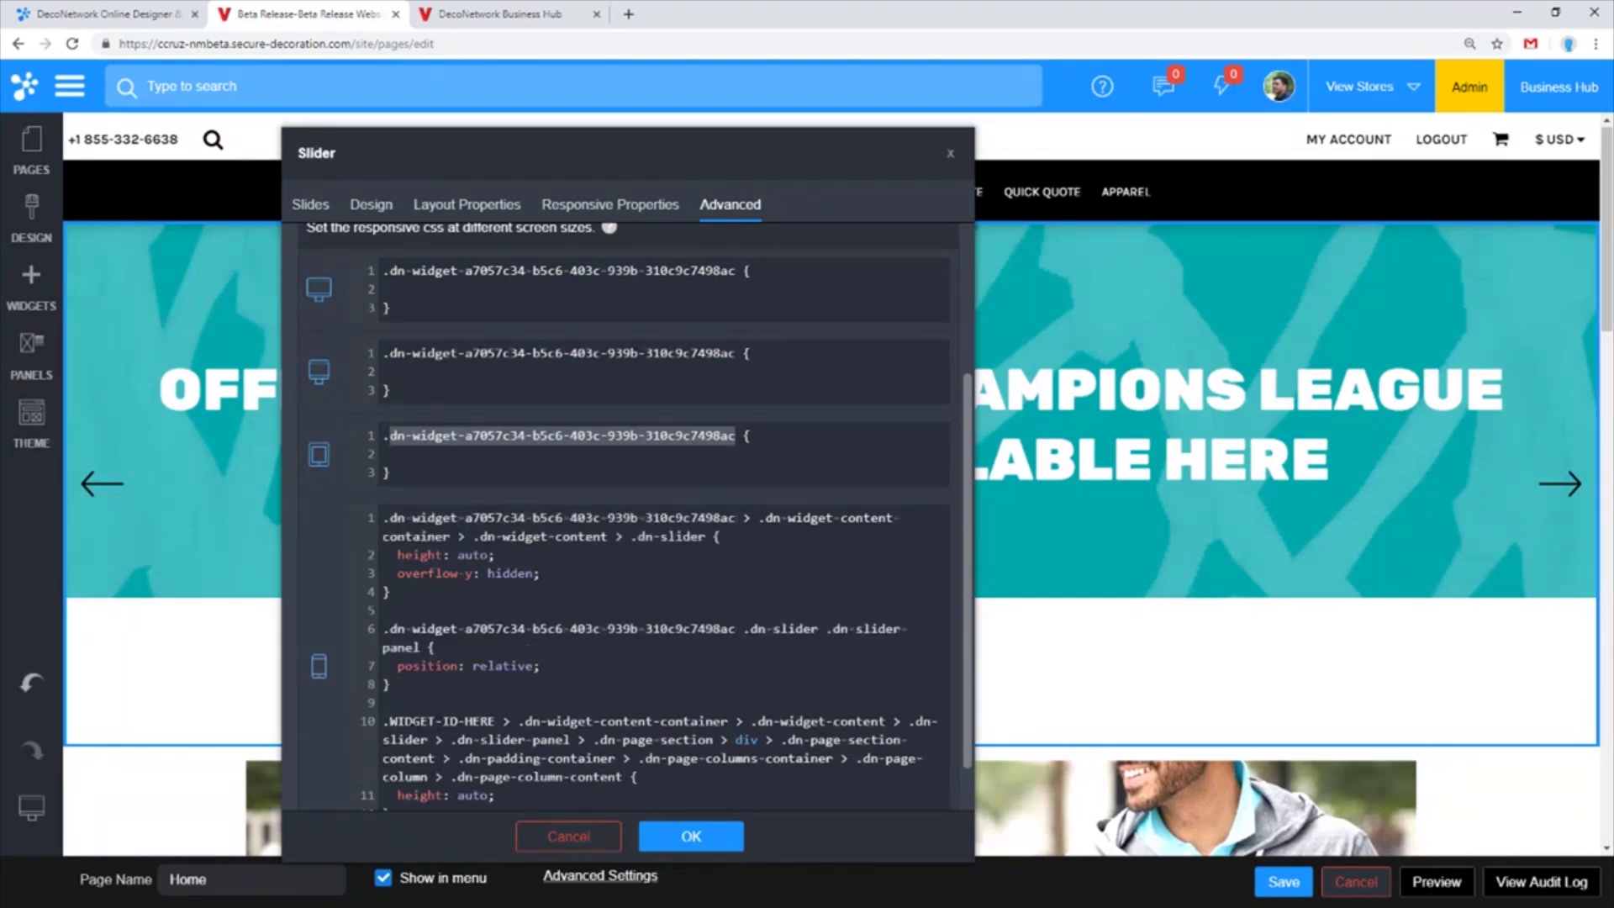
pyautogui.doubleClick(437, 720)
pyautogui.hotkey('ctrl', 'v')
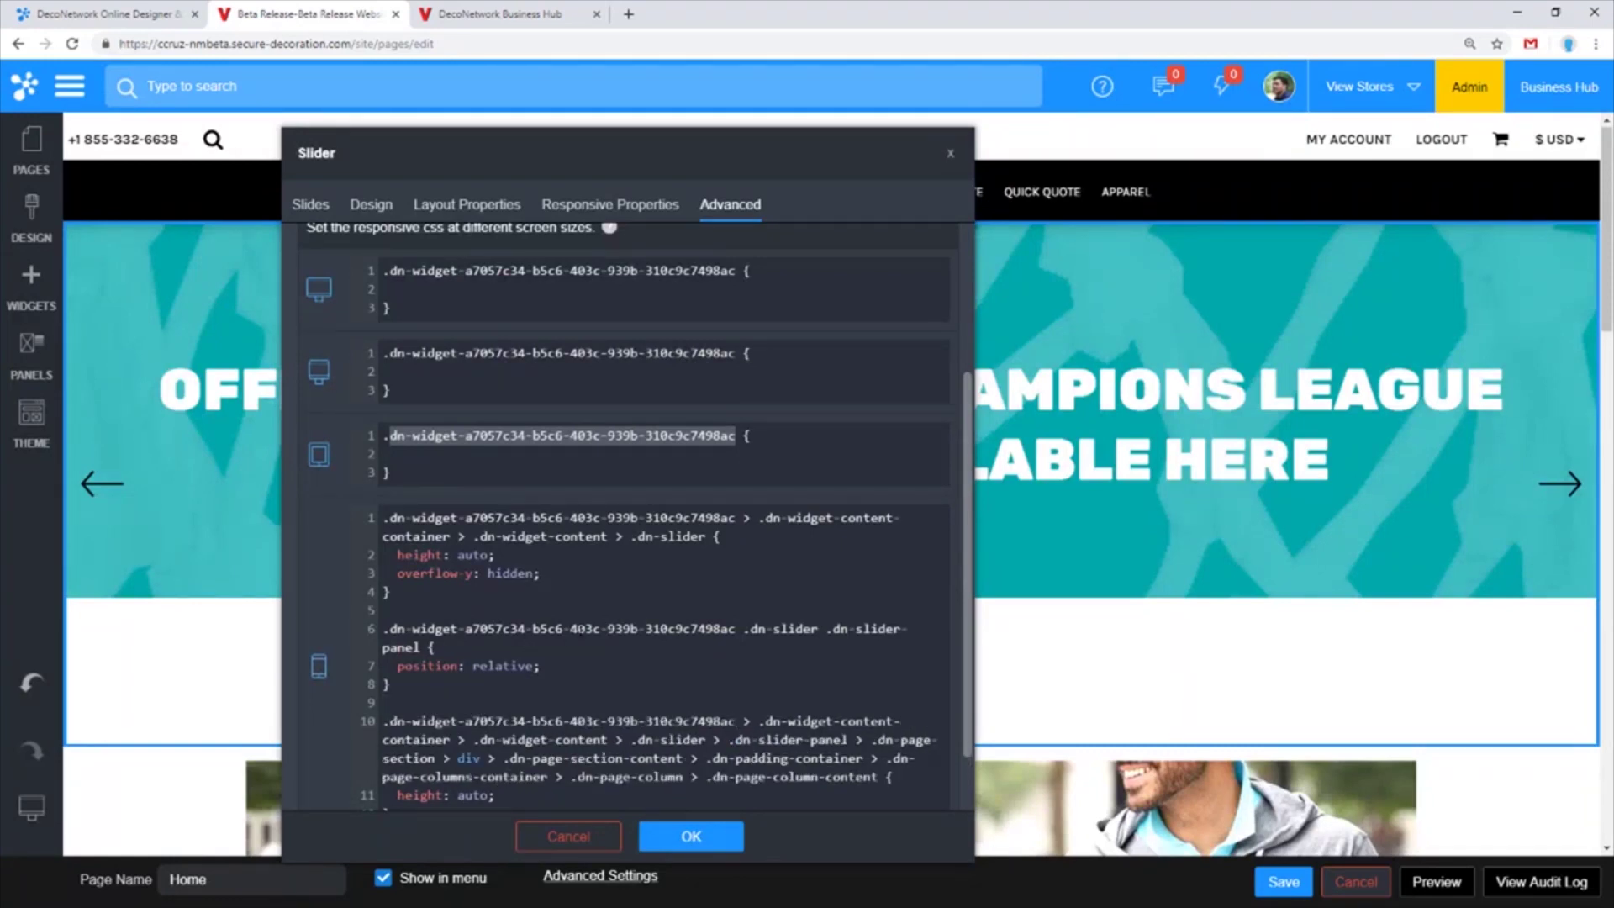
pyautogui.scroll(-1, 637, 517)
# Apply the slider CSS changes, then save and publish the homepage
pyautogui.click(687, 837)
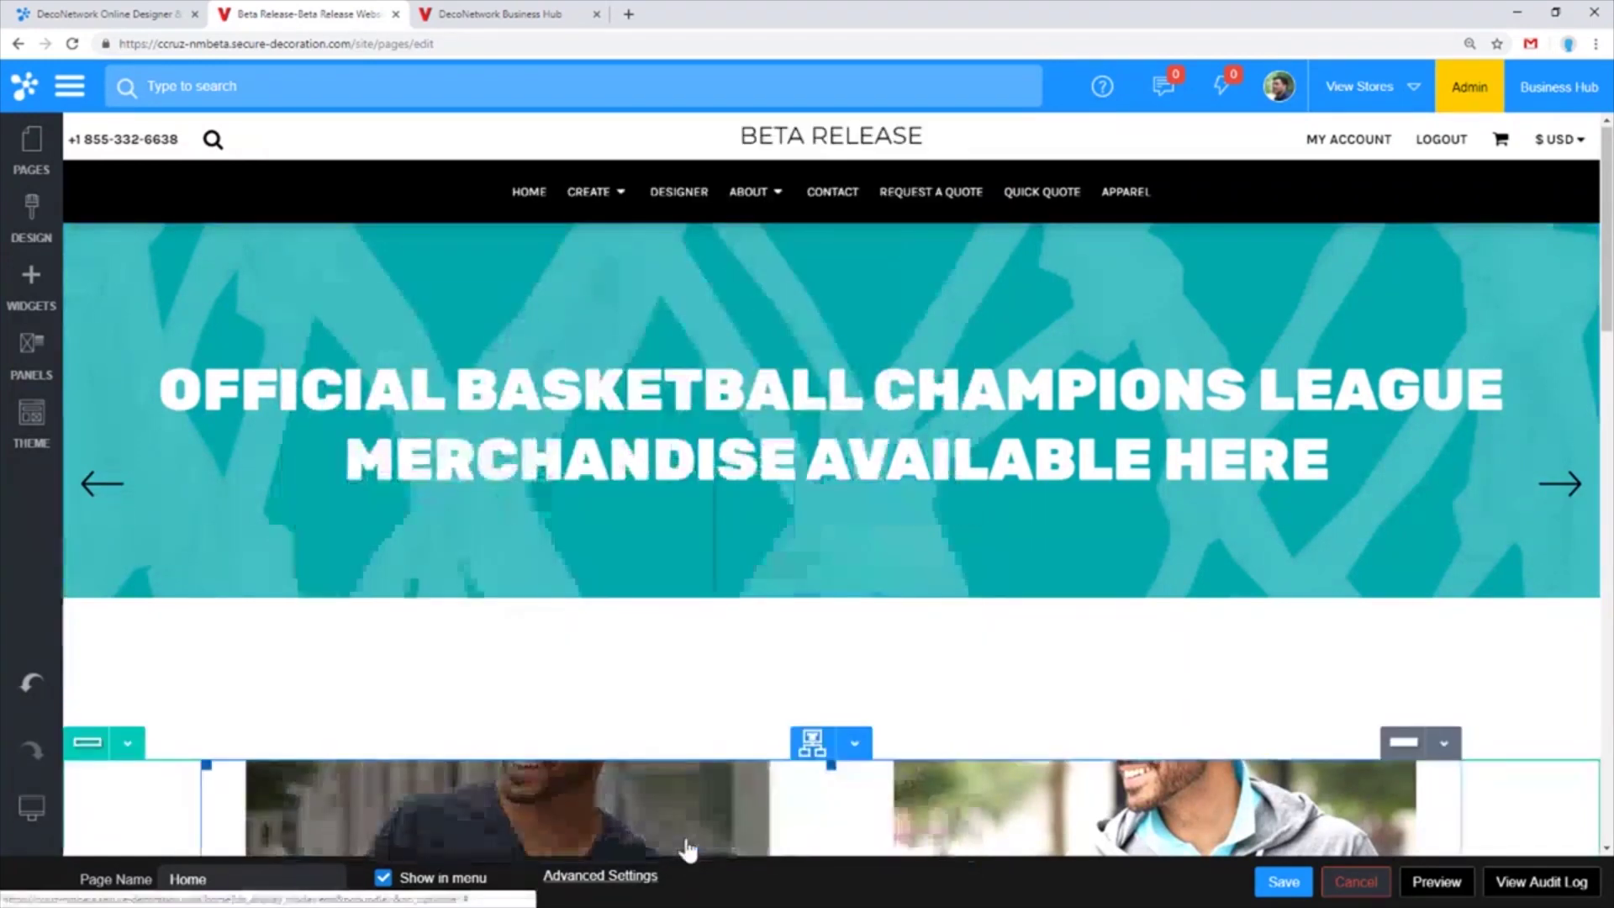
pyautogui.click(1282, 883)
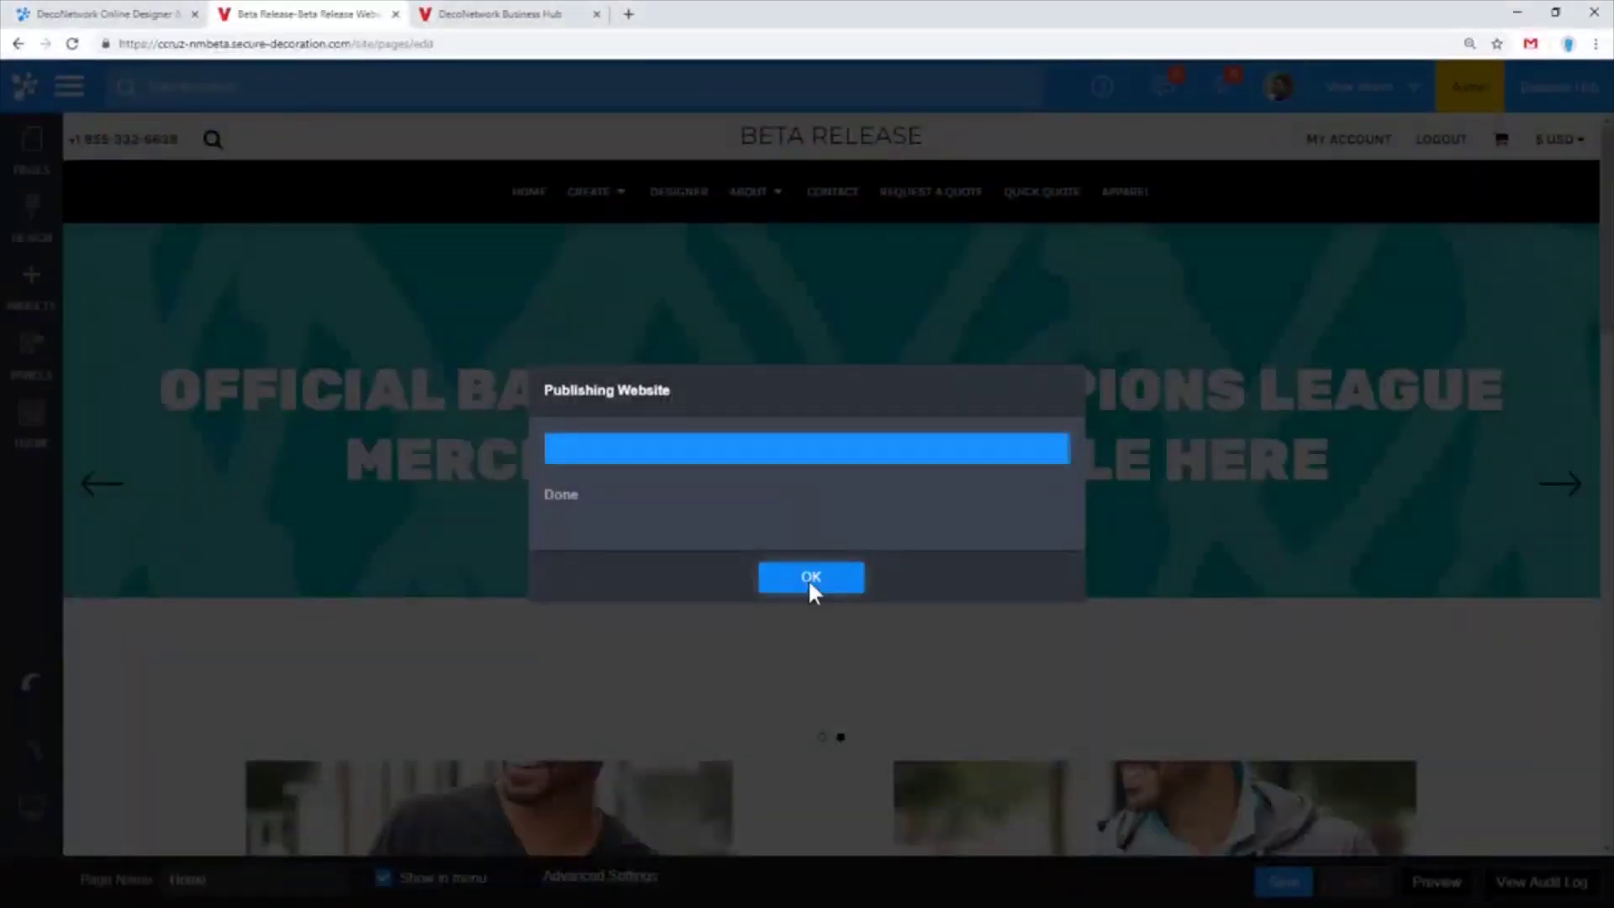
pyautogui.click(810, 578)
# Copy the store's domain and load it in a new browser tab
pyautogui.moveTo(346, 42); pyautogui.dragTo(26, 42)
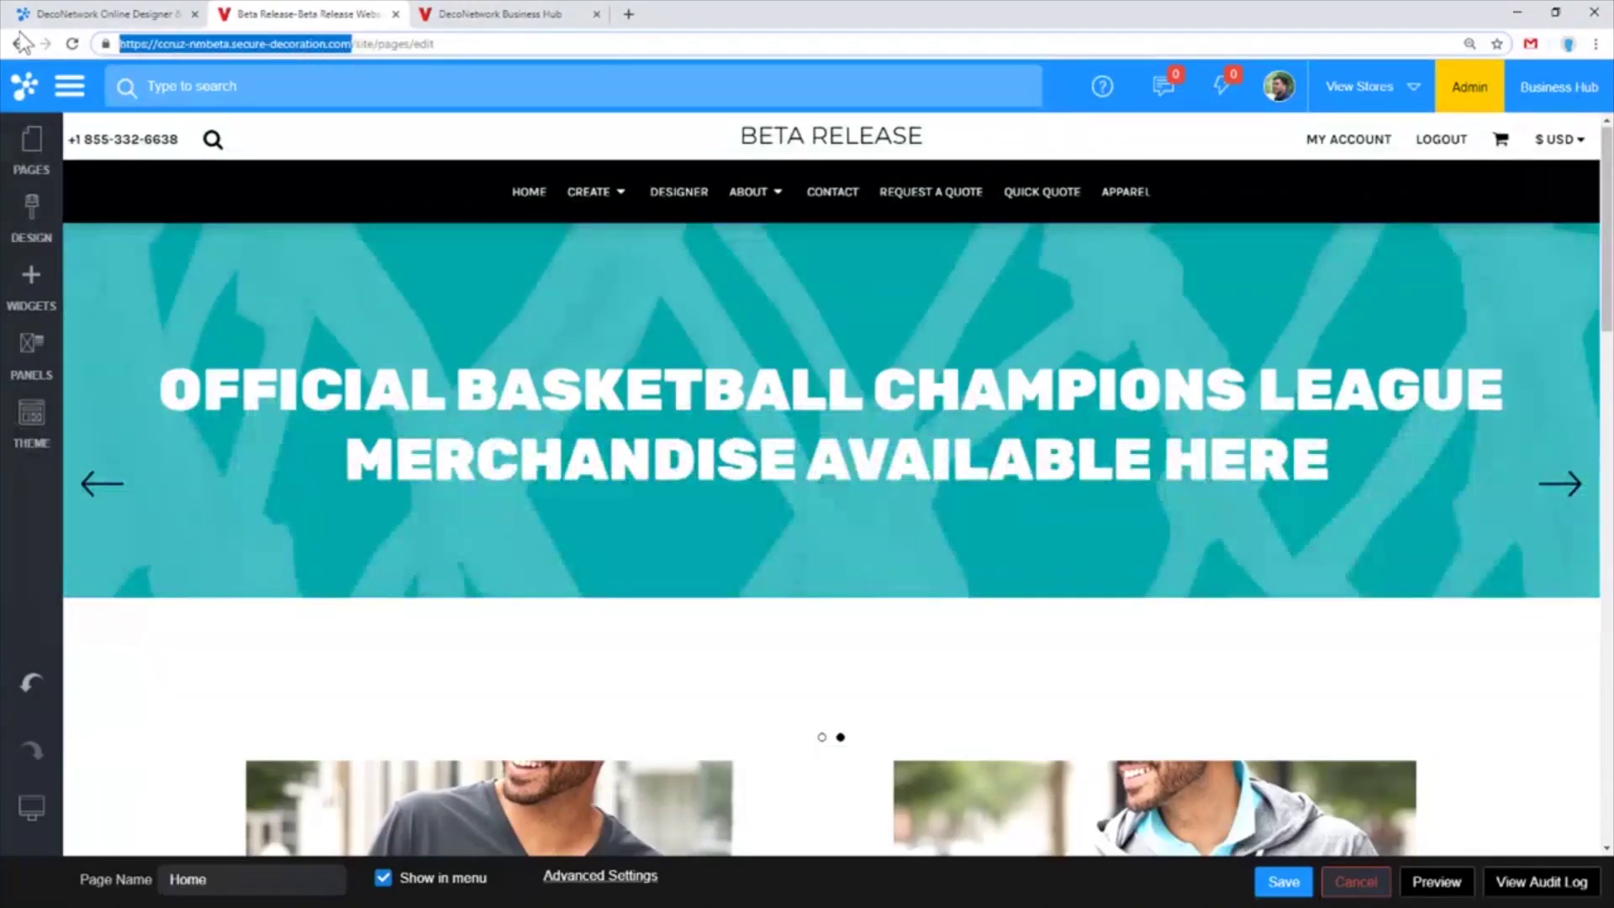
pyautogui.hotkey('ctrl', 'c')
pyautogui.hotkey('ctrl', 't')
pyautogui.hotkey('ctrl', 'v')
pyautogui.press('Return')
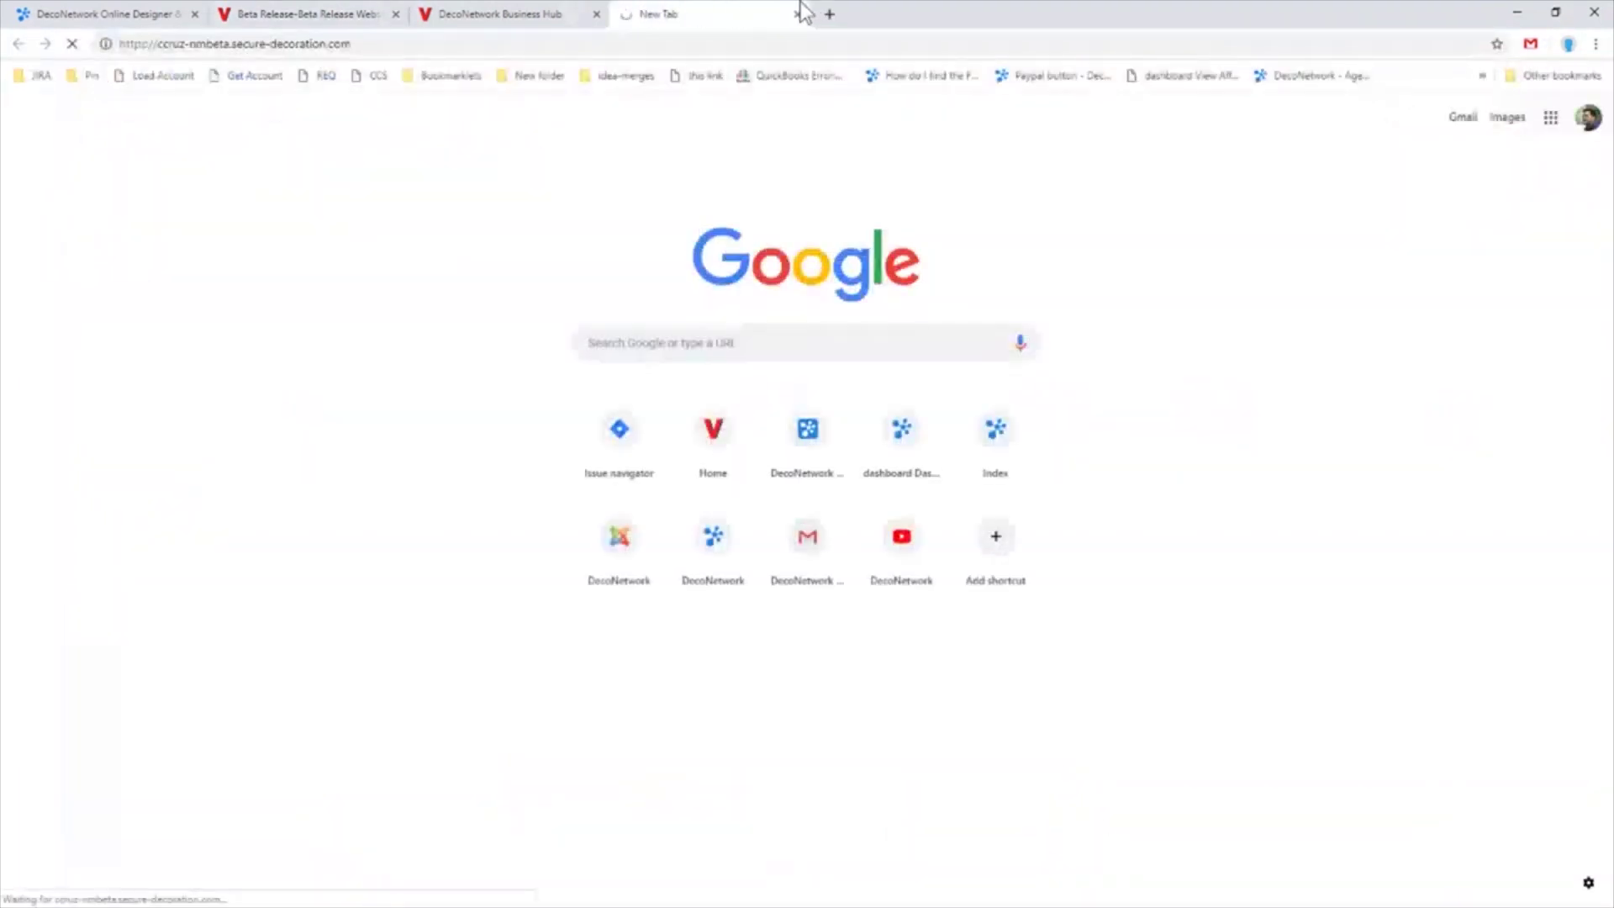
# Detach the live site tab into its own window, then widen and narrow it to view the slider
pyautogui.moveTo(790, 12); pyautogui.dragTo(800, 58)
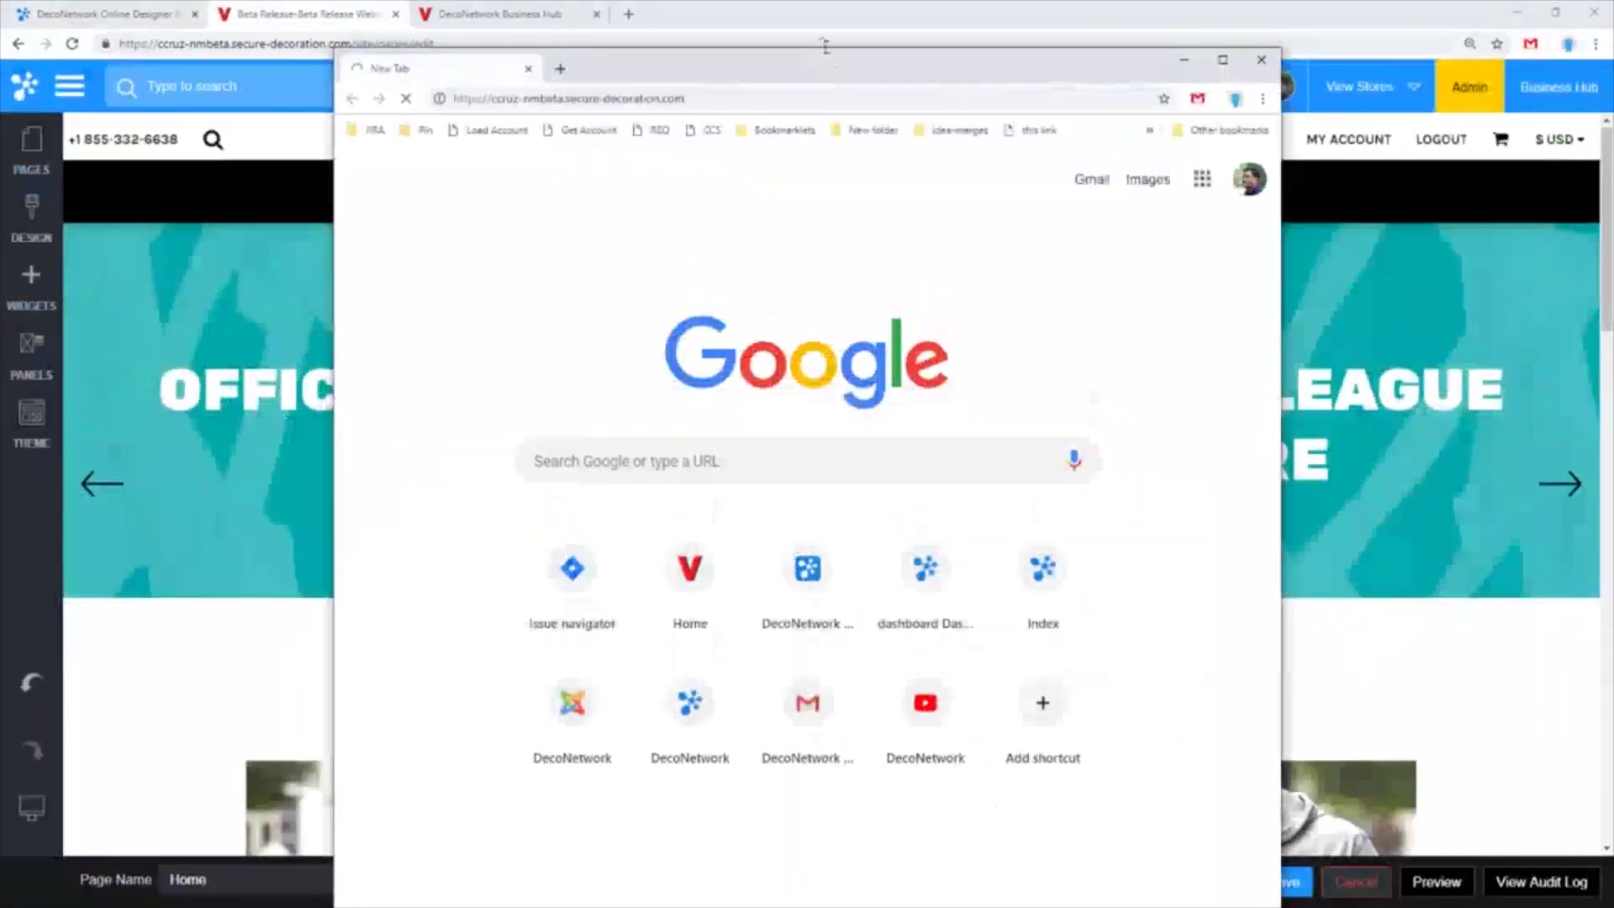
pyautogui.moveTo(814, 50); pyautogui.dragTo(808, 8)
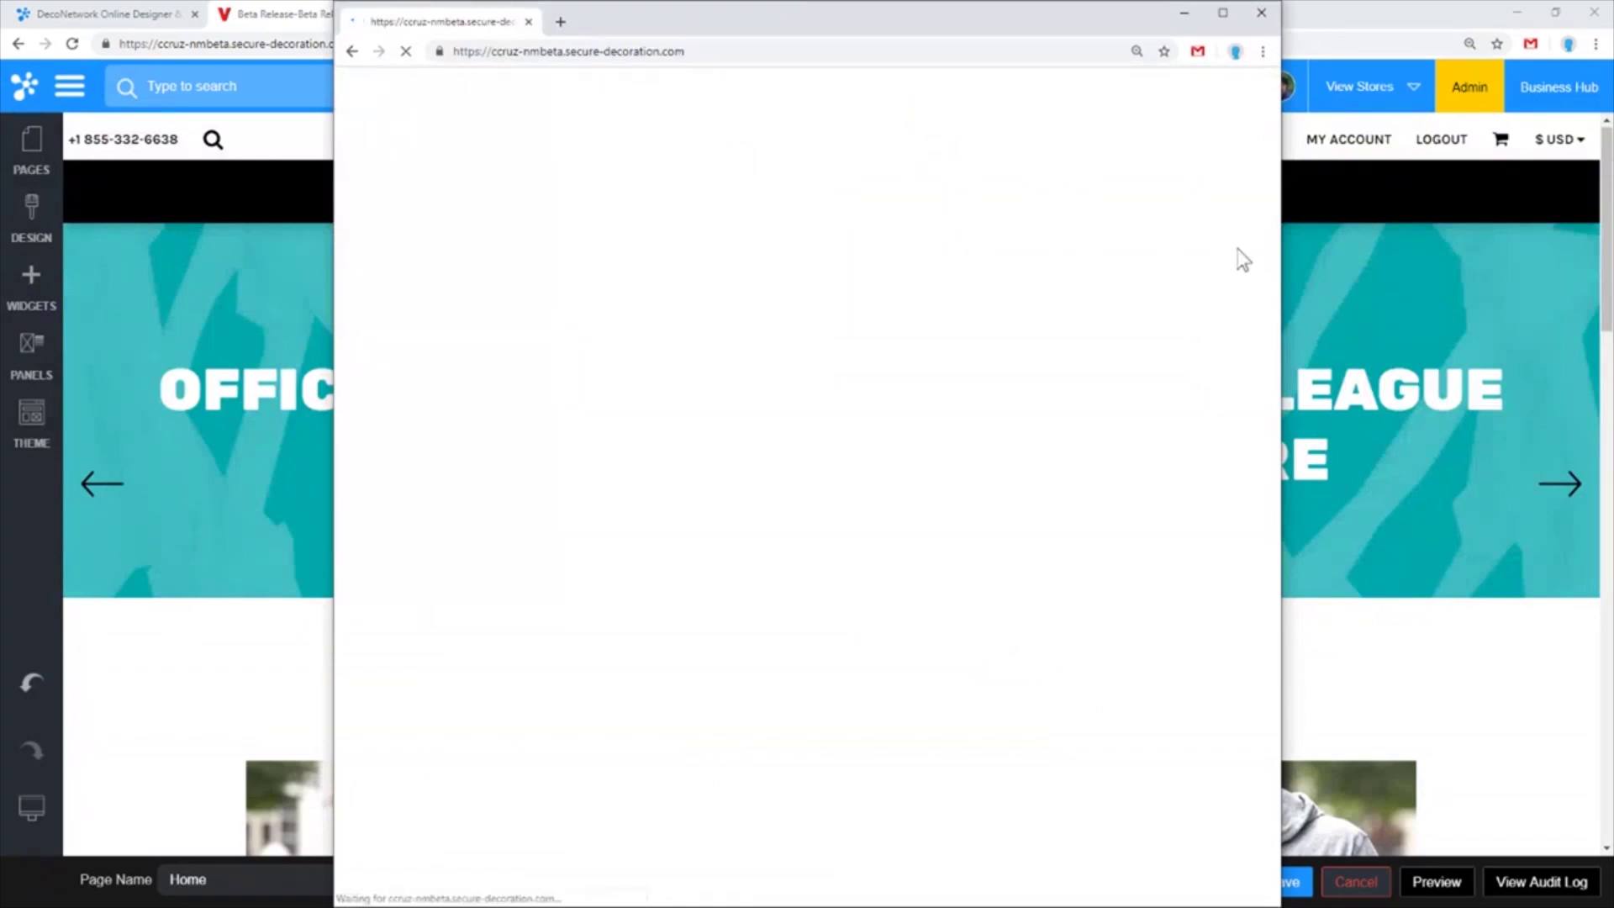
pyautogui.moveTo(1282, 229); pyautogui.dragTo(1550, 229)
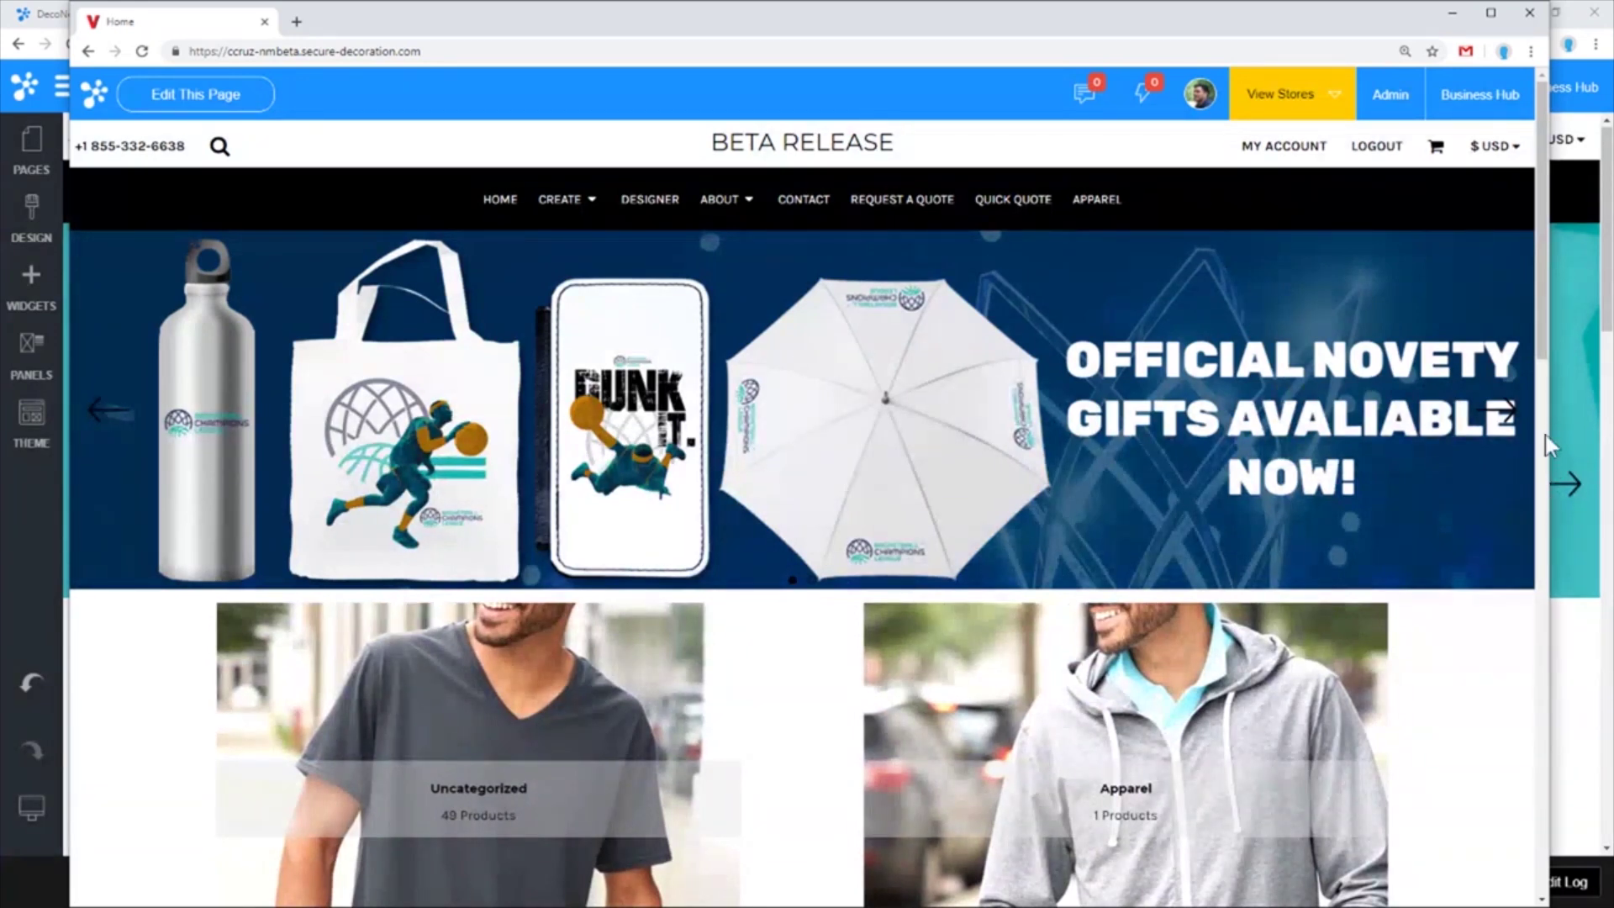
pyautogui.moveTo(1550, 453); pyautogui.dragTo(400, 456)
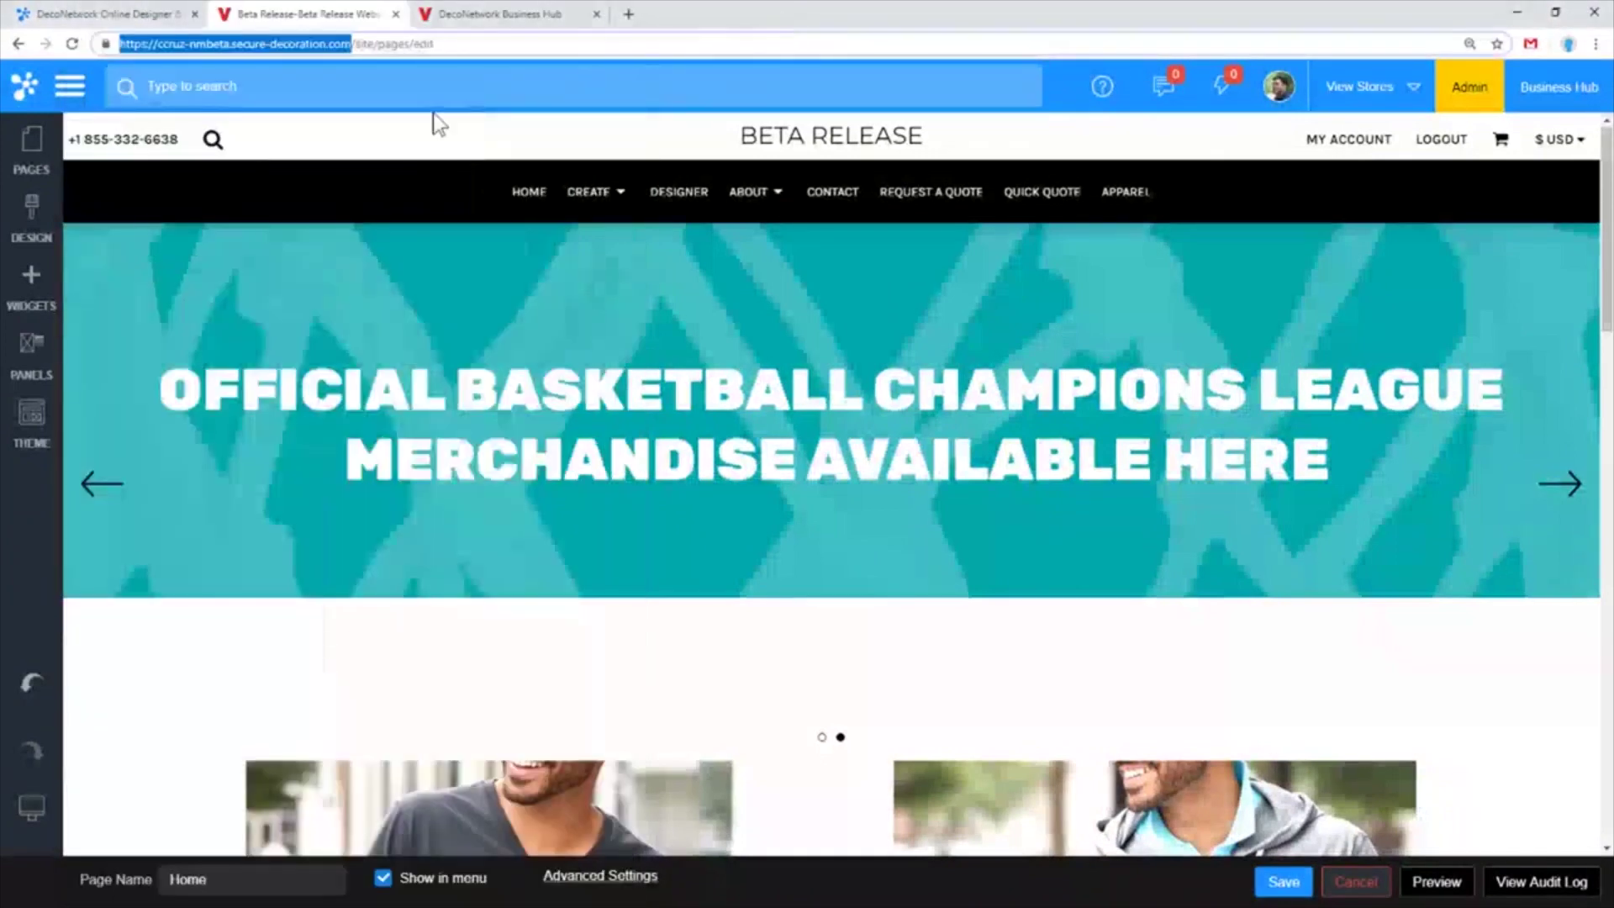
# Set the auto, left-arrow and right-arrow transitions to Fade with a transition duration of 0
pyautogui.moveTo(341, 334)
pyautogui.click(188, 206)
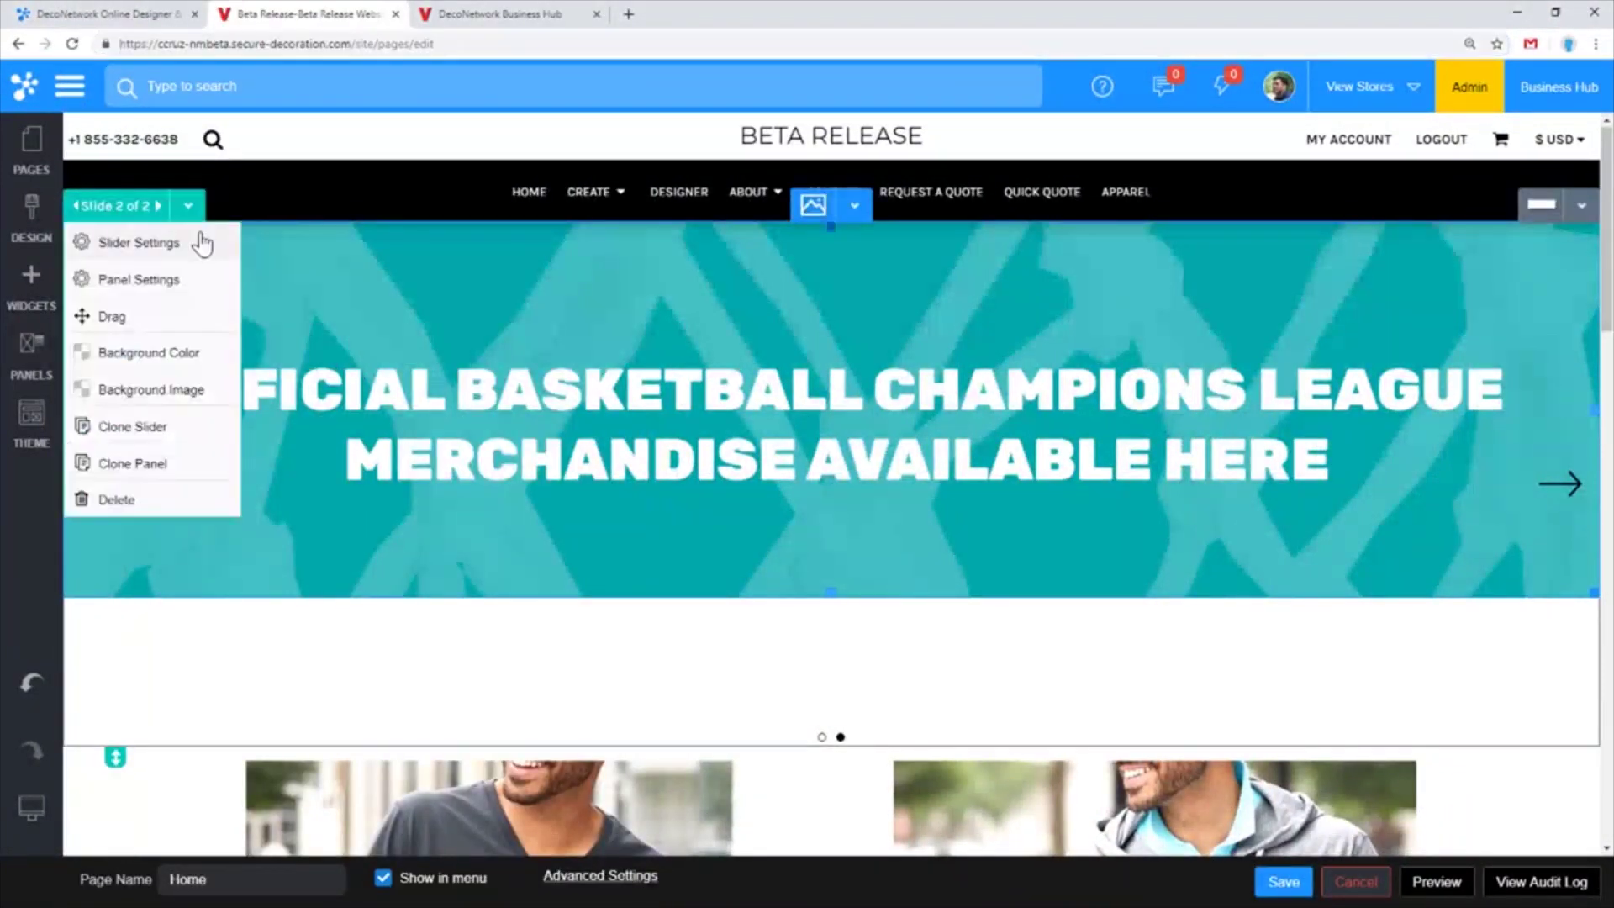
pyautogui.click(200, 241)
pyautogui.click(91, 250)
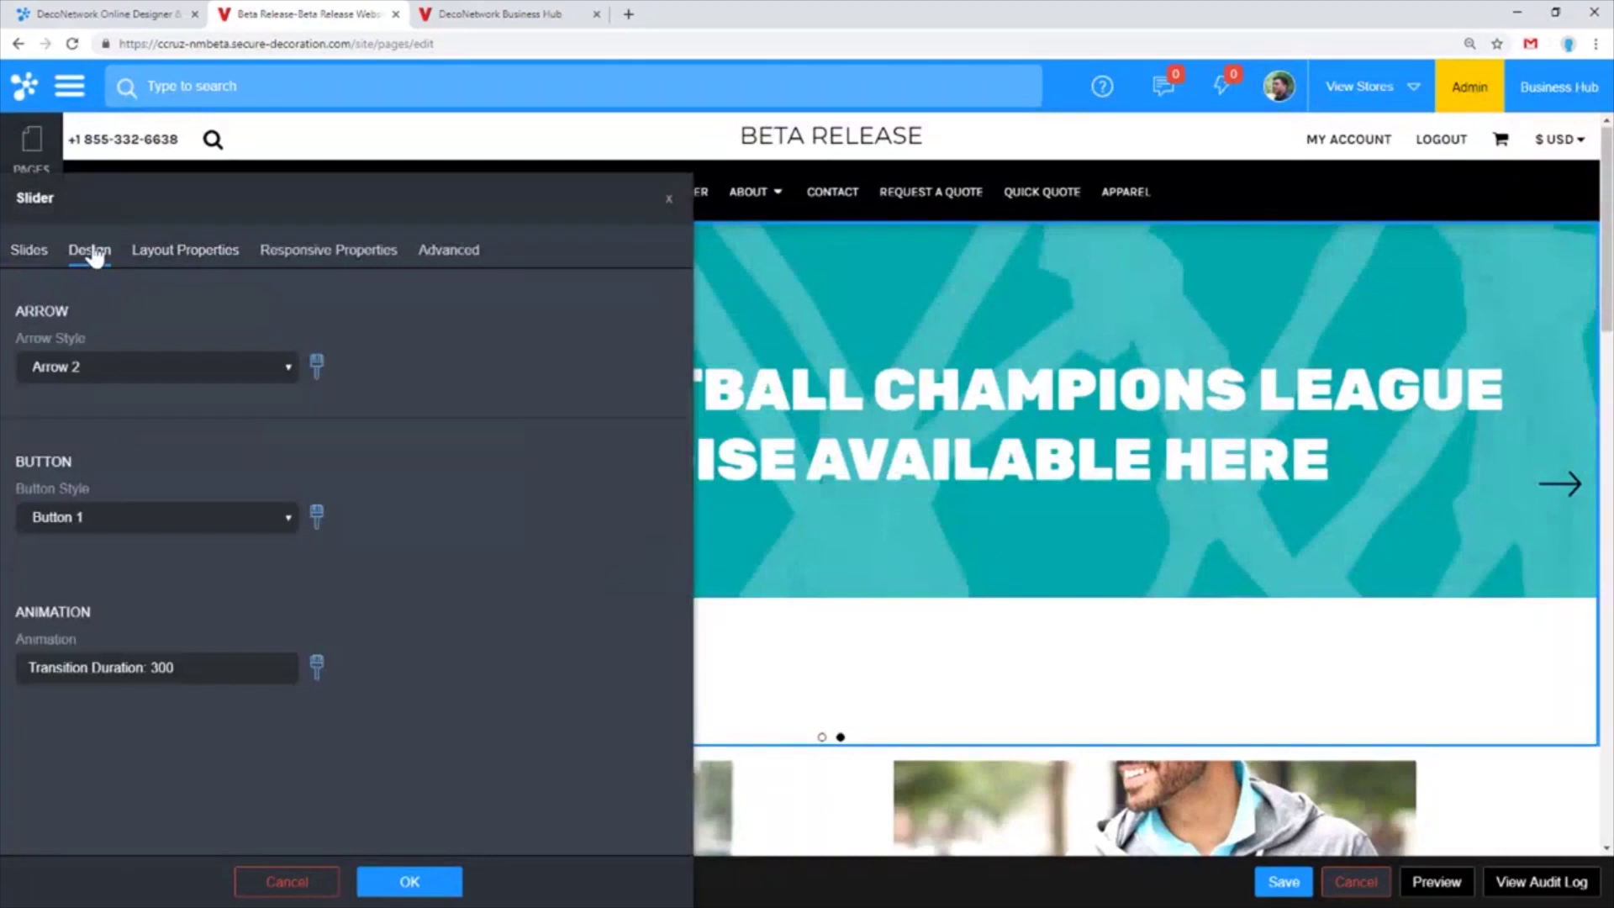
pyautogui.click(317, 668)
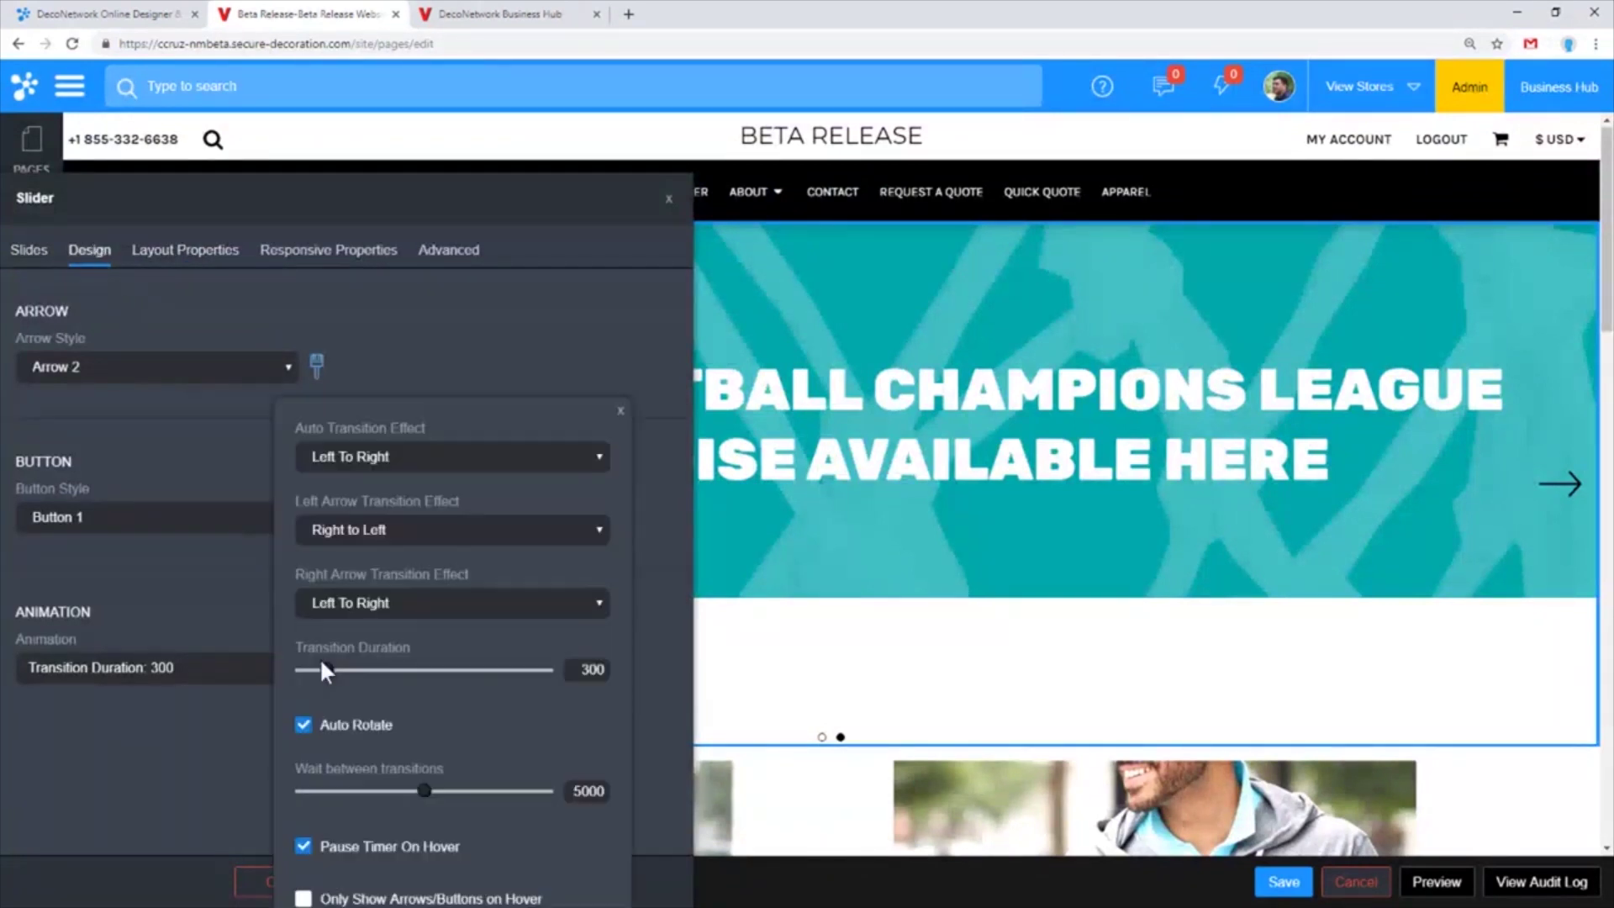
pyautogui.click(375, 454)
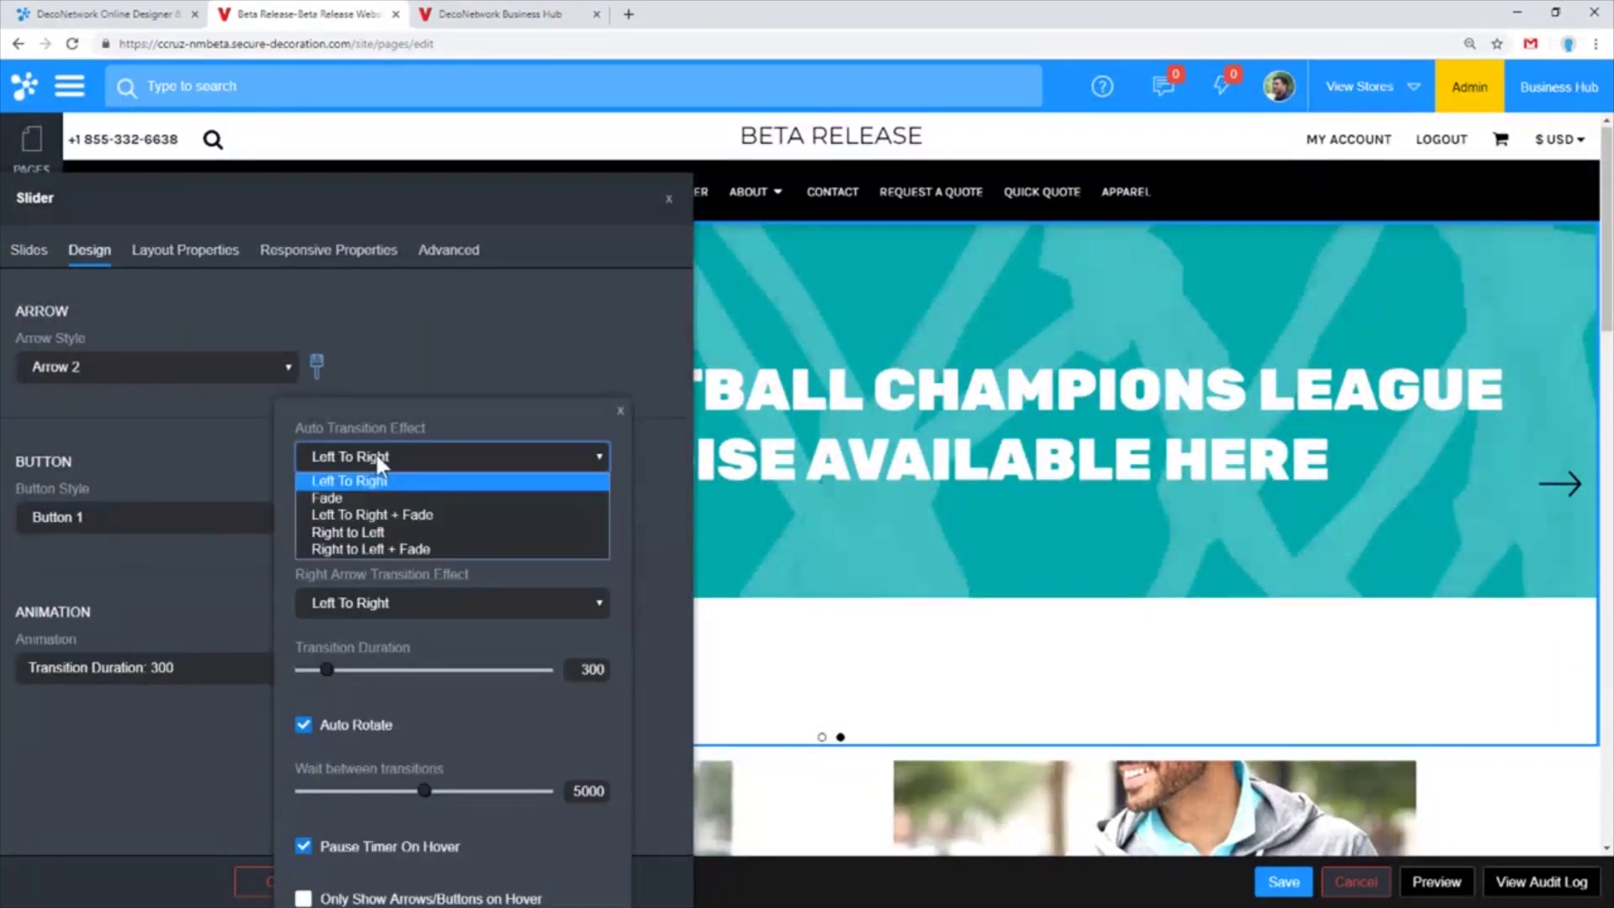
pyautogui.click(351, 496)
pyautogui.click(345, 531)
pyautogui.click(343, 571)
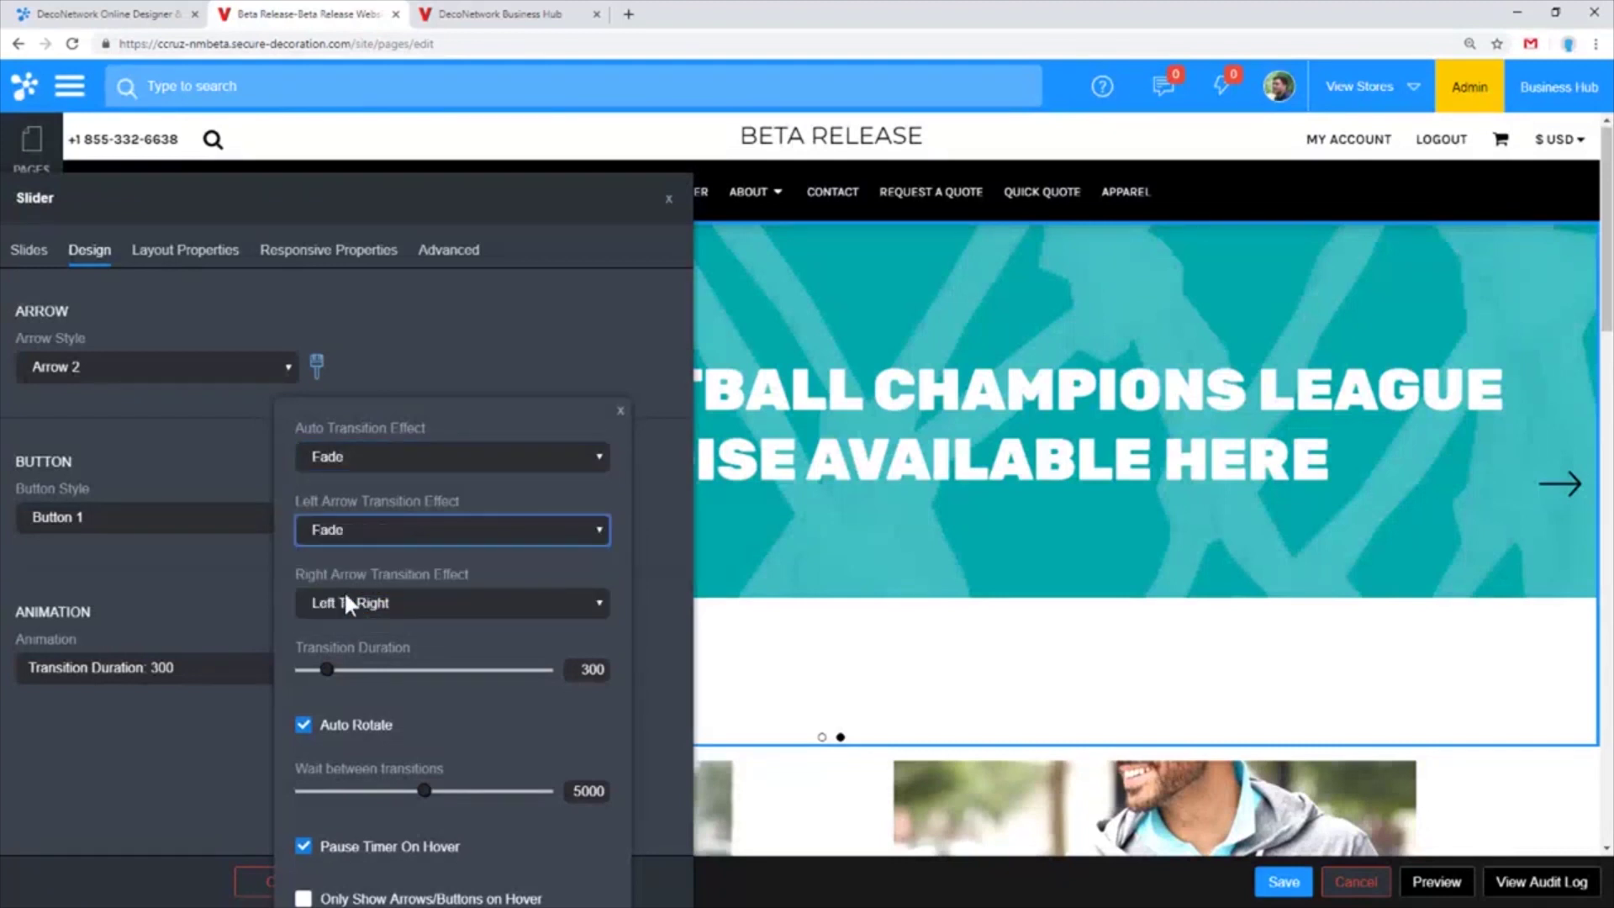
pyautogui.click(344, 602)
pyautogui.click(342, 642)
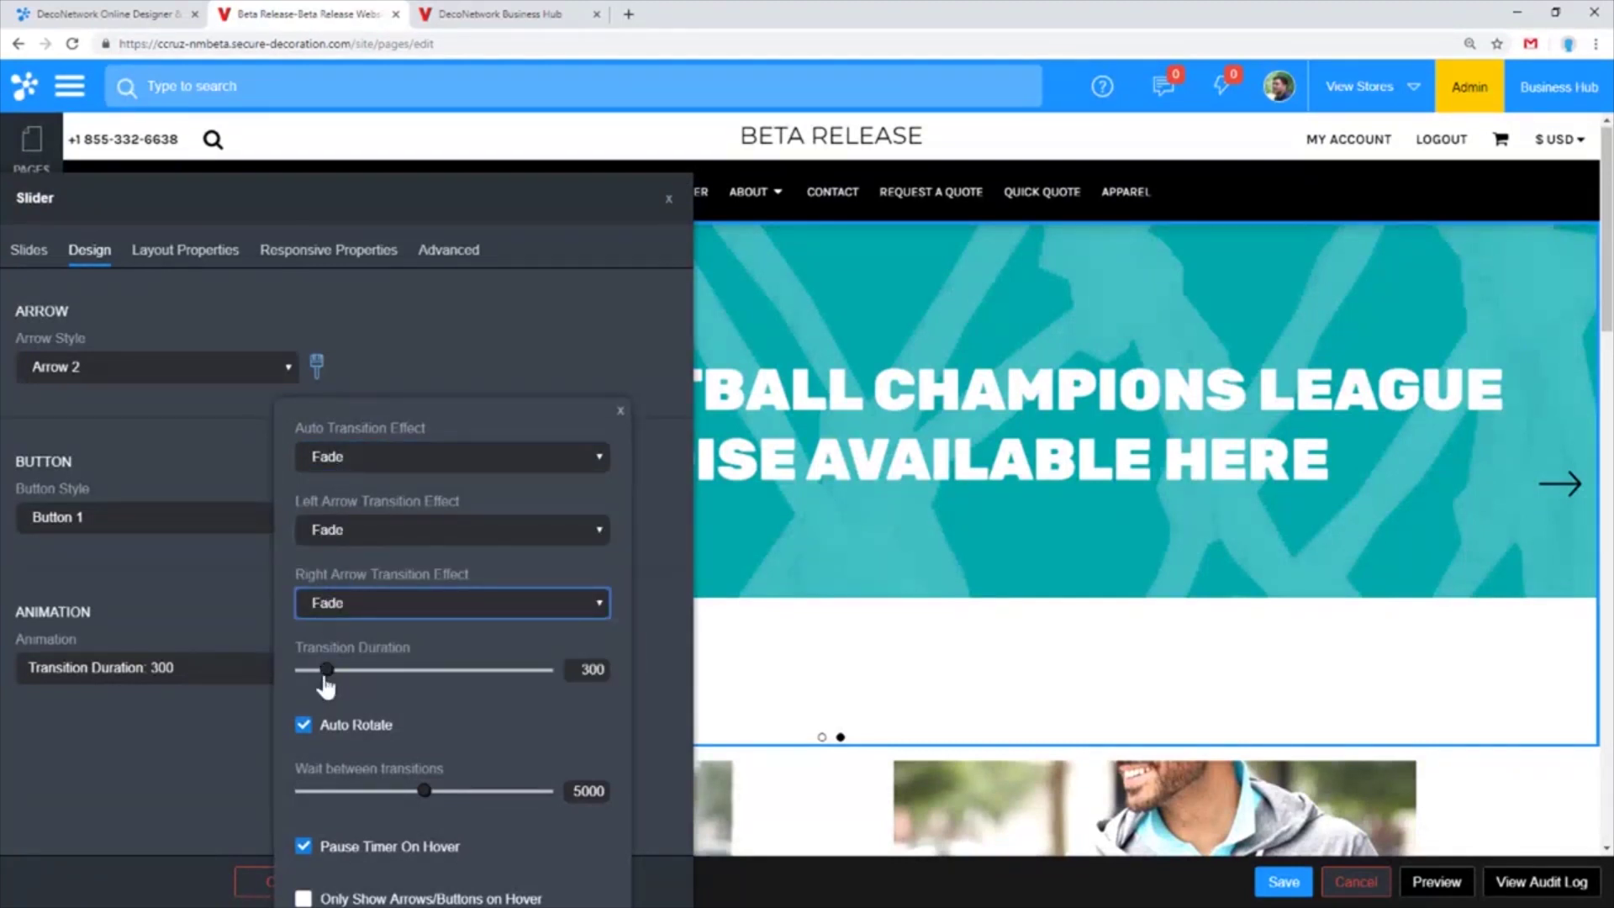
pyautogui.moveTo(327, 670); pyautogui.dragTo(238, 673)
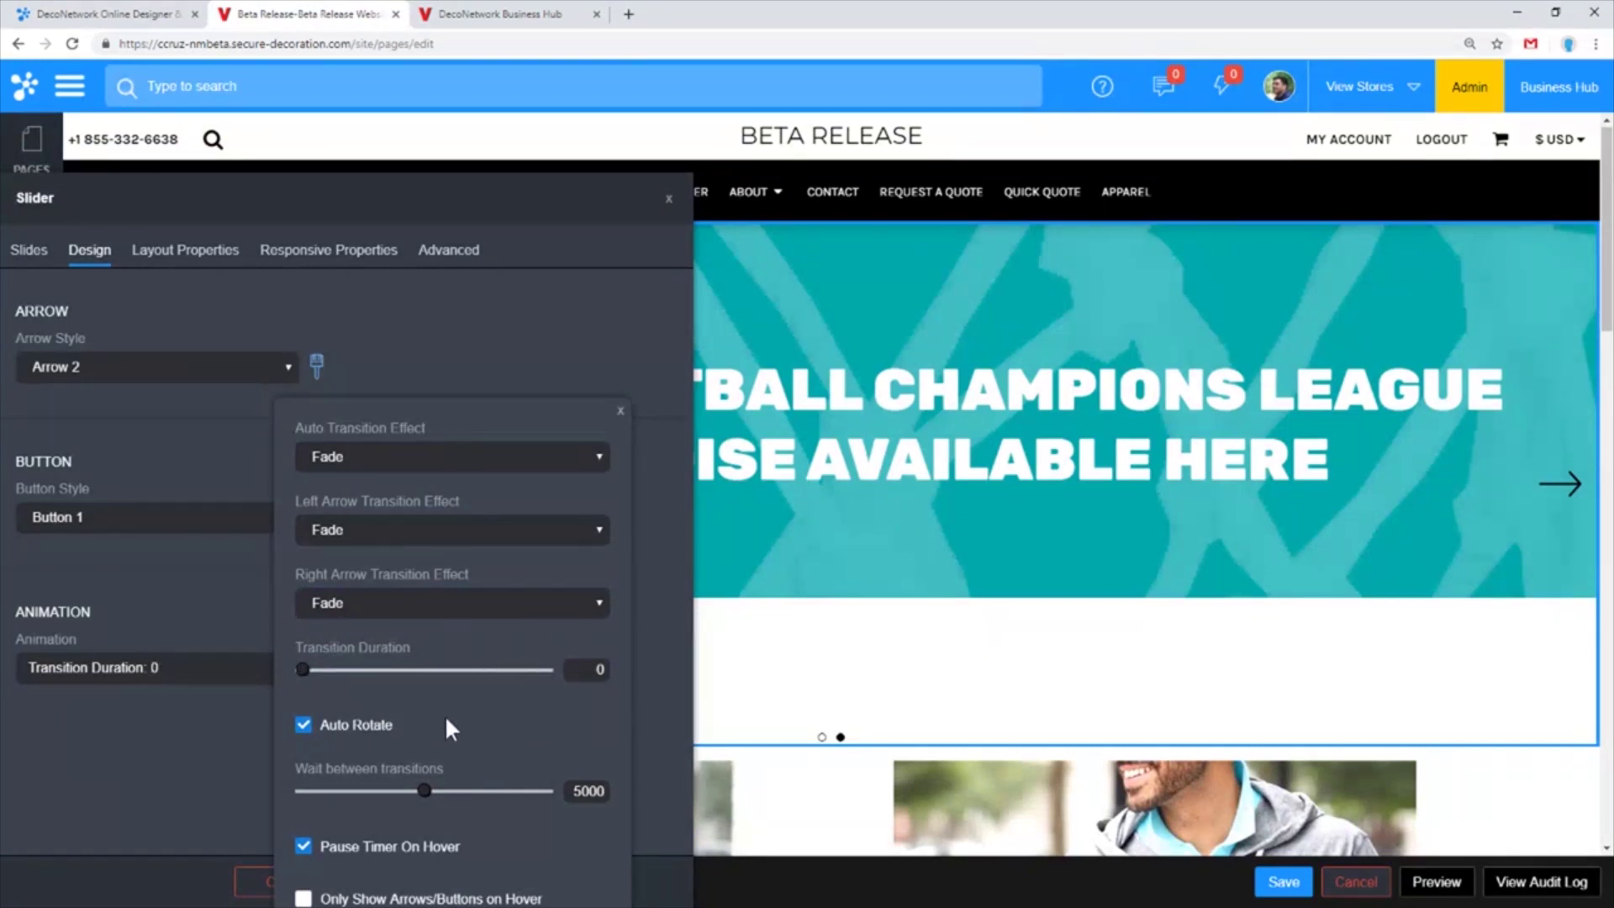
pyautogui.moveTo(486, 414); pyautogui.dragTo(591, 277)
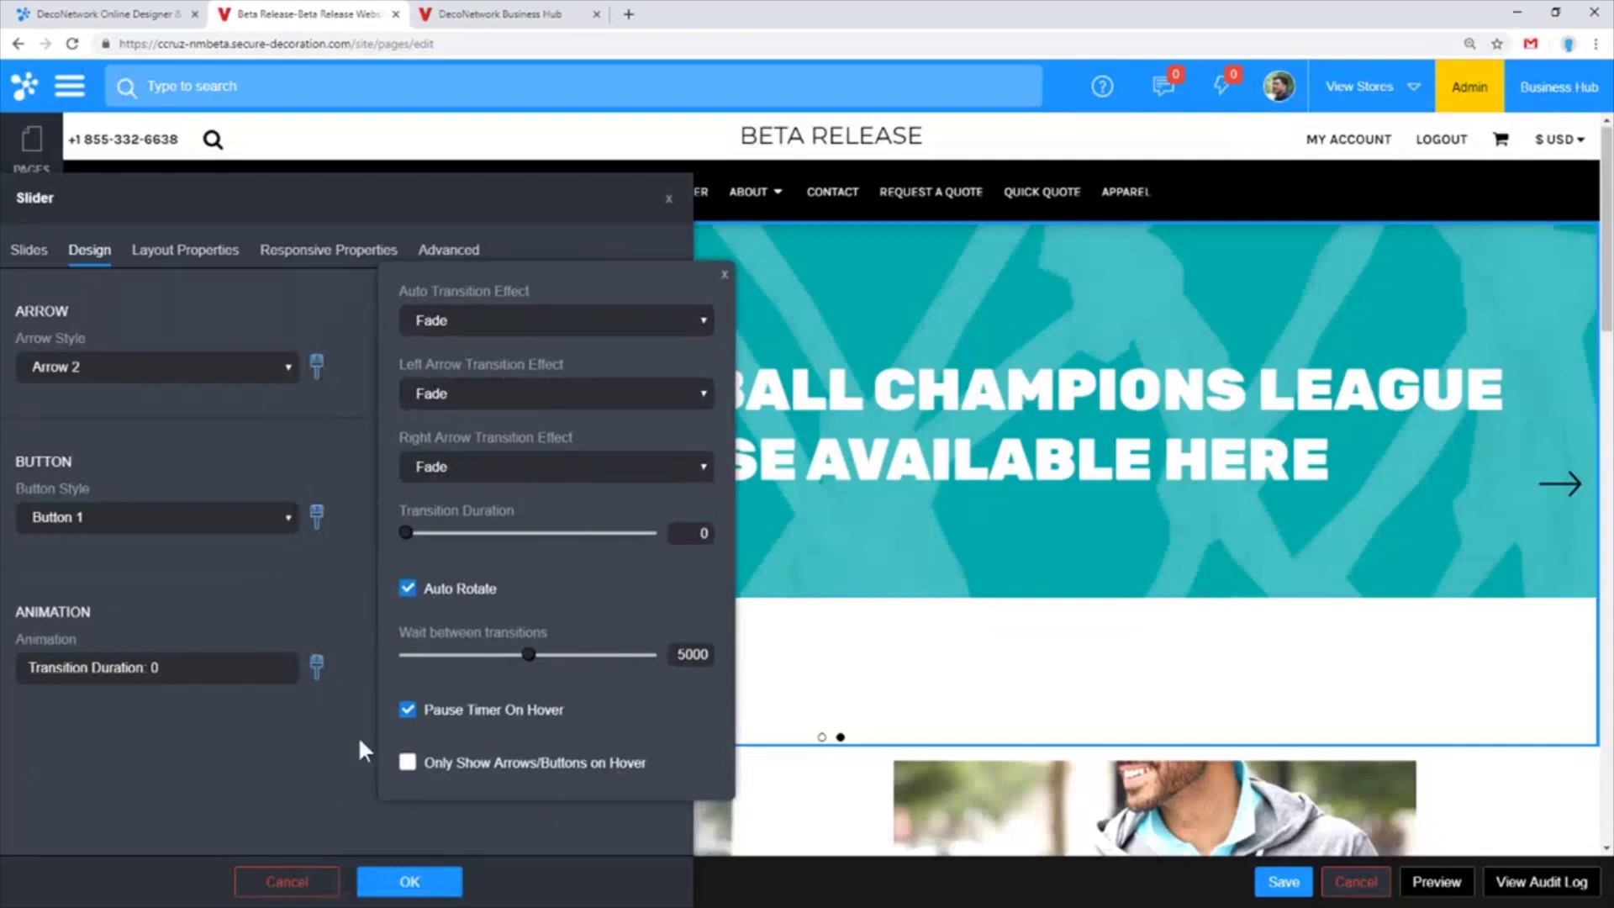
pyautogui.click(316, 770)
# Apply the slider settings, save the homepage, and publish the website with the new transitions
pyautogui.click(432, 889)
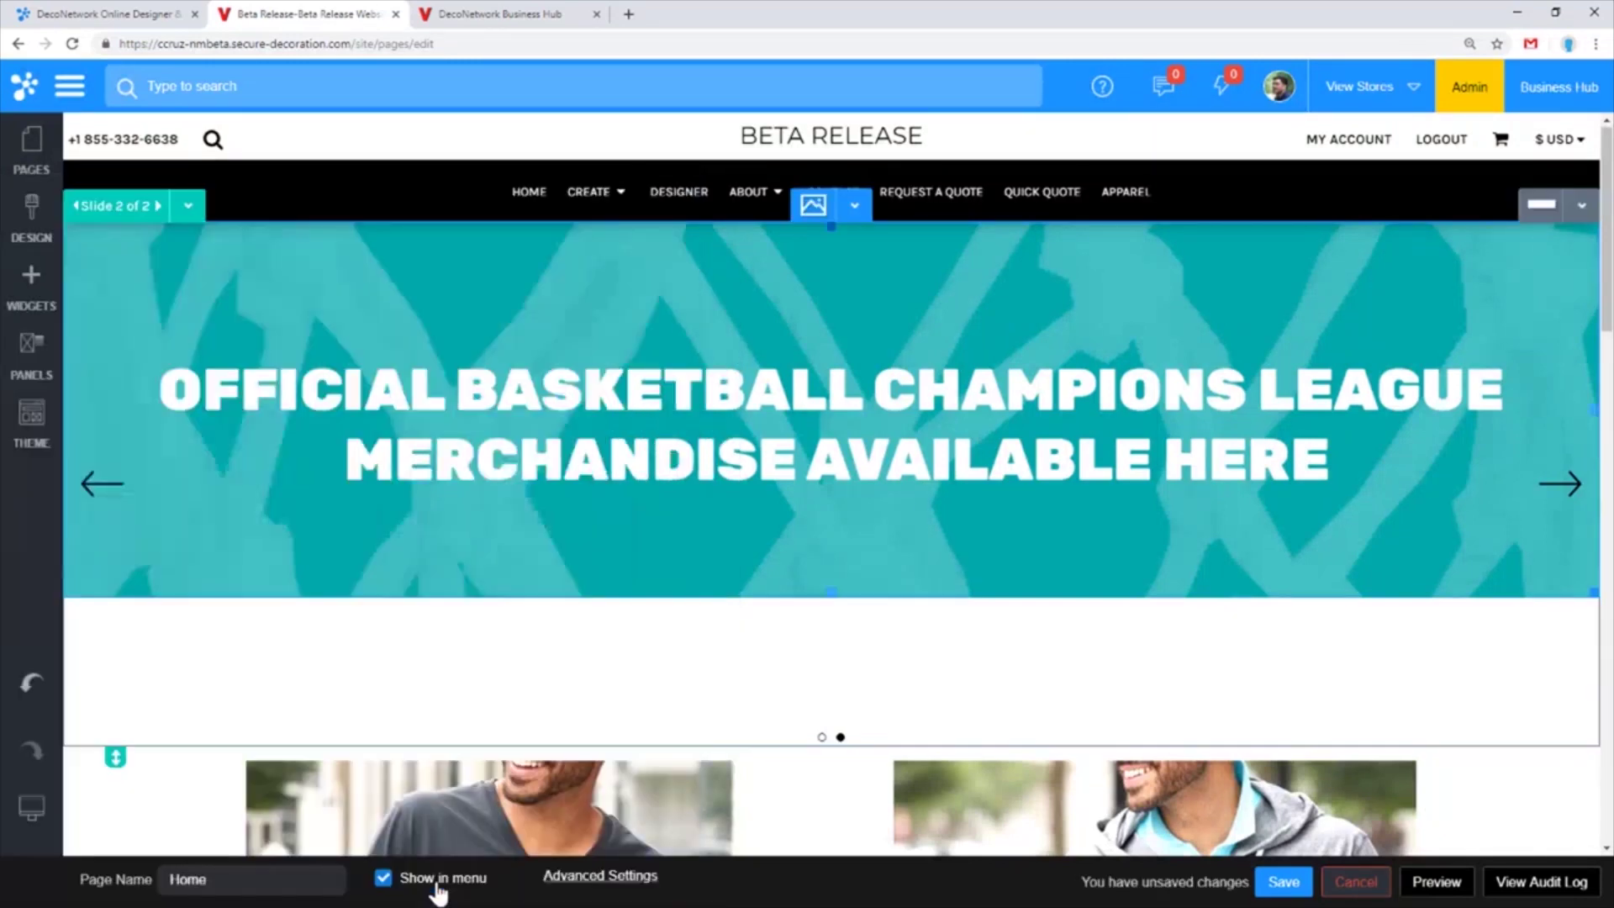
pyautogui.click(1284, 882)
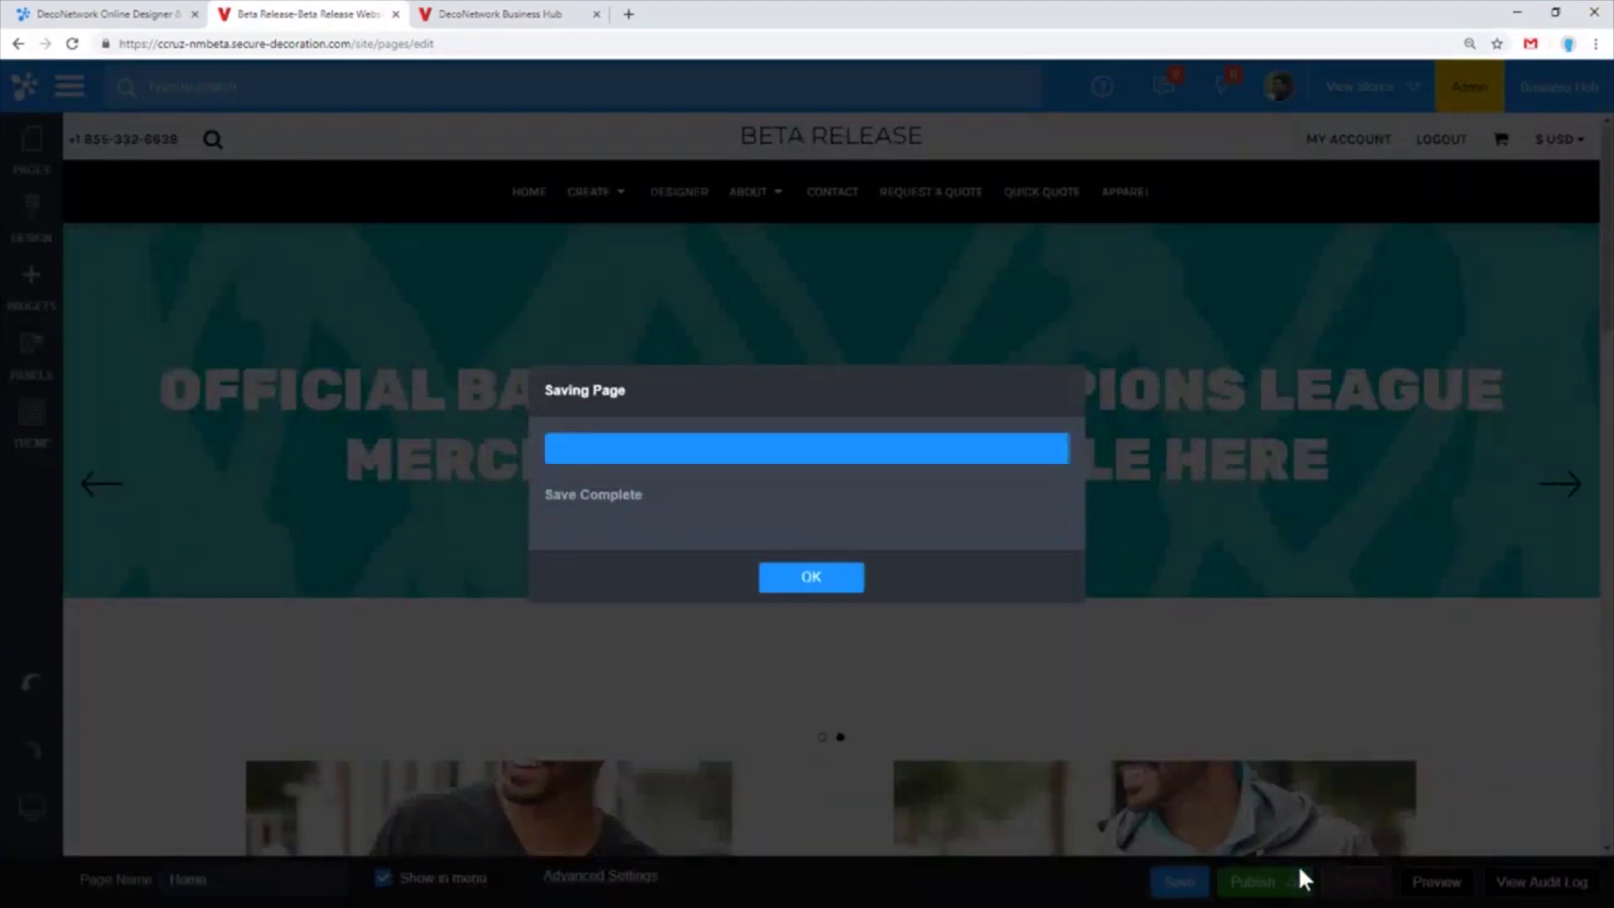
pyautogui.click(832, 584)
pyautogui.click(1257, 882)
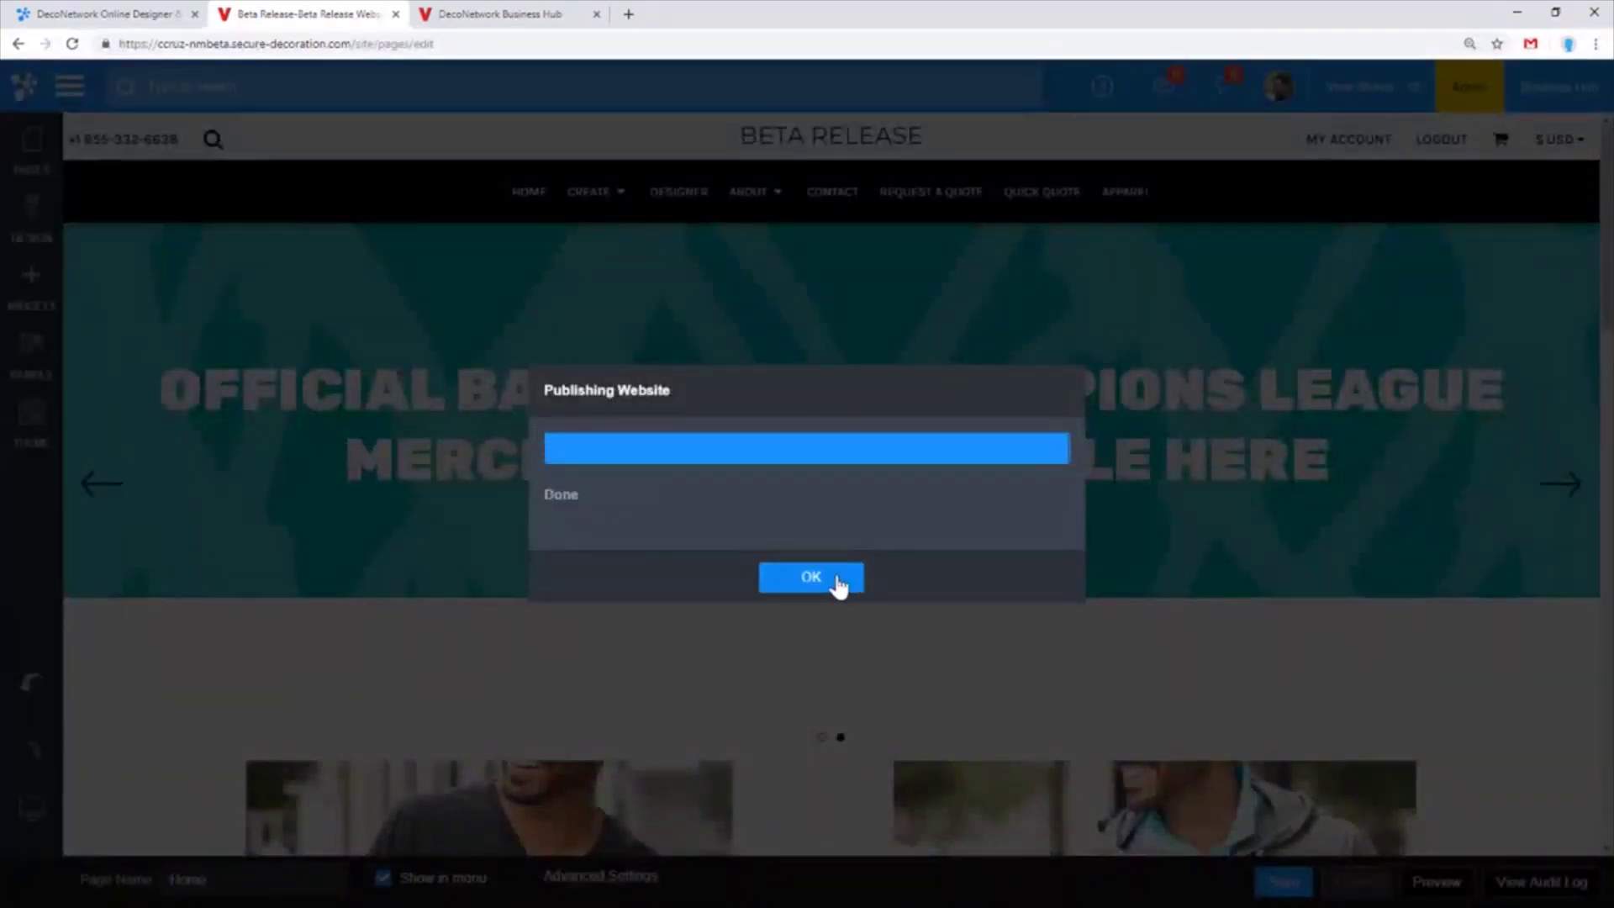
pyautogui.click(834, 581)
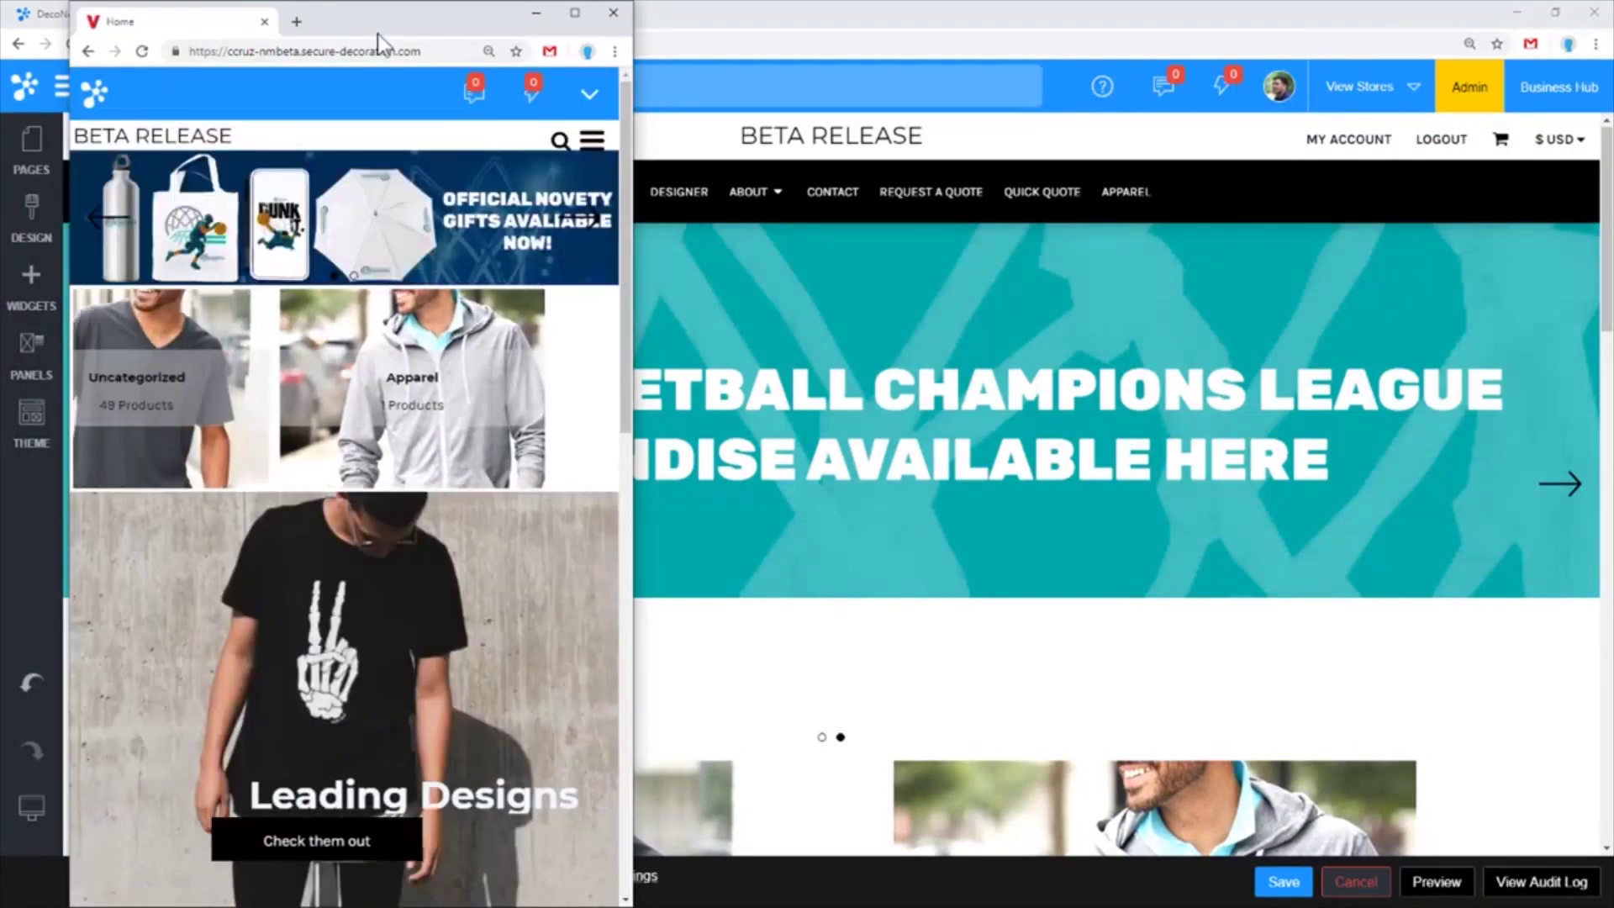
# Flip the live banner between basketball and novelty gifts slides, then widen the window to desktop width
pyautogui.click(591, 220)
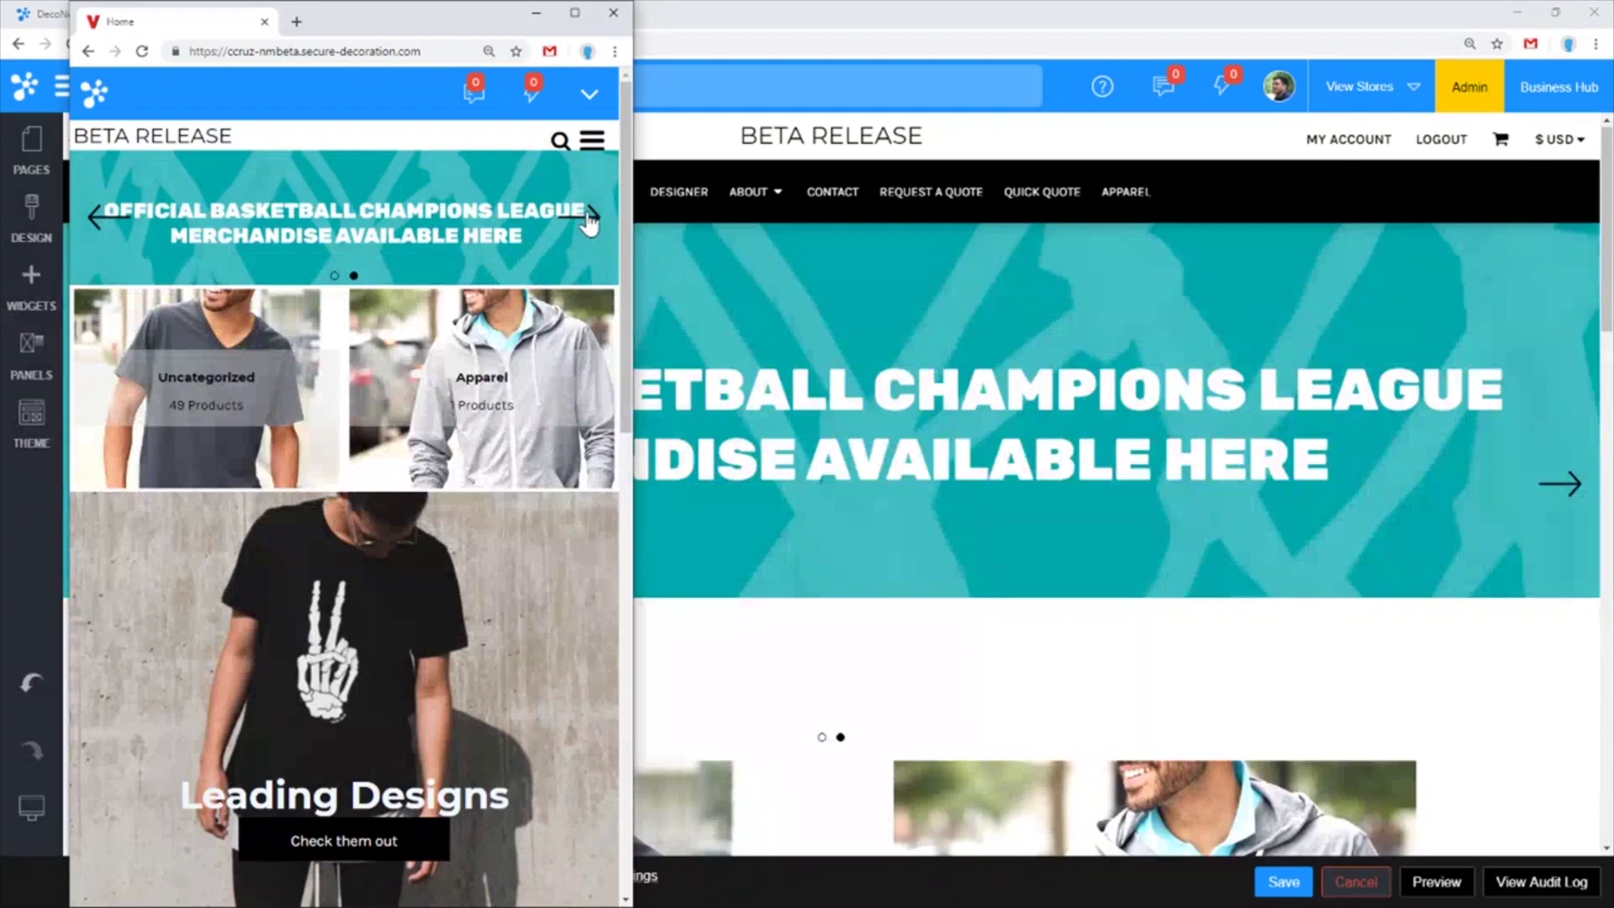
pyautogui.click(591, 220)
pyautogui.click(591, 220)
pyautogui.click(591, 220)
pyautogui.click(591, 220)
pyautogui.click(591, 220)
pyautogui.click(591, 221)
pyautogui.click(591, 220)
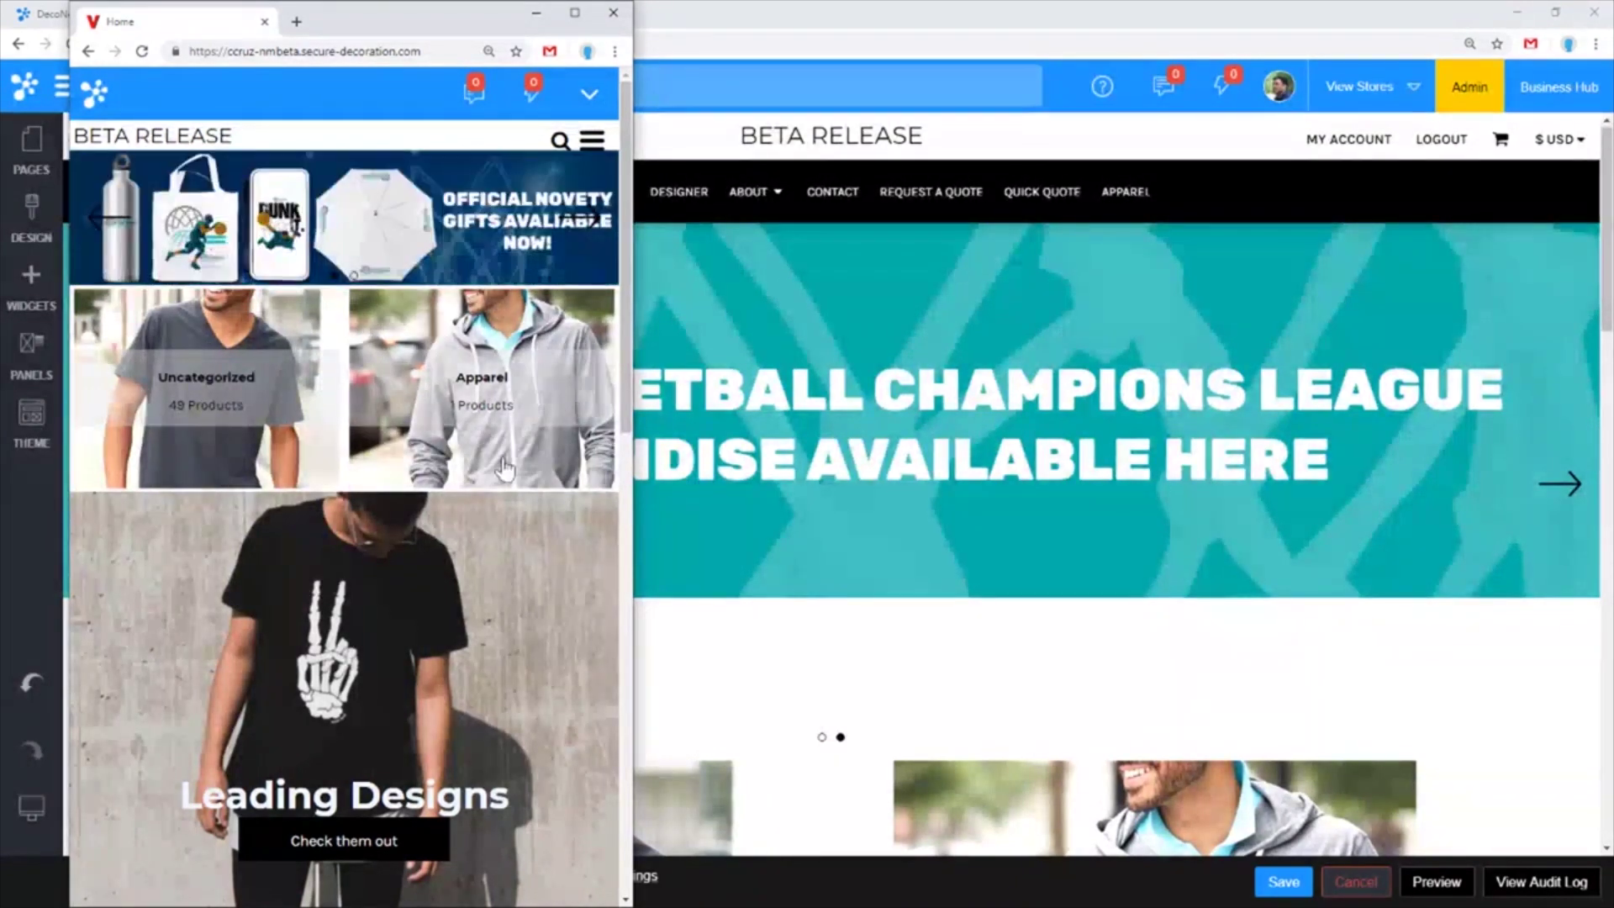
pyautogui.click(591, 220)
pyautogui.click(591, 220)
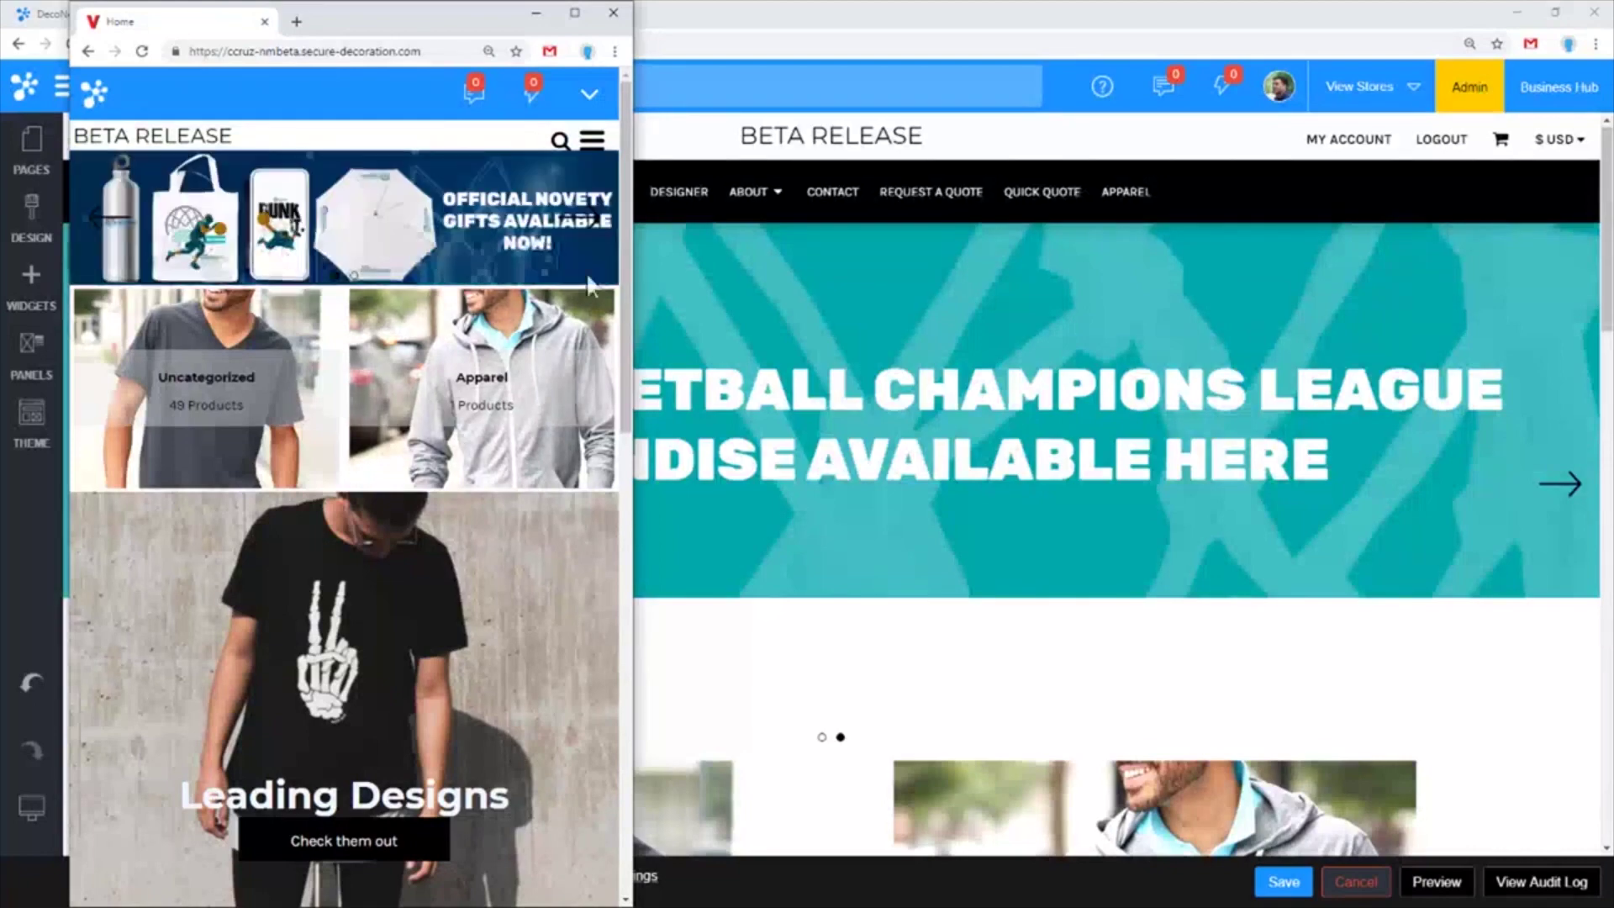
pyautogui.moveTo(633, 278); pyautogui.dragTo(1574, 277)
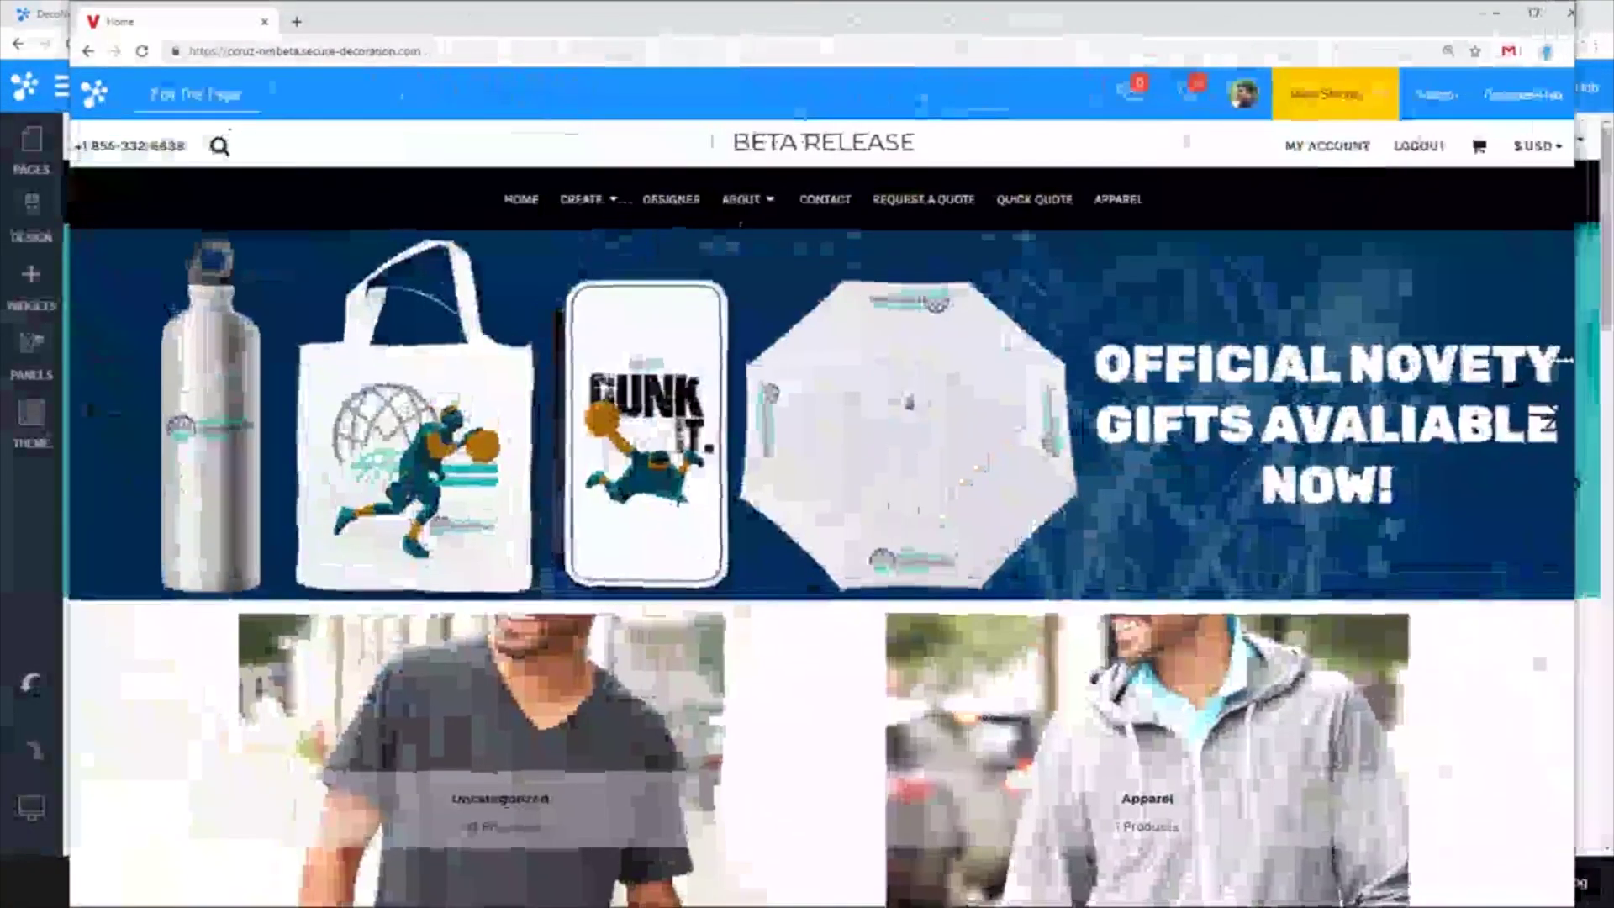
pyautogui.moveTo(1565, 360); pyautogui.dragTo(1549, 361)
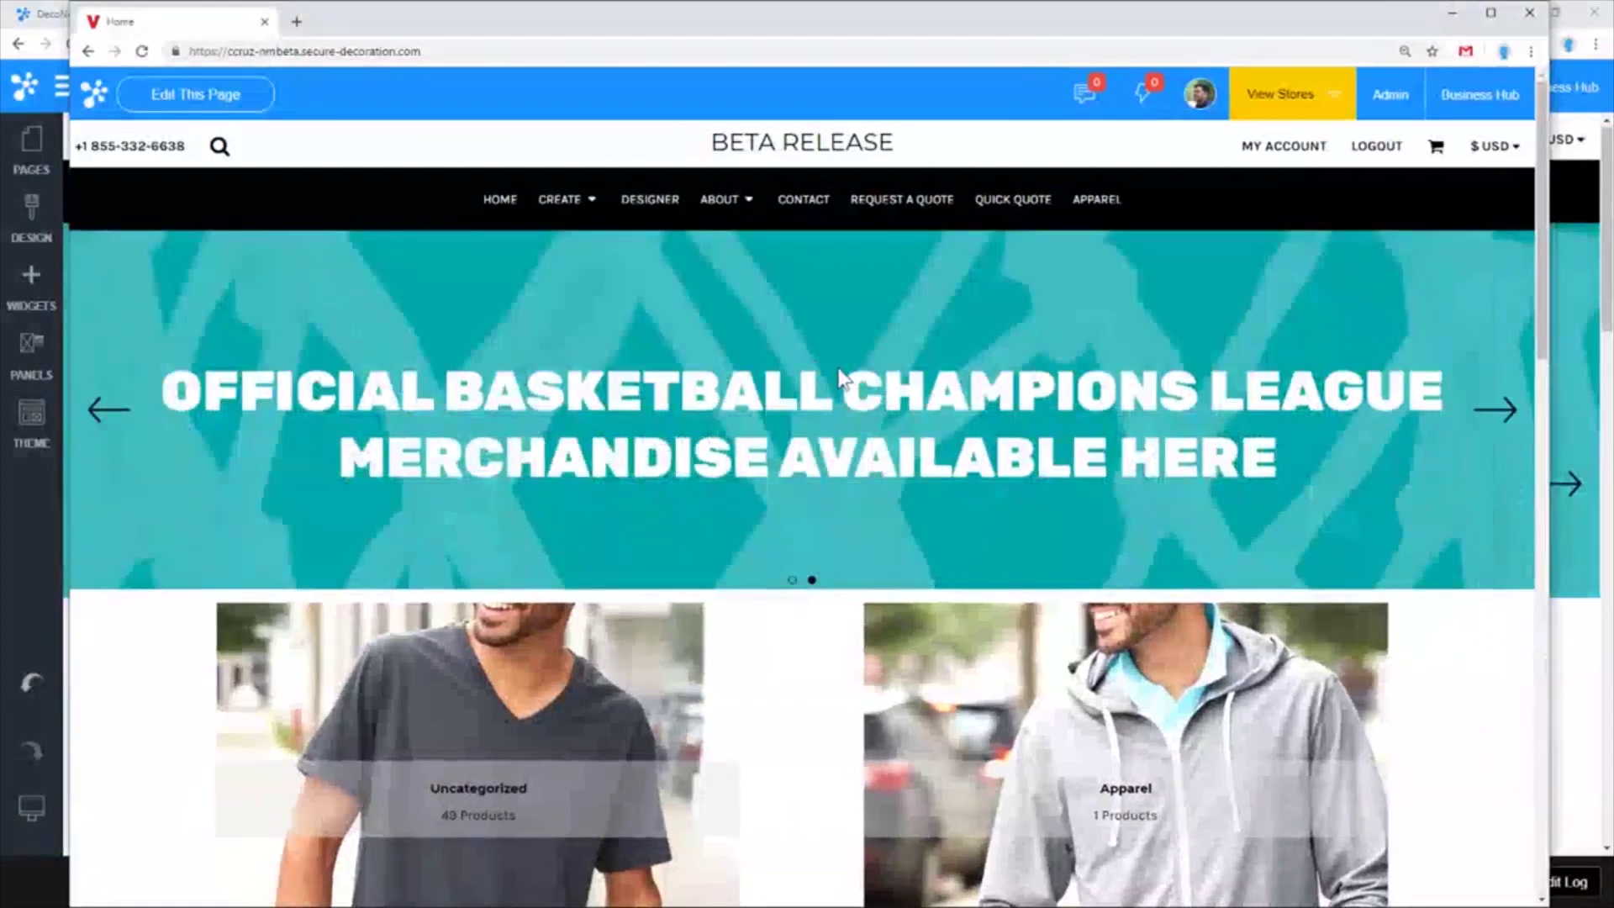